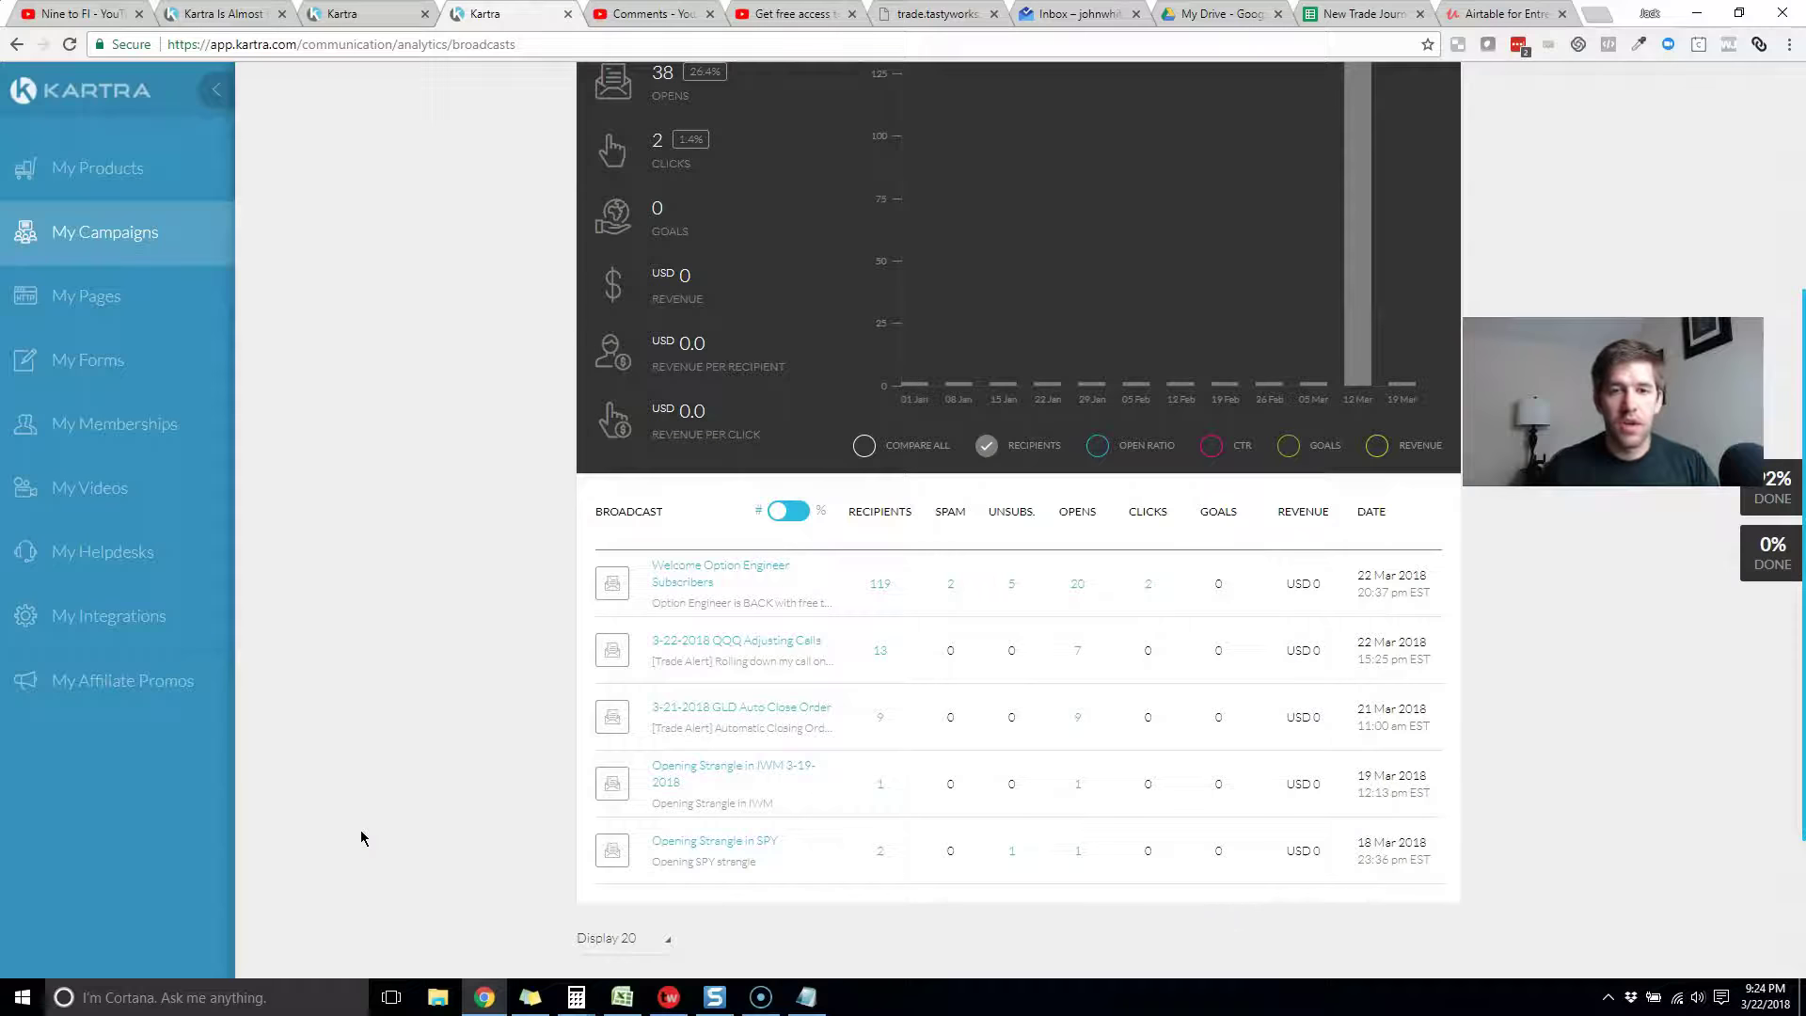
- Open the Lists analytics page, showing 17 active leads and 18 subscriptions over 30 days
{"action": "scroll", "coordinate": [435, 753], "scroll_direction": "up", "scroll_amount": 4}
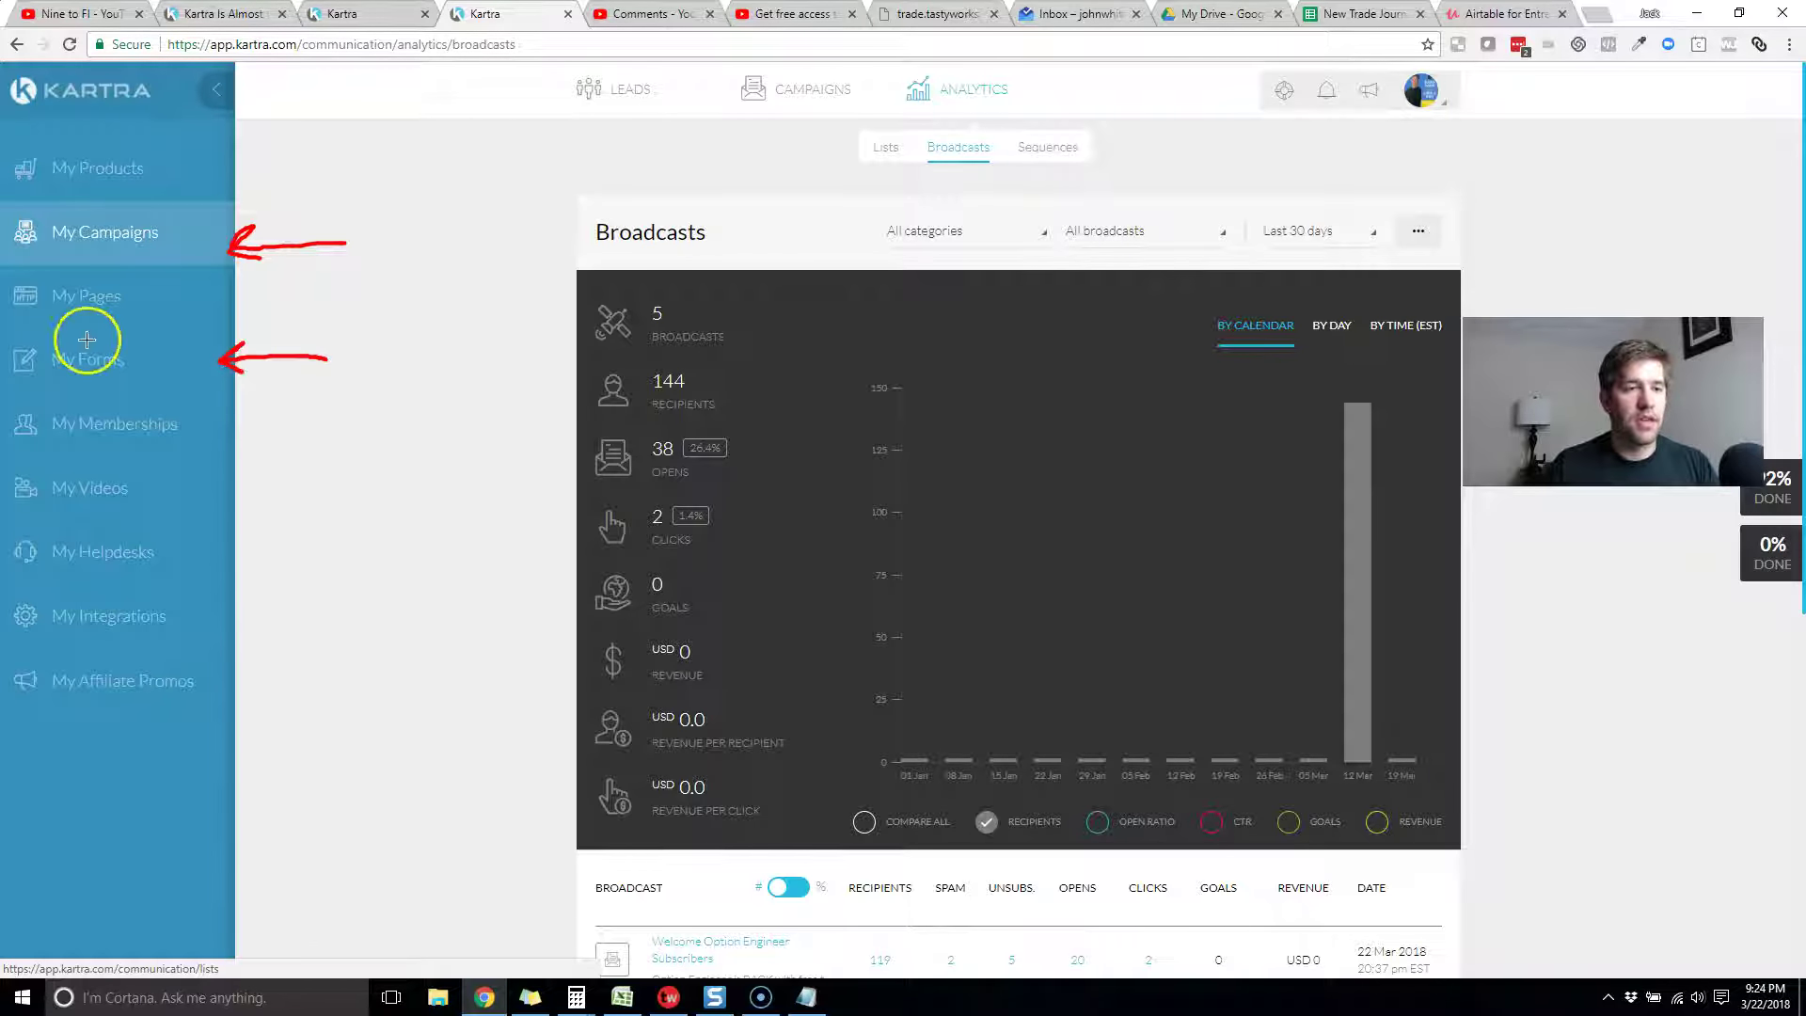
{"action": "key", "text": "Escape"}
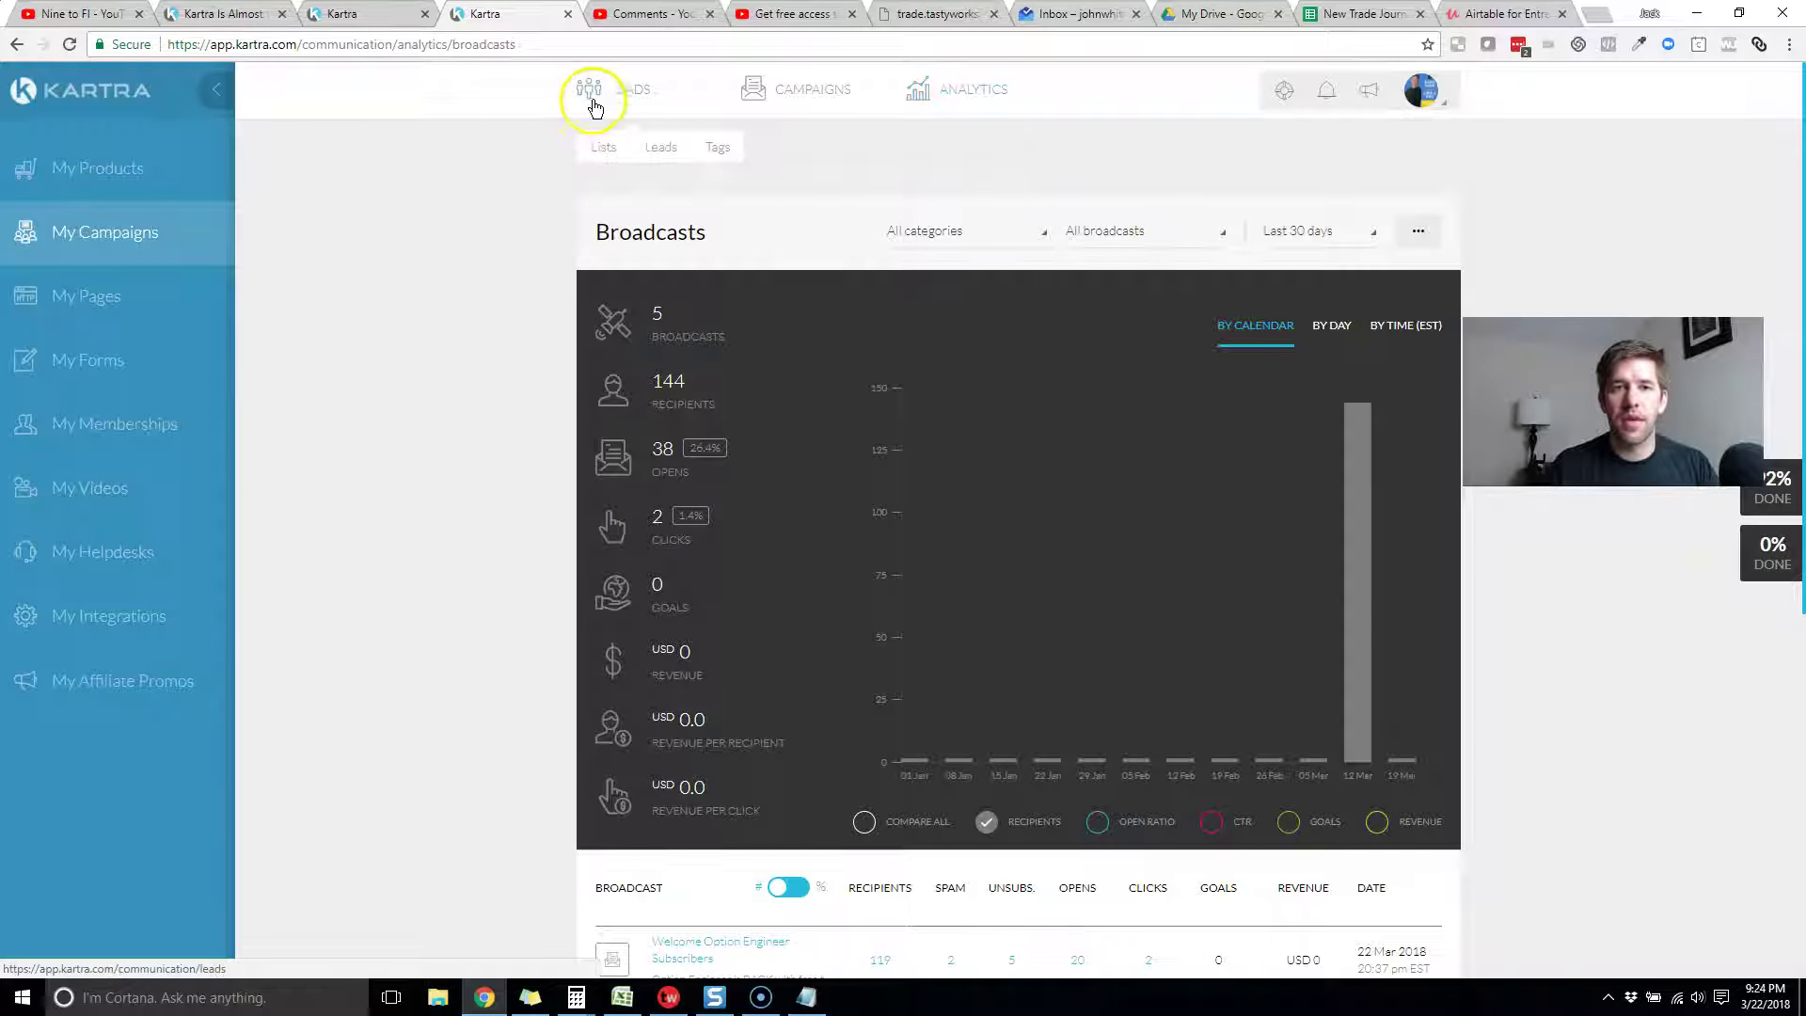
{"action": "mouse_move", "coordinate": [749, 105]}
{"action": "mouse_move", "coordinate": [673, 97]}
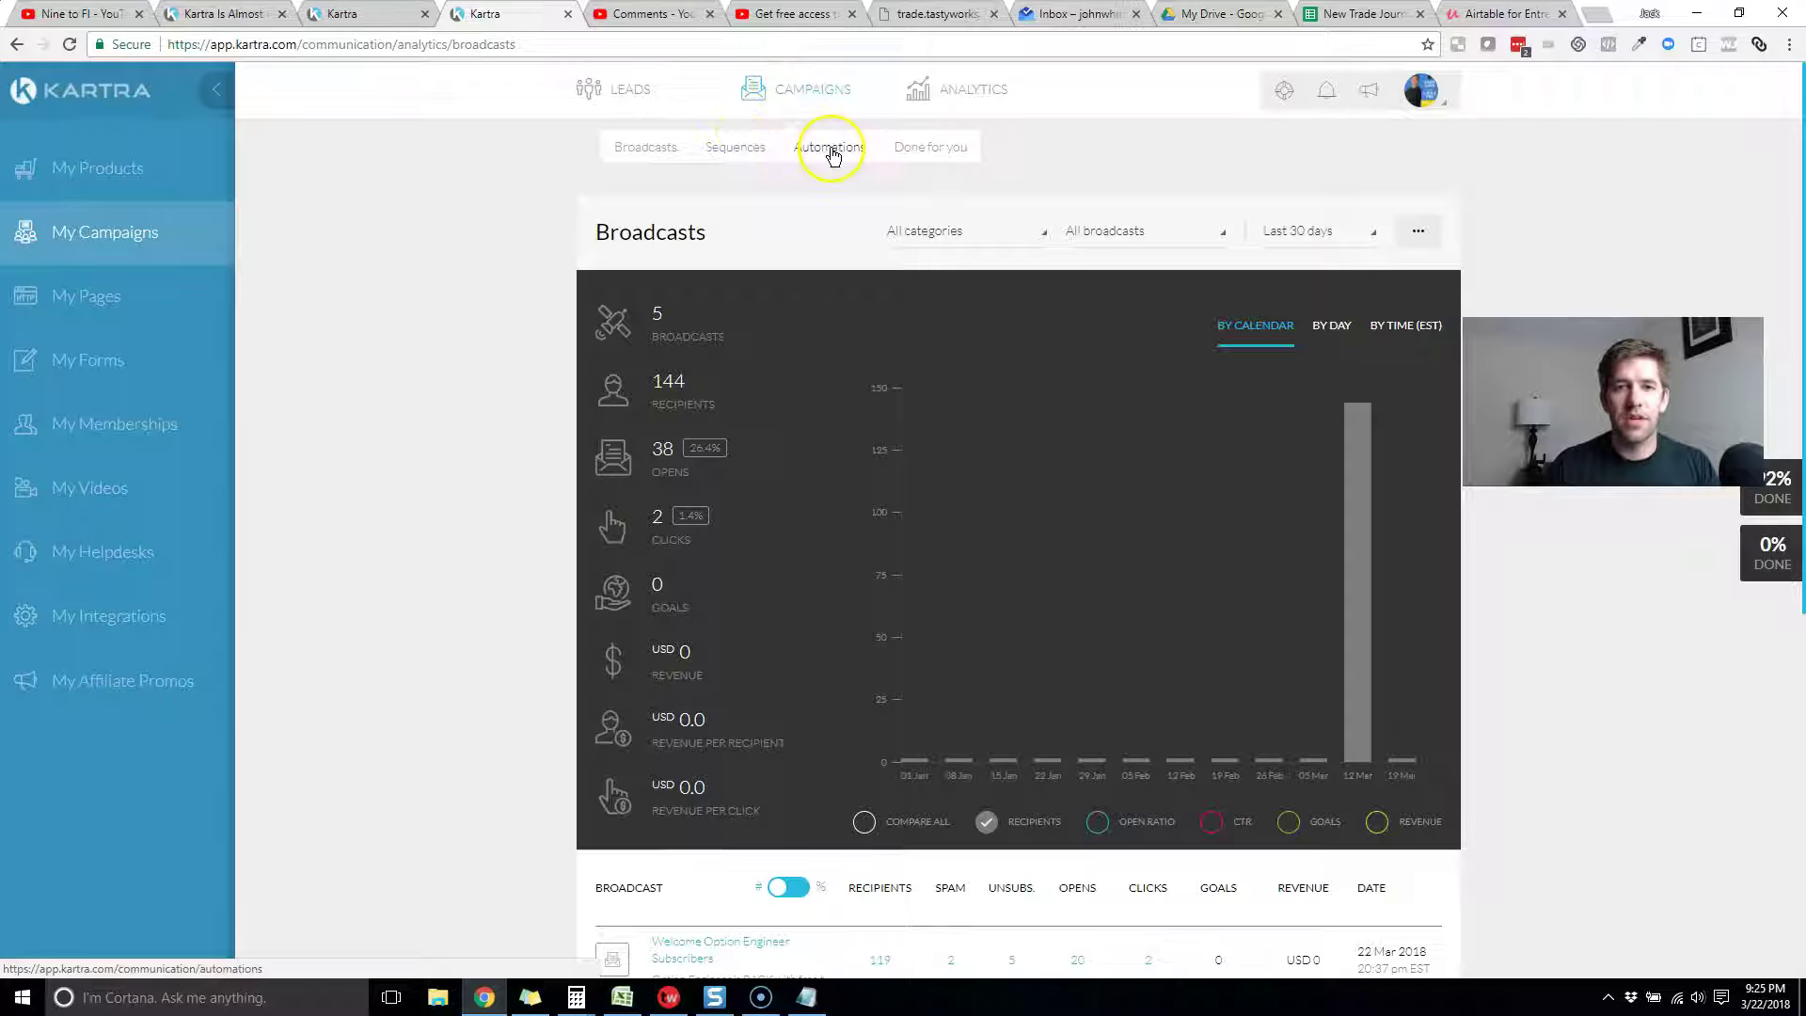
{"action": "mouse_move", "coordinate": [967, 104]}
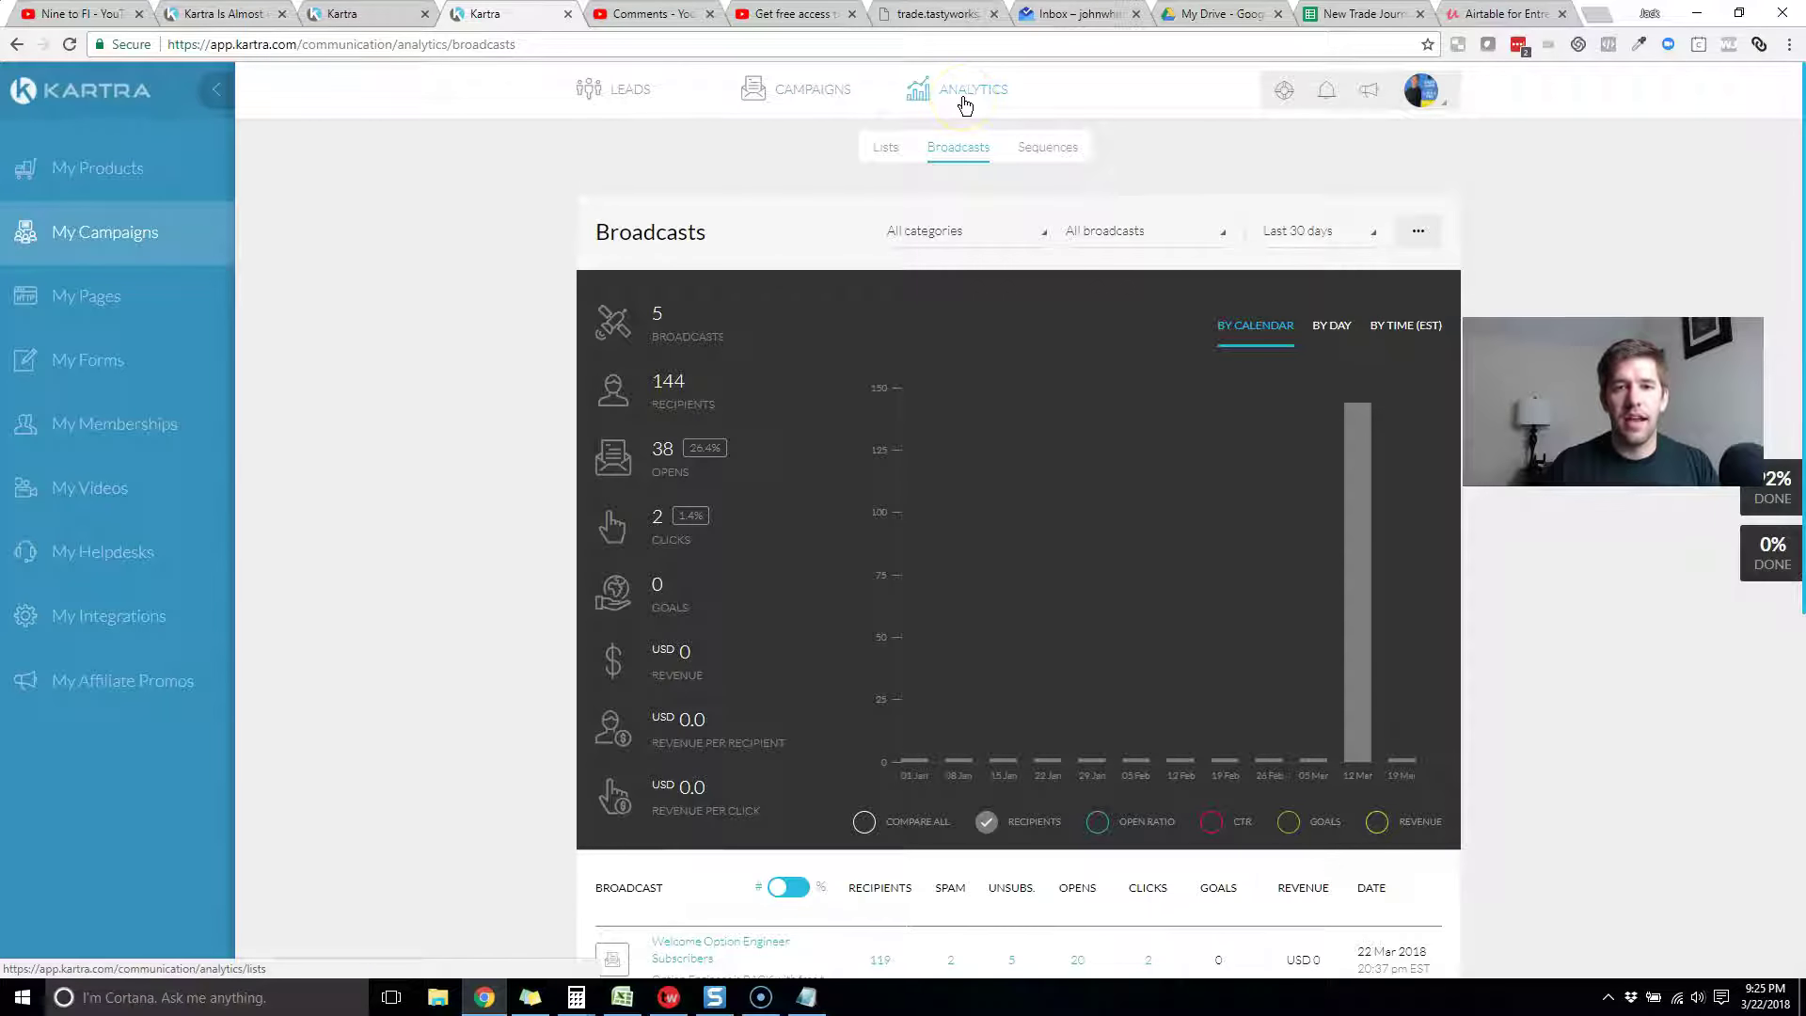
{"action": "left_click", "coordinate": [962, 97]}
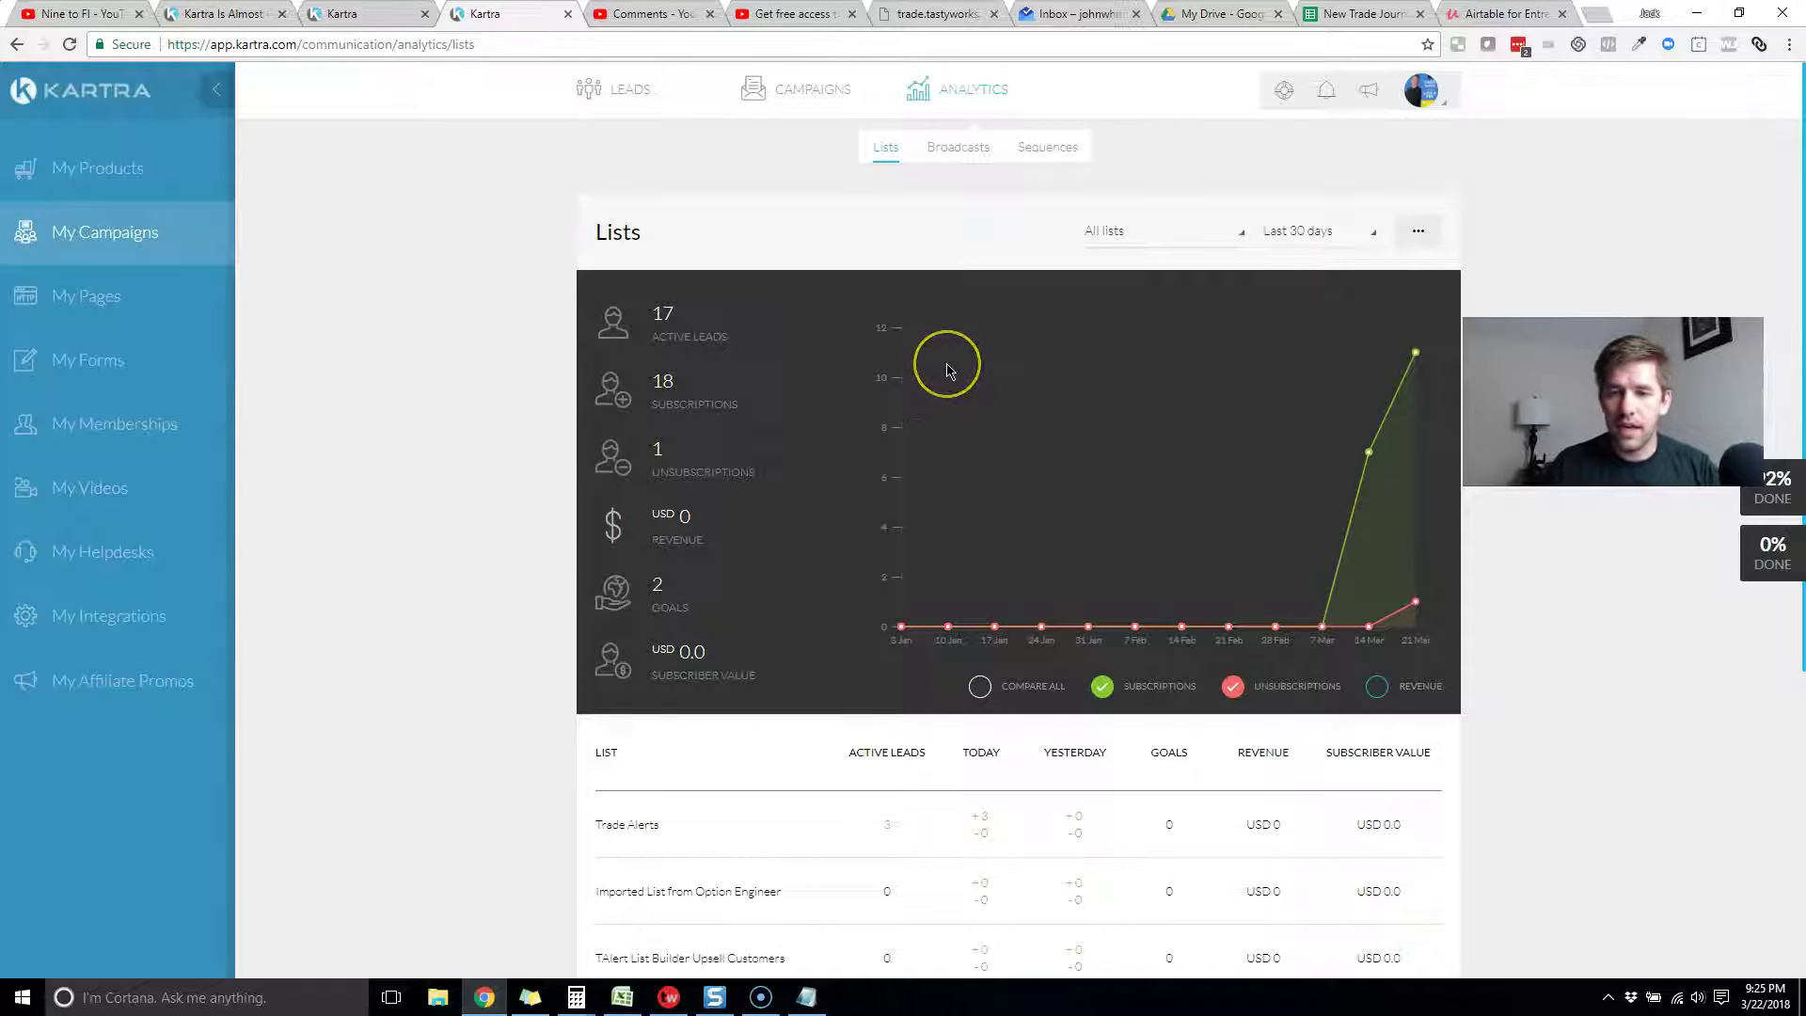
- Filter the lists analytics to Options Traders, then switch back to All lists
{"action": "left_click", "coordinate": [1180, 236]}
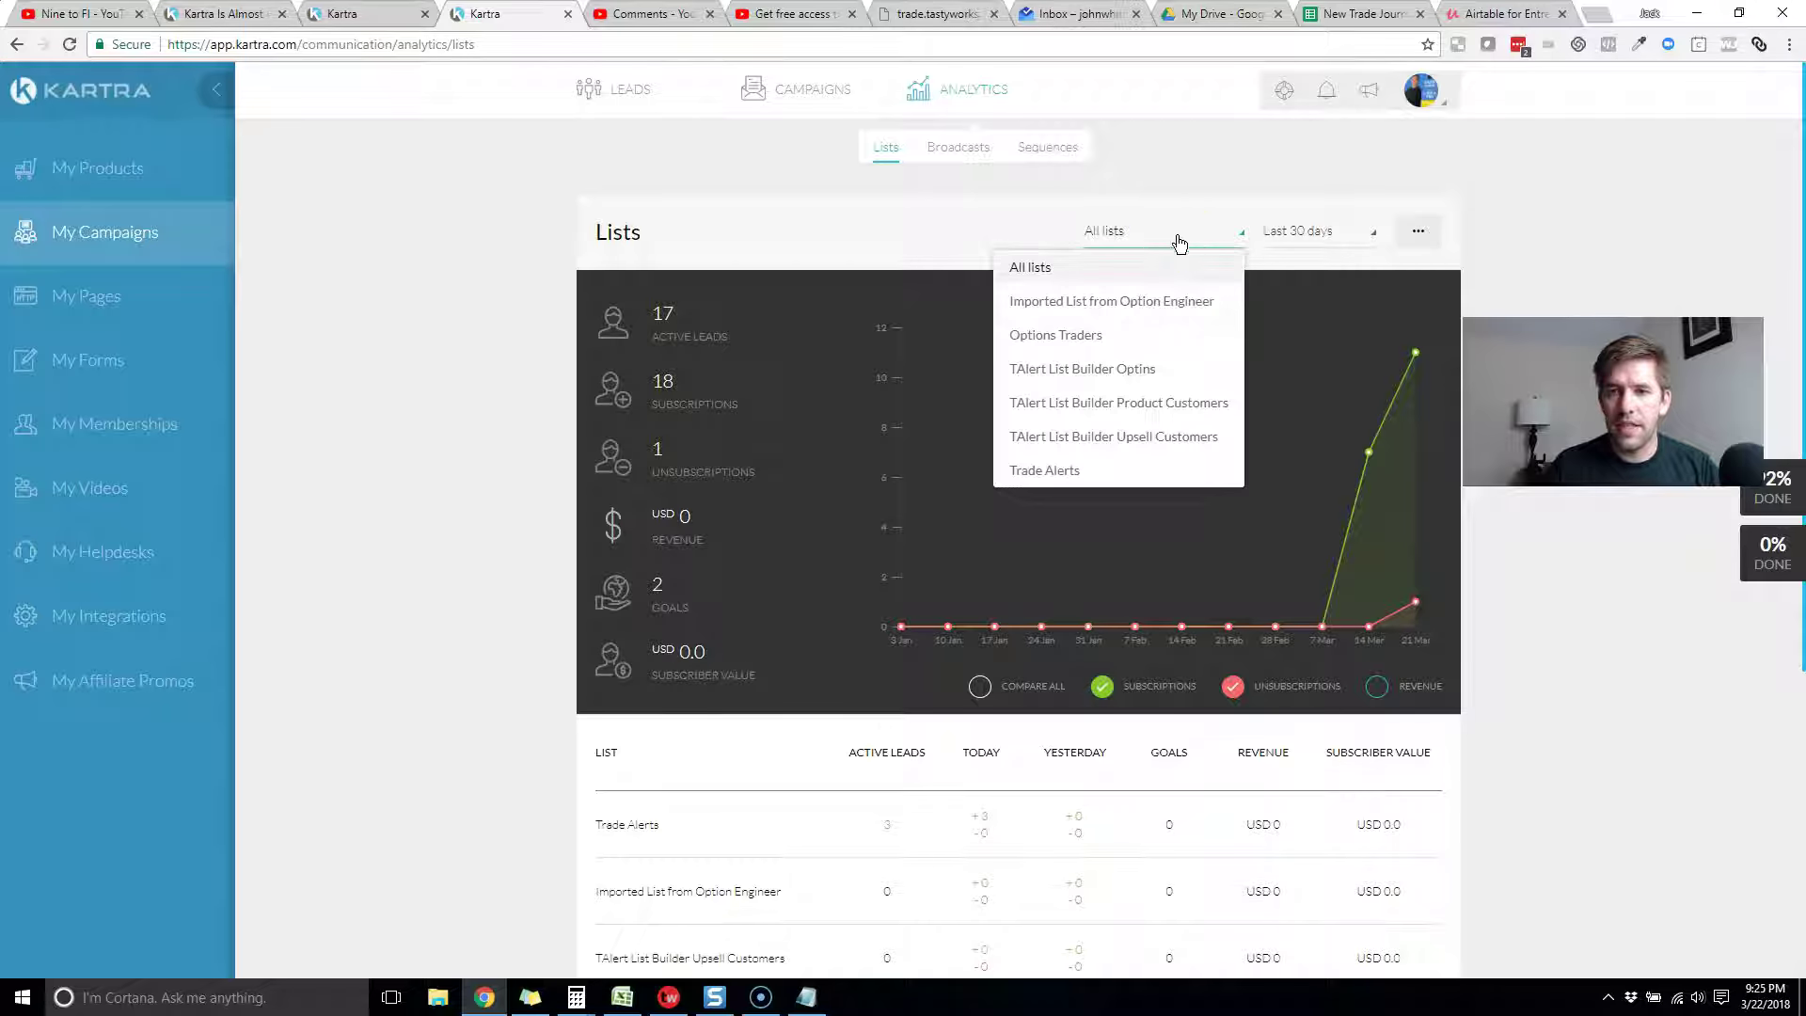
{"action": "left_click", "coordinate": [968, 323]}
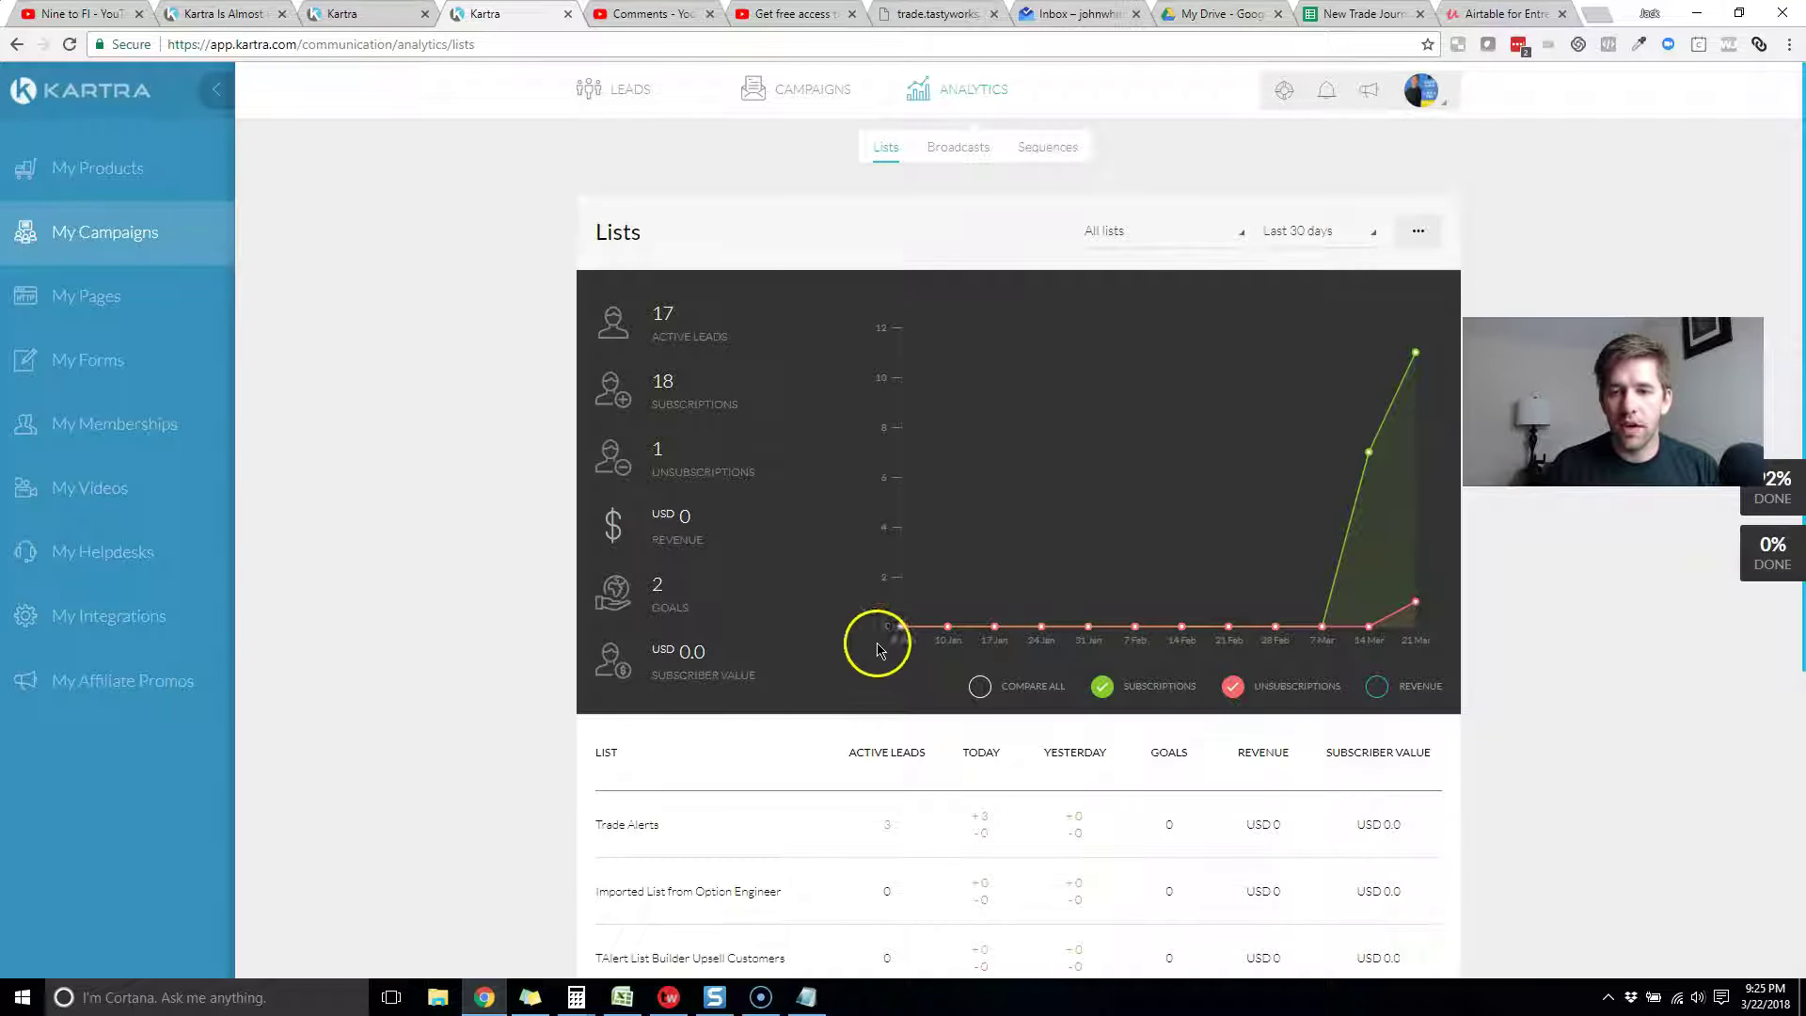
{"action": "left_click", "coordinate": [1153, 233]}
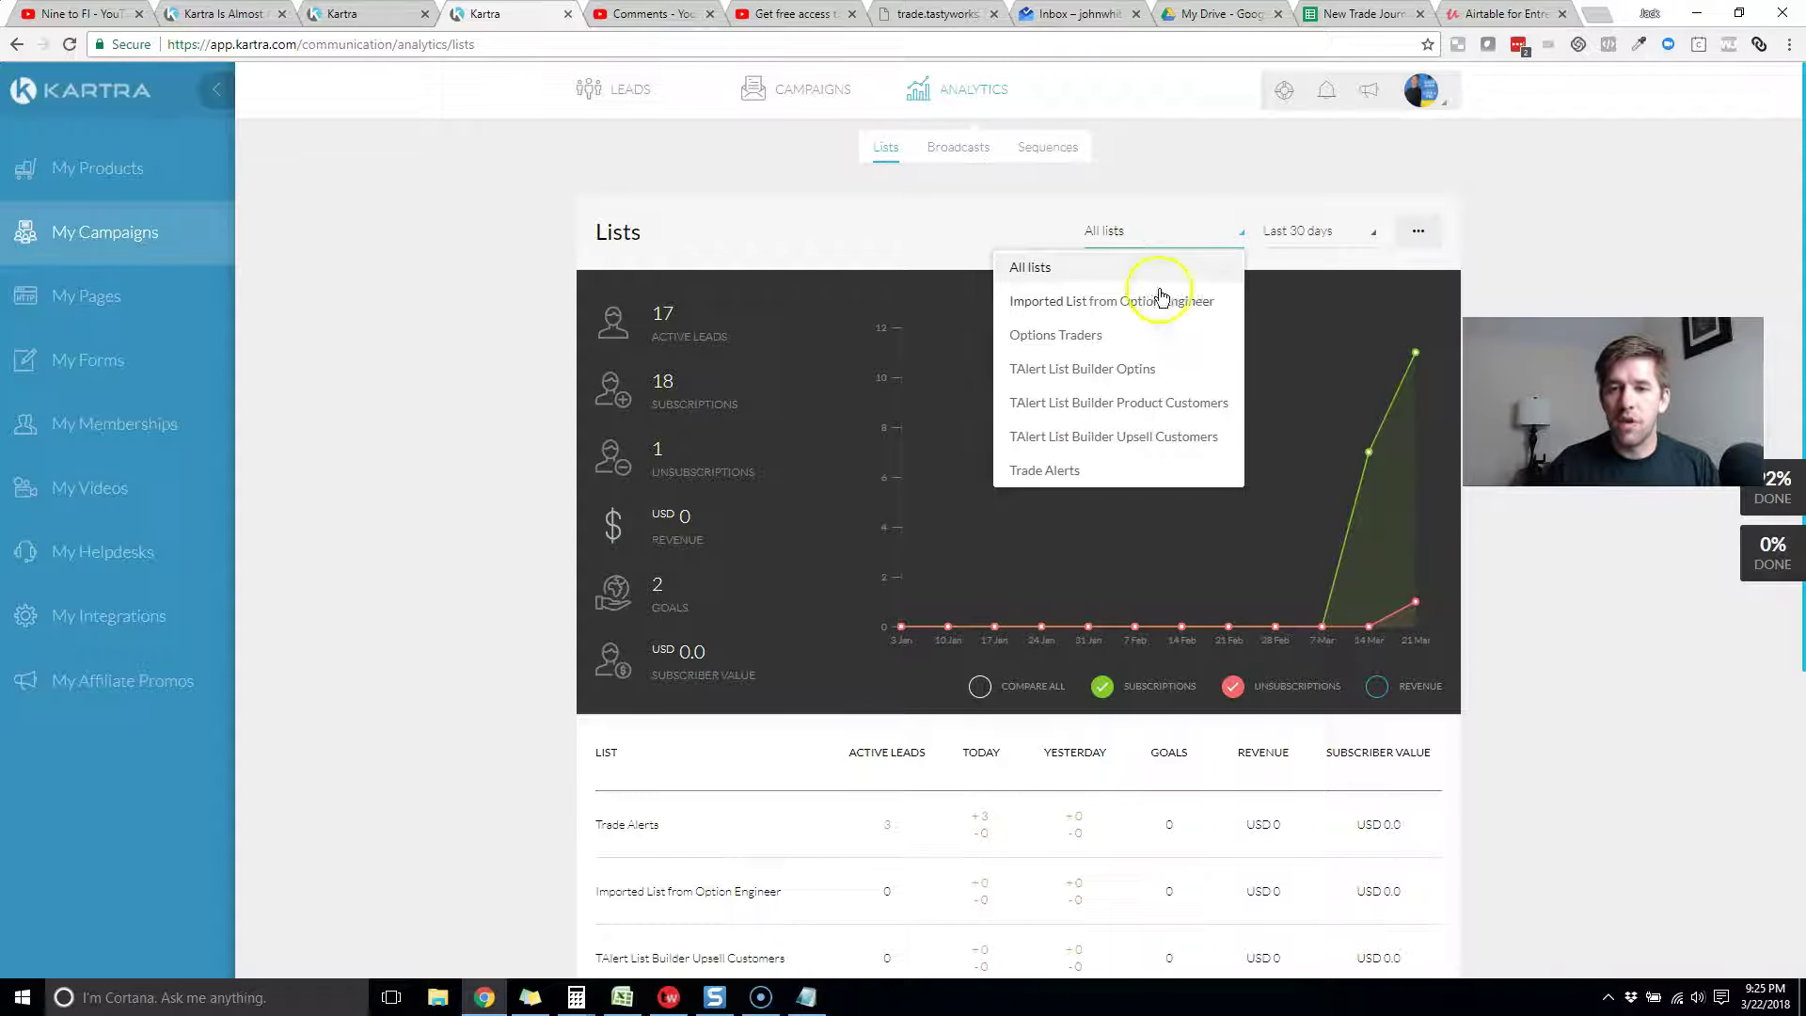
{"action": "scroll", "coordinate": [1141, 323], "scroll_direction": "down", "scroll_amount": 1}
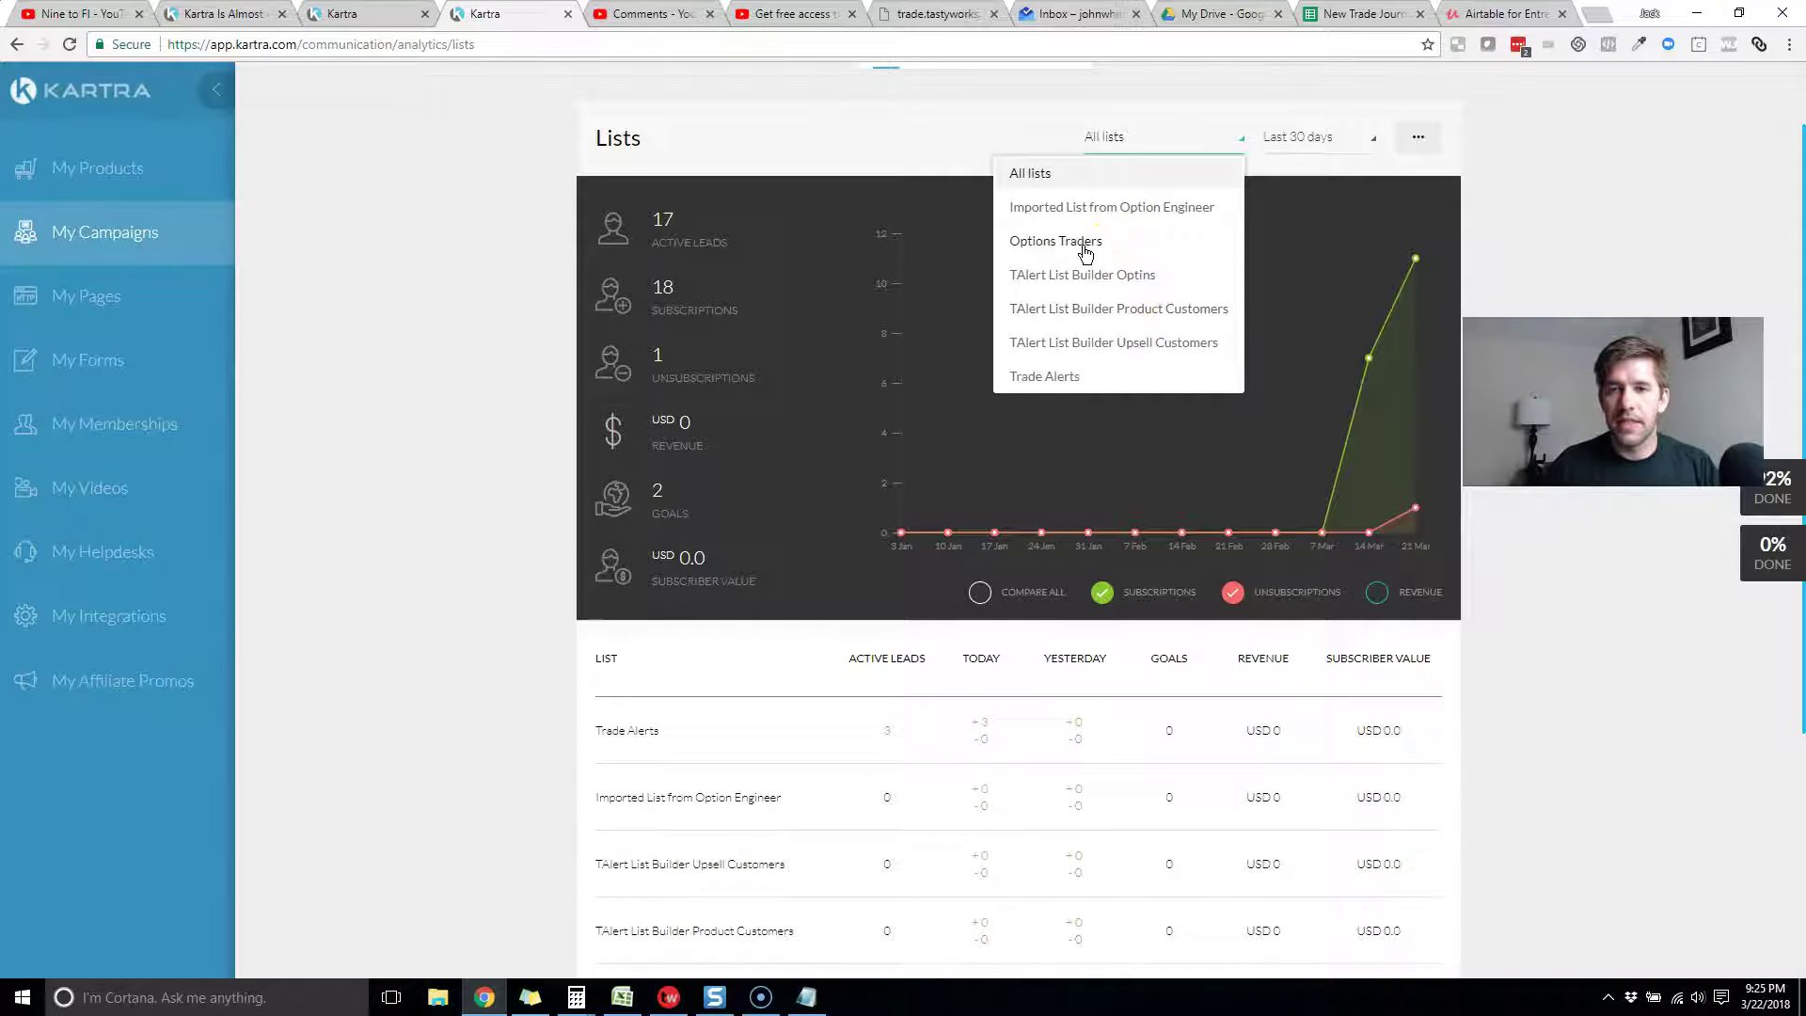
{"action": "left_click", "coordinate": [1106, 244]}
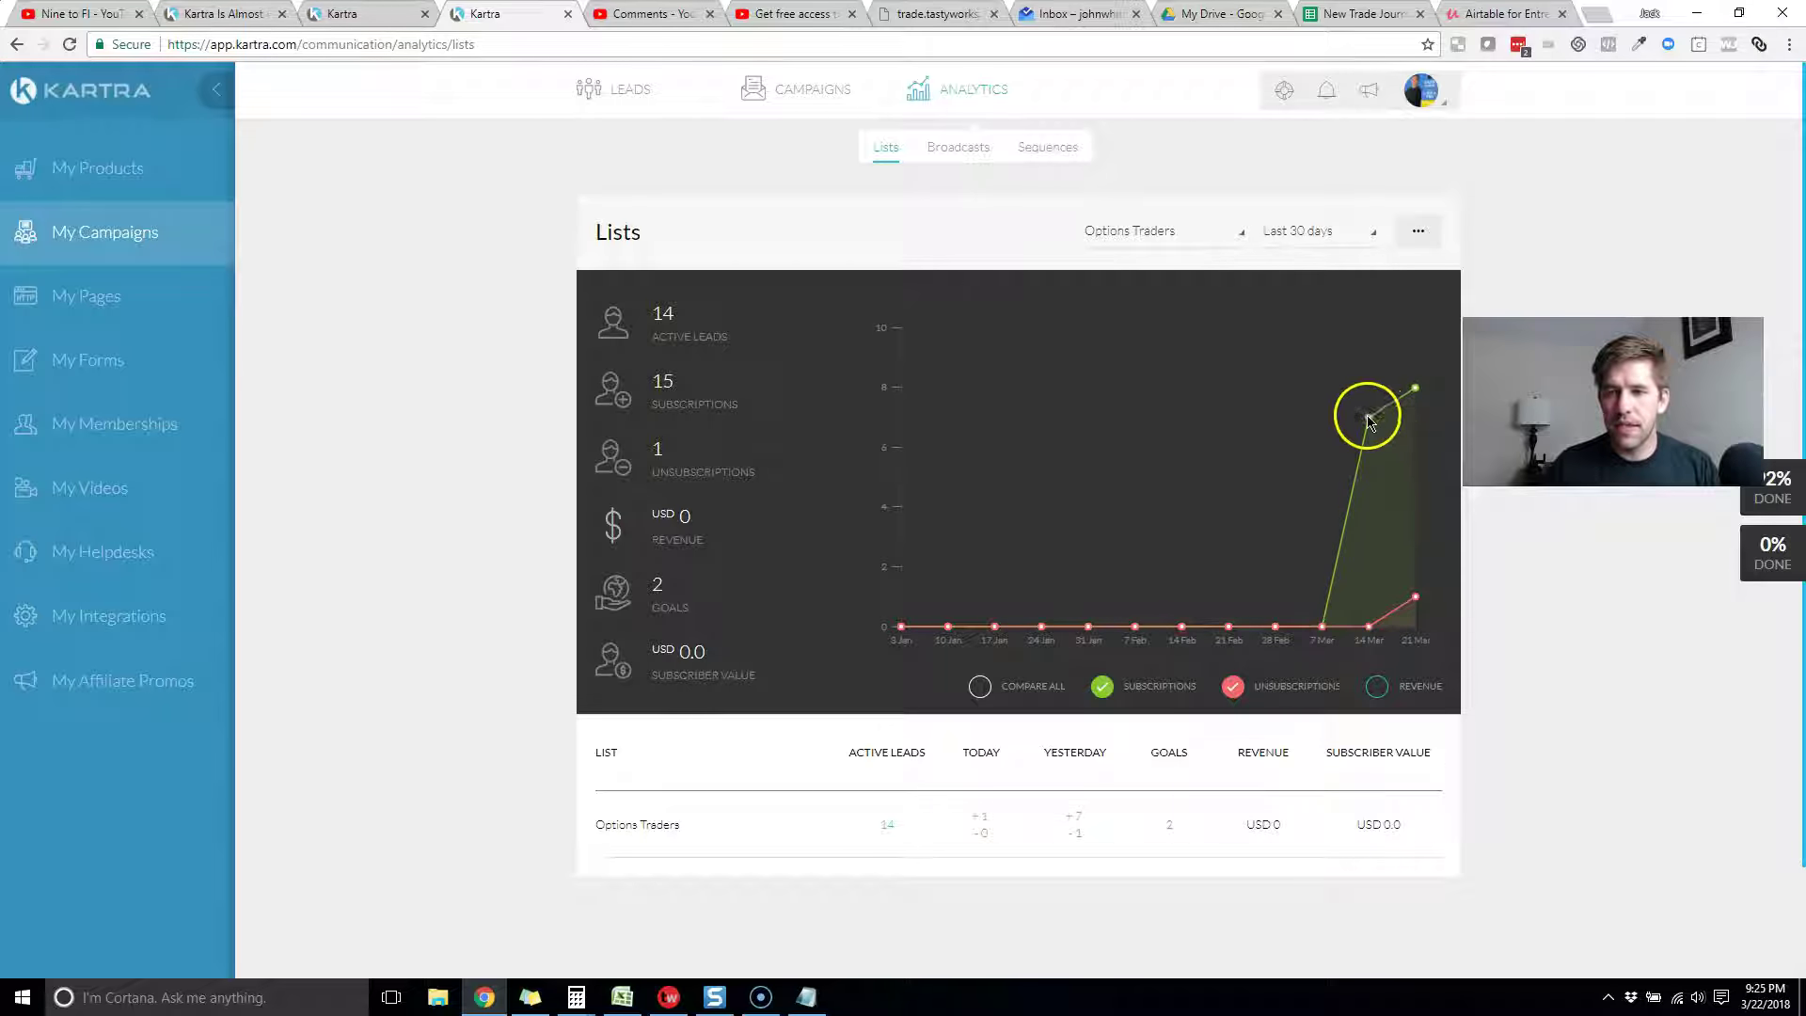
{"action": "left_click", "coordinate": [1153, 232]}
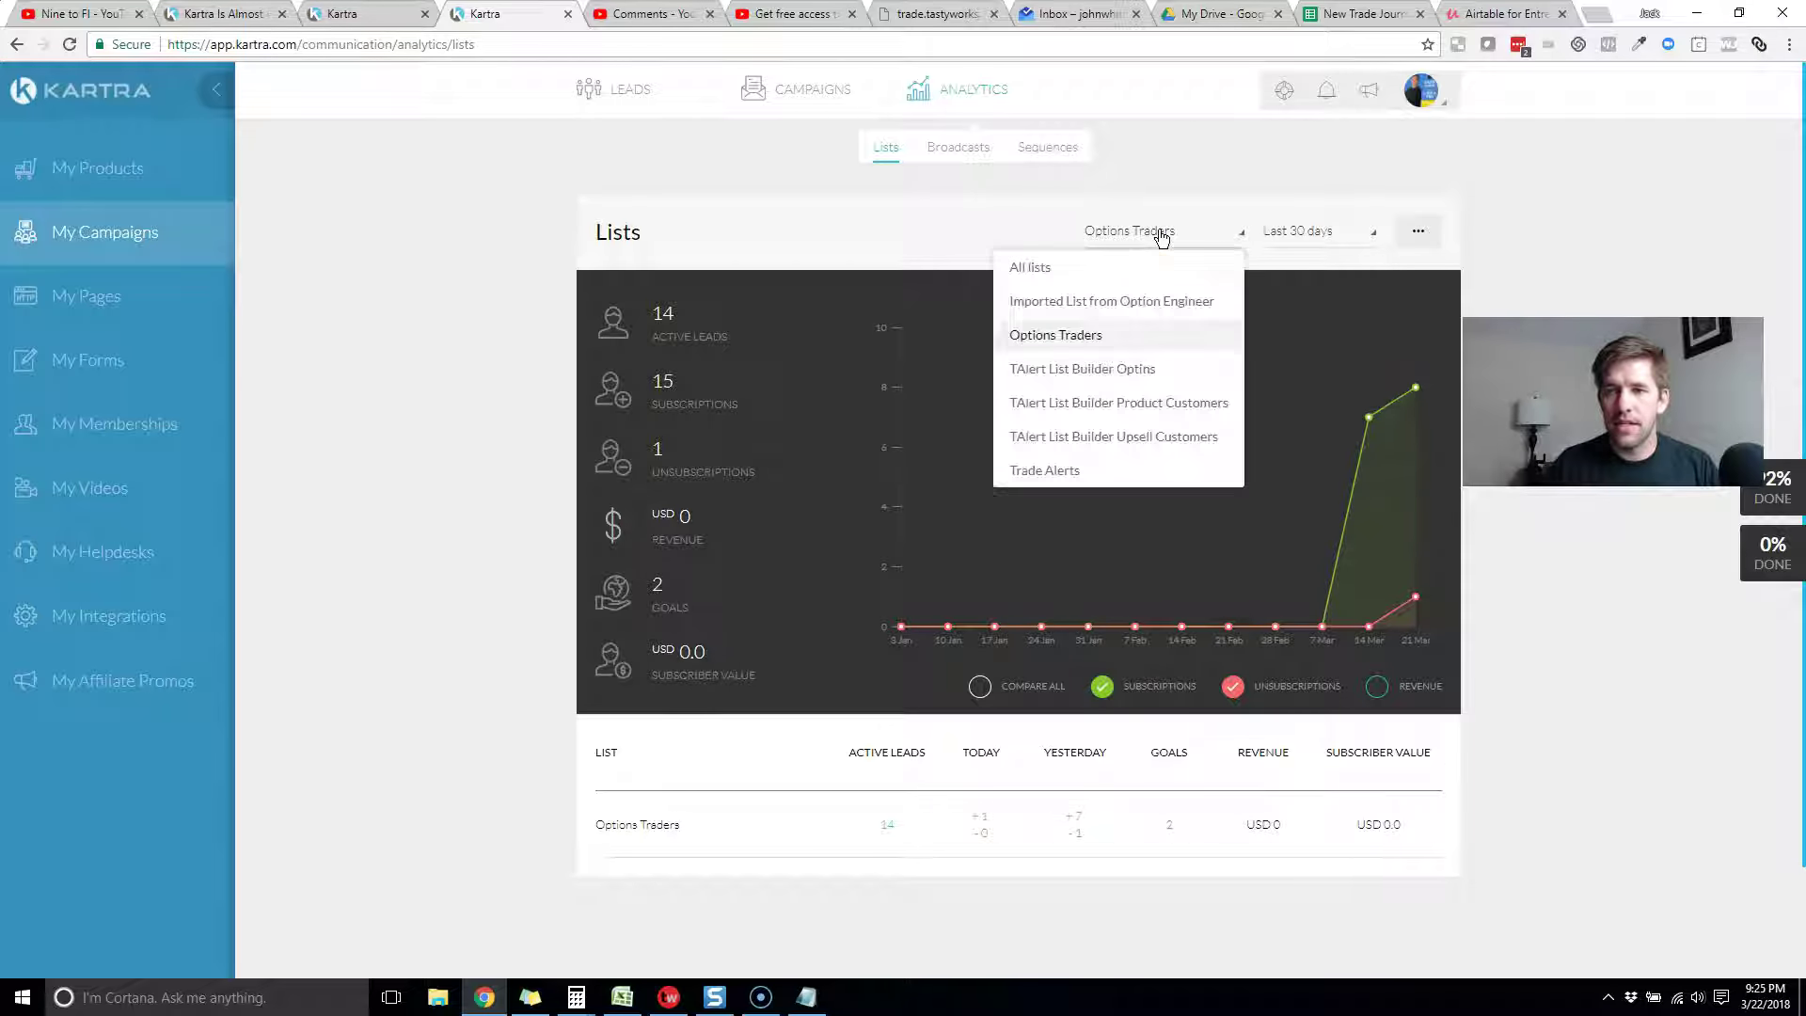
{"action": "left_click", "coordinate": [1053, 270]}
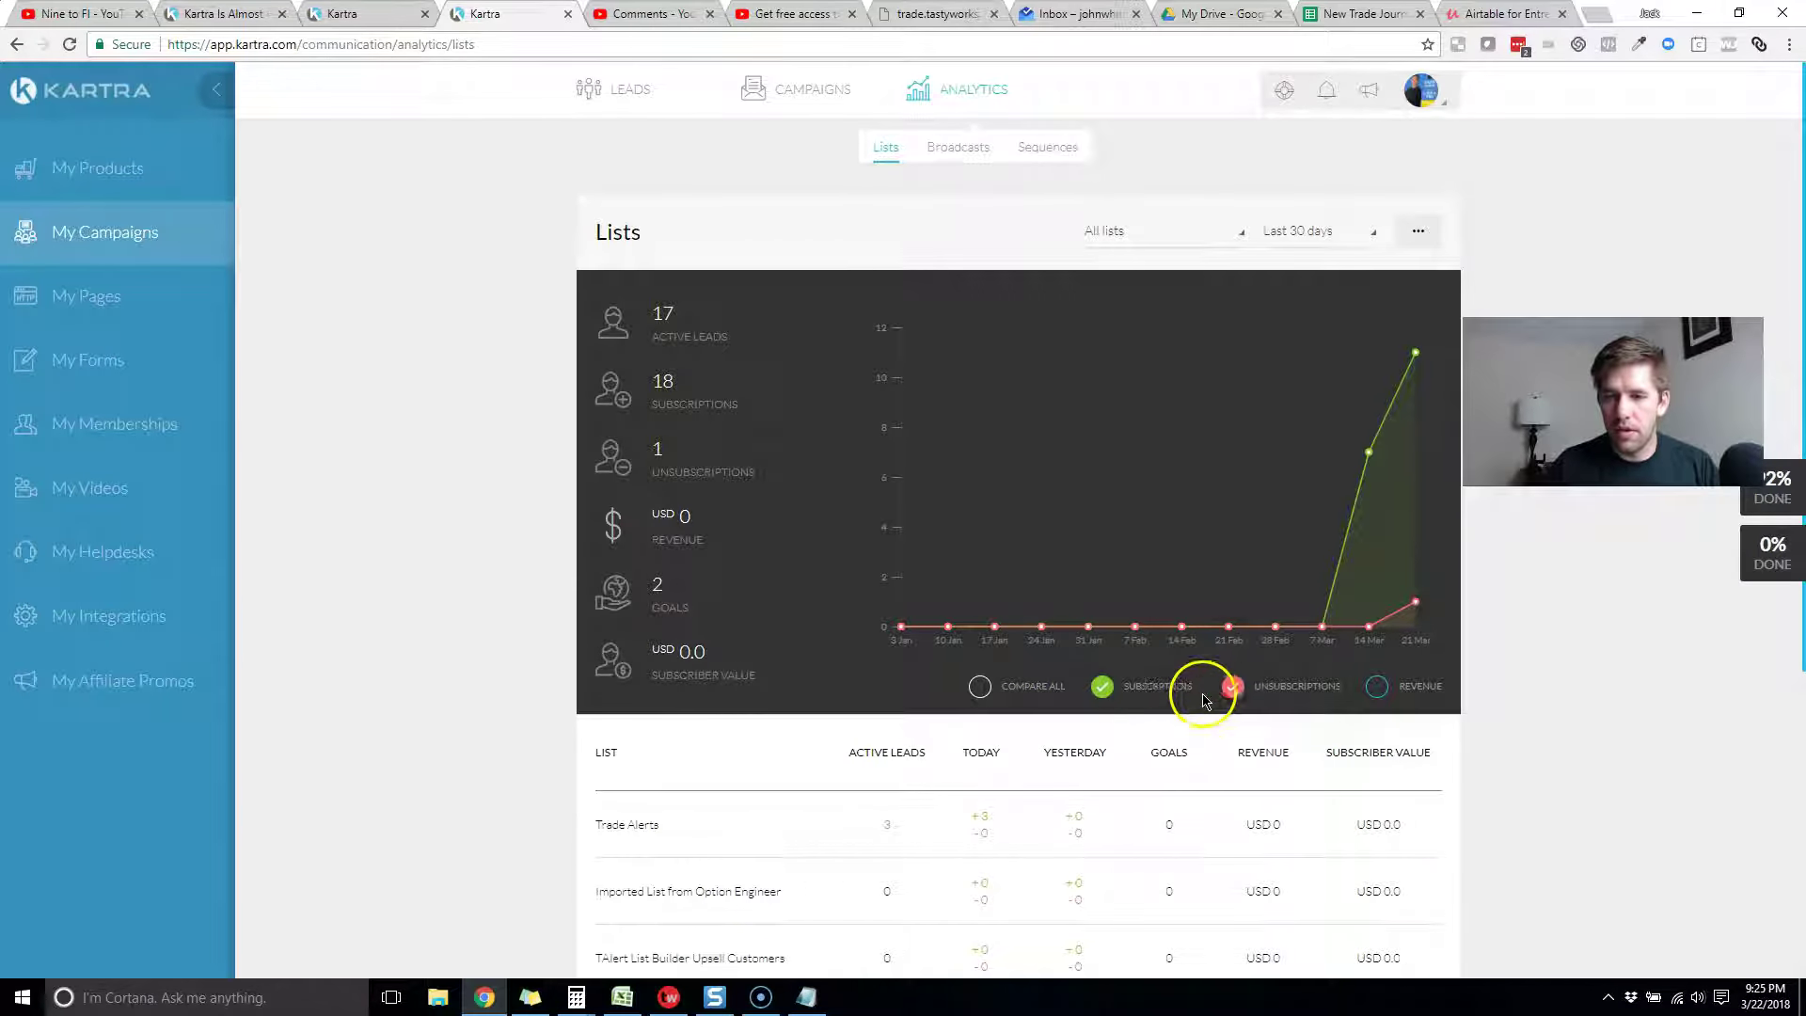
- Add Revenue to the lists chart, compare all series, and read a data point's value
{"action": "left_click", "coordinate": [1374, 688]}
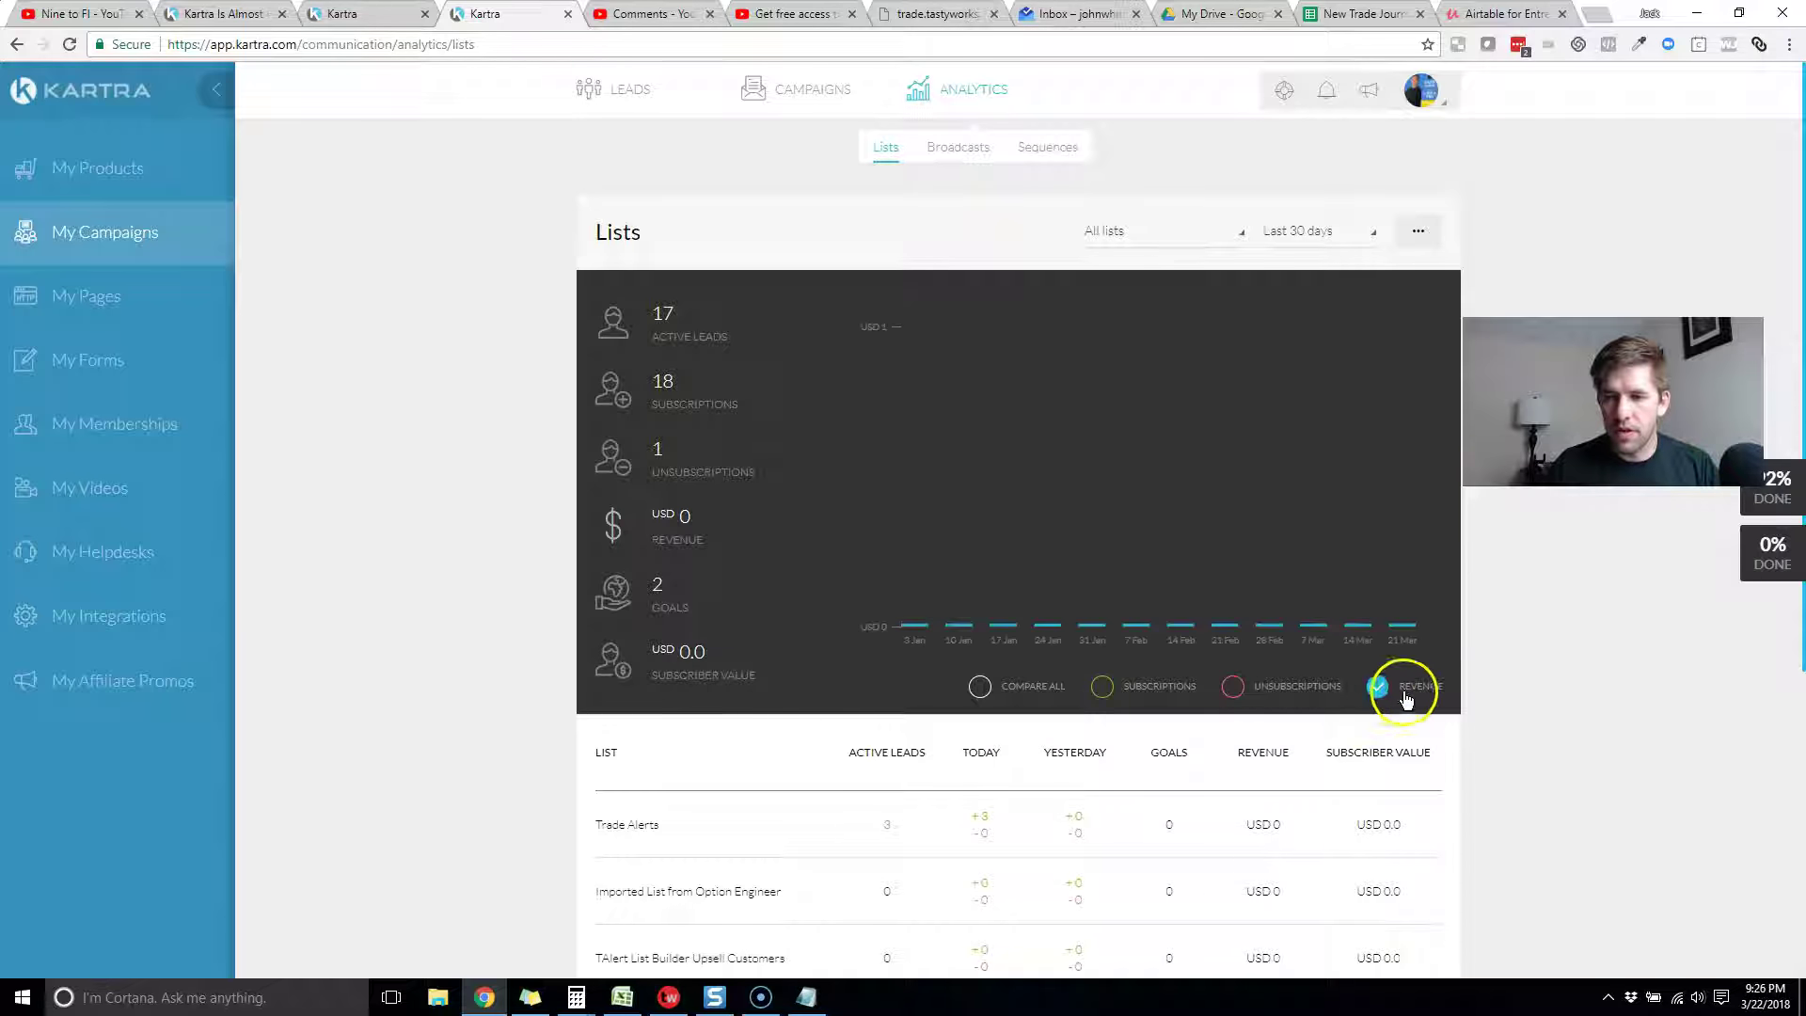
{"action": "left_click", "coordinate": [981, 688]}
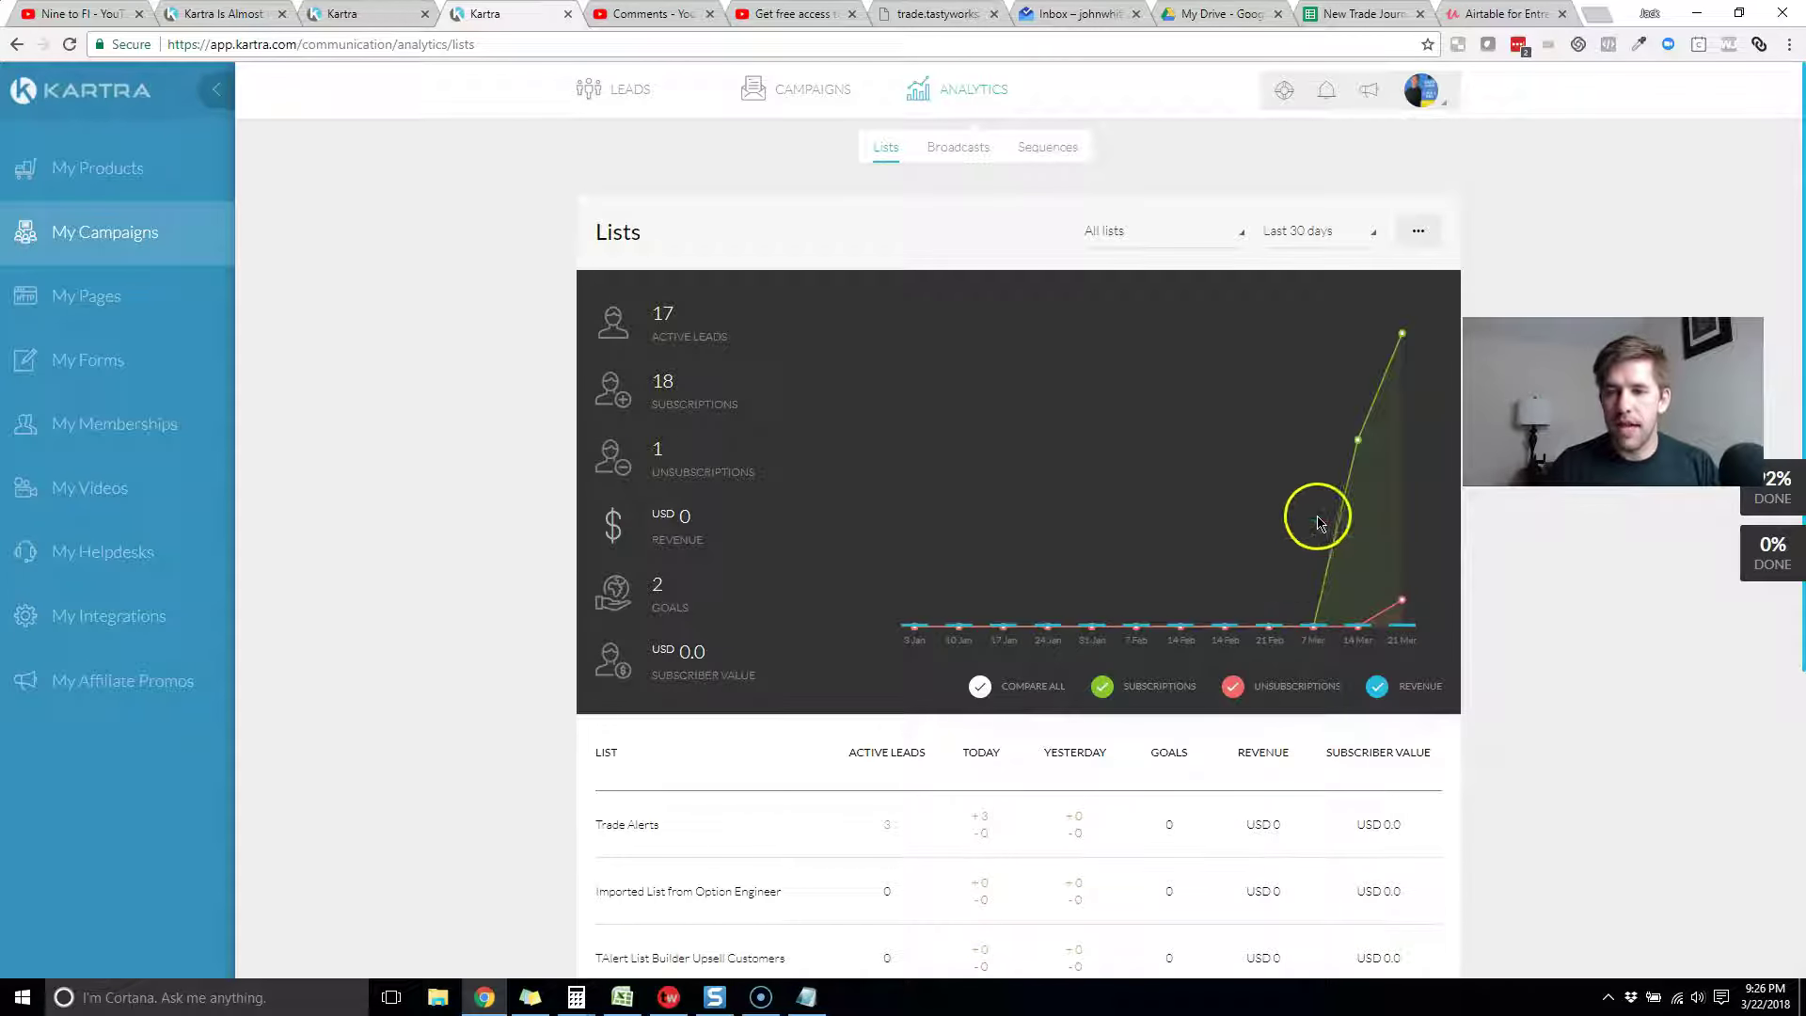
{"action": "mouse_move", "coordinate": [1360, 442]}
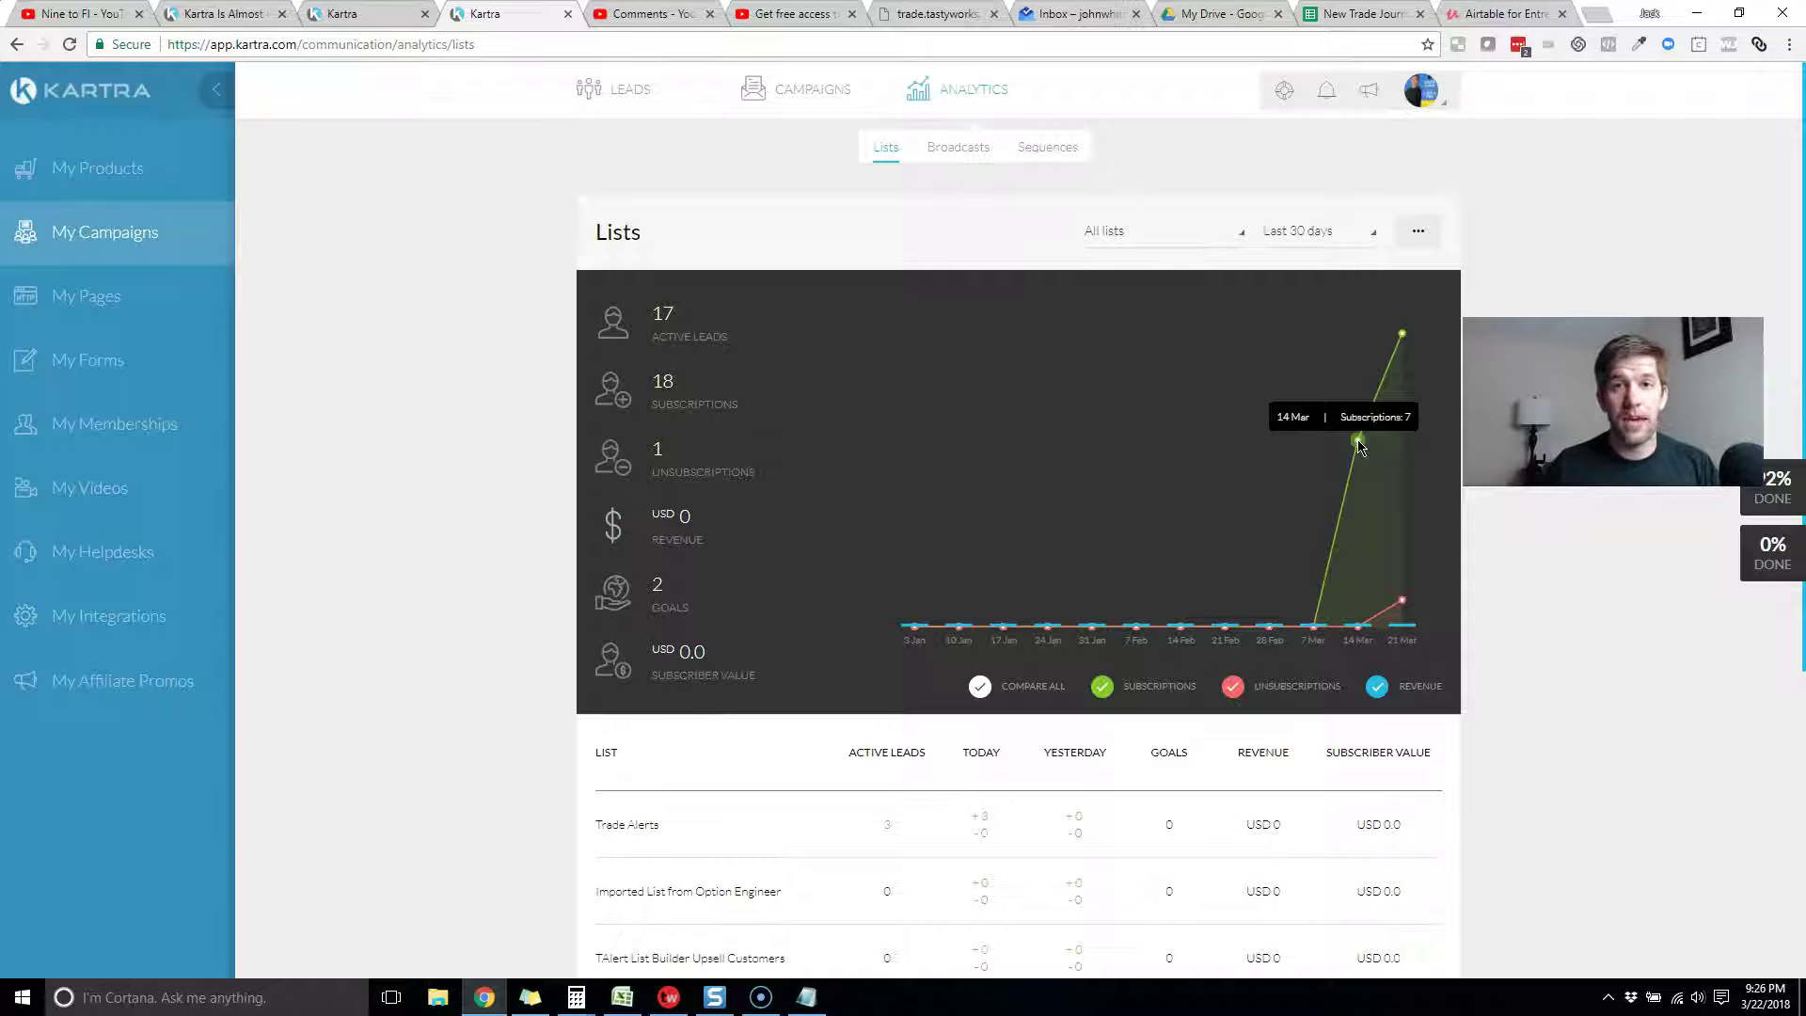
{"action": "left_click", "coordinate": [349, 241]}
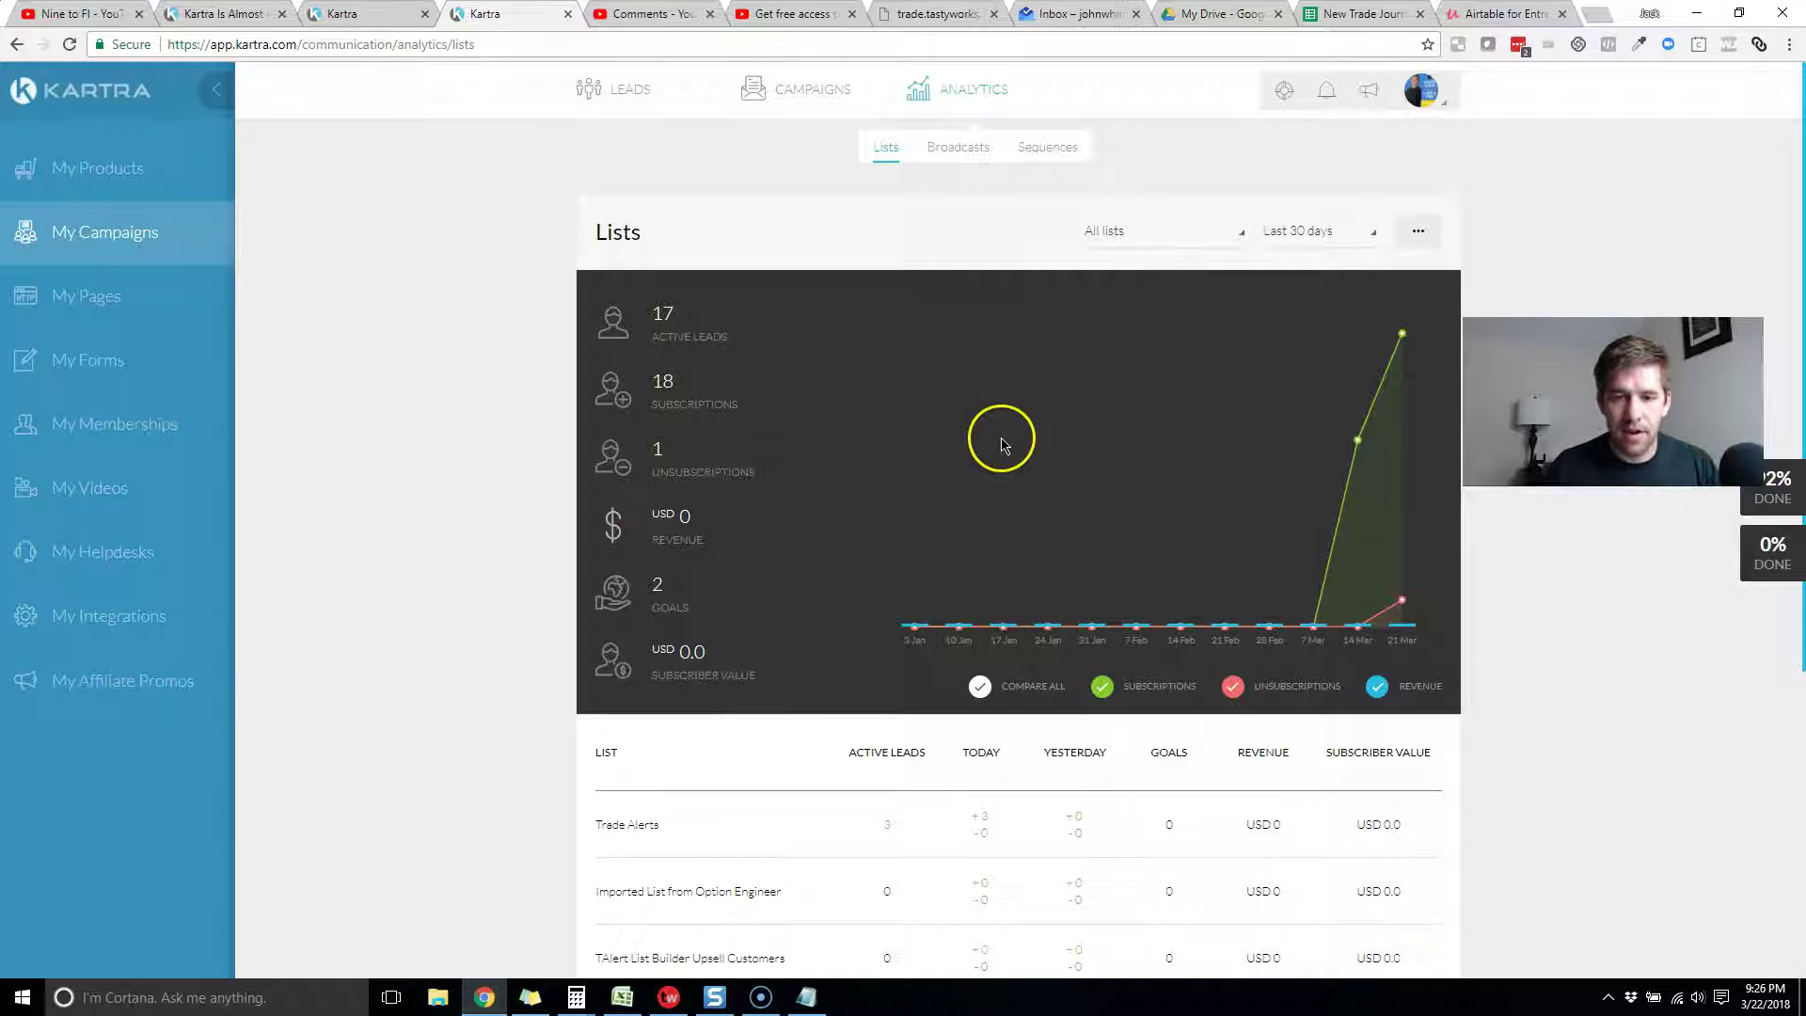
{"action": "scroll", "coordinate": [1003, 446], "scroll_direction": "down", "scroll_amount": 3}
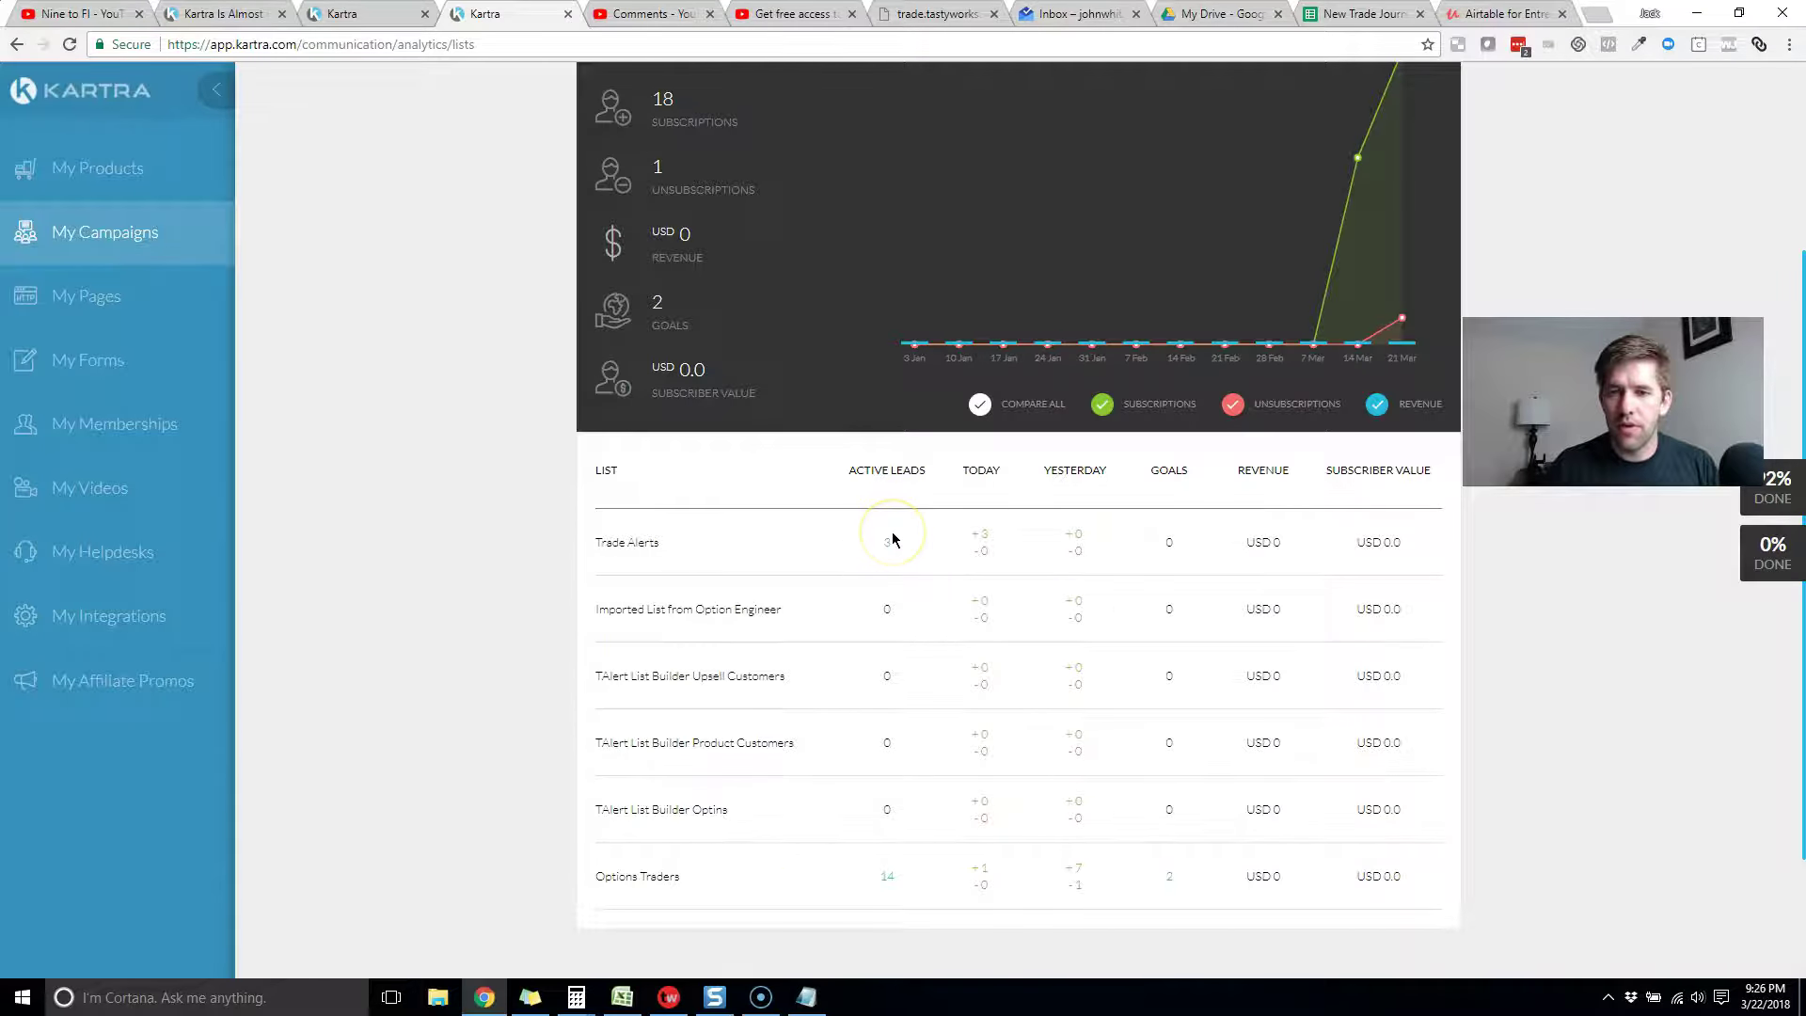
{"action": "scroll", "coordinate": [892, 539], "scroll_direction": "up", "scroll_amount": 2}
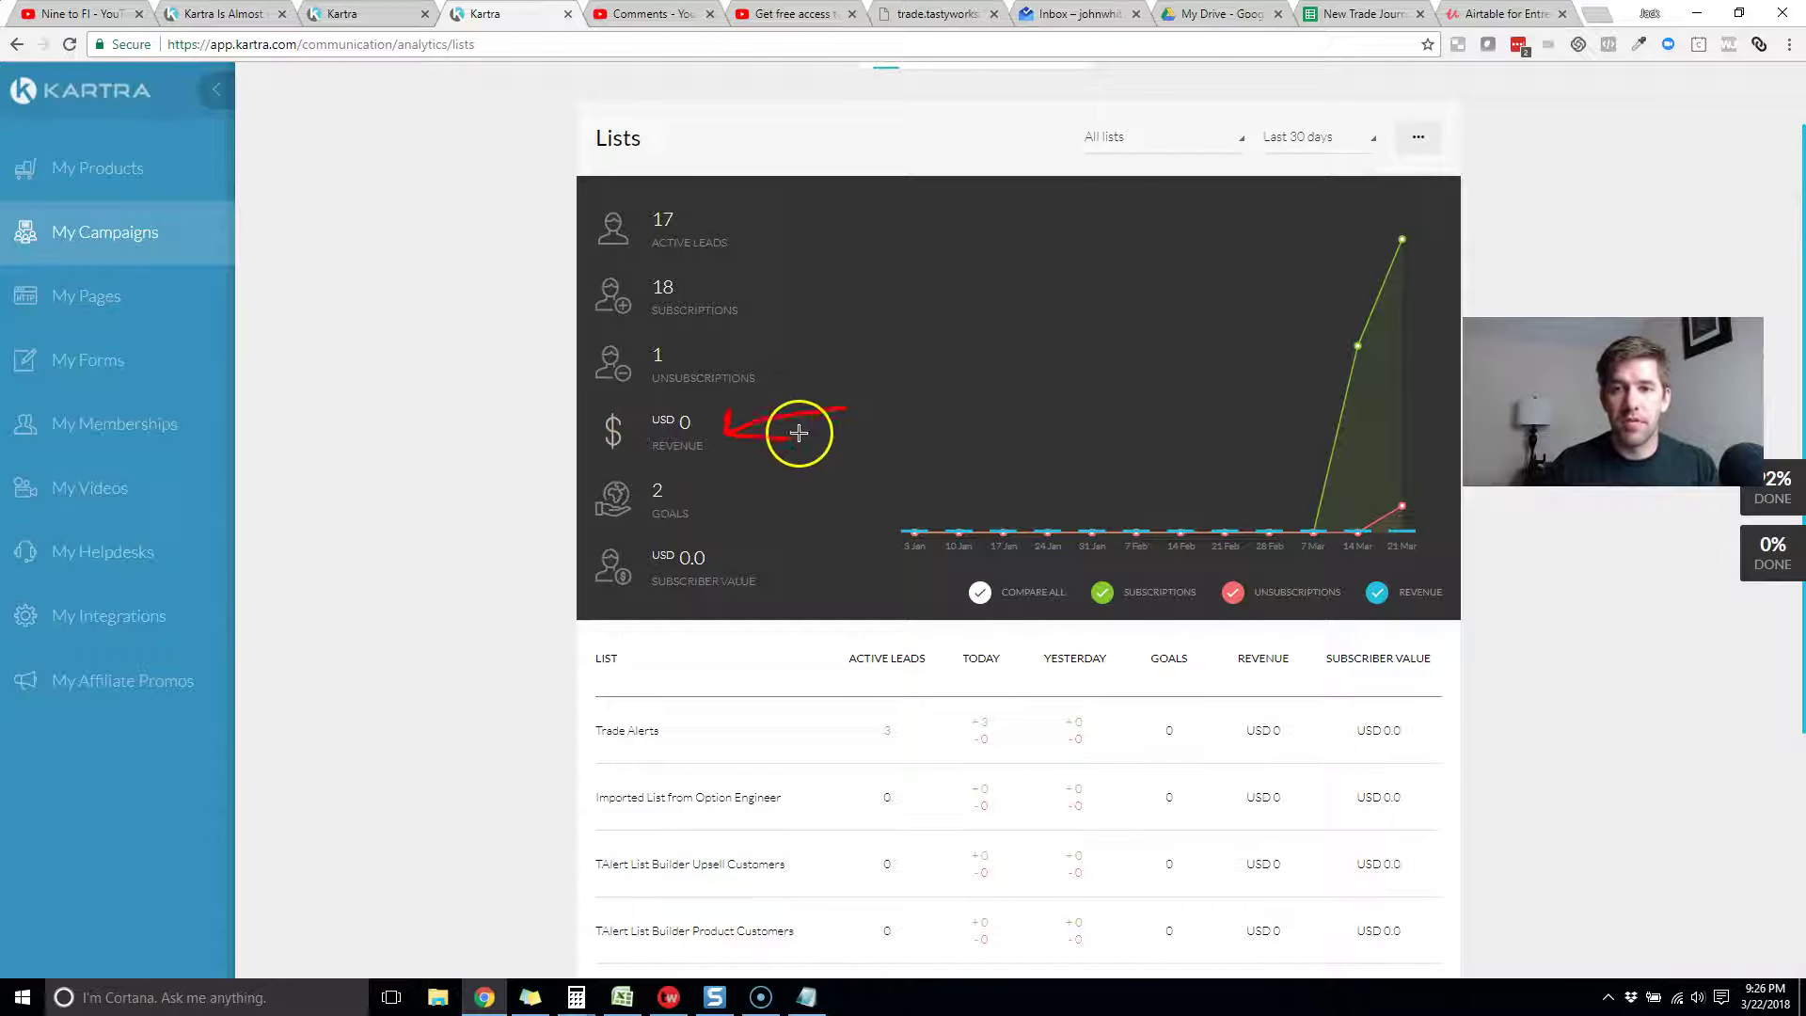
{"action": "scroll", "coordinate": [804, 442], "scroll_direction": "up", "scroll_amount": 1}
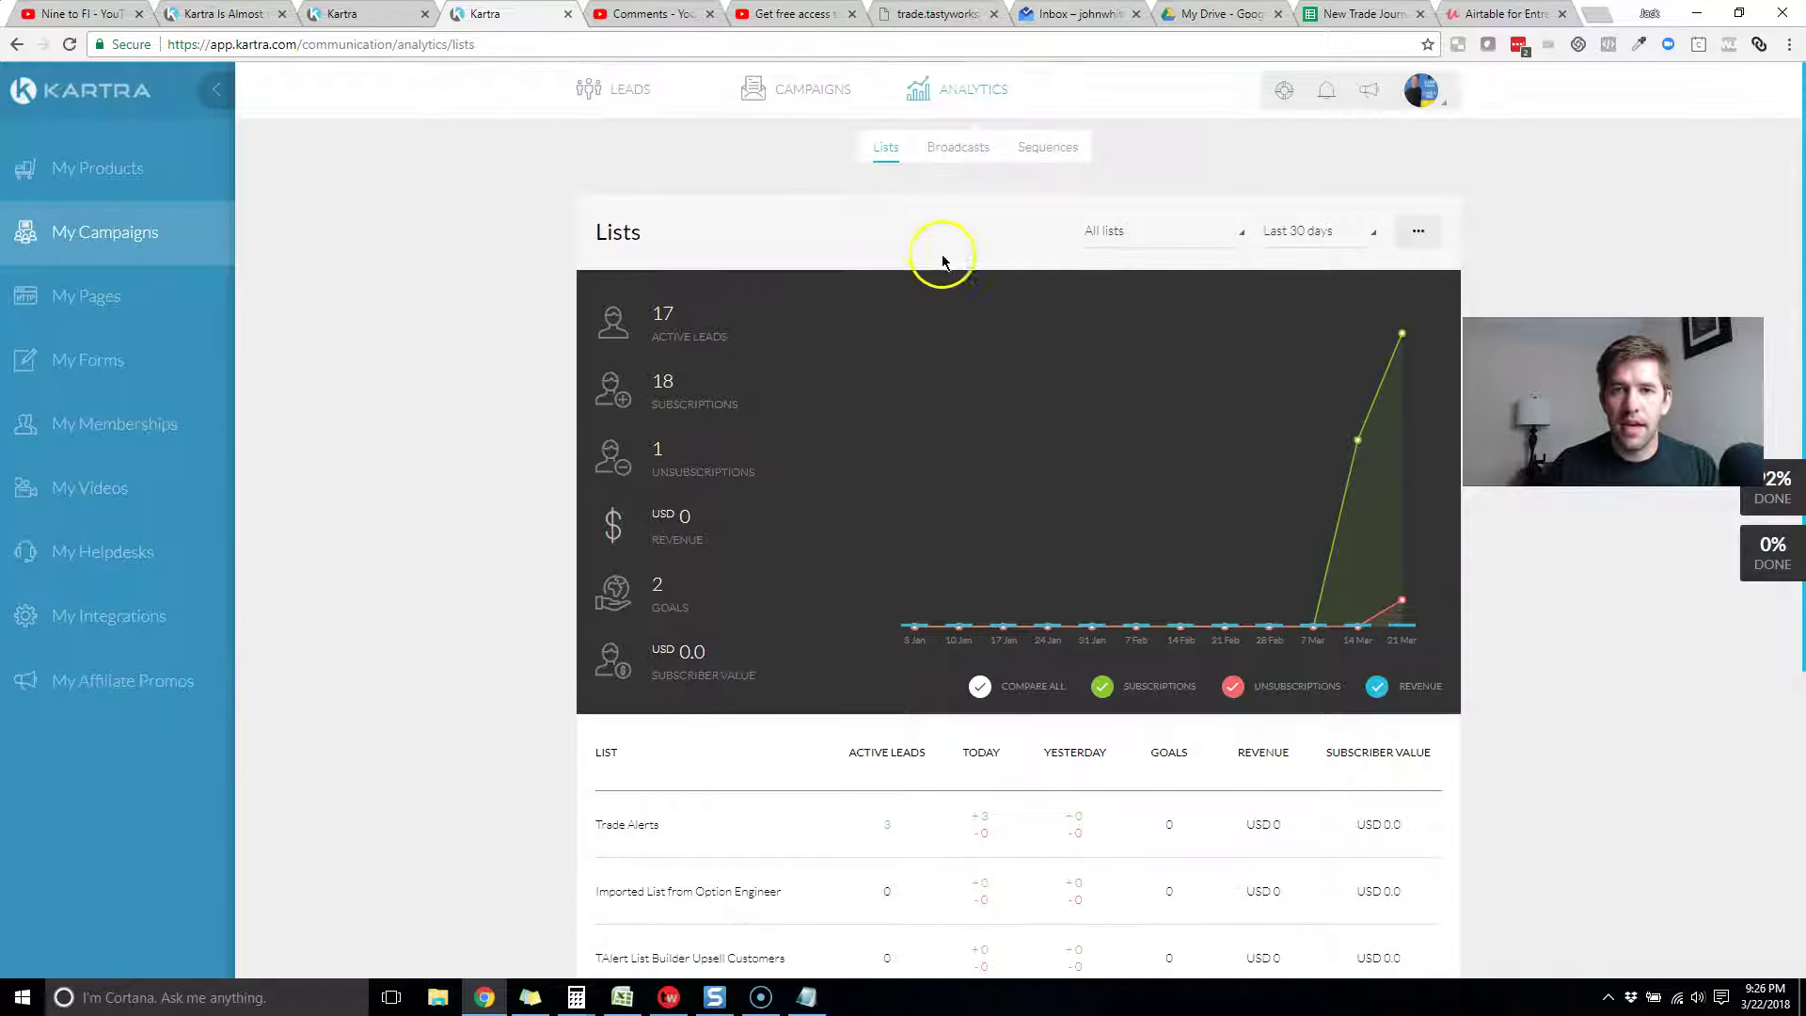
- Open Broadcasts analytics, enlarge the page, and set the date range to All Time
{"action": "left_click", "coordinate": [947, 156]}
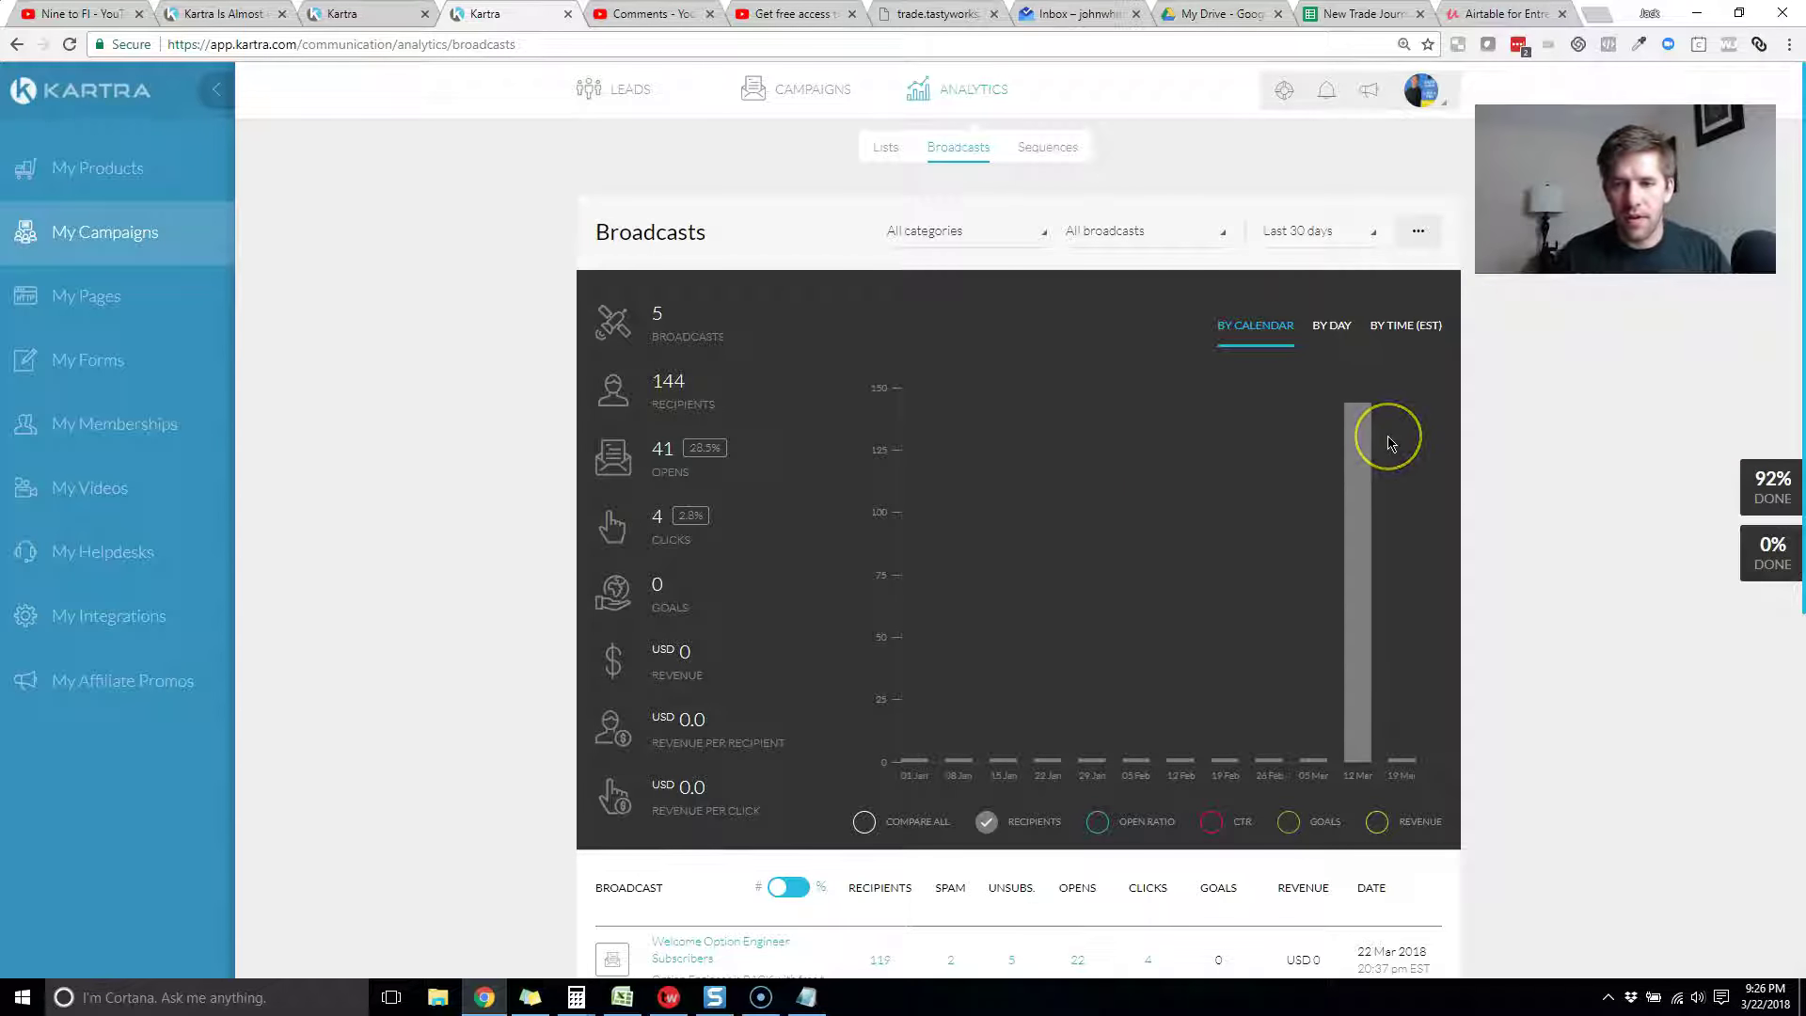
{"action": "key", "text": "ctrl+plus"}
{"action": "scroll", "coordinate": [1472, 437], "scroll_direction": "down", "scroll_amount": 1}
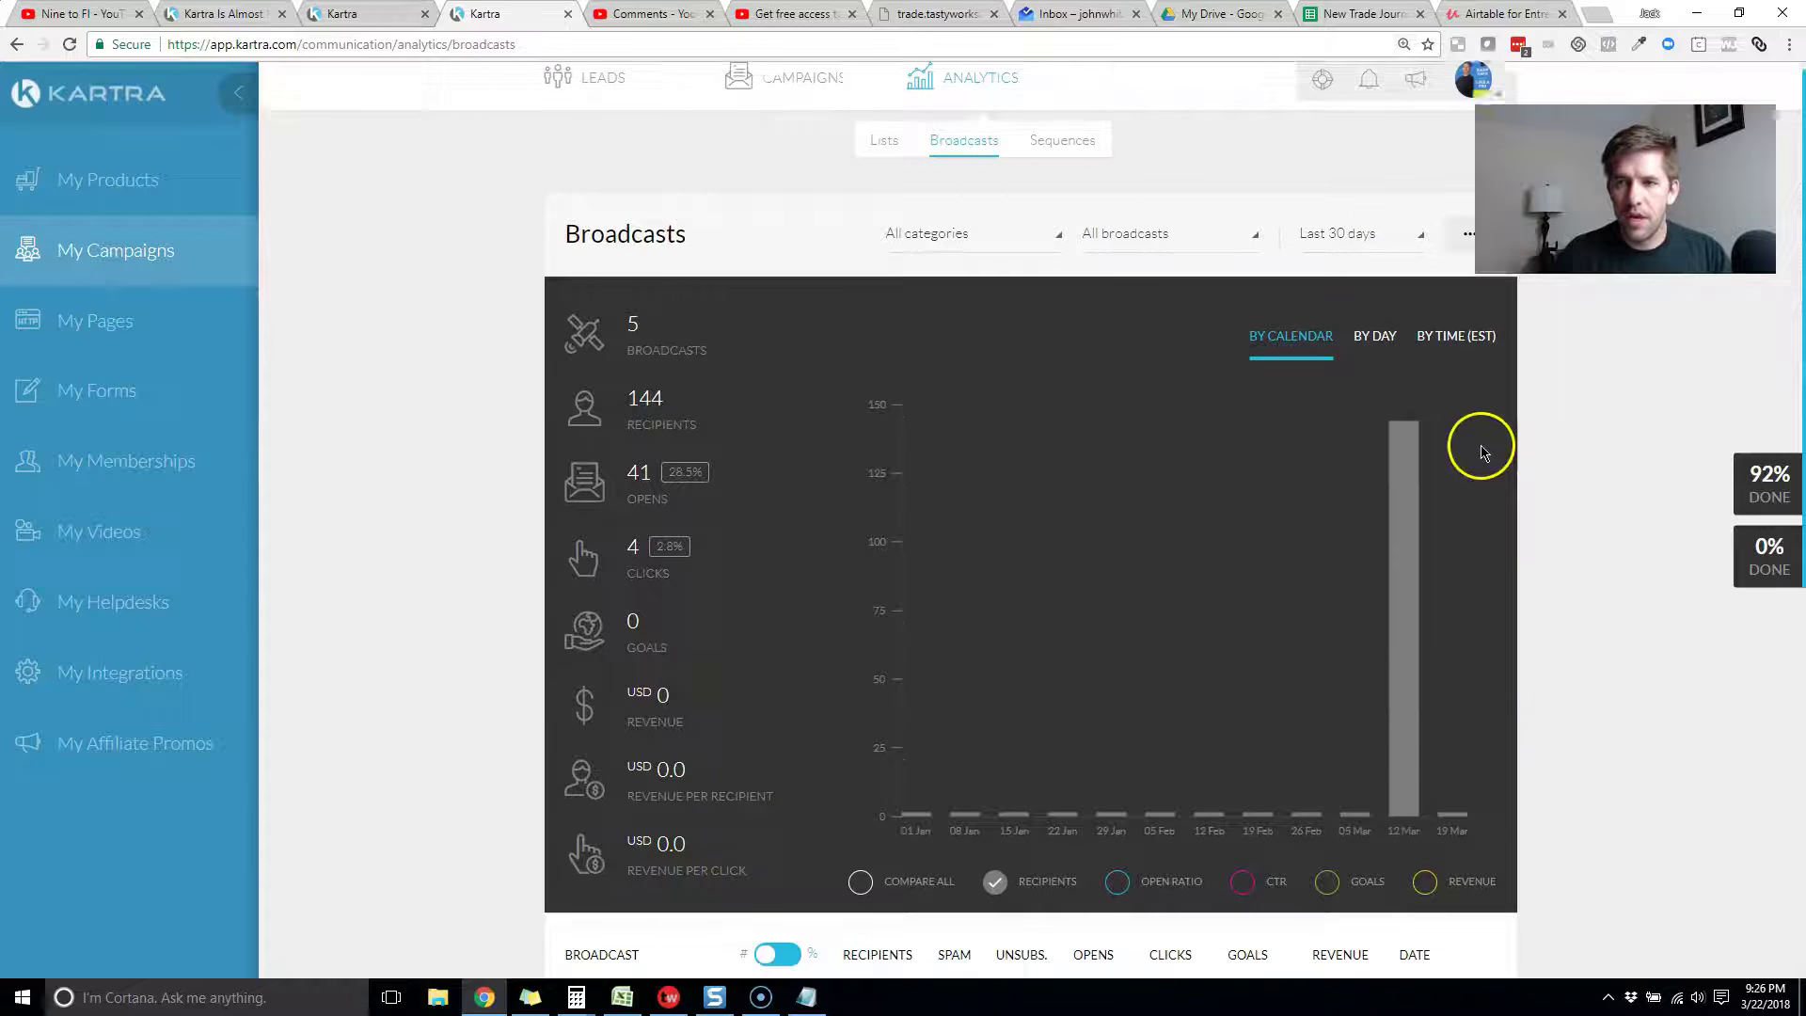
{"action": "left_click", "coordinate": [1393, 171]}
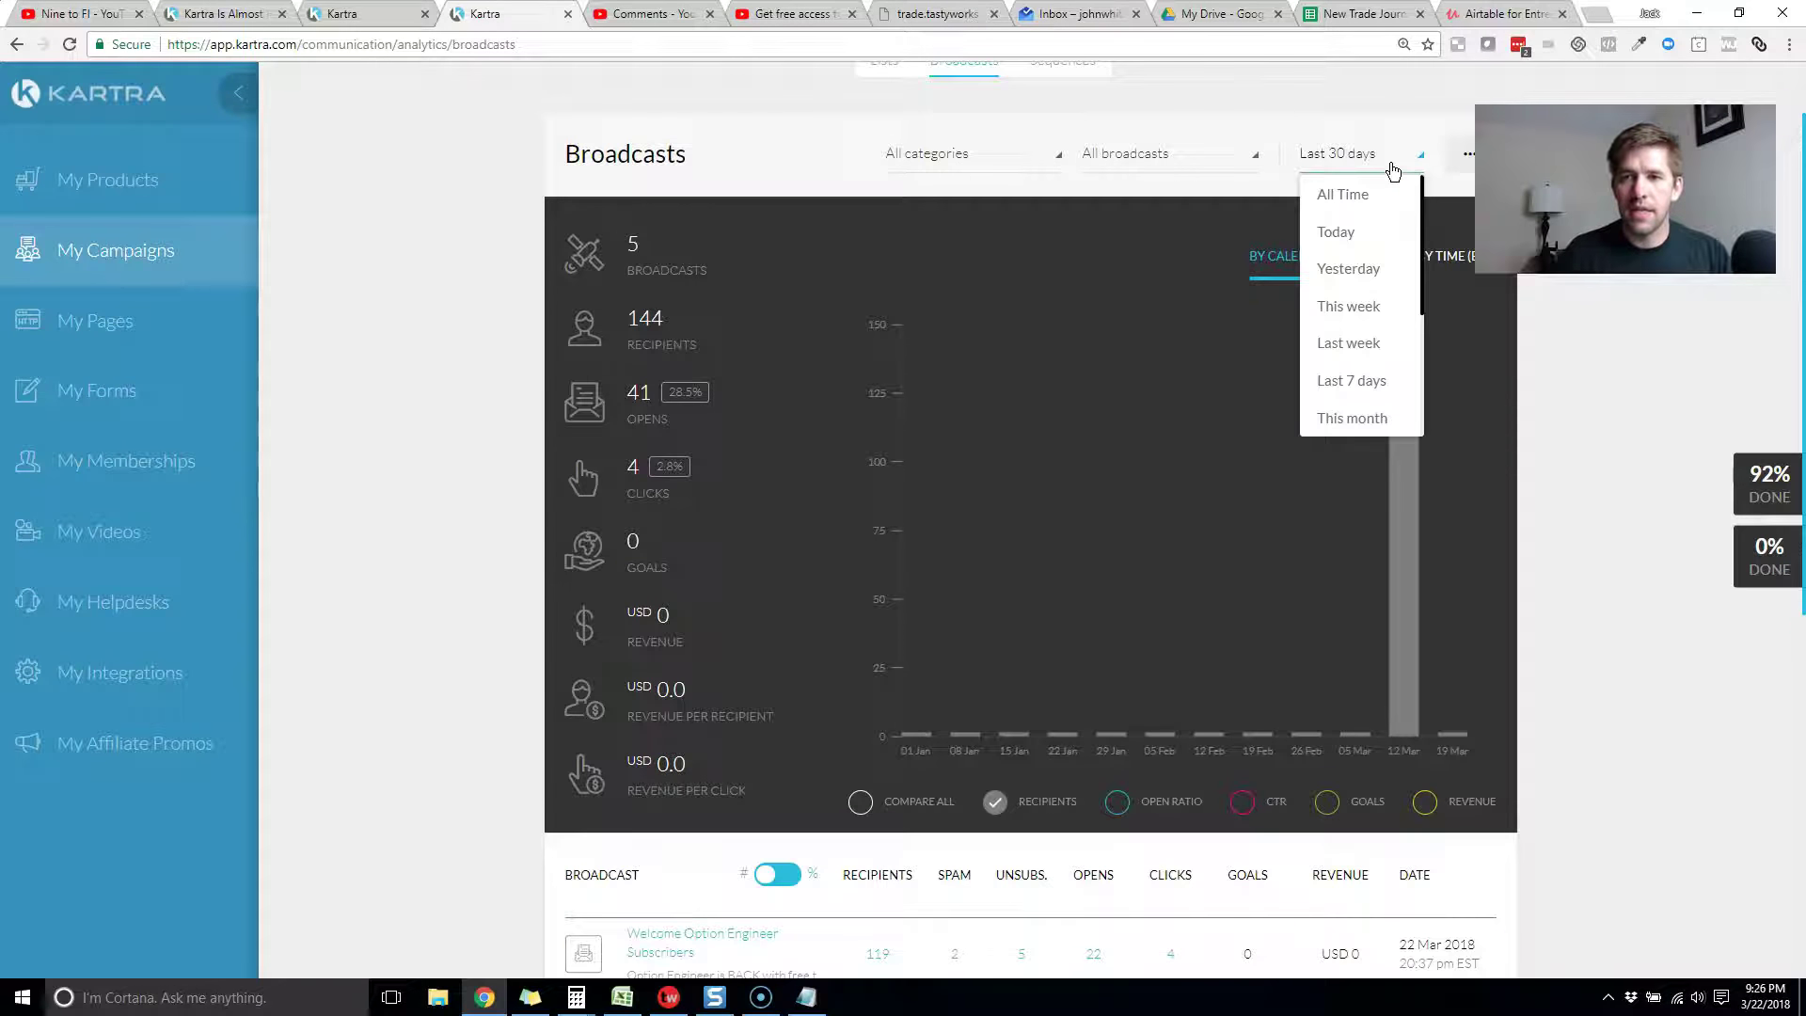
{"action": "left_click", "coordinate": [1340, 236]}
{"action": "left_click", "coordinate": [1346, 252]}
{"action": "left_click", "coordinate": [1346, 252]}
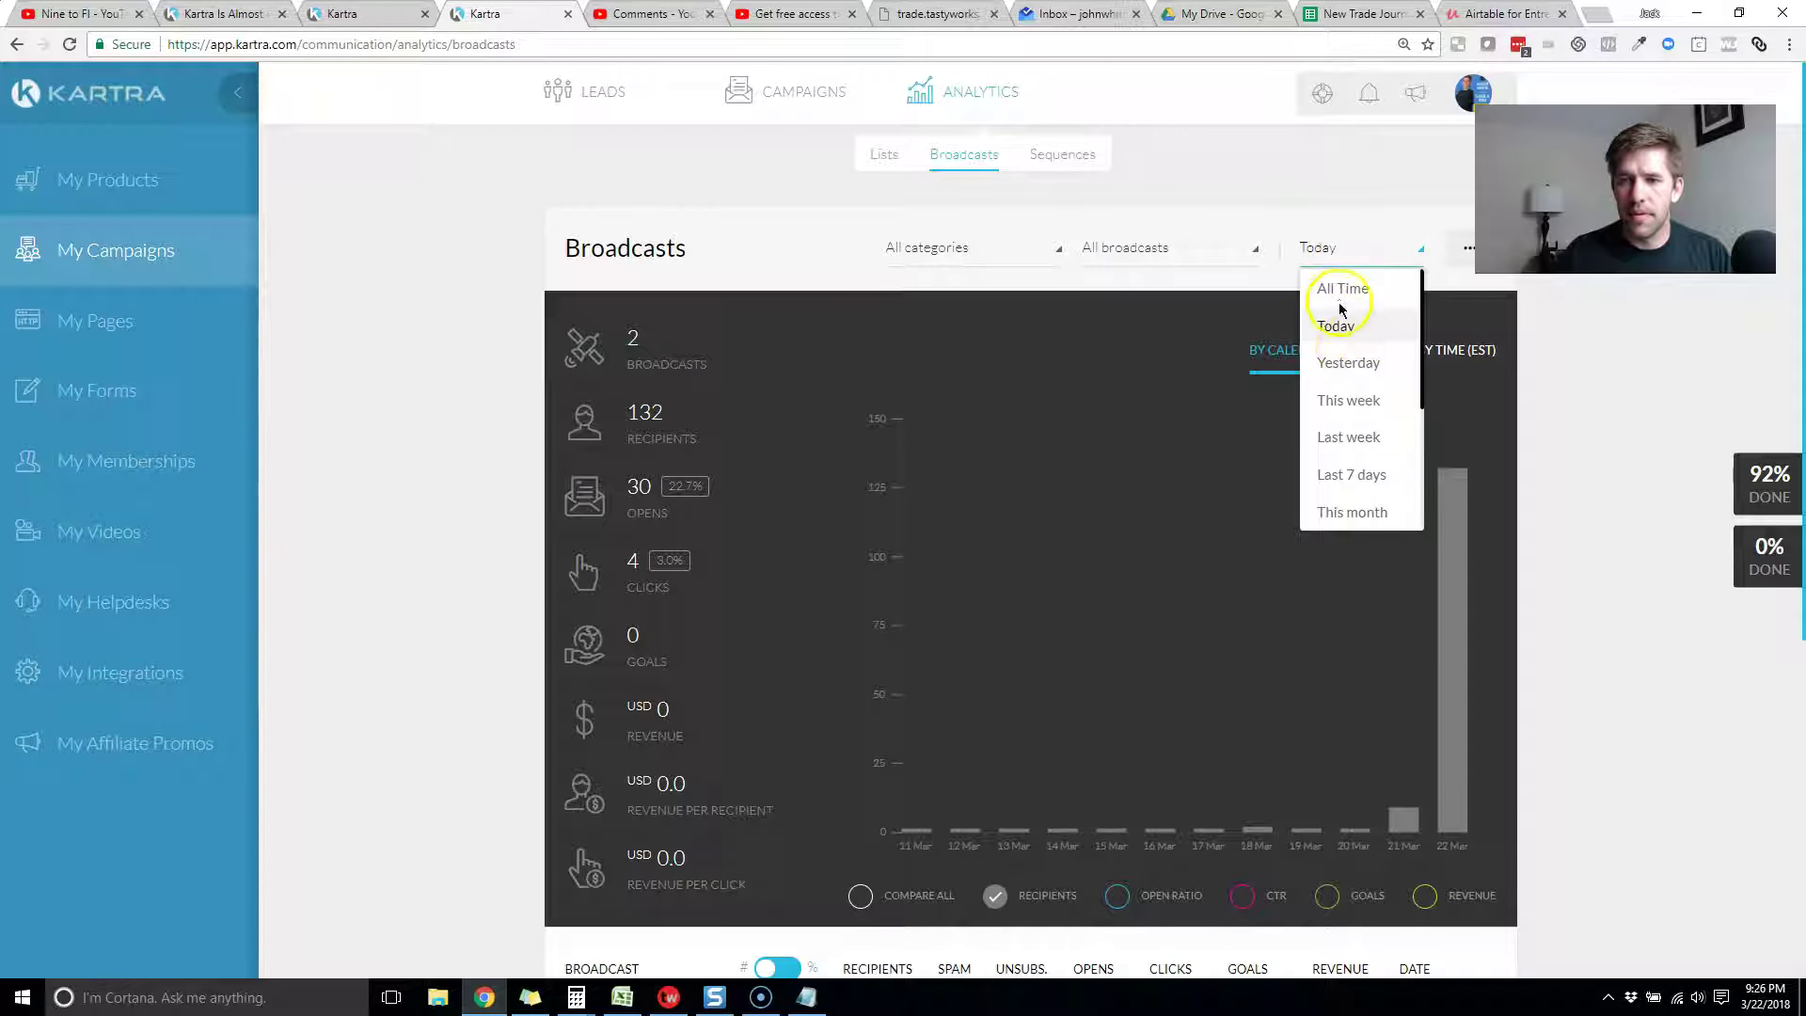
{"action": "left_click", "coordinate": [1342, 290]}
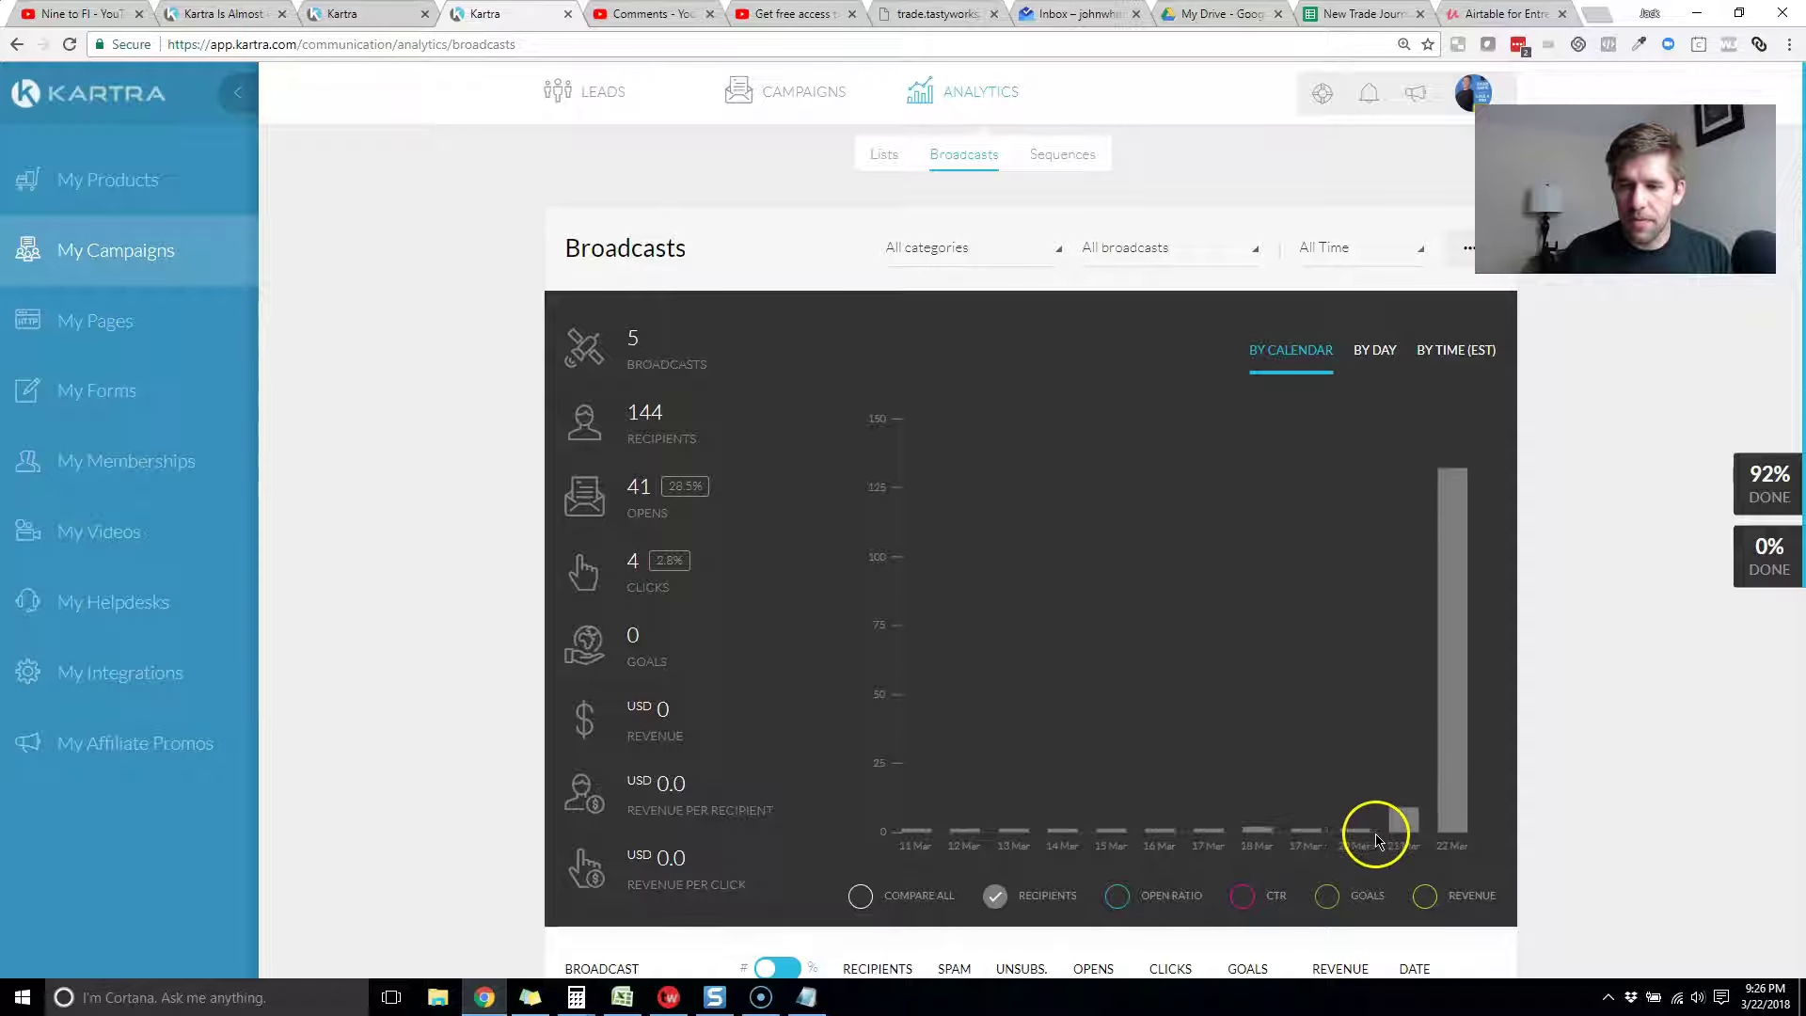
- Narrow the broadcast filter to the 3-21-2018 GLD Auto Close Order broadcast
{"action": "left_click", "coordinate": [970, 254]}
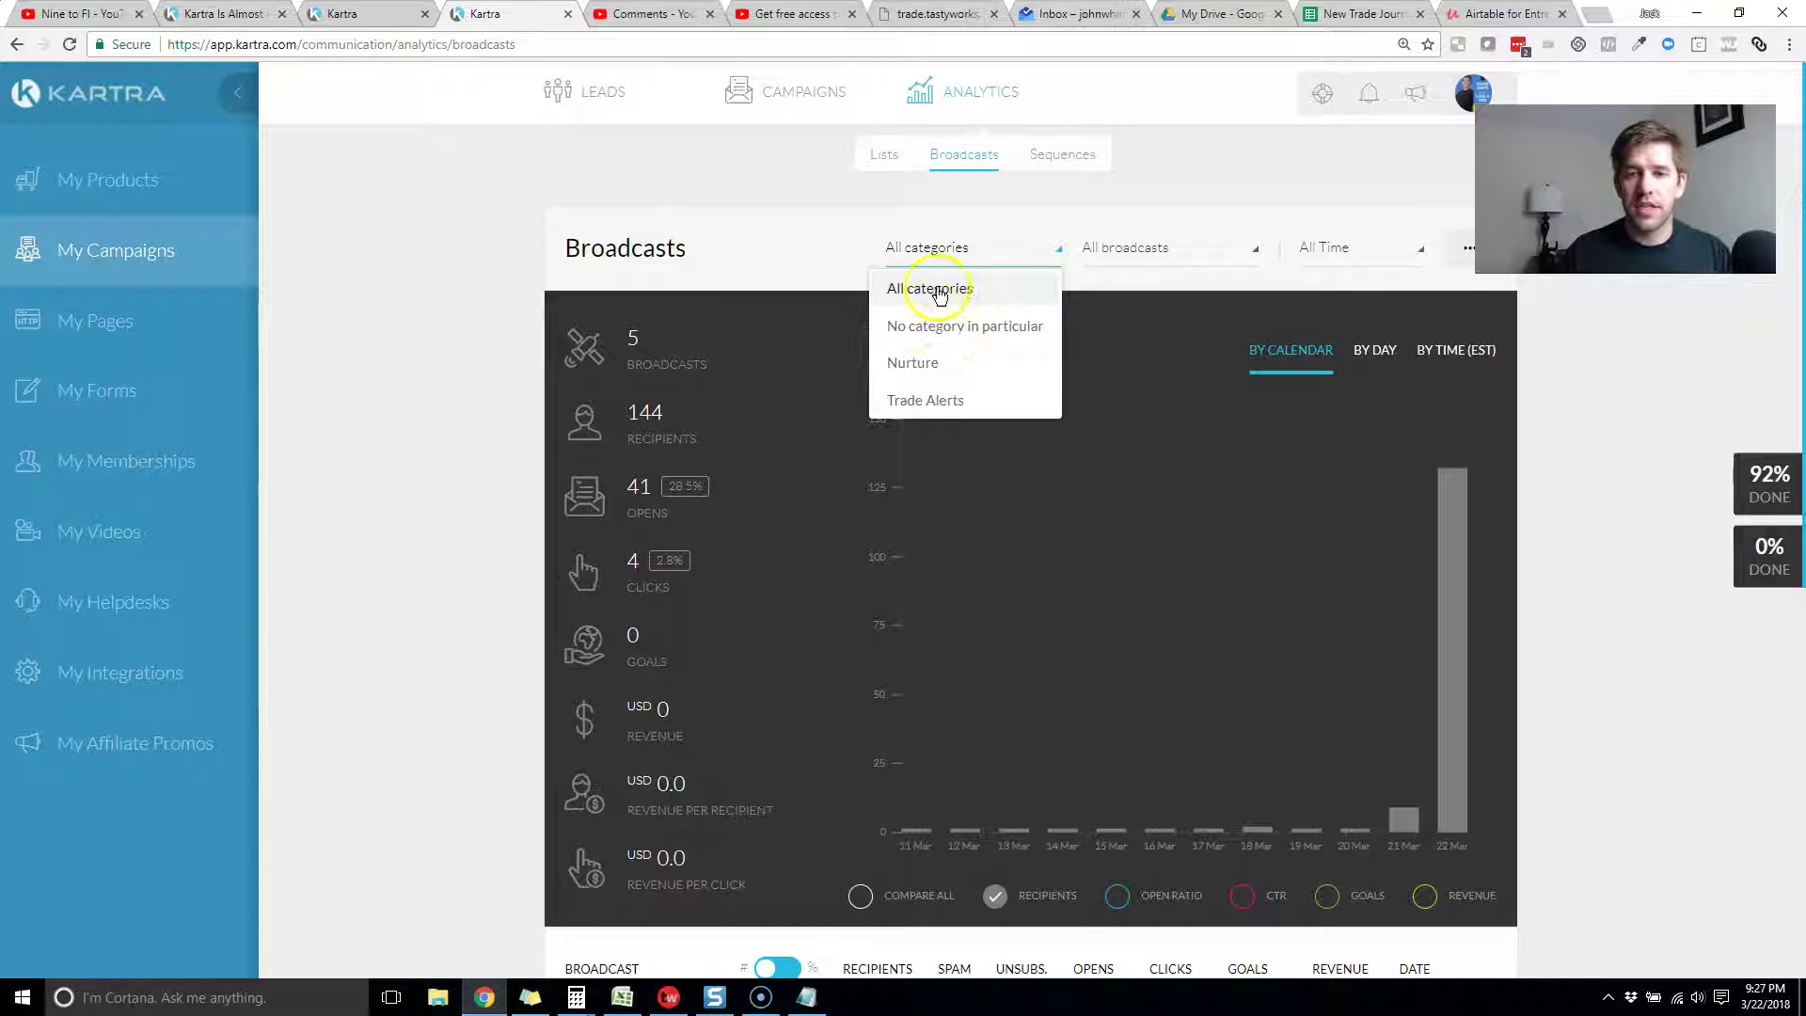
{"action": "left_click", "coordinate": [1176, 247]}
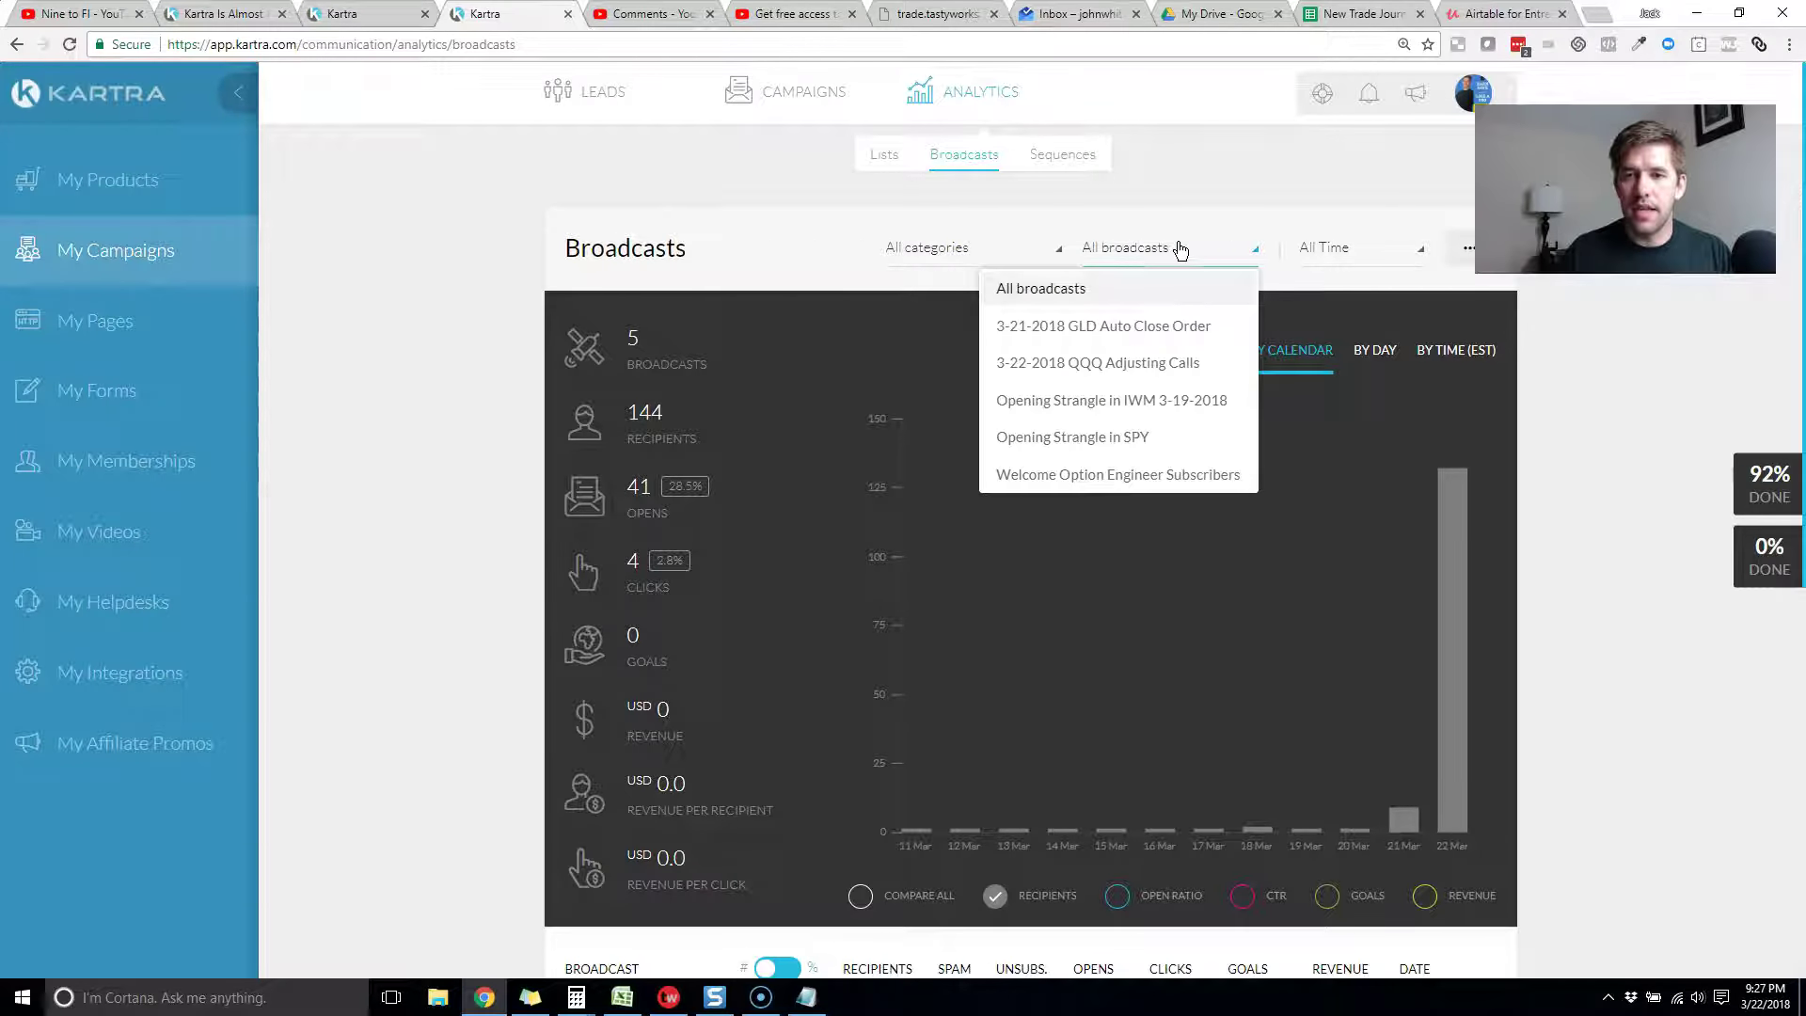
{"action": "scroll", "coordinate": [1157, 464], "scroll_direction": "down", "scroll_amount": 4}
{"action": "scroll", "coordinate": [1164, 461], "scroll_direction": "up", "scroll_amount": 4}
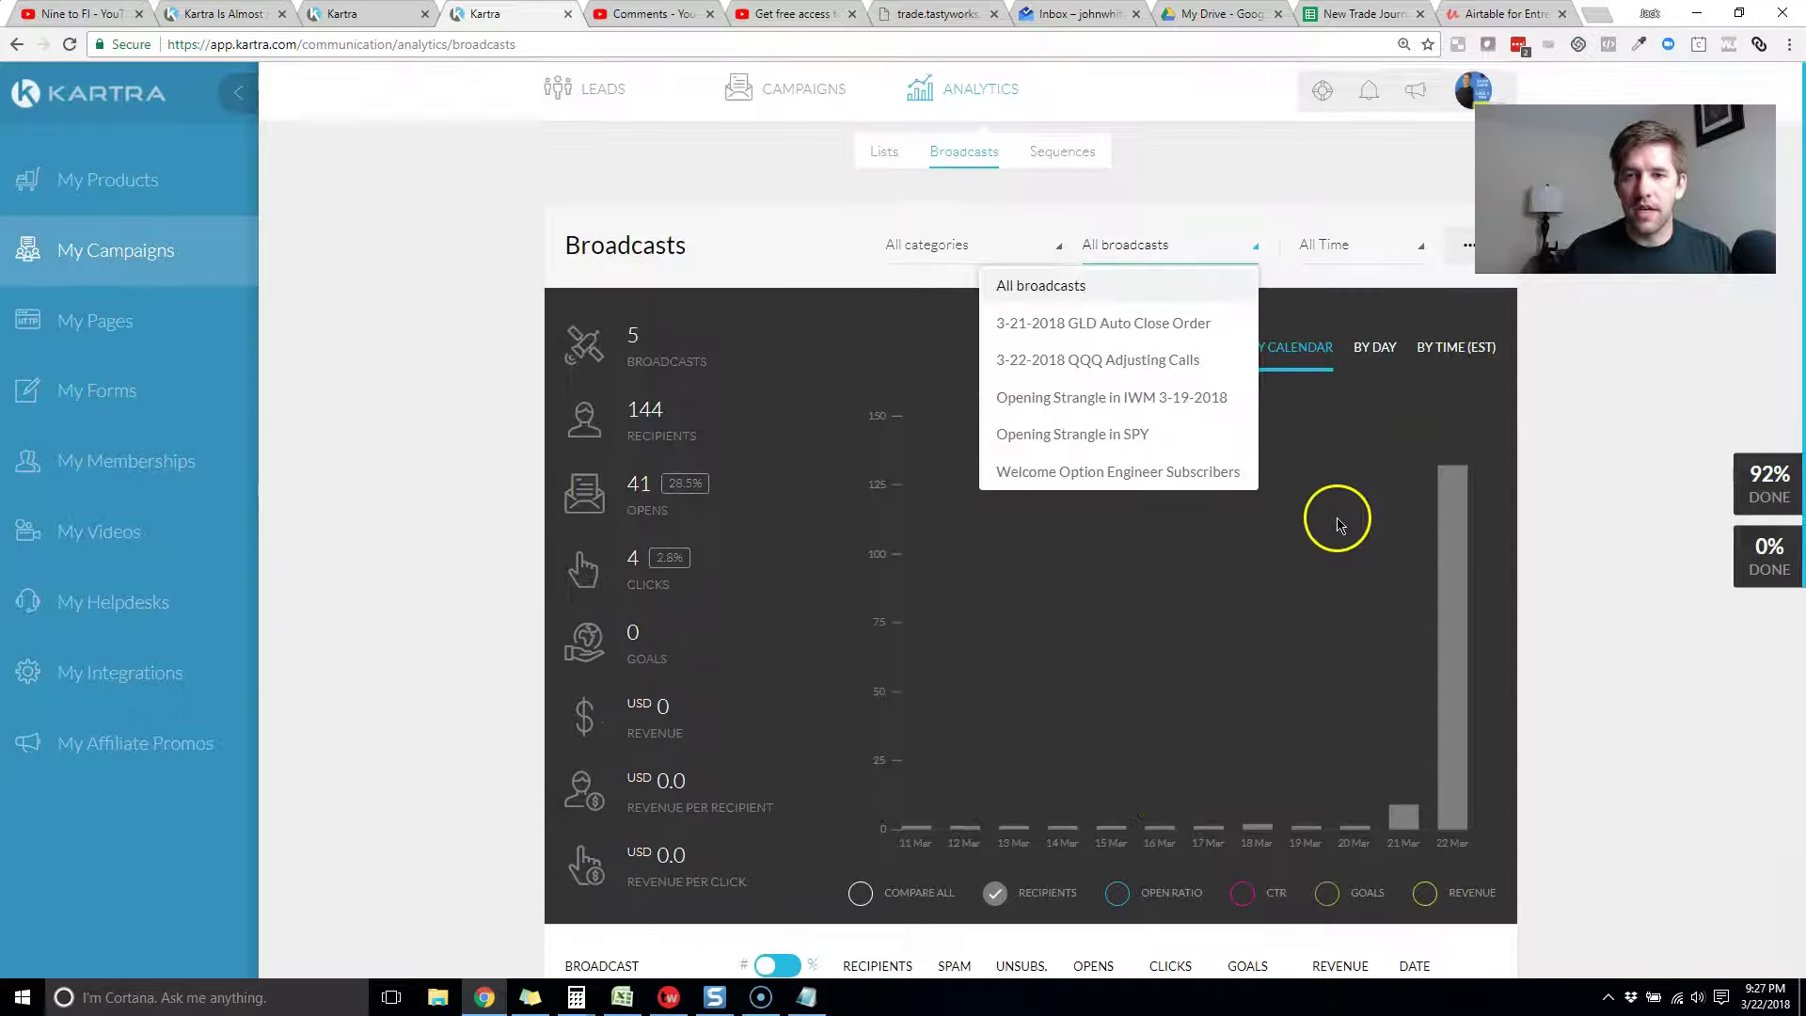
{"action": "left_click", "coordinate": [1144, 327]}
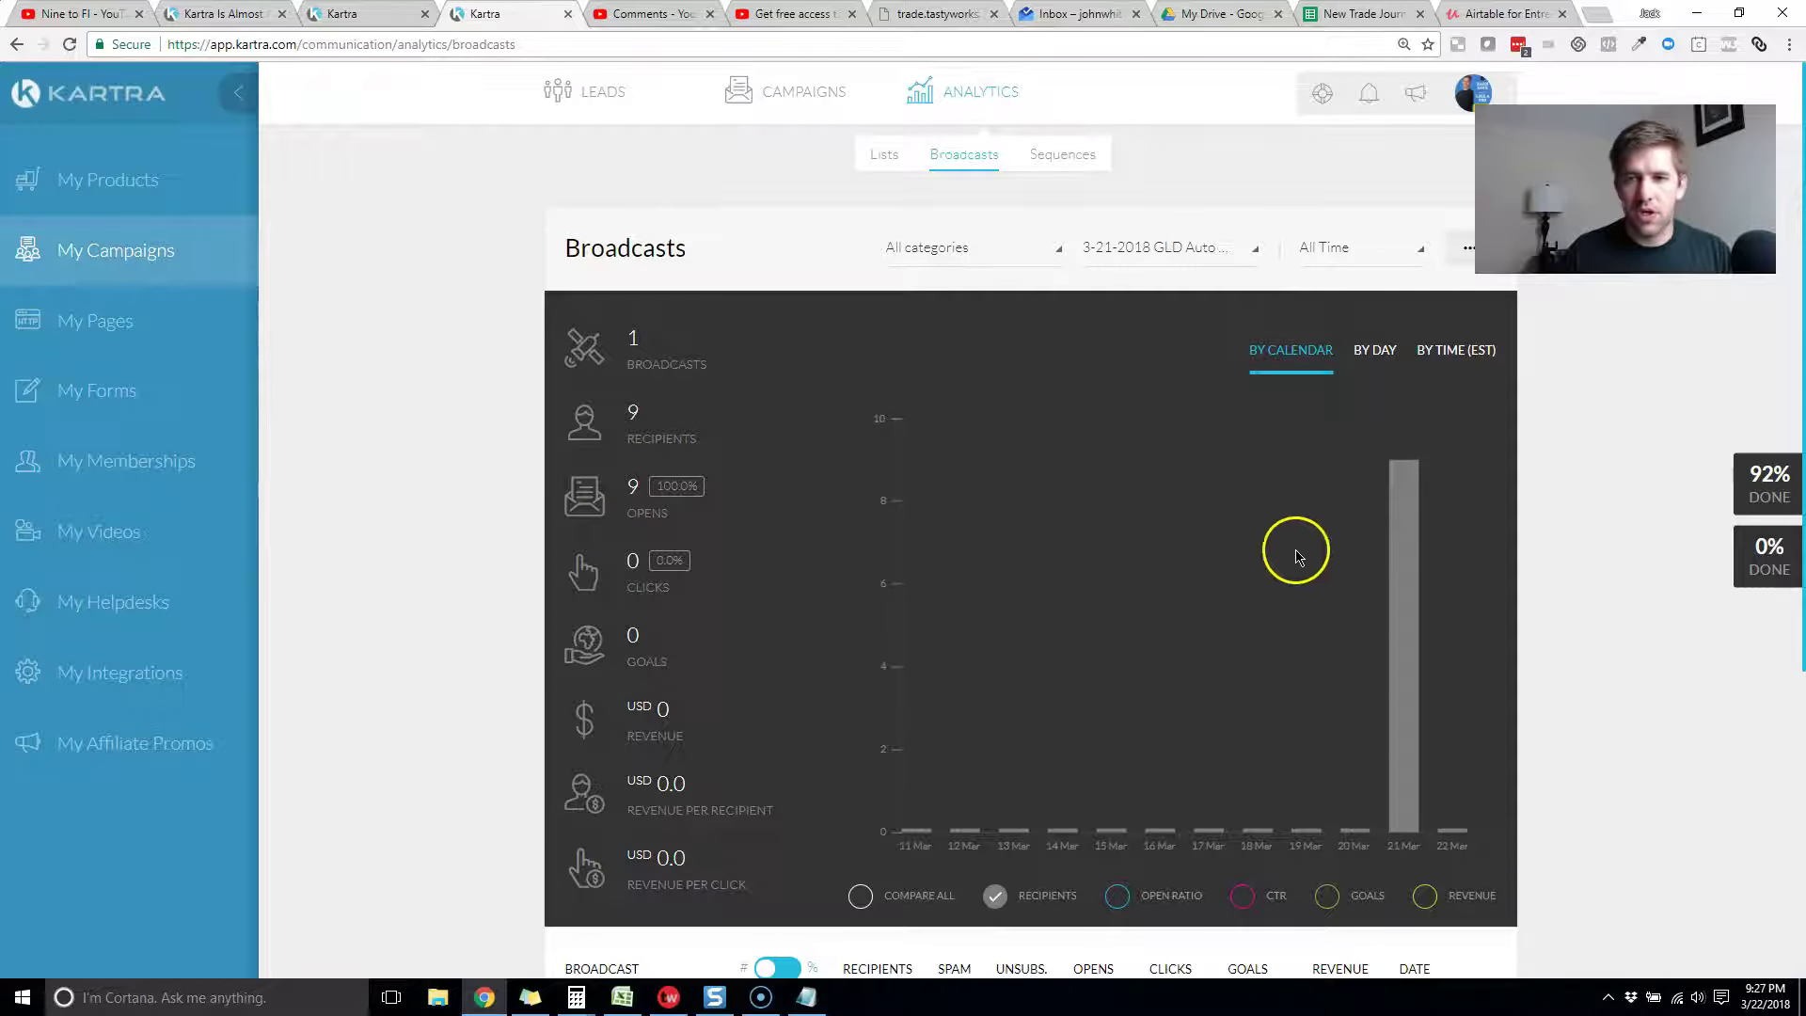
{"action": "scroll", "coordinate": [1306, 560], "scroll_direction": "down", "scroll_amount": 3}
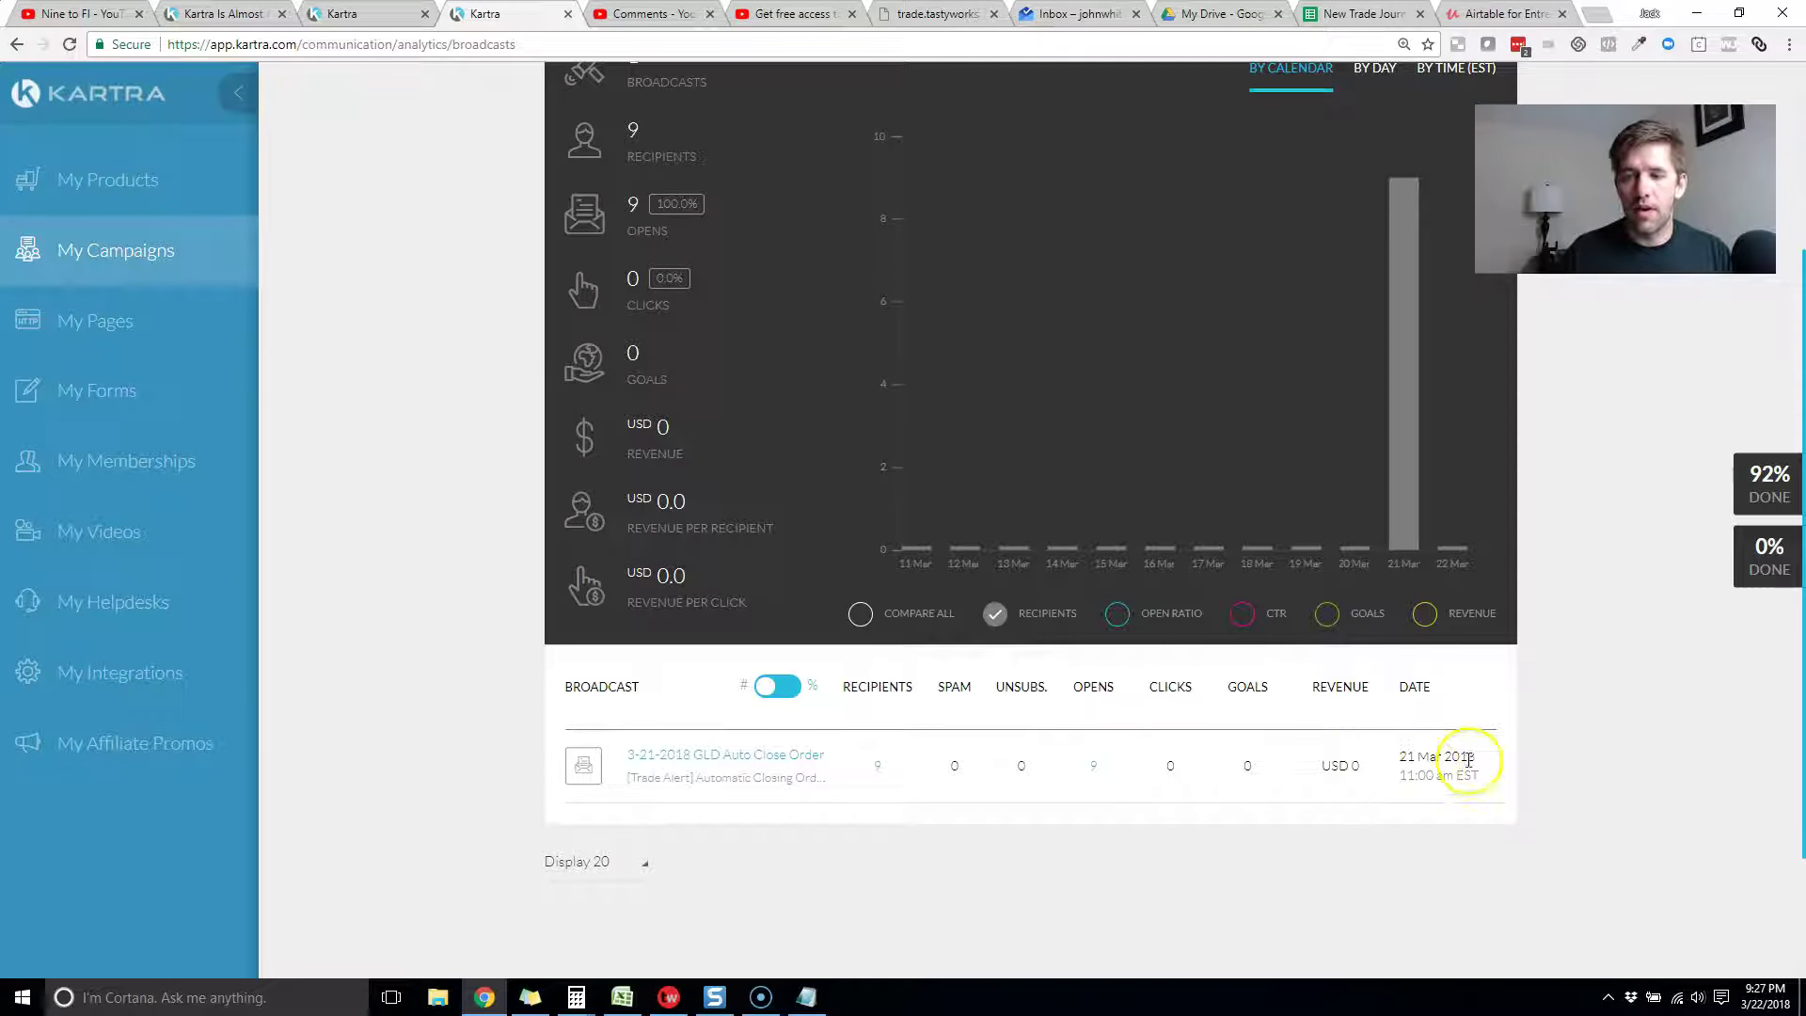
{"action": "left_click", "coordinate": [779, 693]}
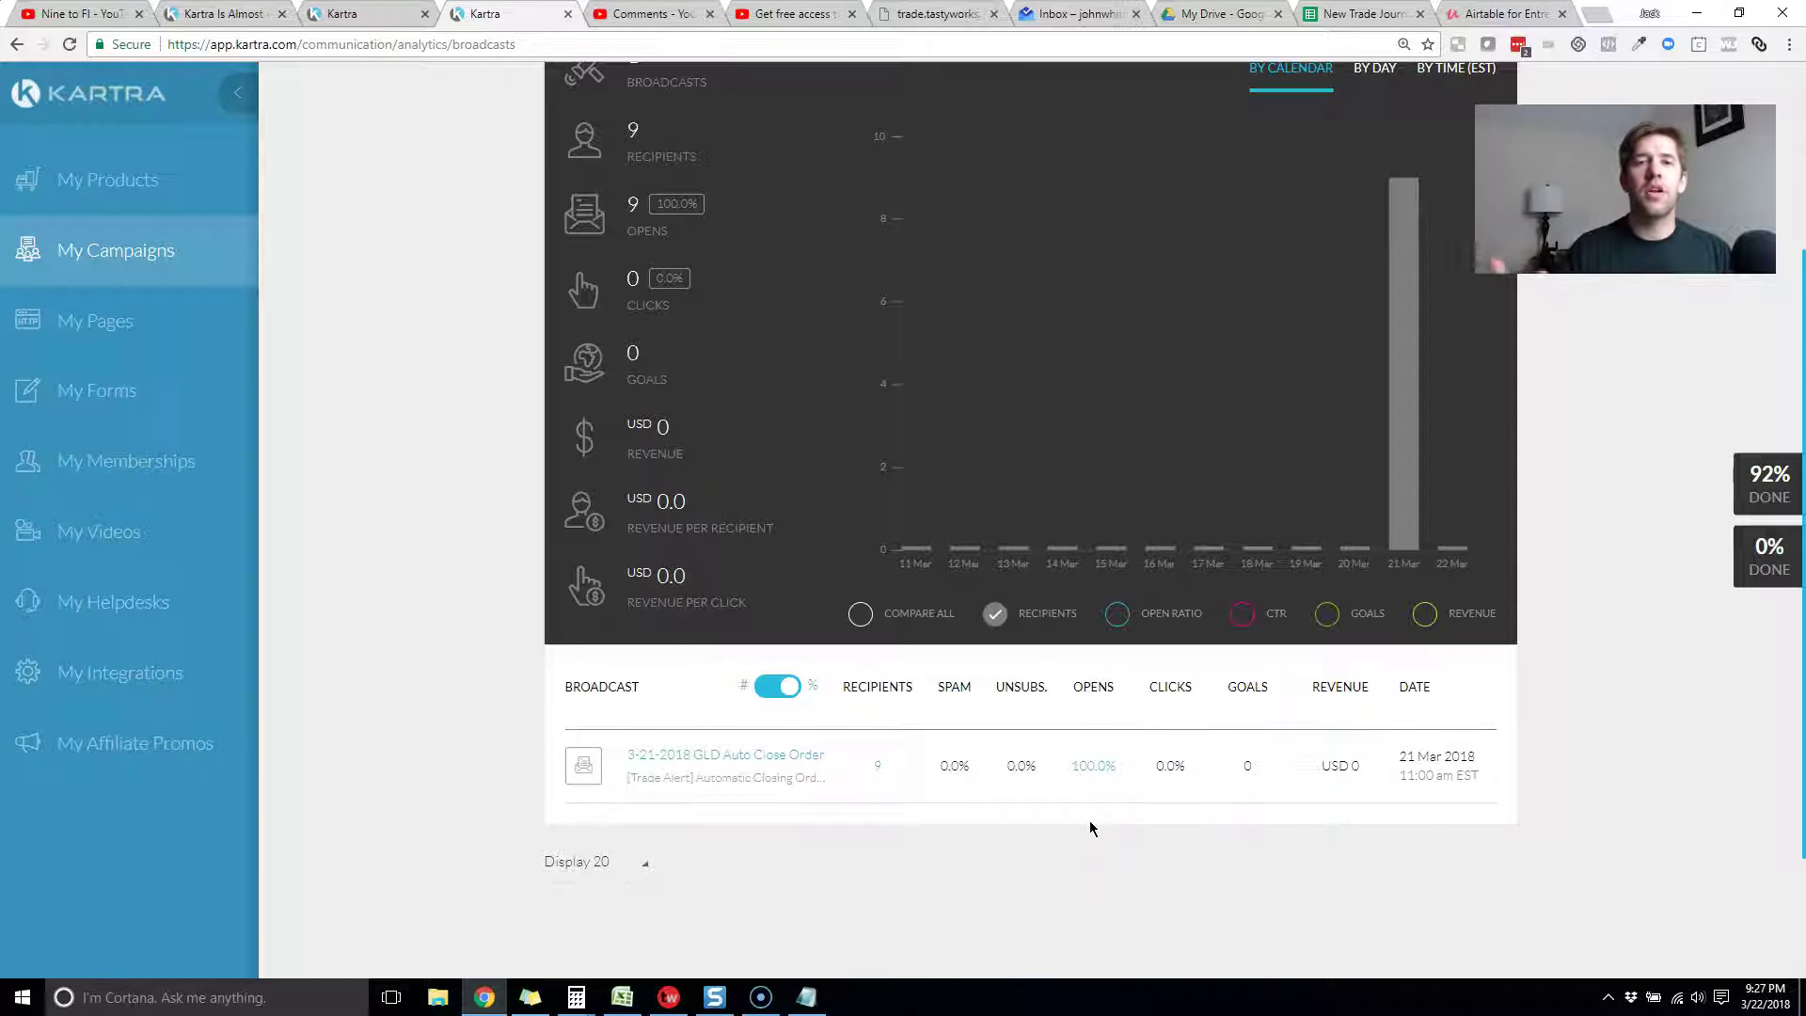
{"action": "left_click", "coordinate": [772, 687]}
{"action": "scroll", "coordinate": [963, 784], "scroll_direction": "up", "scroll_amount": 3}
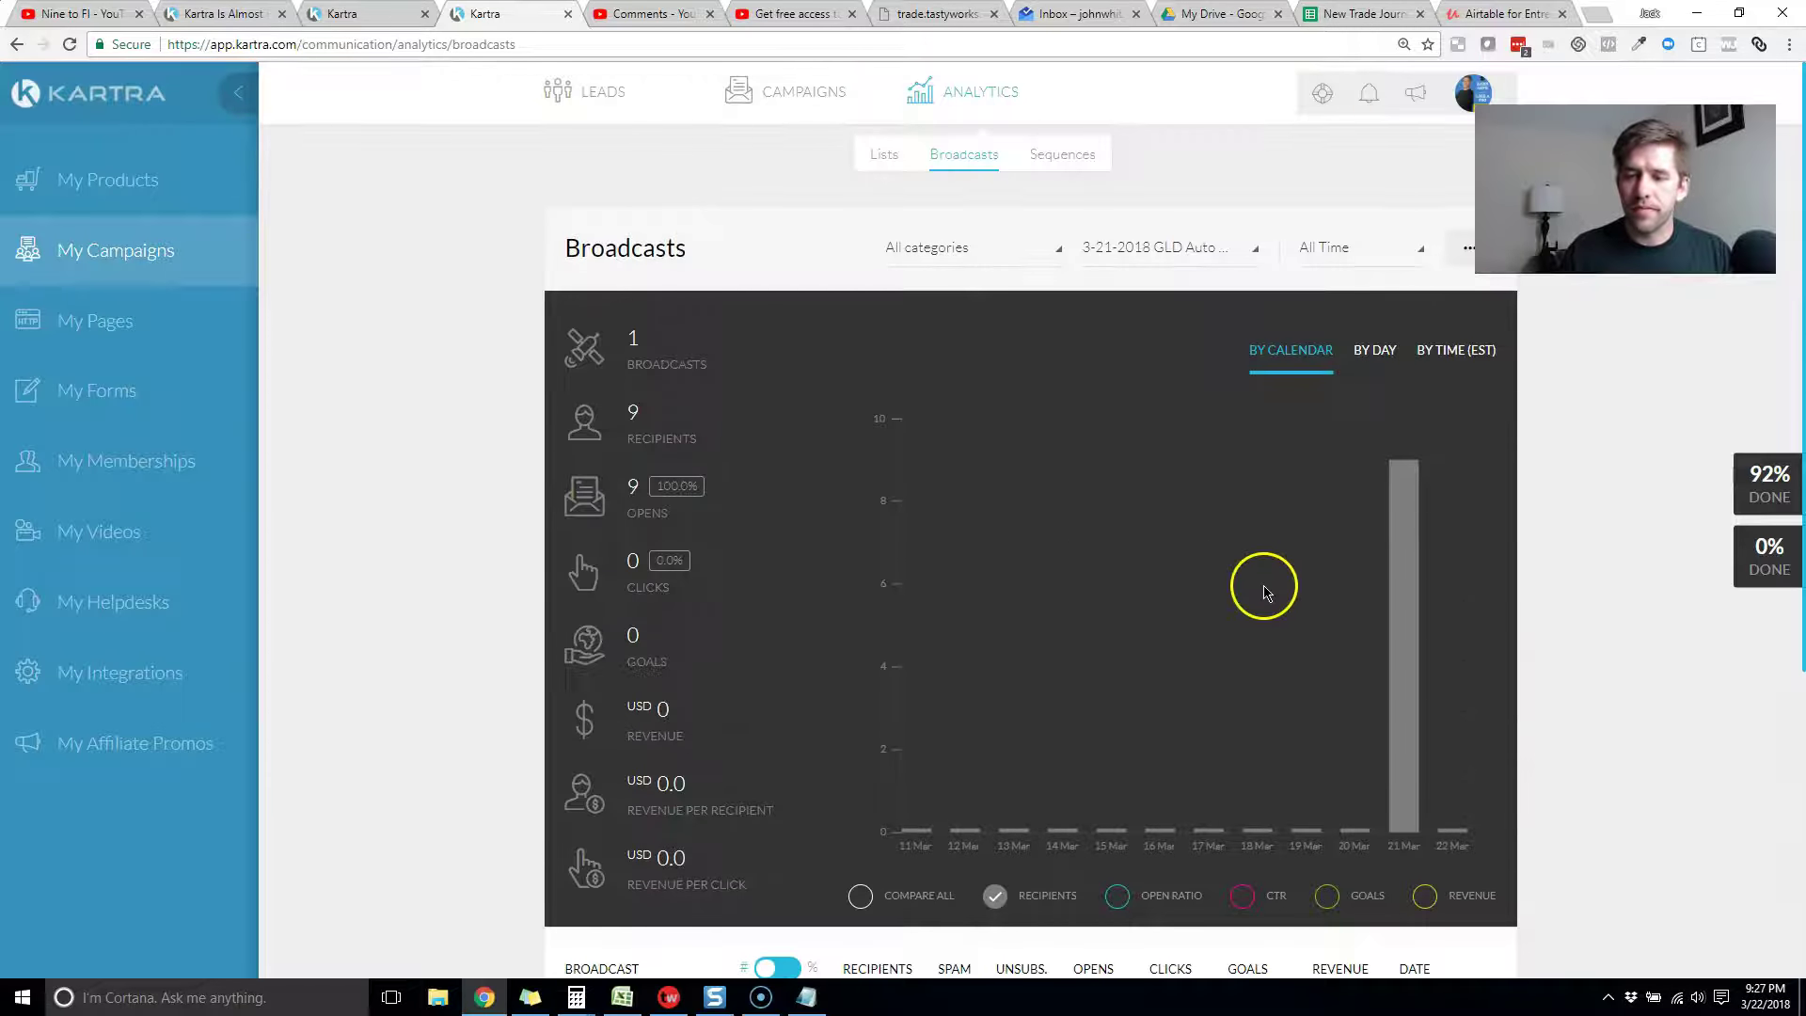
- Break the broadcast chart down by weekday (BY DAY)
{"action": "mouse_move", "coordinate": [1220, 328]}
{"action": "left_mouse_down"}
{"action": "mouse_move", "coordinate": [1505, 325]}
{"action": "mouse_move", "coordinate": [1198, 371]}
{"action": "left_mouse_up"}
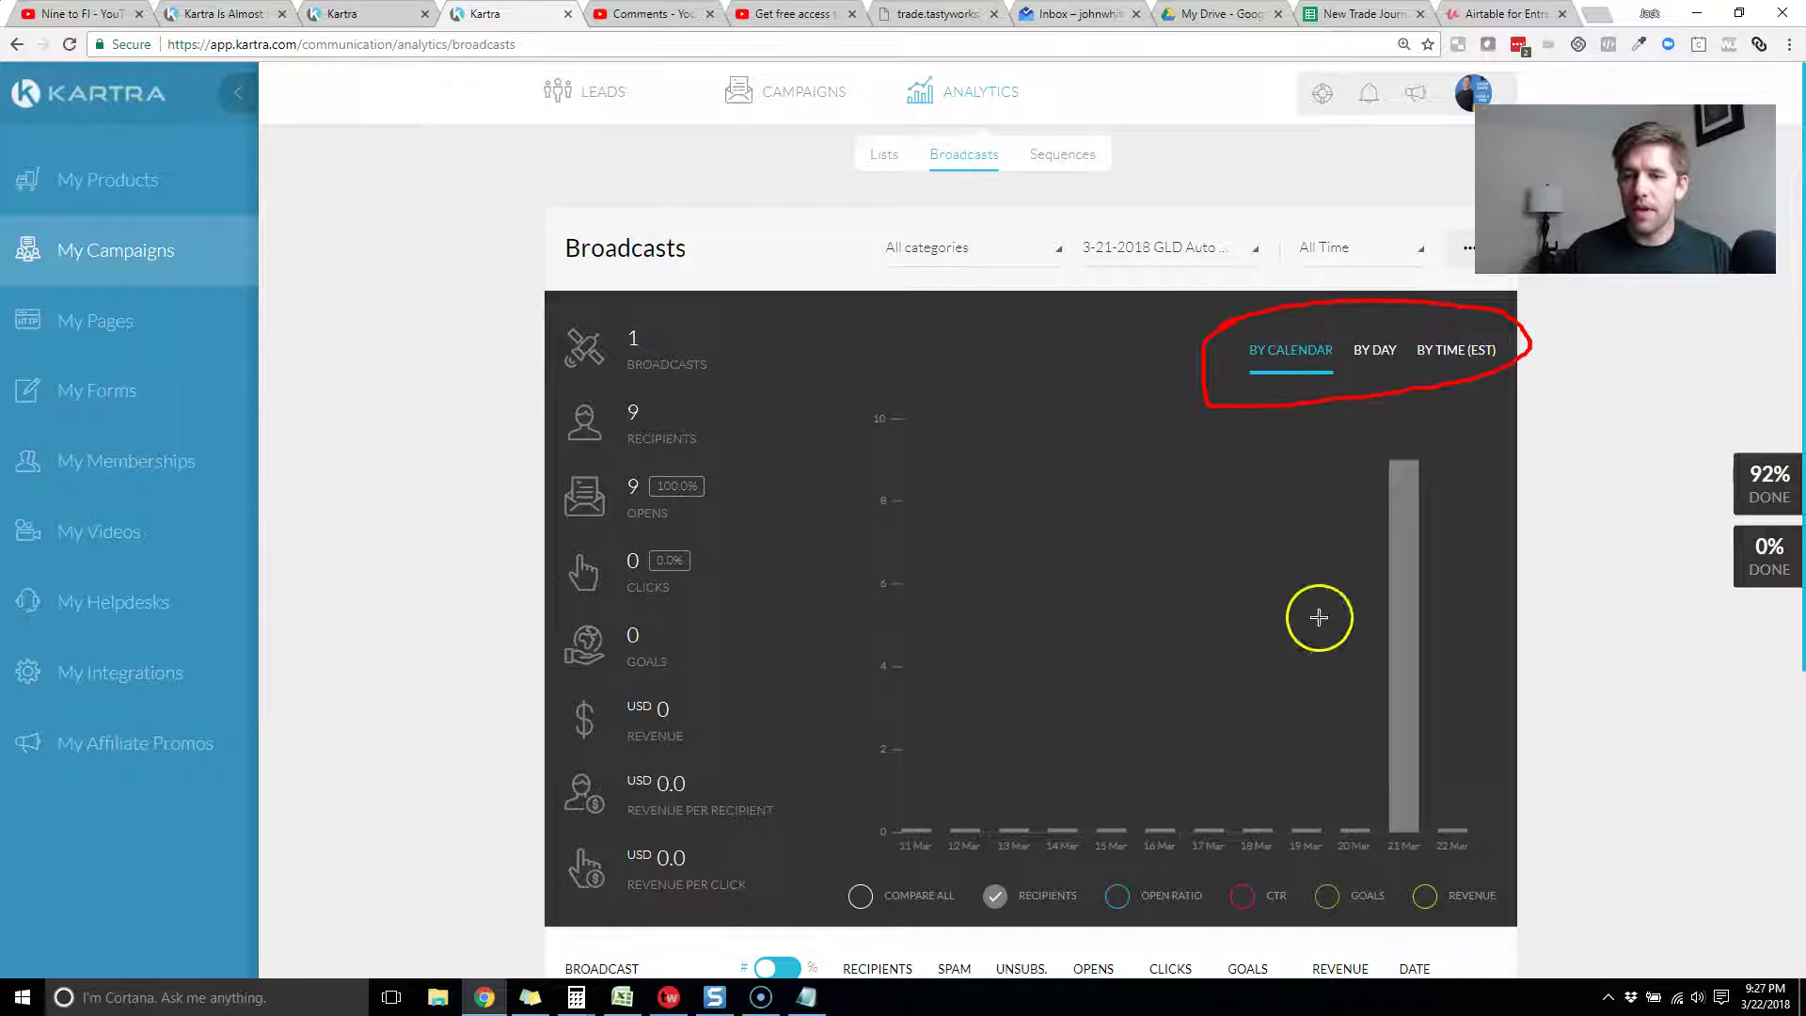
{"action": "mouse_move", "coordinate": [985, 767]}
{"action": "left_mouse_down"}
{"action": "mouse_move", "coordinate": [1396, 601]}
{"action": "mouse_move", "coordinate": [1425, 625]}
{"action": "left_mouse_up"}
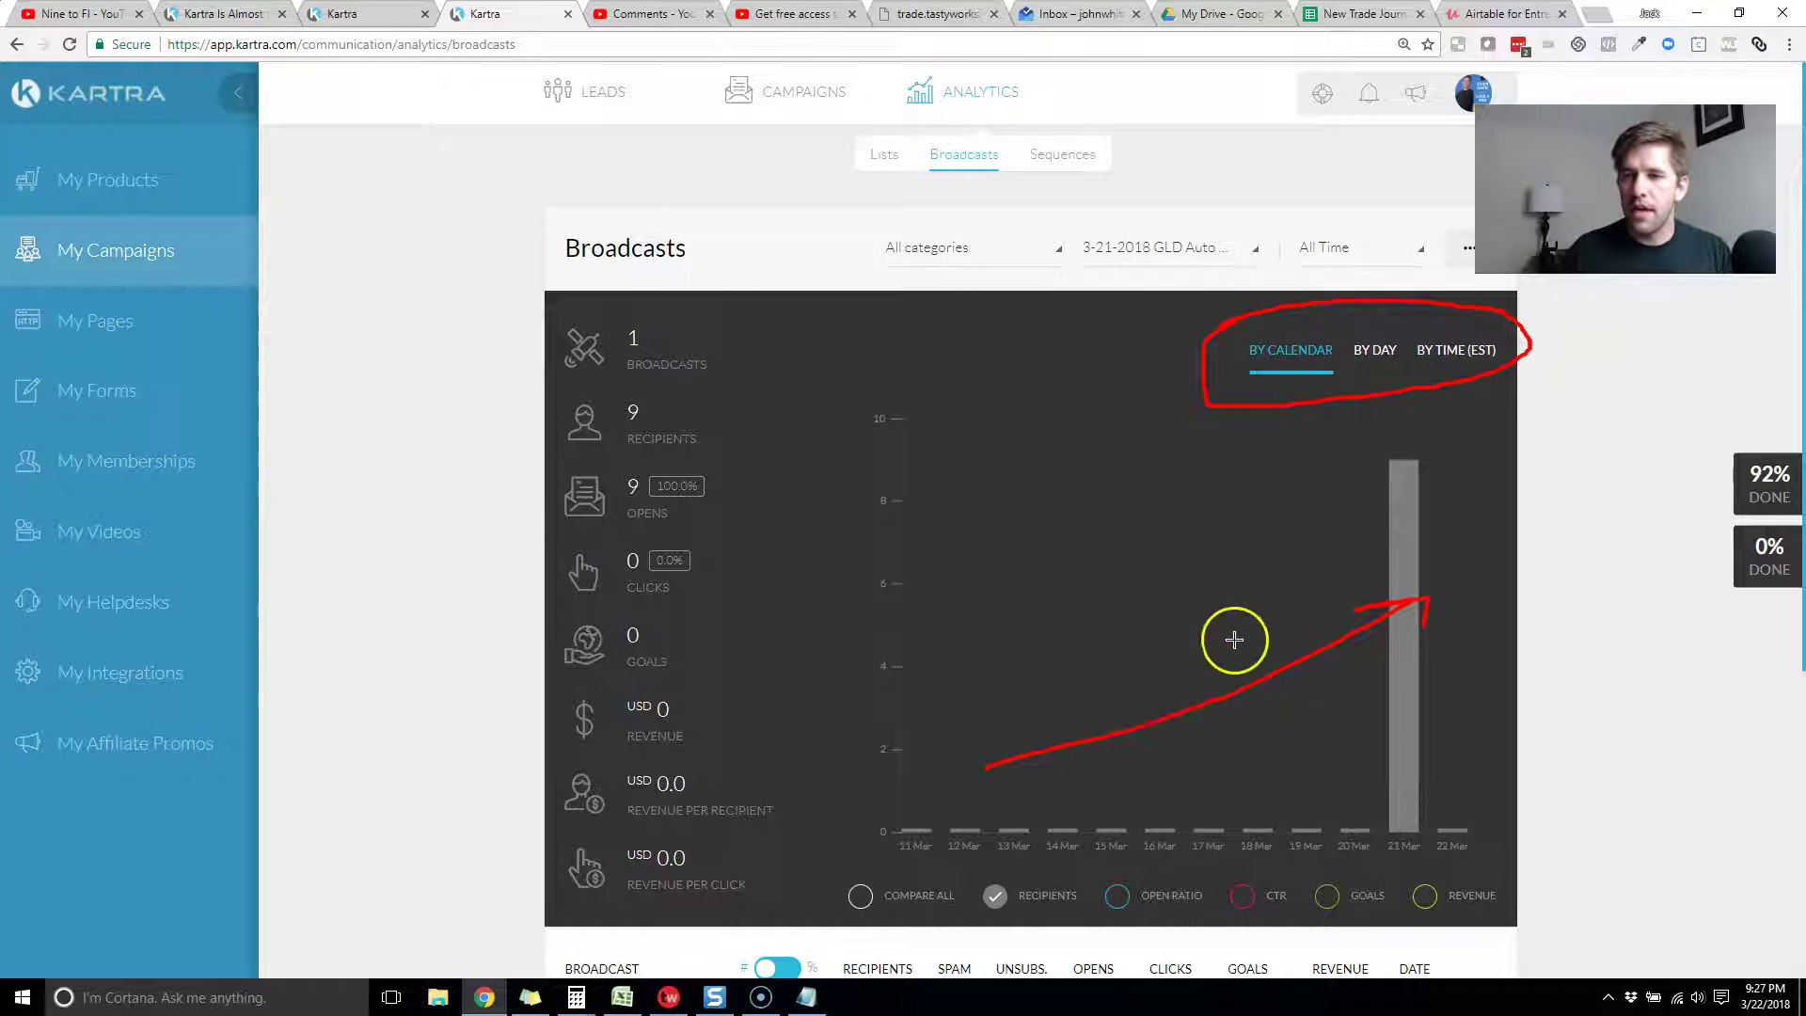
{"action": "key", "text": "Escape"}
{"action": "left_click", "coordinate": [1375, 354]}
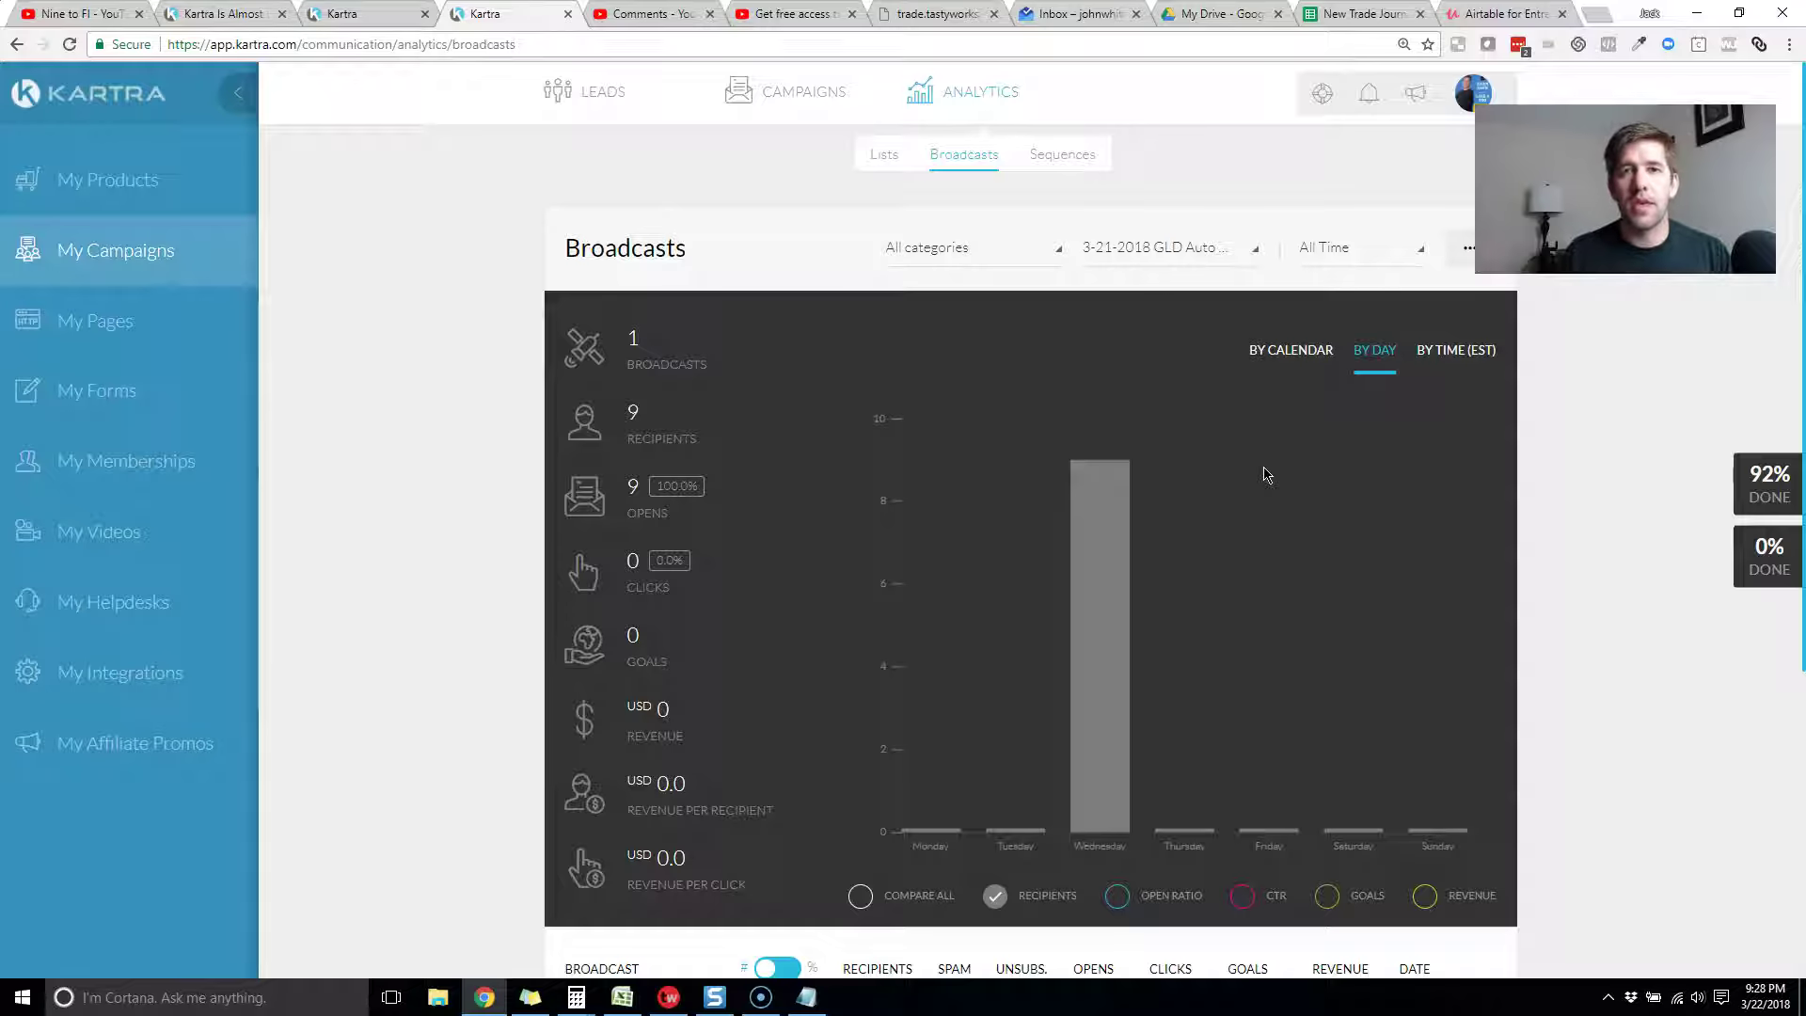
- Compare all metrics side by side on the weekday chart
{"action": "mouse_move", "coordinate": [937, 420]}
{"action": "left_mouse_down"}
{"action": "mouse_move", "coordinate": [909, 630]}
{"action": "mouse_move", "coordinate": [948, 602]}
{"action": "left_mouse_up"}
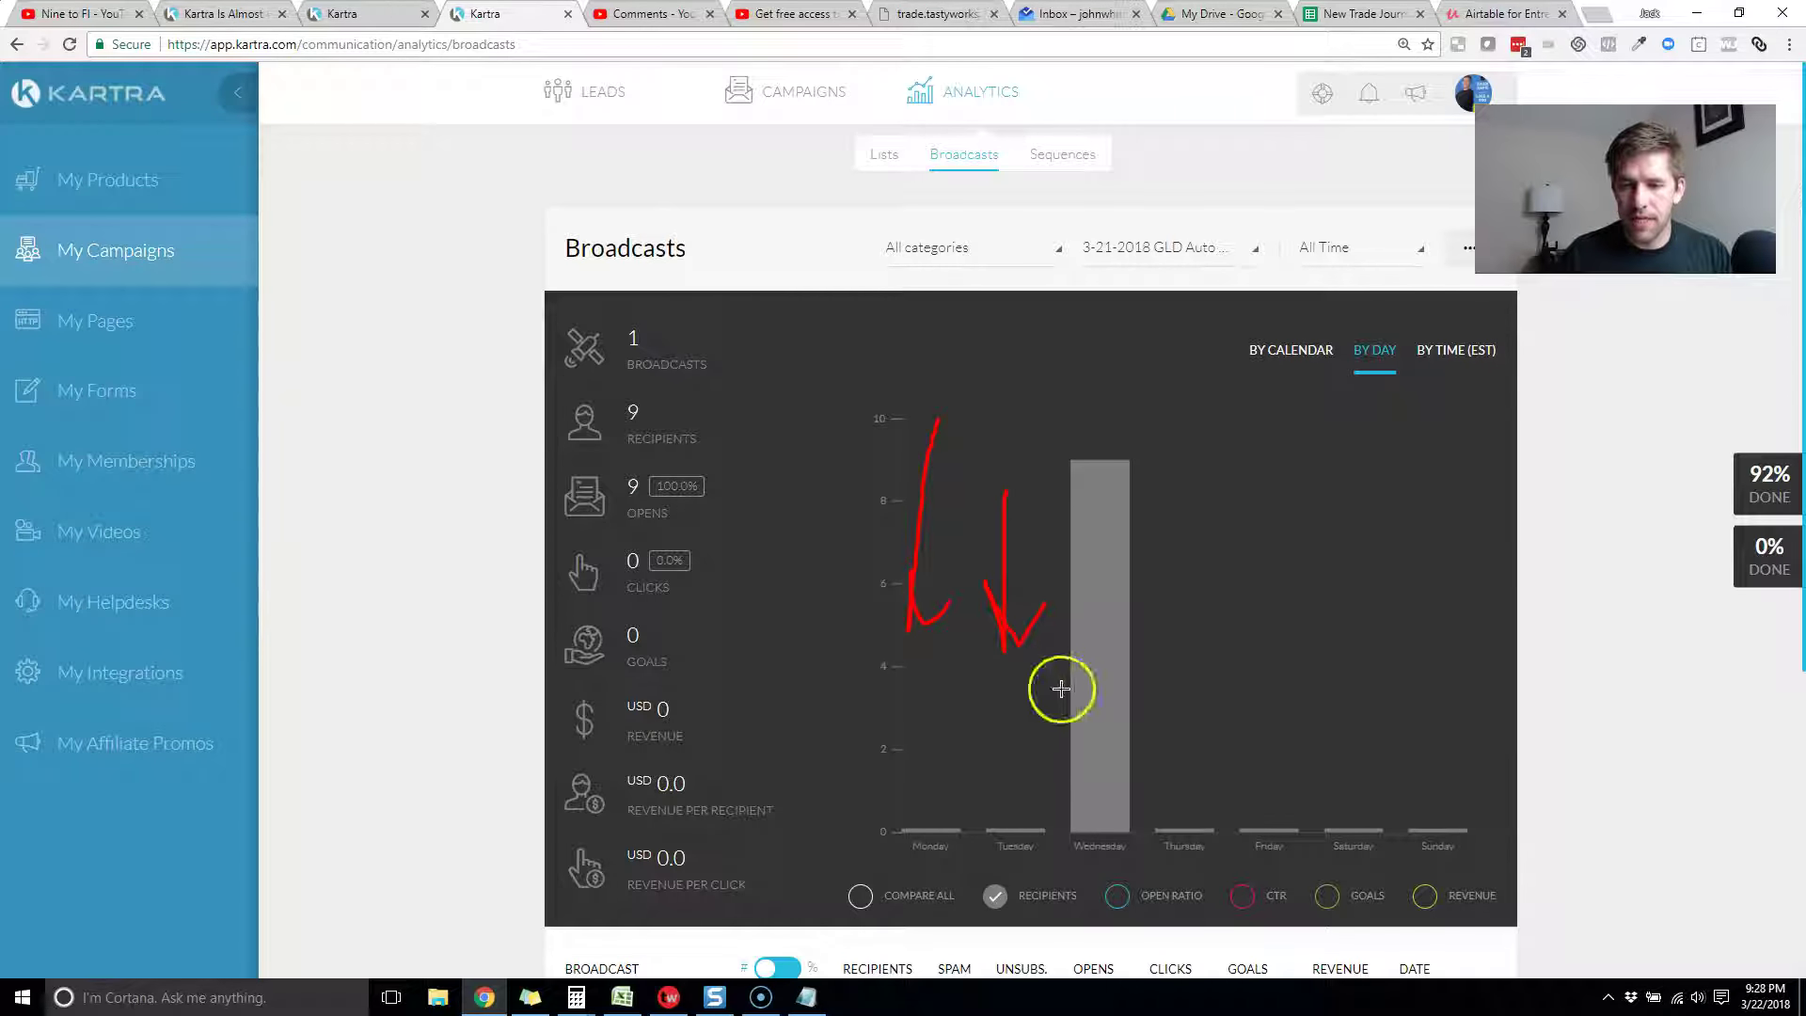
{"action": "left_click_drag", "start_coordinate": [984, 868], "coordinate": [1092, 904]}
{"action": "left_click_drag", "start_coordinate": [971, 867], "coordinate": [1563, 870]}
{"action": "left_click_drag", "start_coordinate": [1510, 939], "coordinate": [1091, 943]}
{"action": "key", "text": "Escape"}
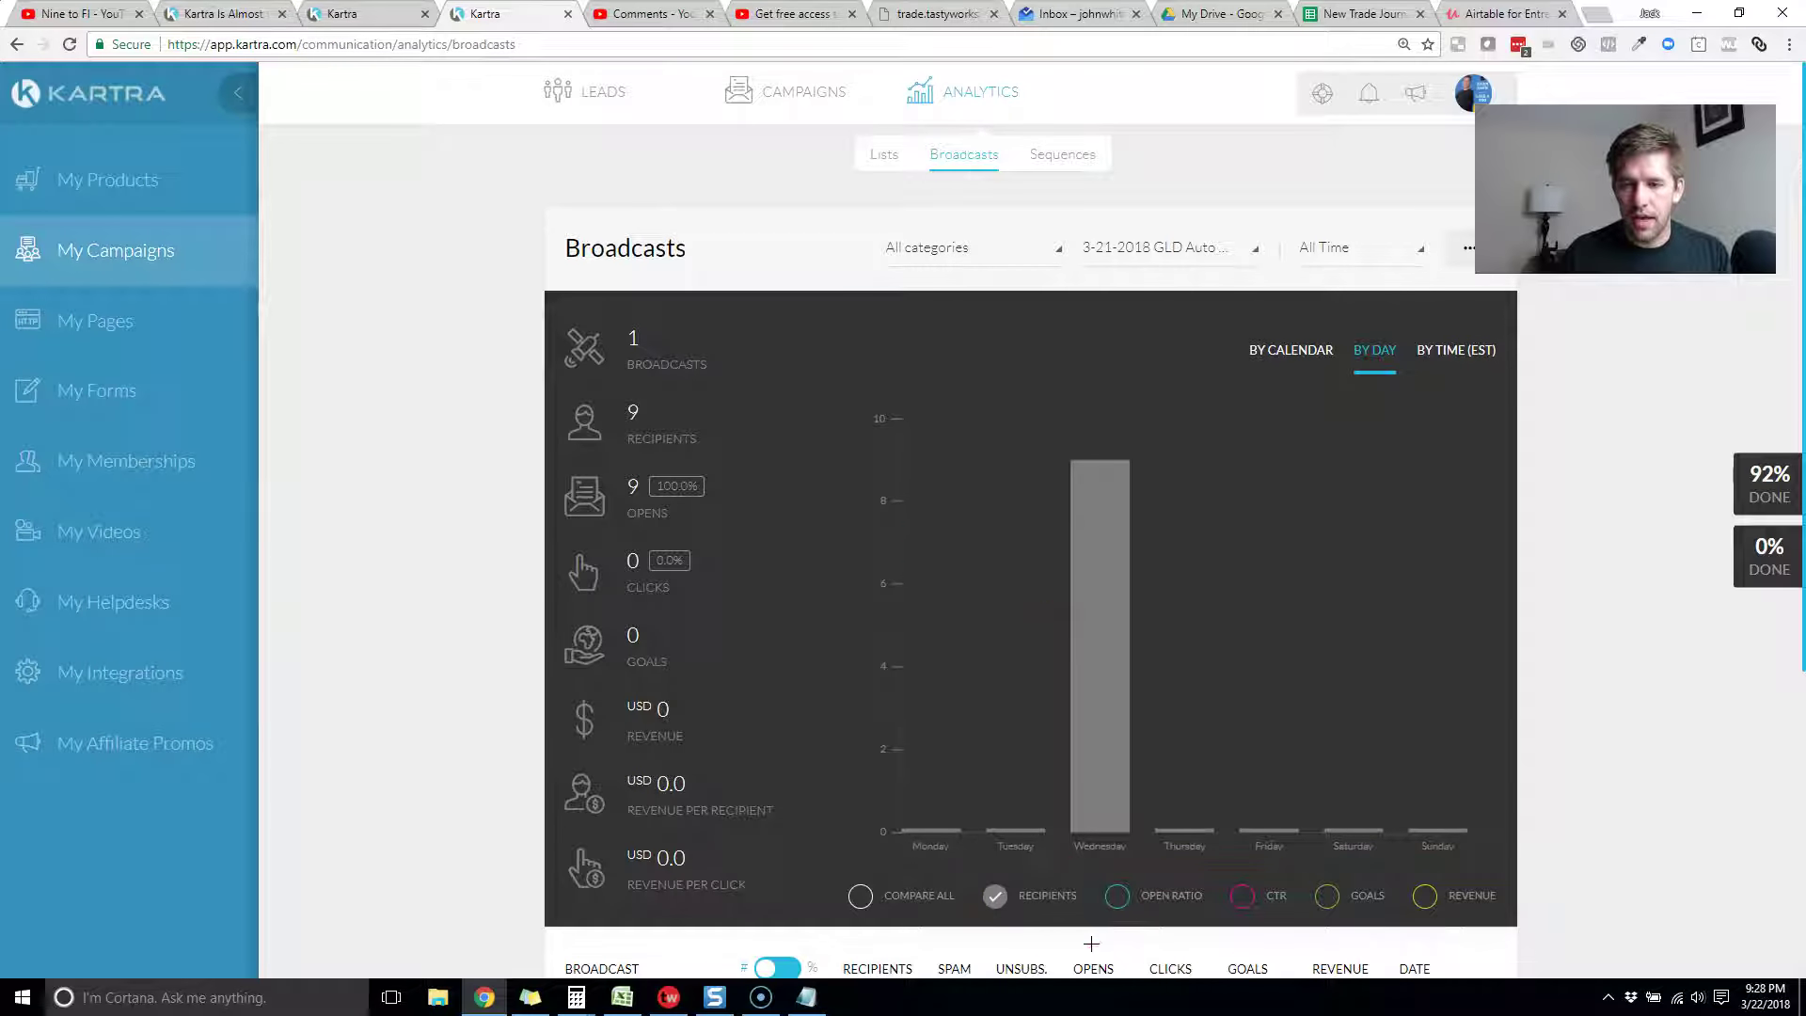
{"action": "left_click", "coordinate": [863, 902]}
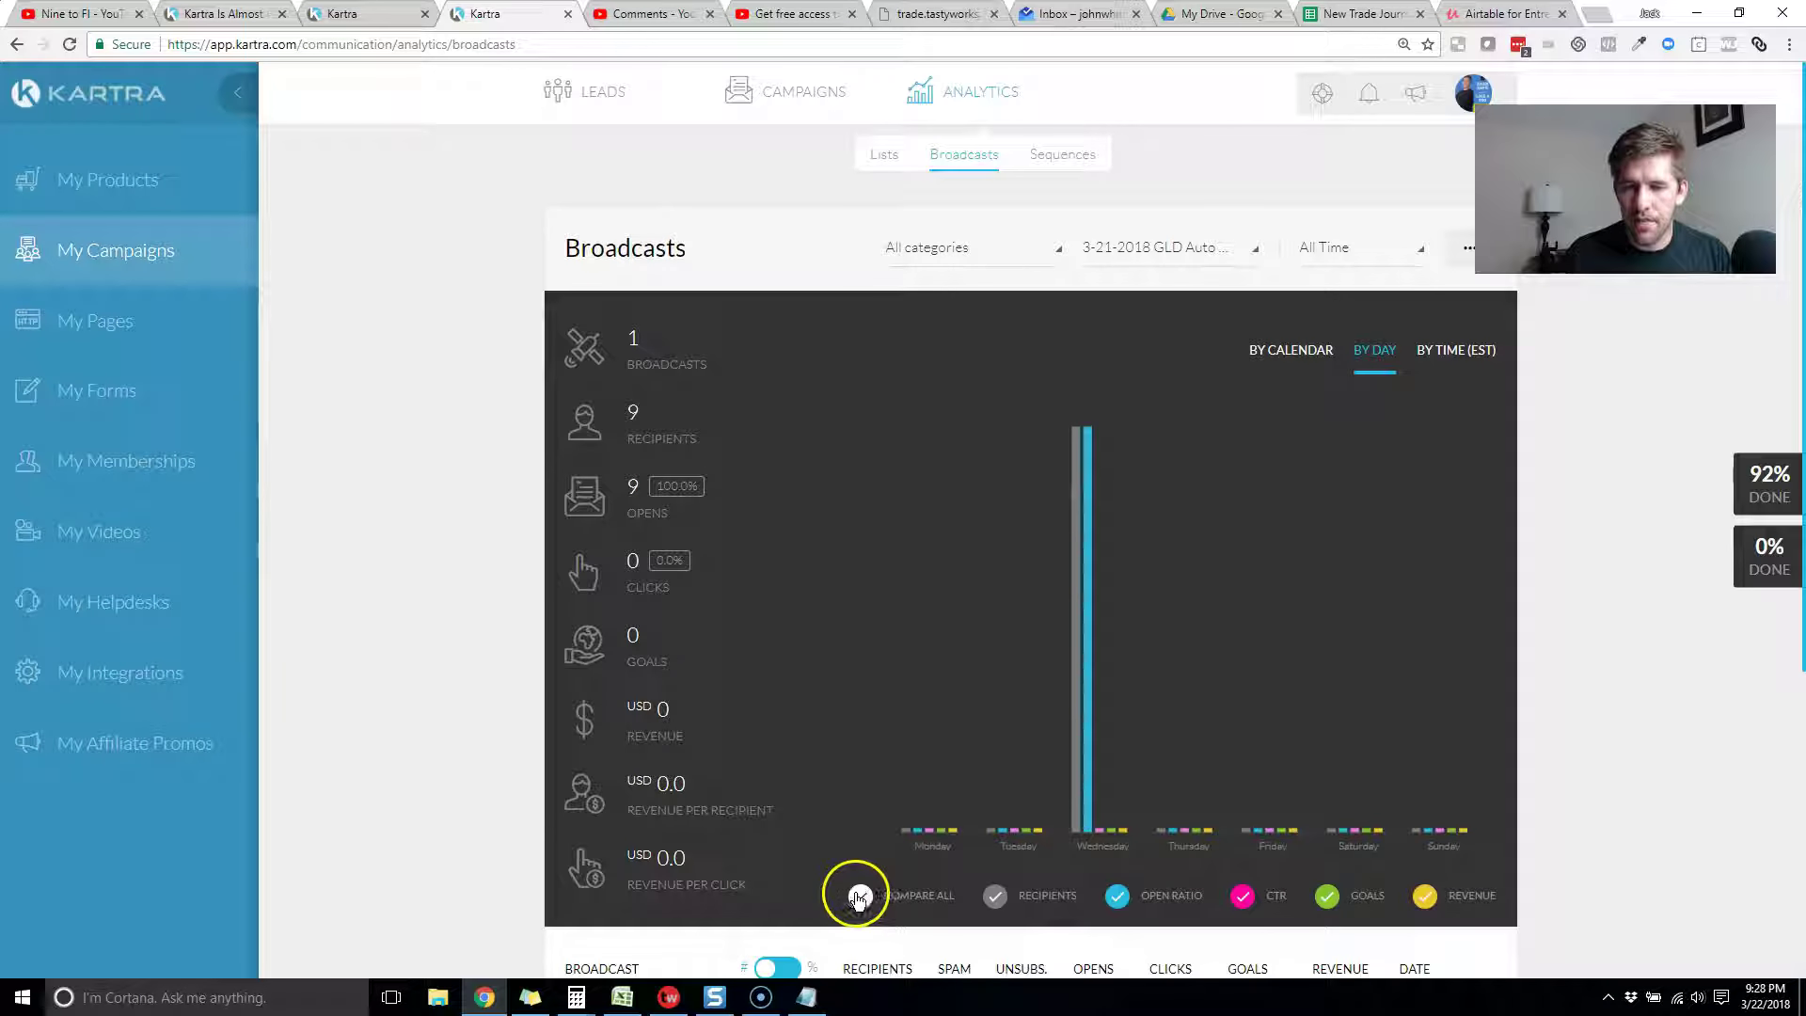
{"action": "mouse_move", "coordinate": [1091, 779]}
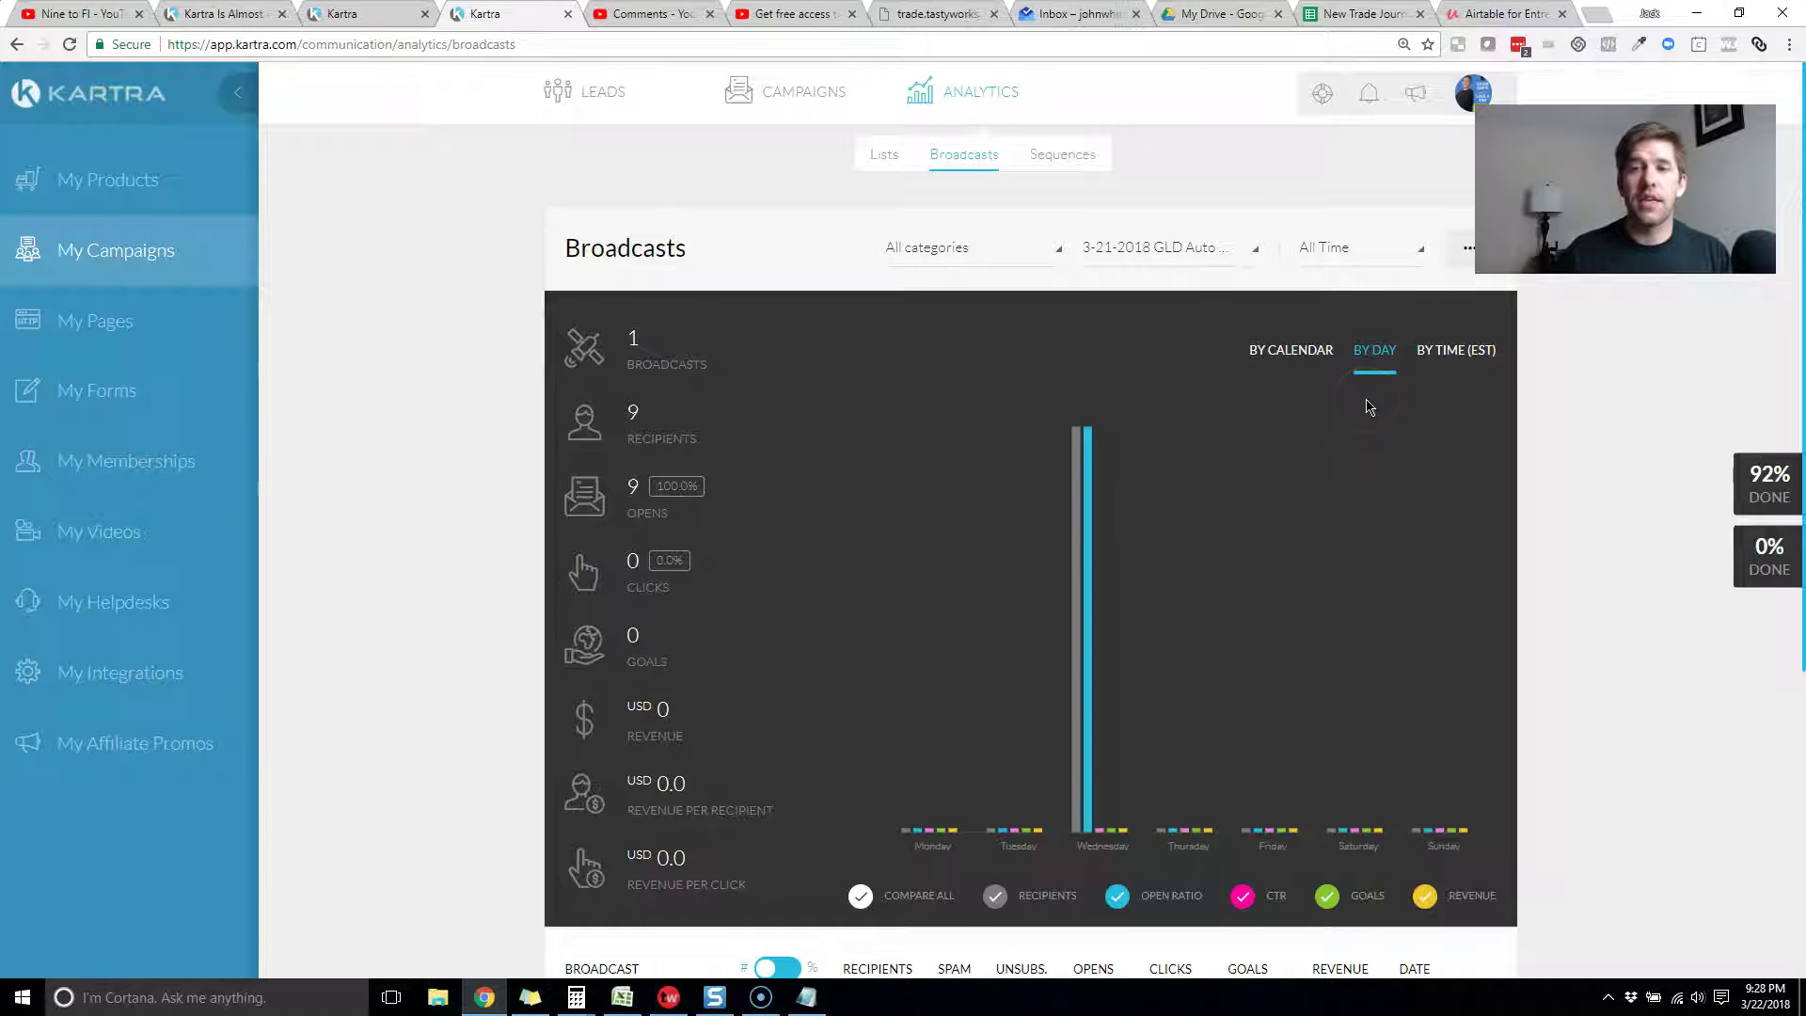
- Chart all broadcasts combined BY TIME (EST), then go to Campaigns > Broadcasts
{"action": "left_click", "coordinate": [1452, 355]}
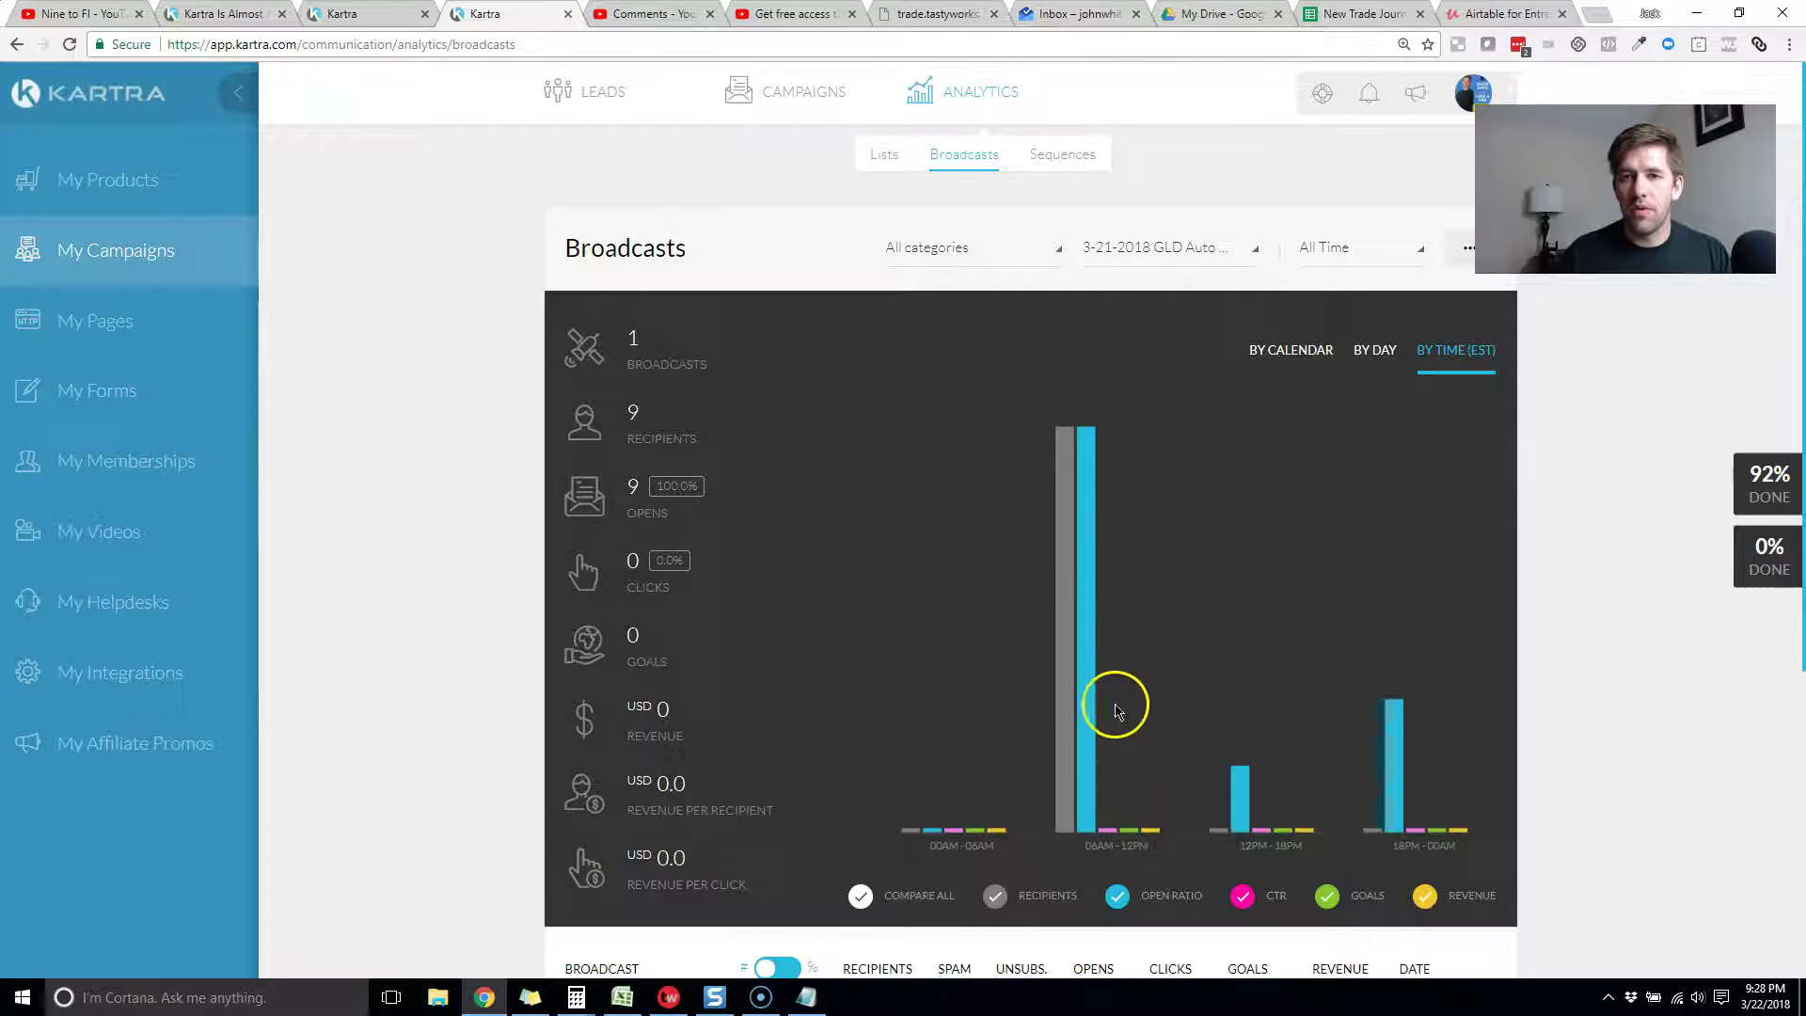
{"action": "scroll", "coordinate": [1167, 644], "scroll_direction": "down", "scroll_amount": 5}
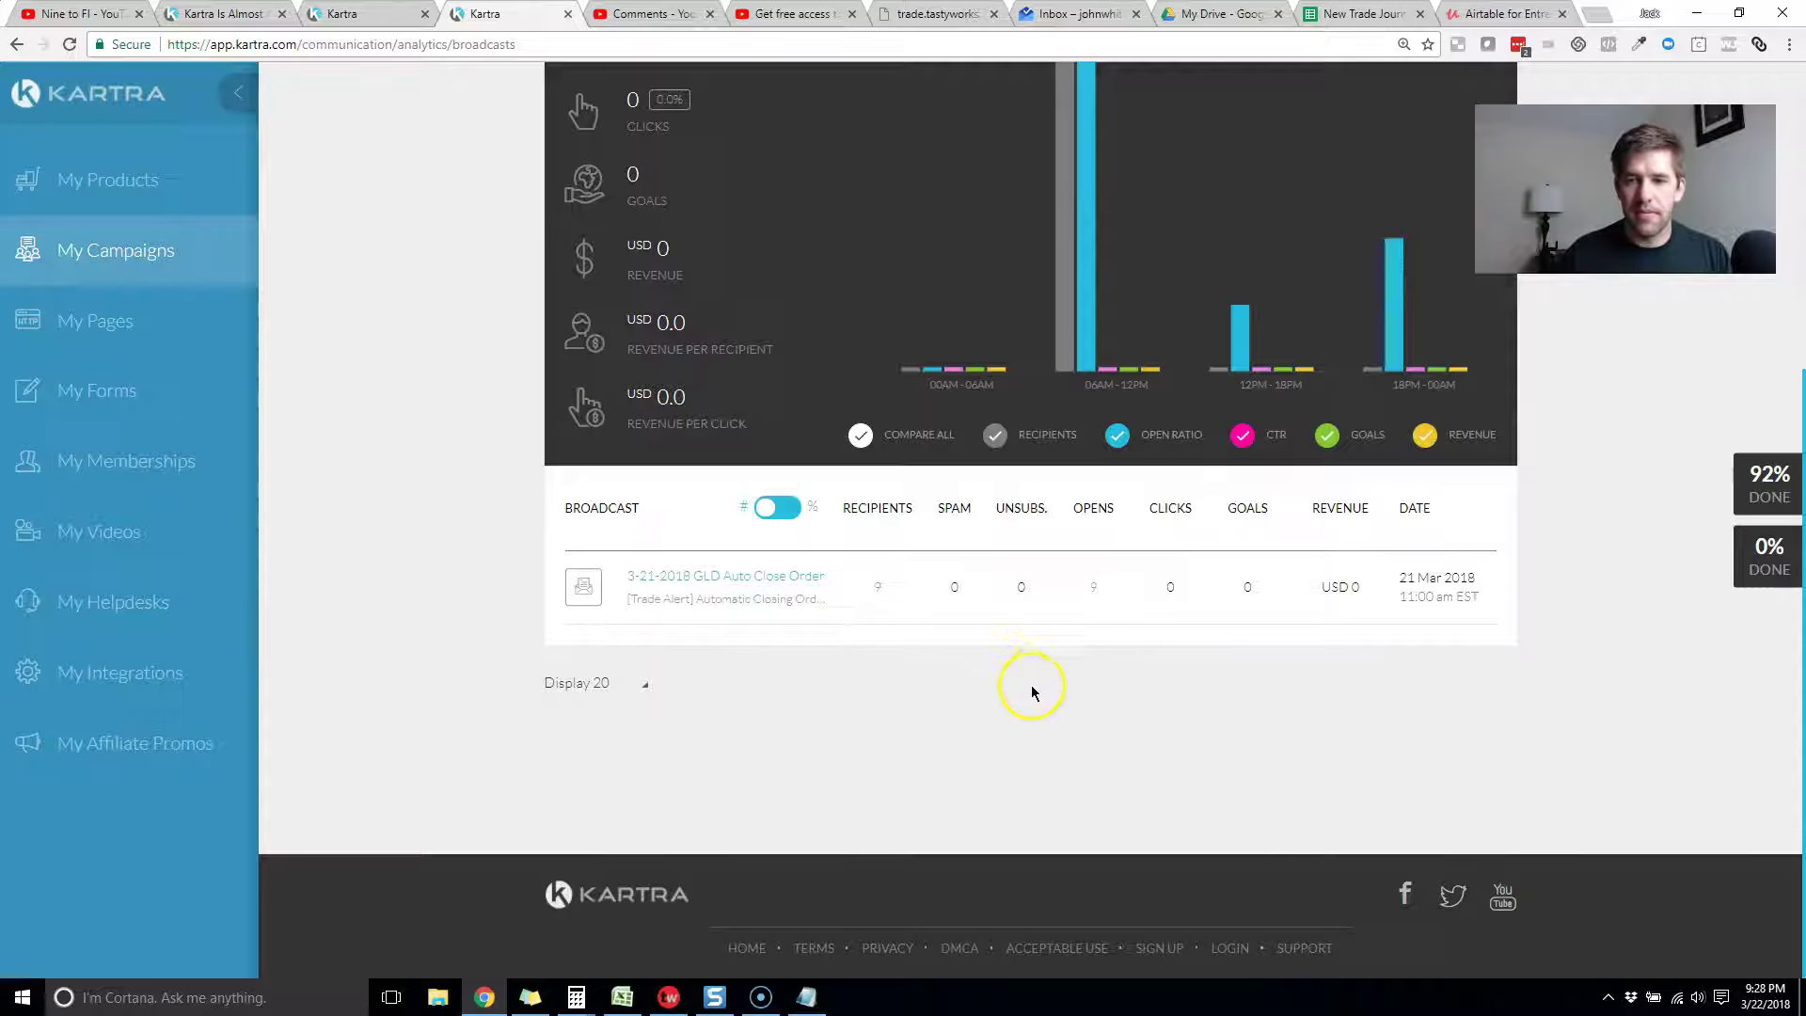
{"action": "scroll", "coordinate": [1028, 693], "scroll_direction": "up", "scroll_amount": 5}
{"action": "left_click", "coordinate": [1205, 256]}
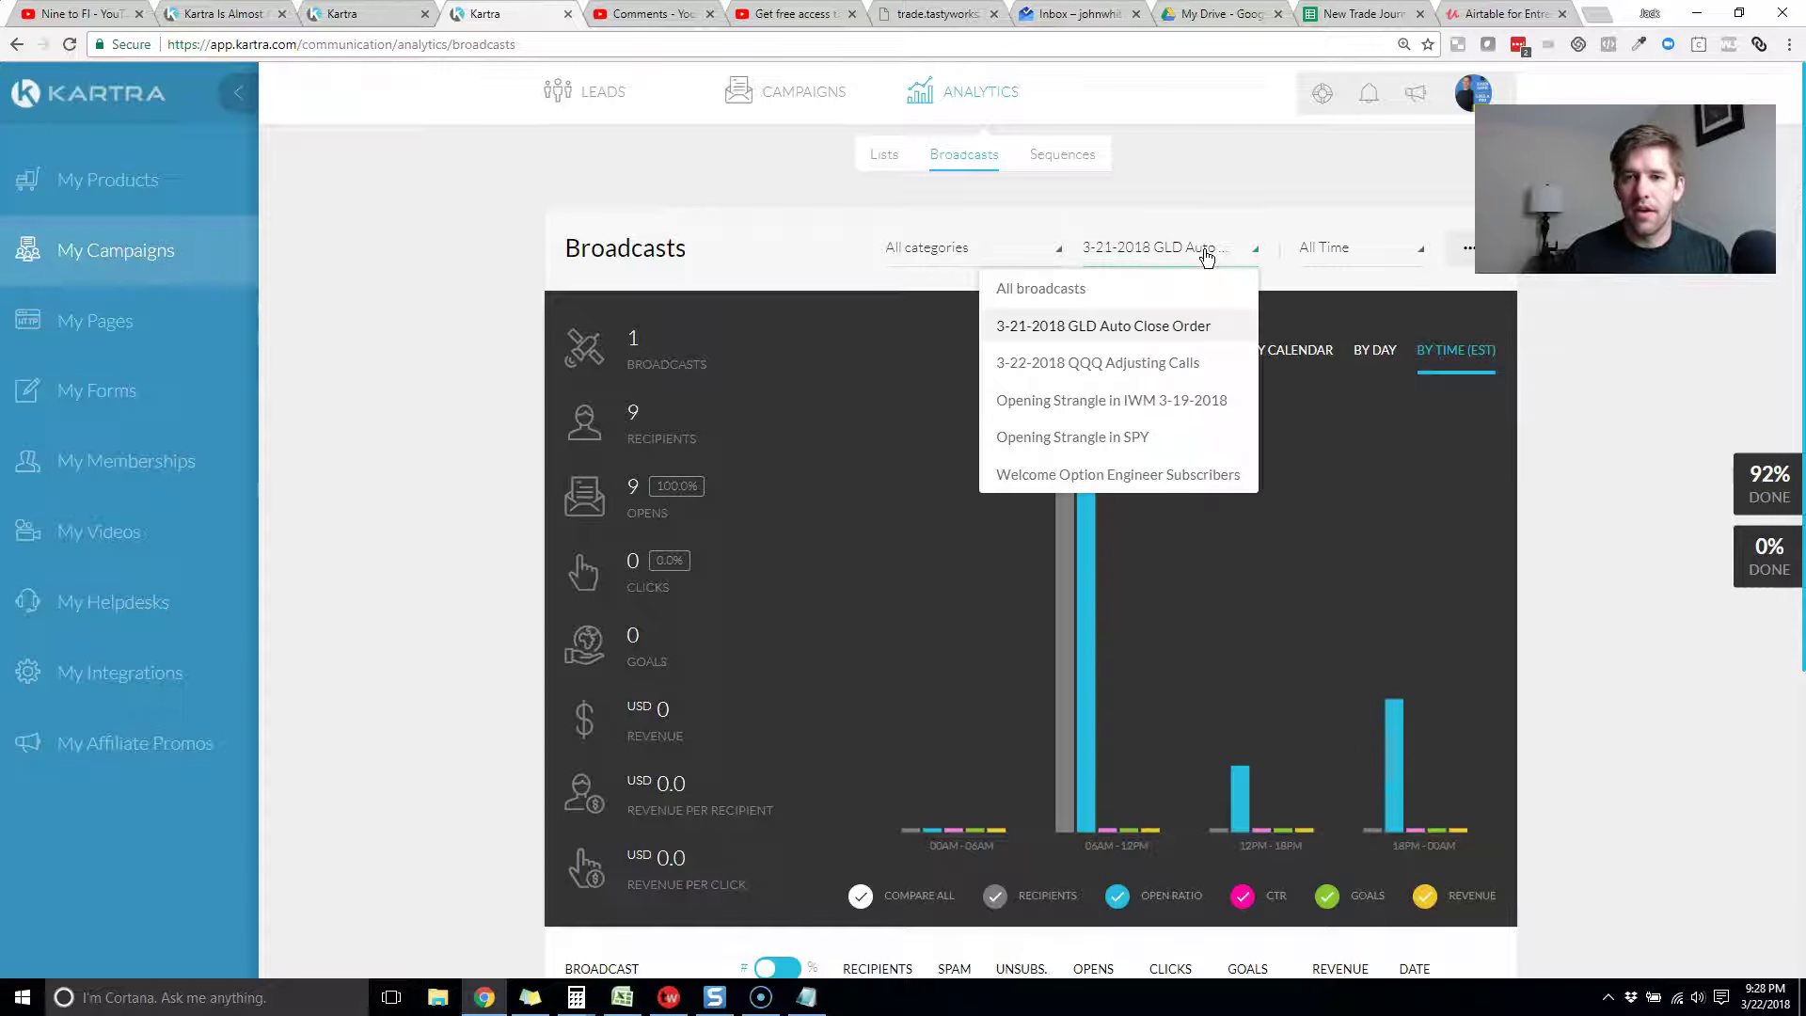
{"action": "left_click", "coordinate": [1110, 288]}
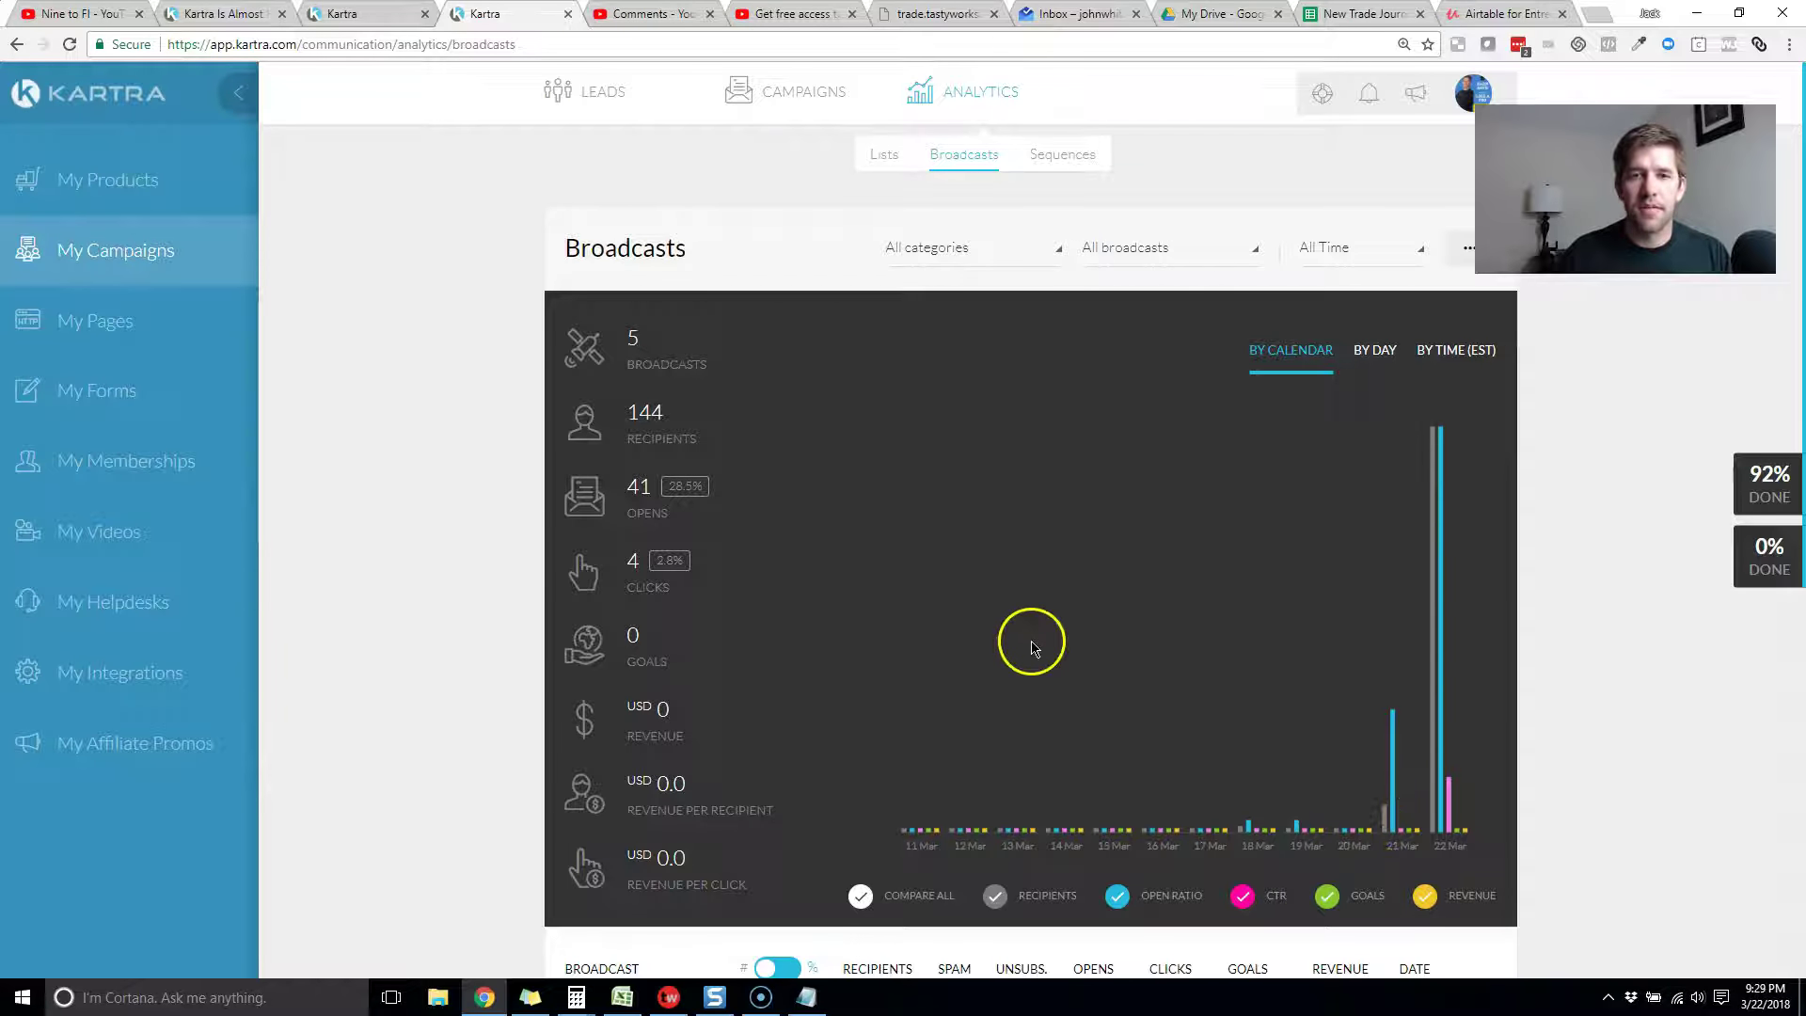
{"action": "mouse_move", "coordinate": [755, 103]}
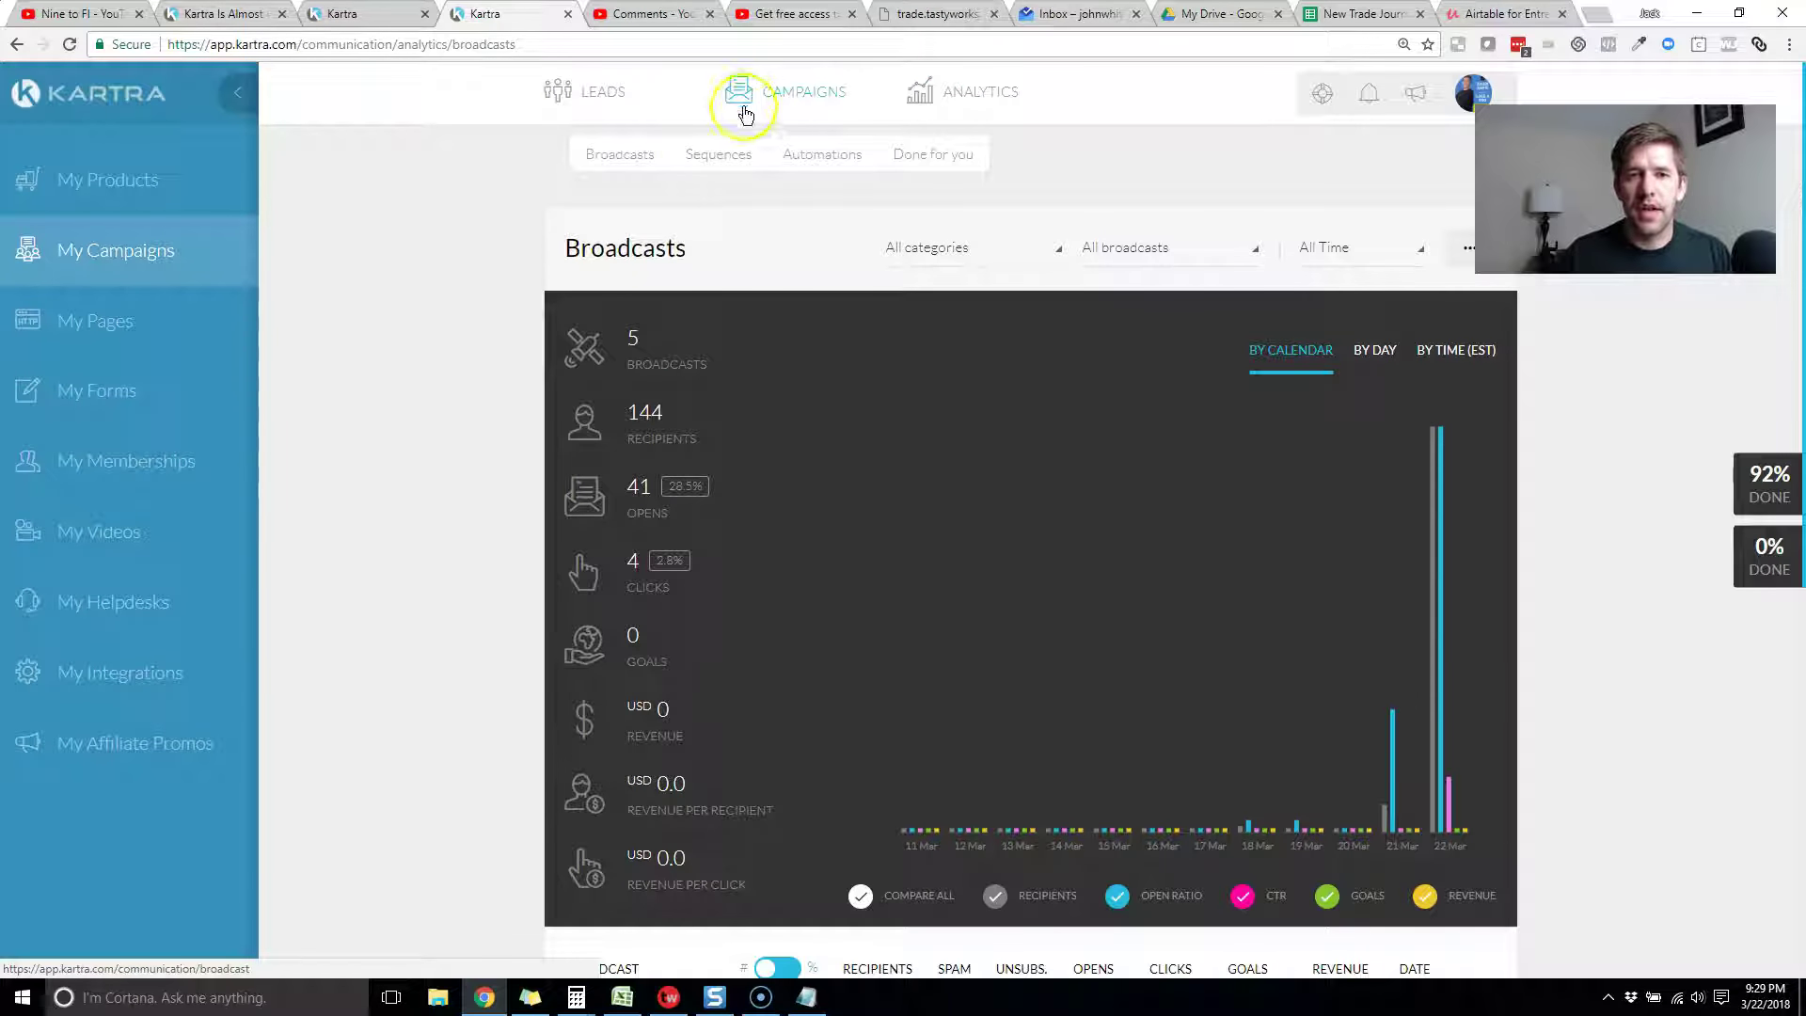
{"action": "left_click", "coordinate": [615, 165]}
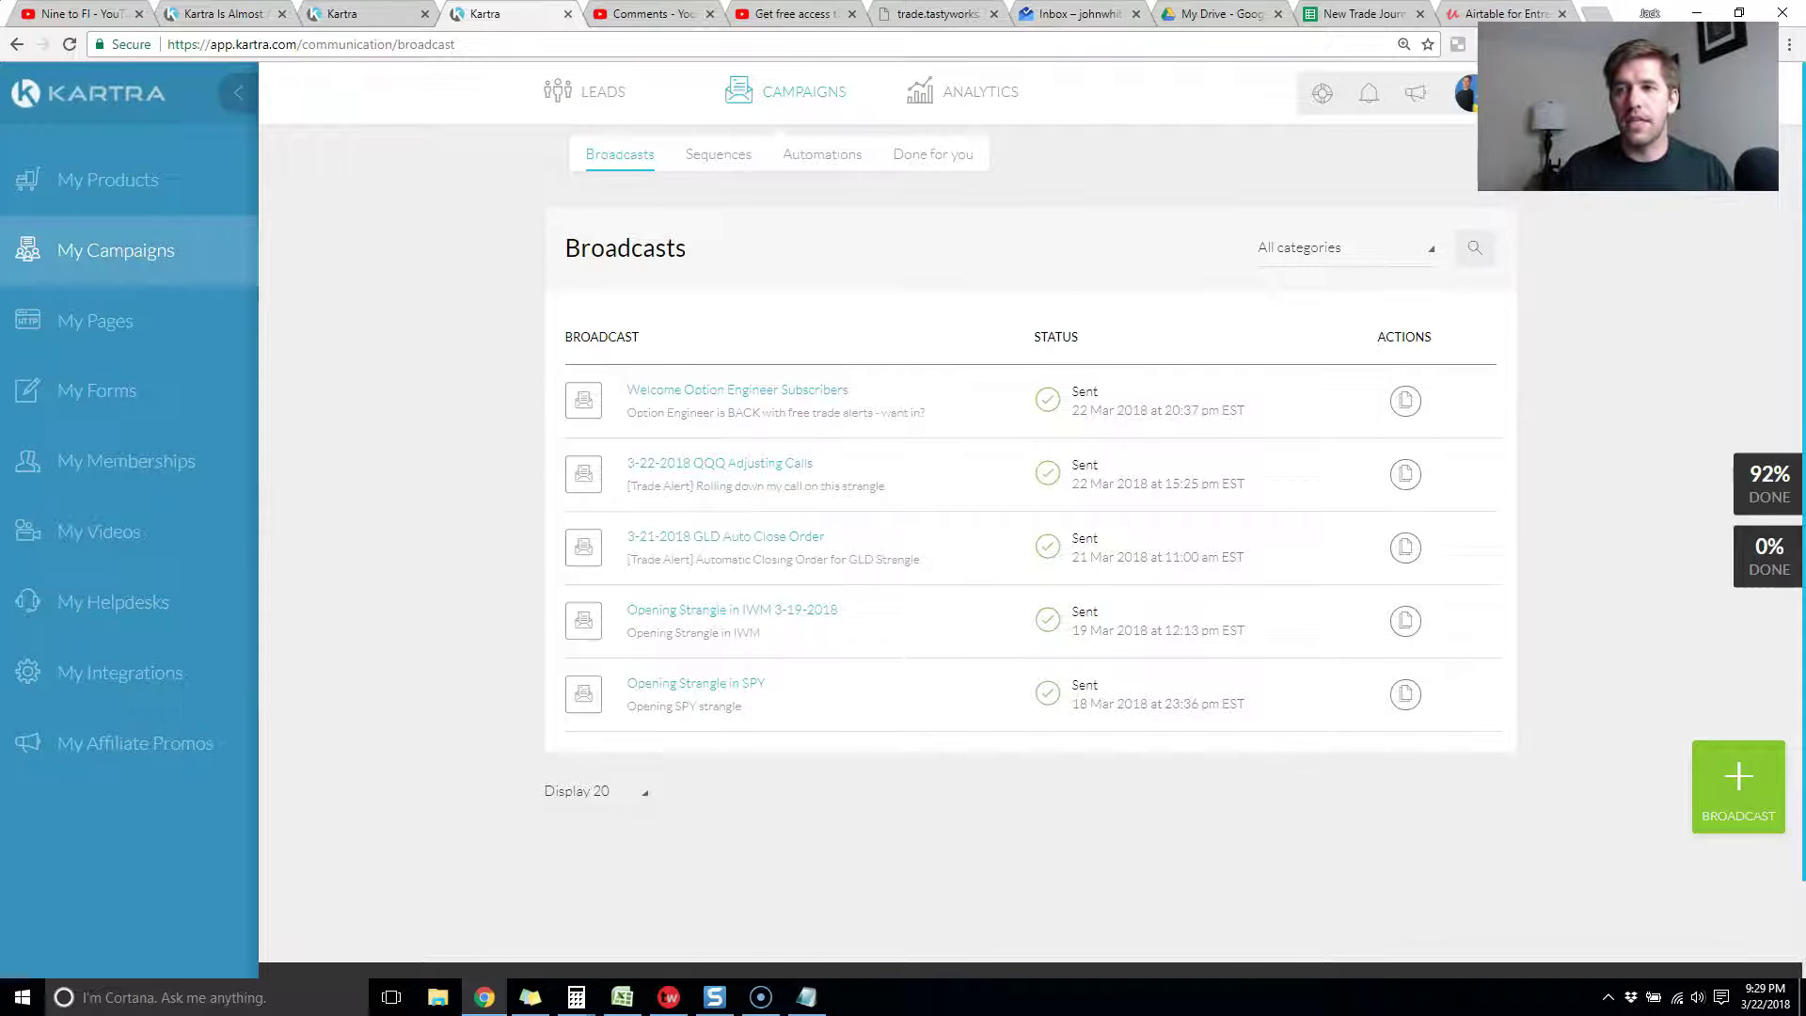
- Create broadcast 'YT Points Walkthrough' with no category, sending by email via KartraMail
{"action": "left_click", "coordinate": [1737, 799]}
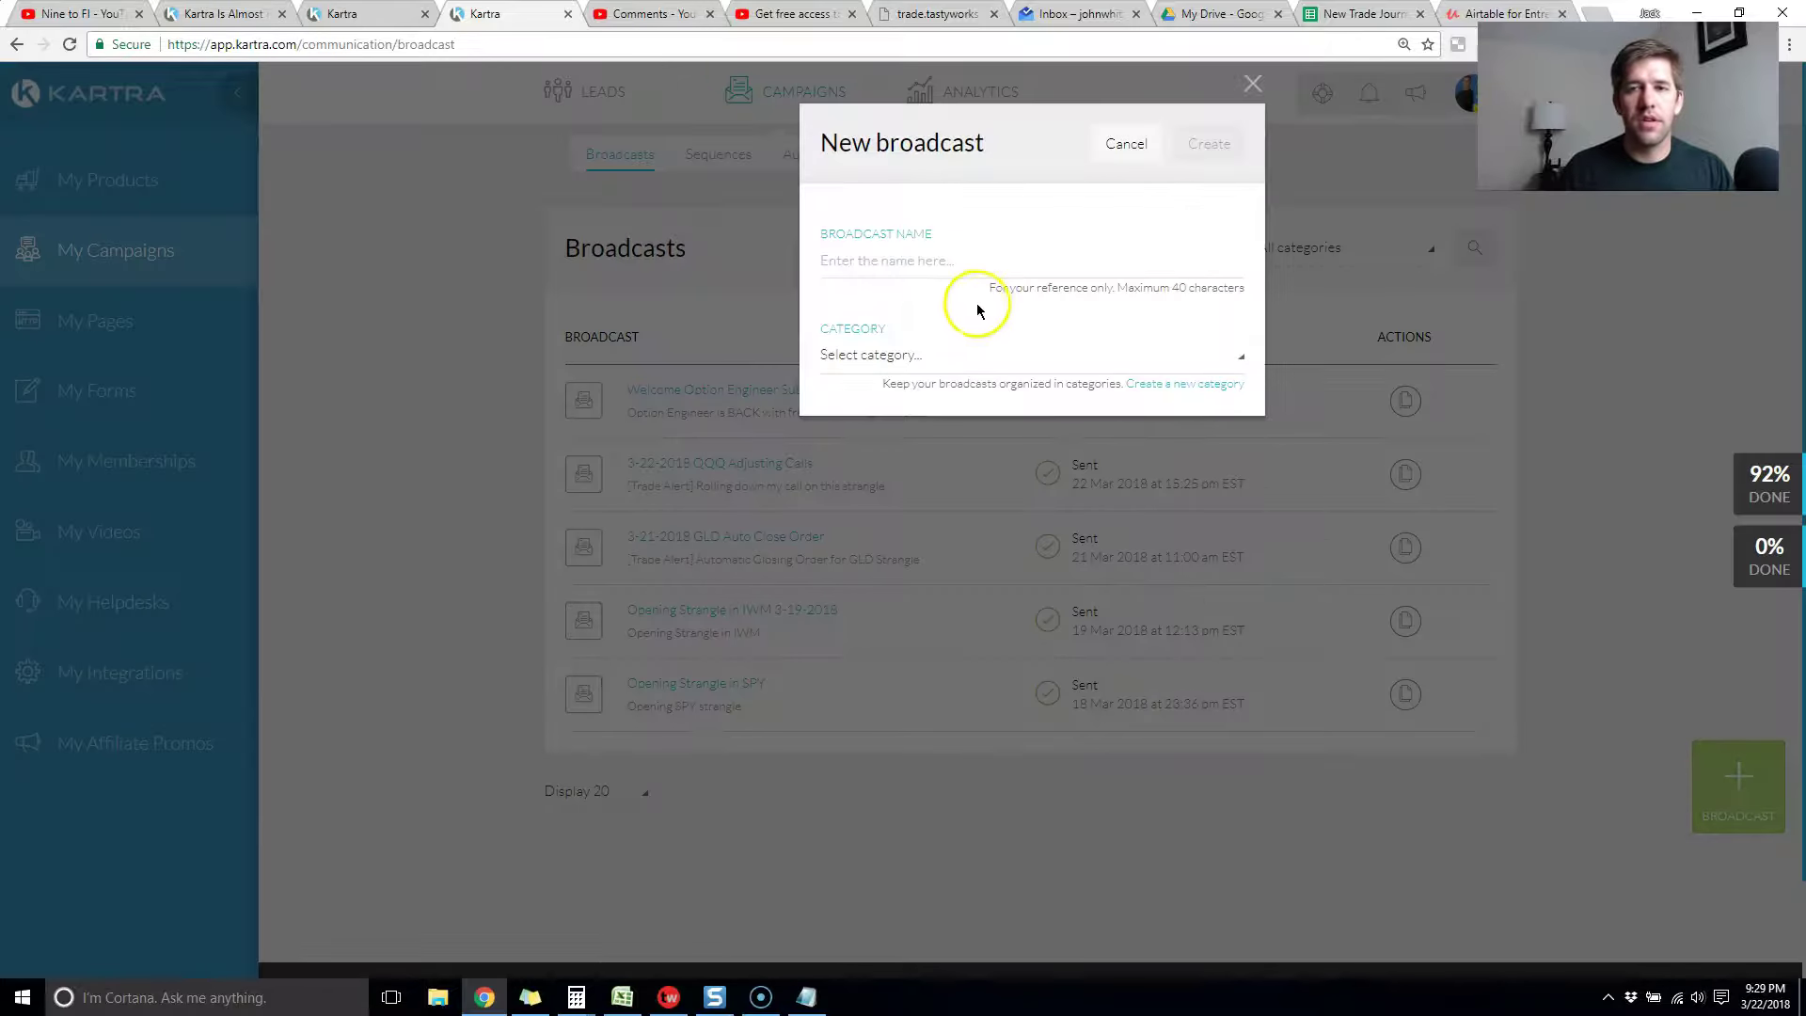
{"action": "left_click", "coordinate": [940, 269]}
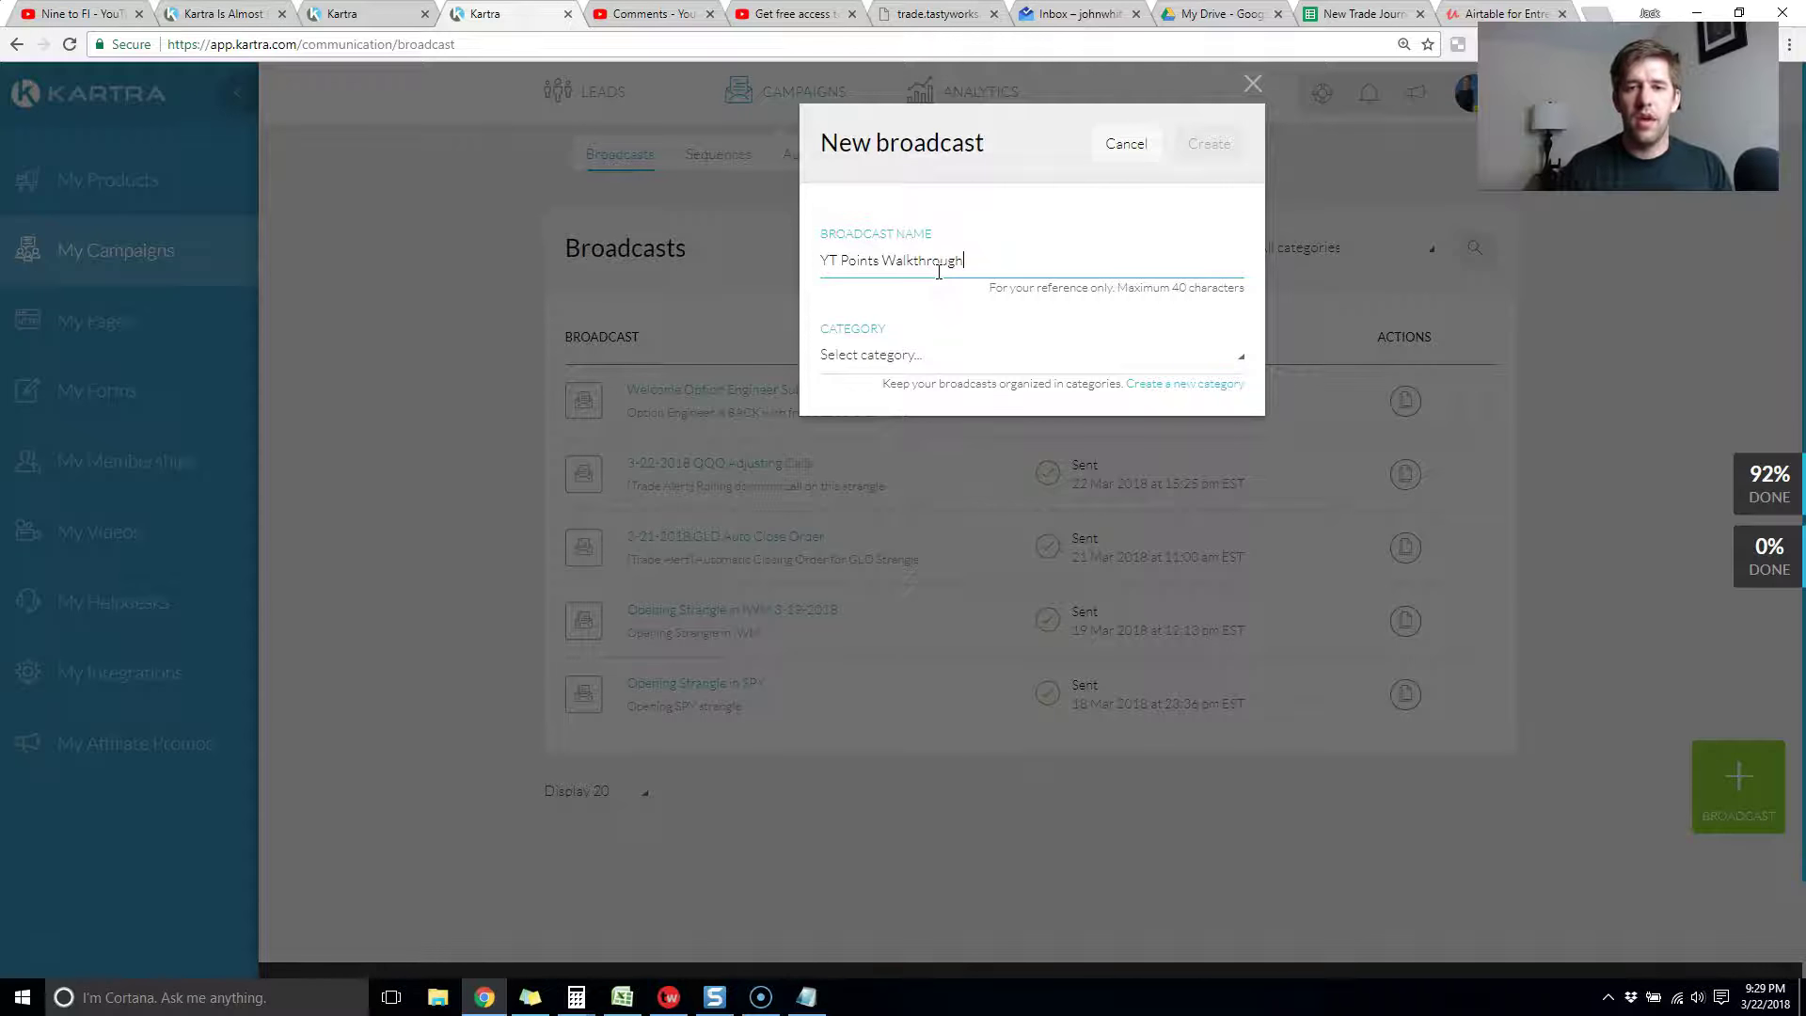
{"action": "left_click", "coordinate": [1094, 358]}
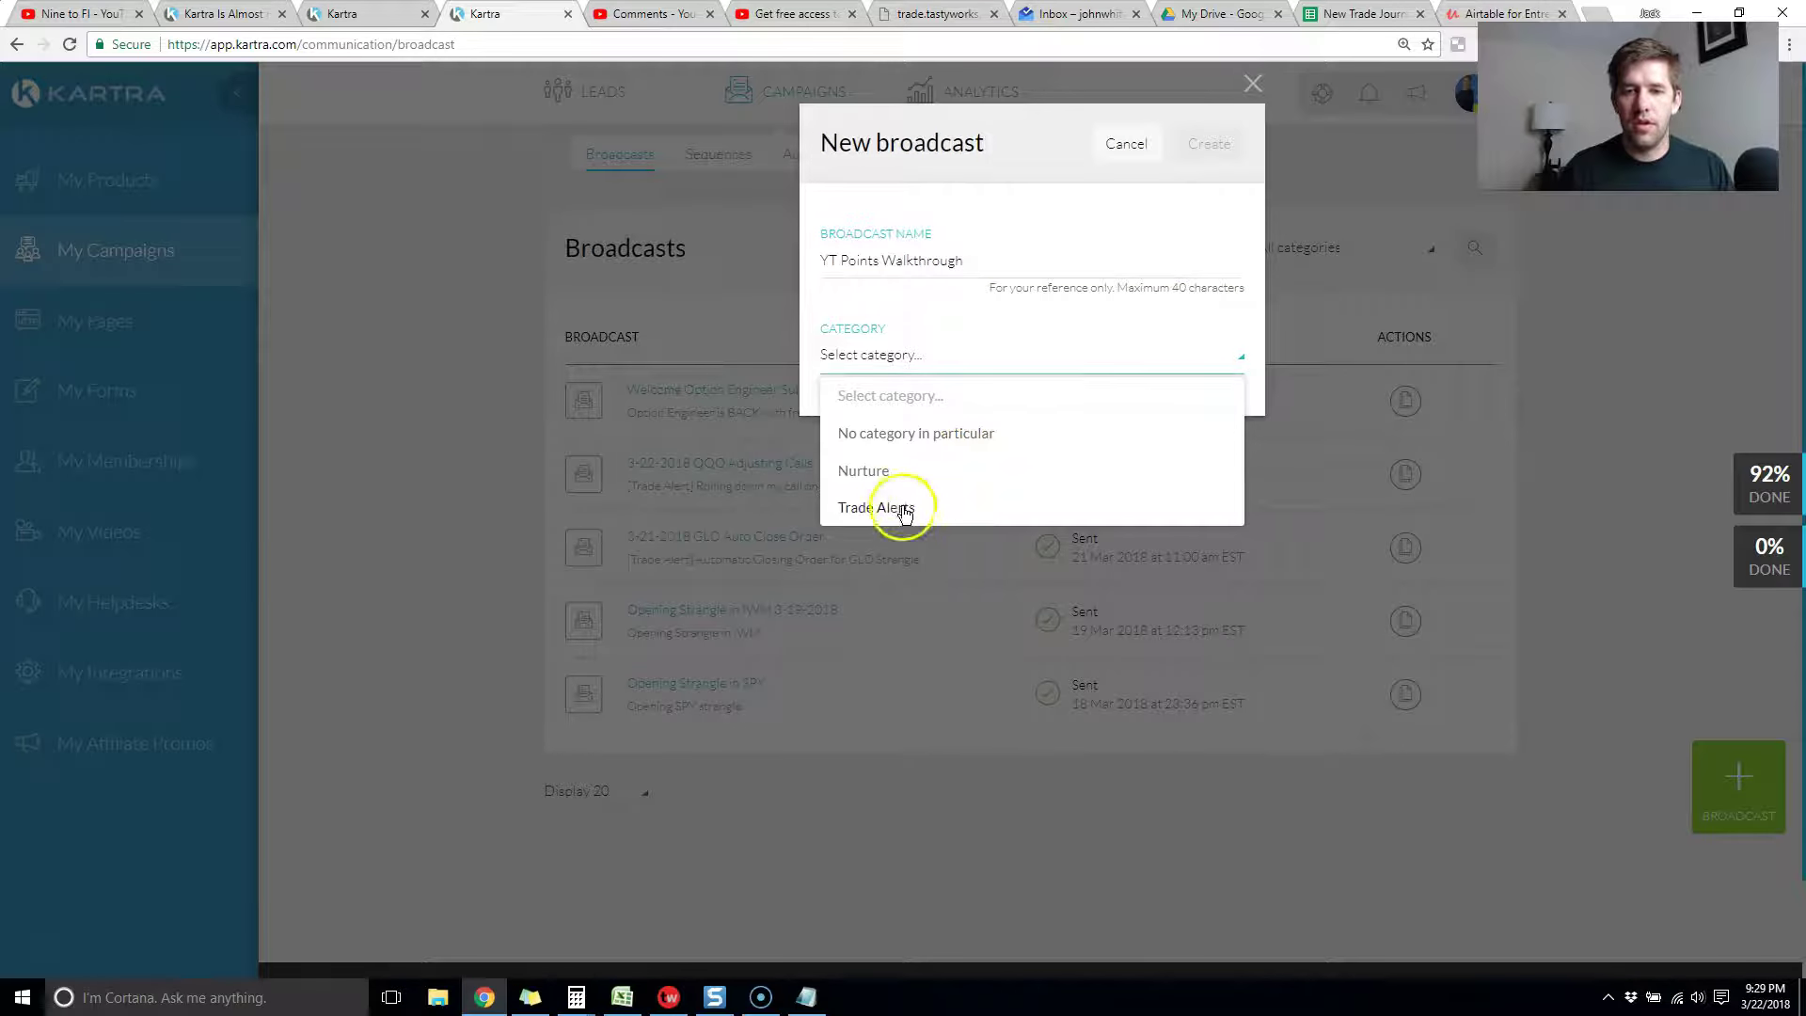
{"action": "left_click", "coordinate": [912, 433]}
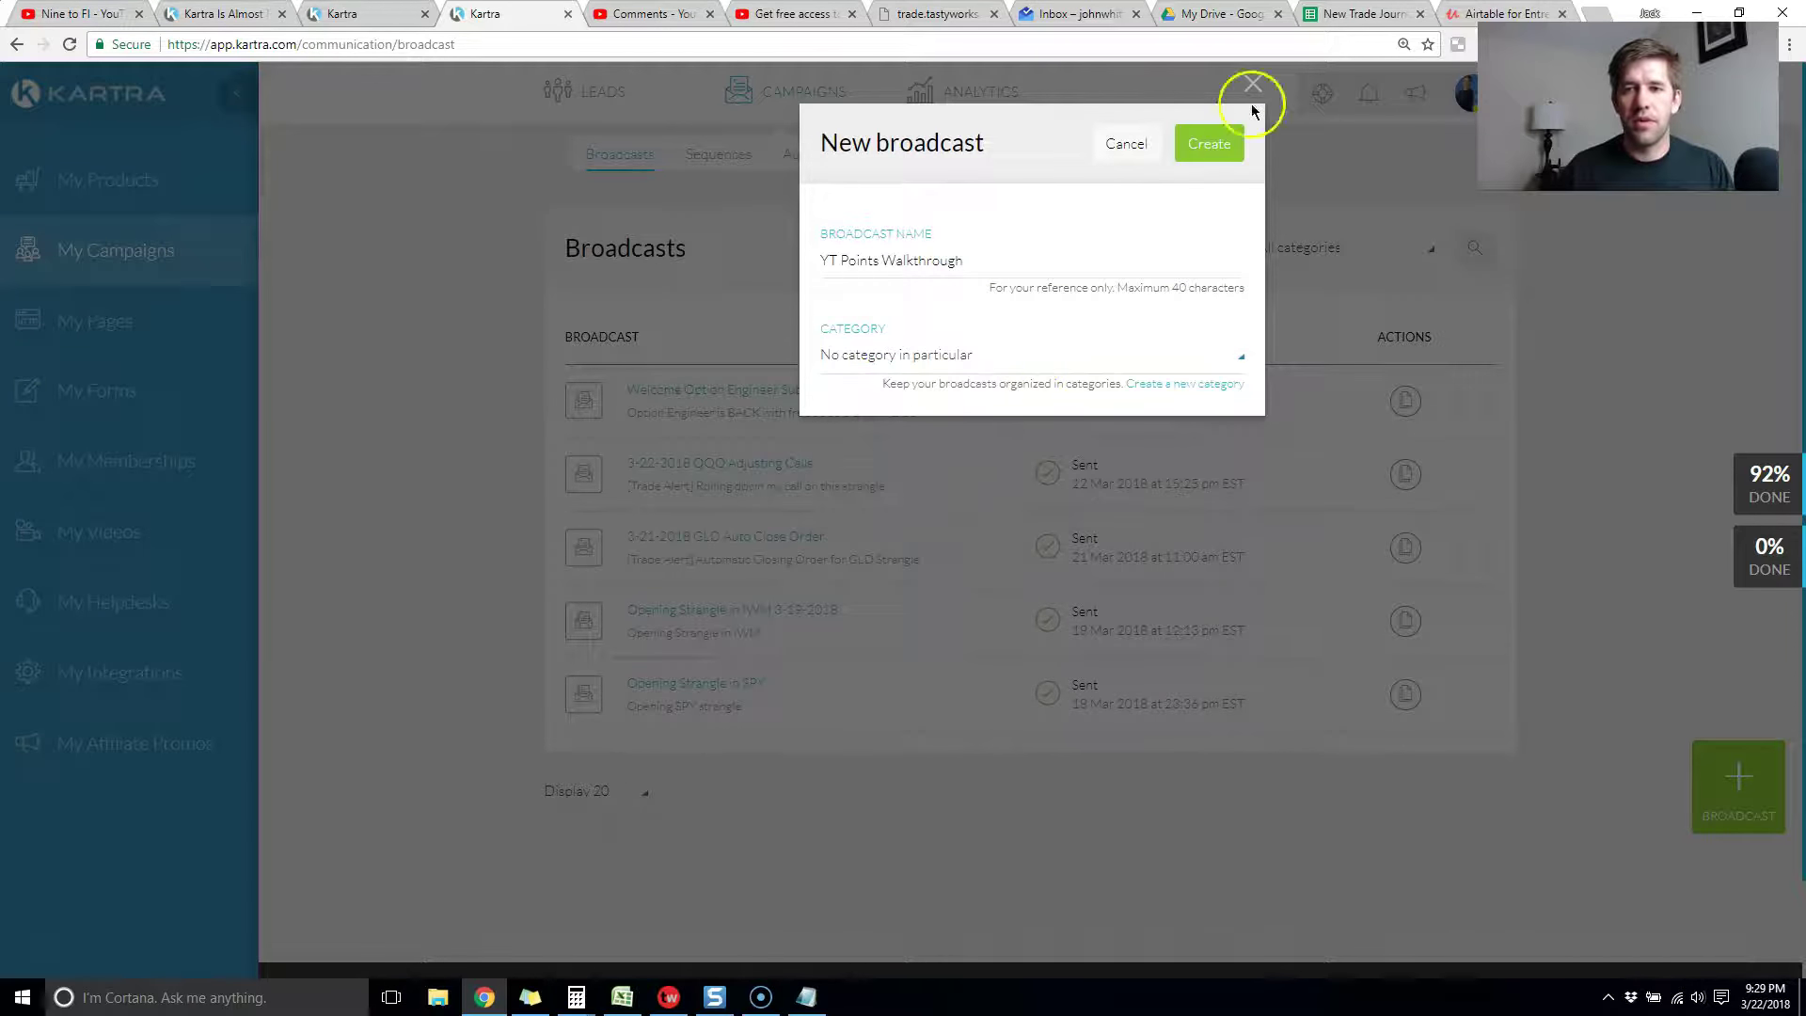
{"action": "left_click", "coordinate": [1216, 147]}
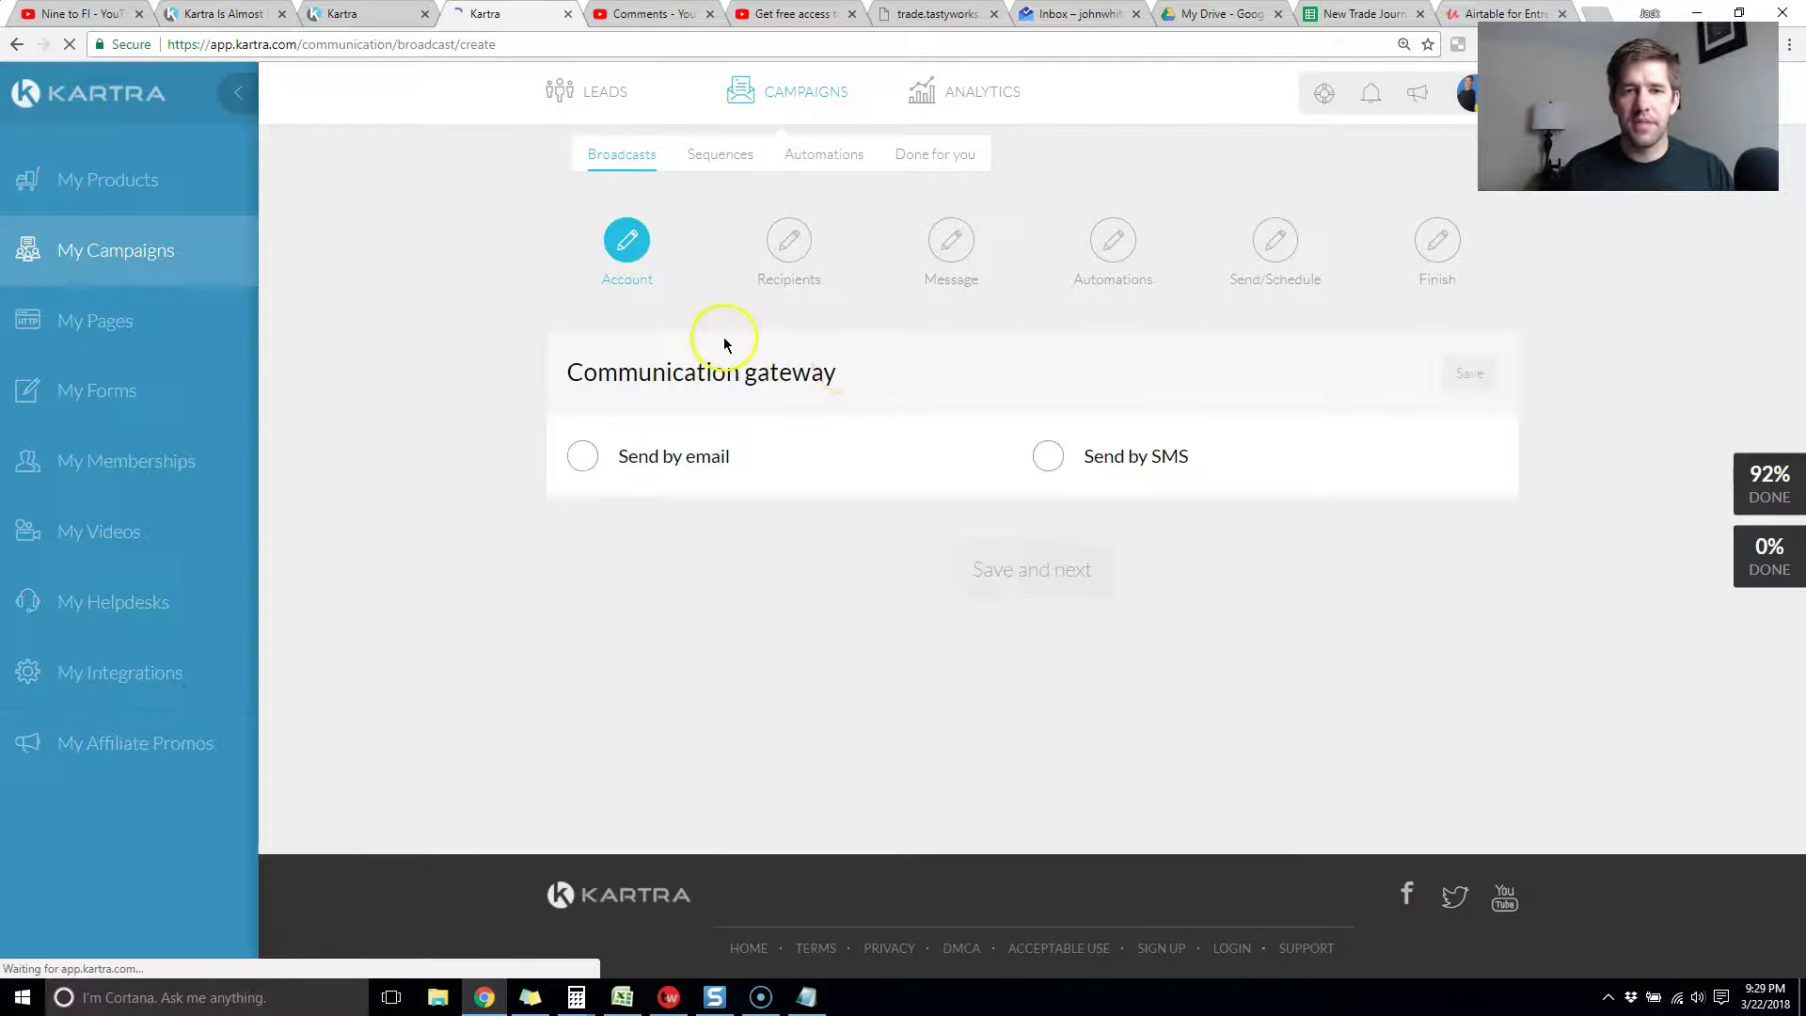
{"action": "left_click", "coordinate": [583, 457]}
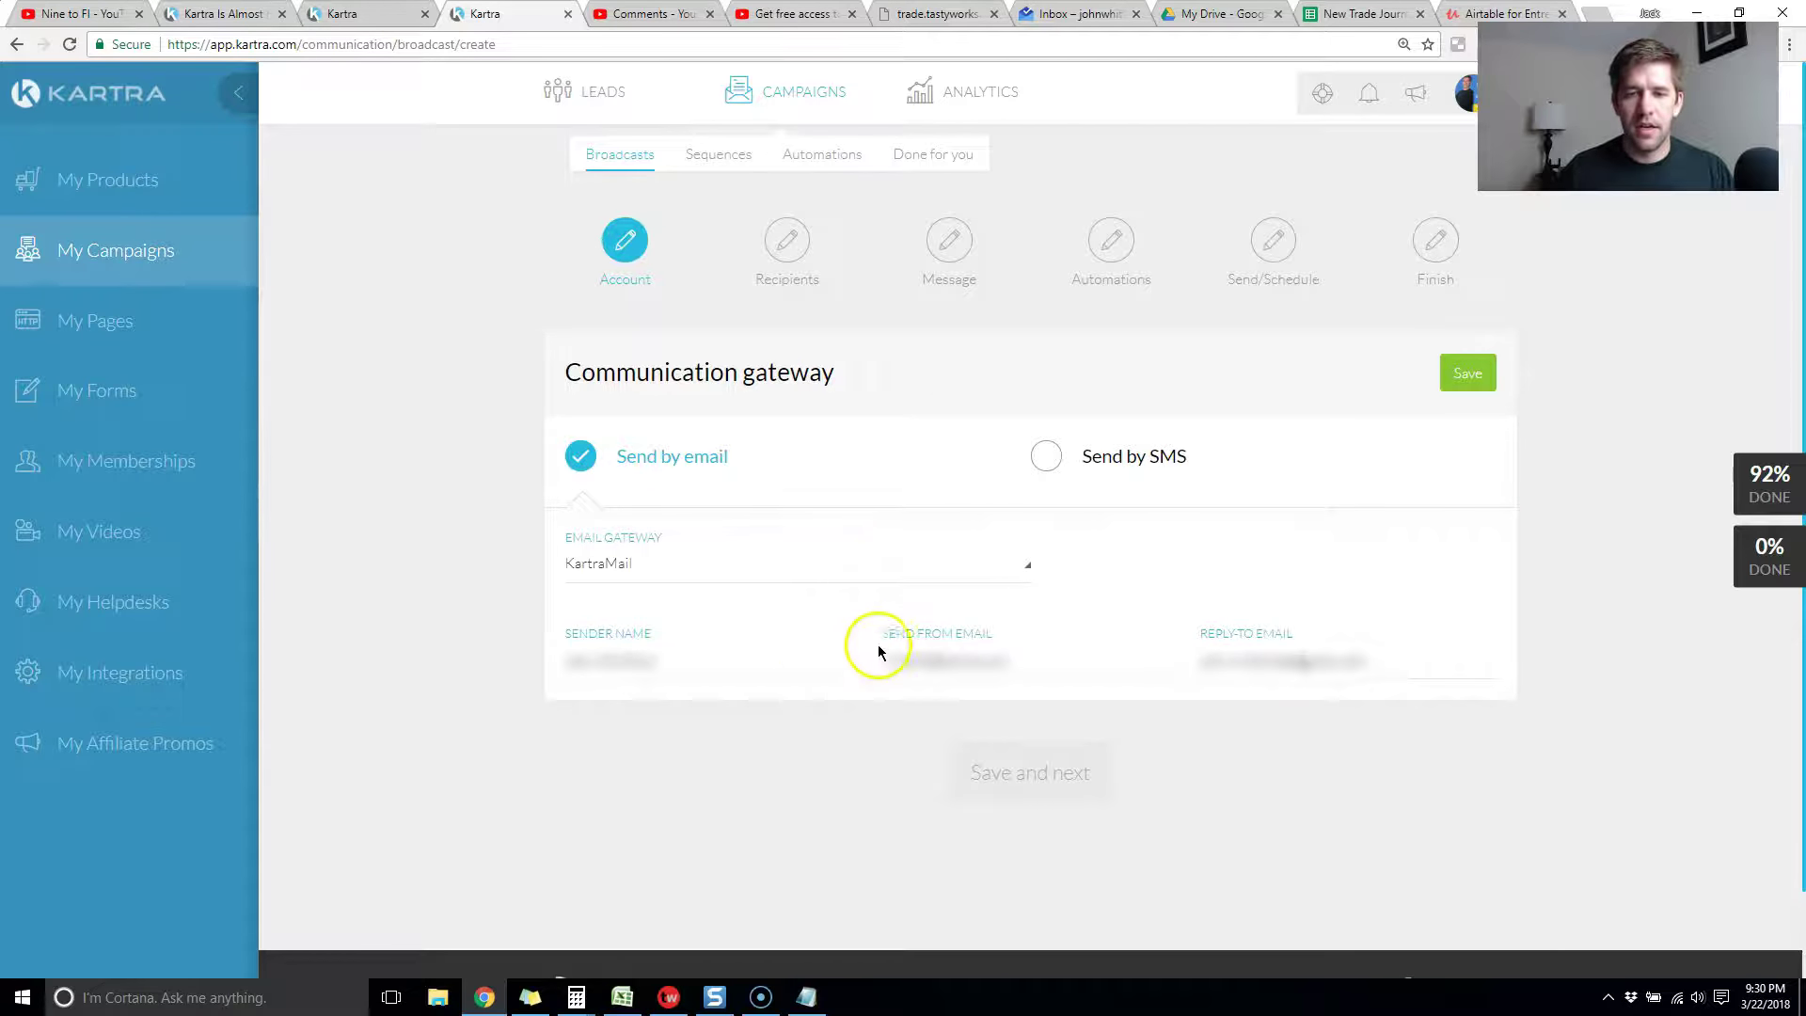
{"action": "left_click", "coordinate": [1468, 374]}
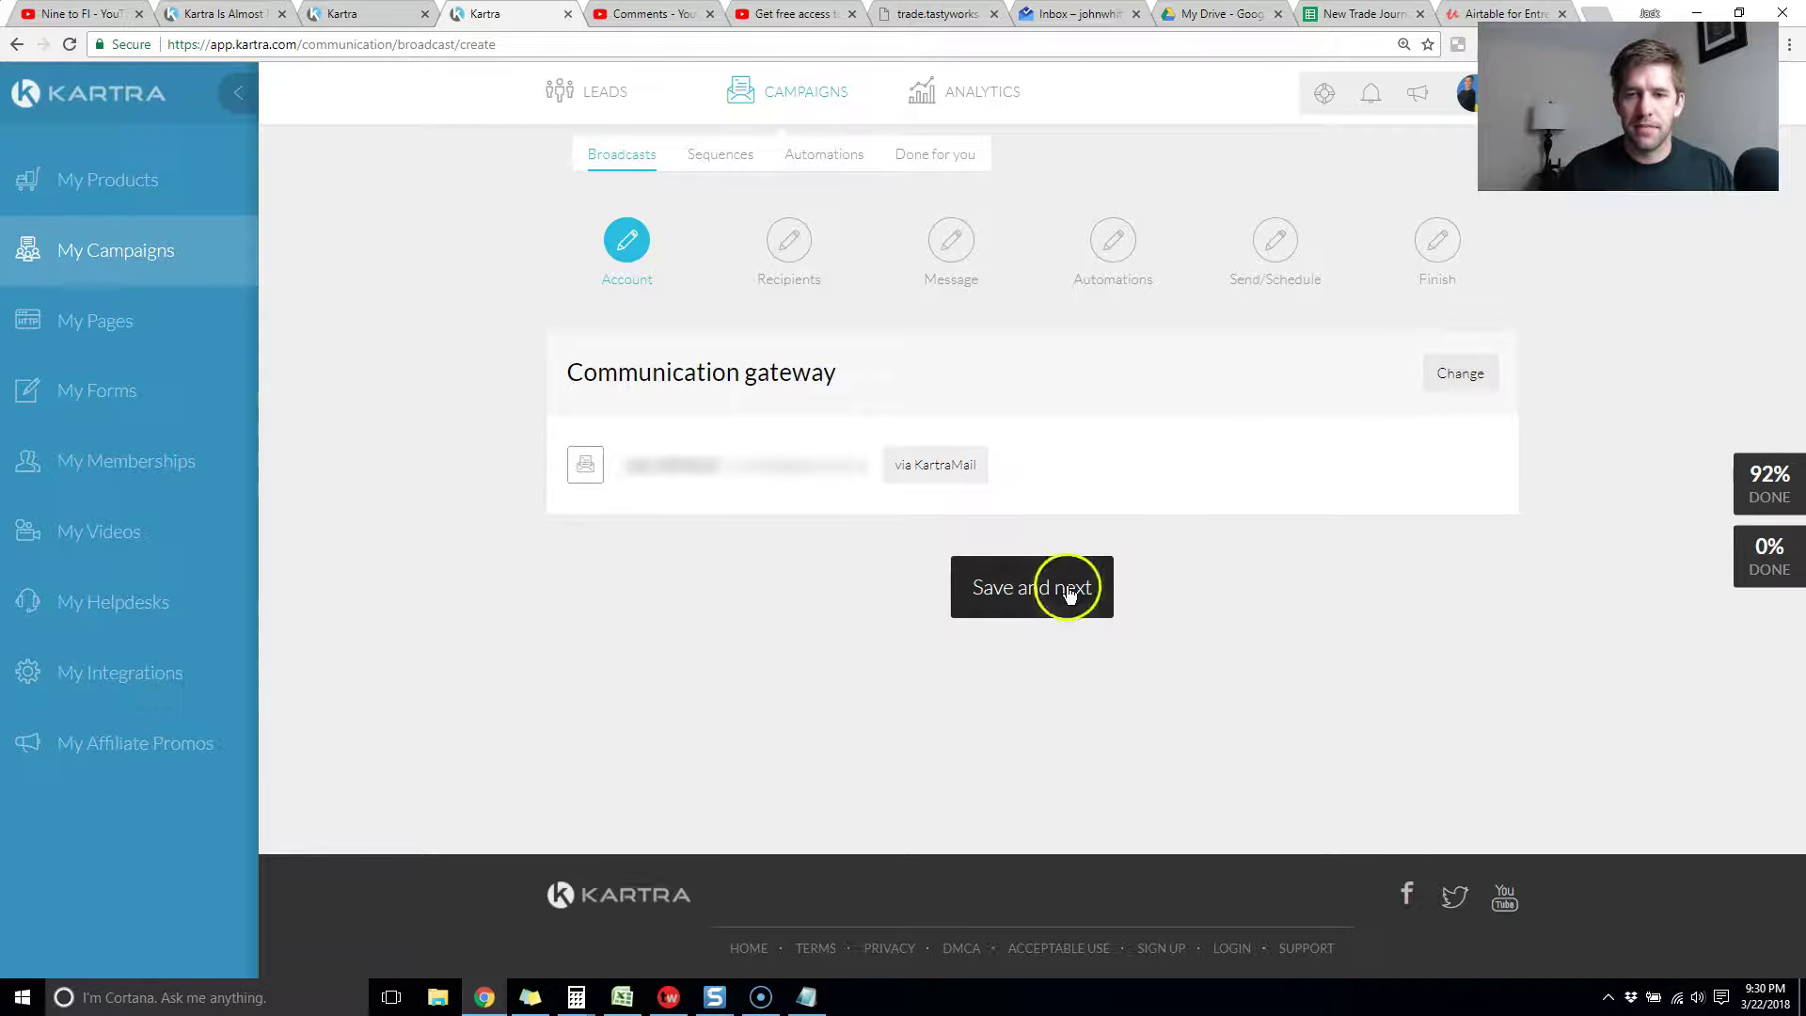
- Add everybody in the database (131 leads) as recipients and continue to the message
{"action": "left_click", "coordinate": [1061, 585]}
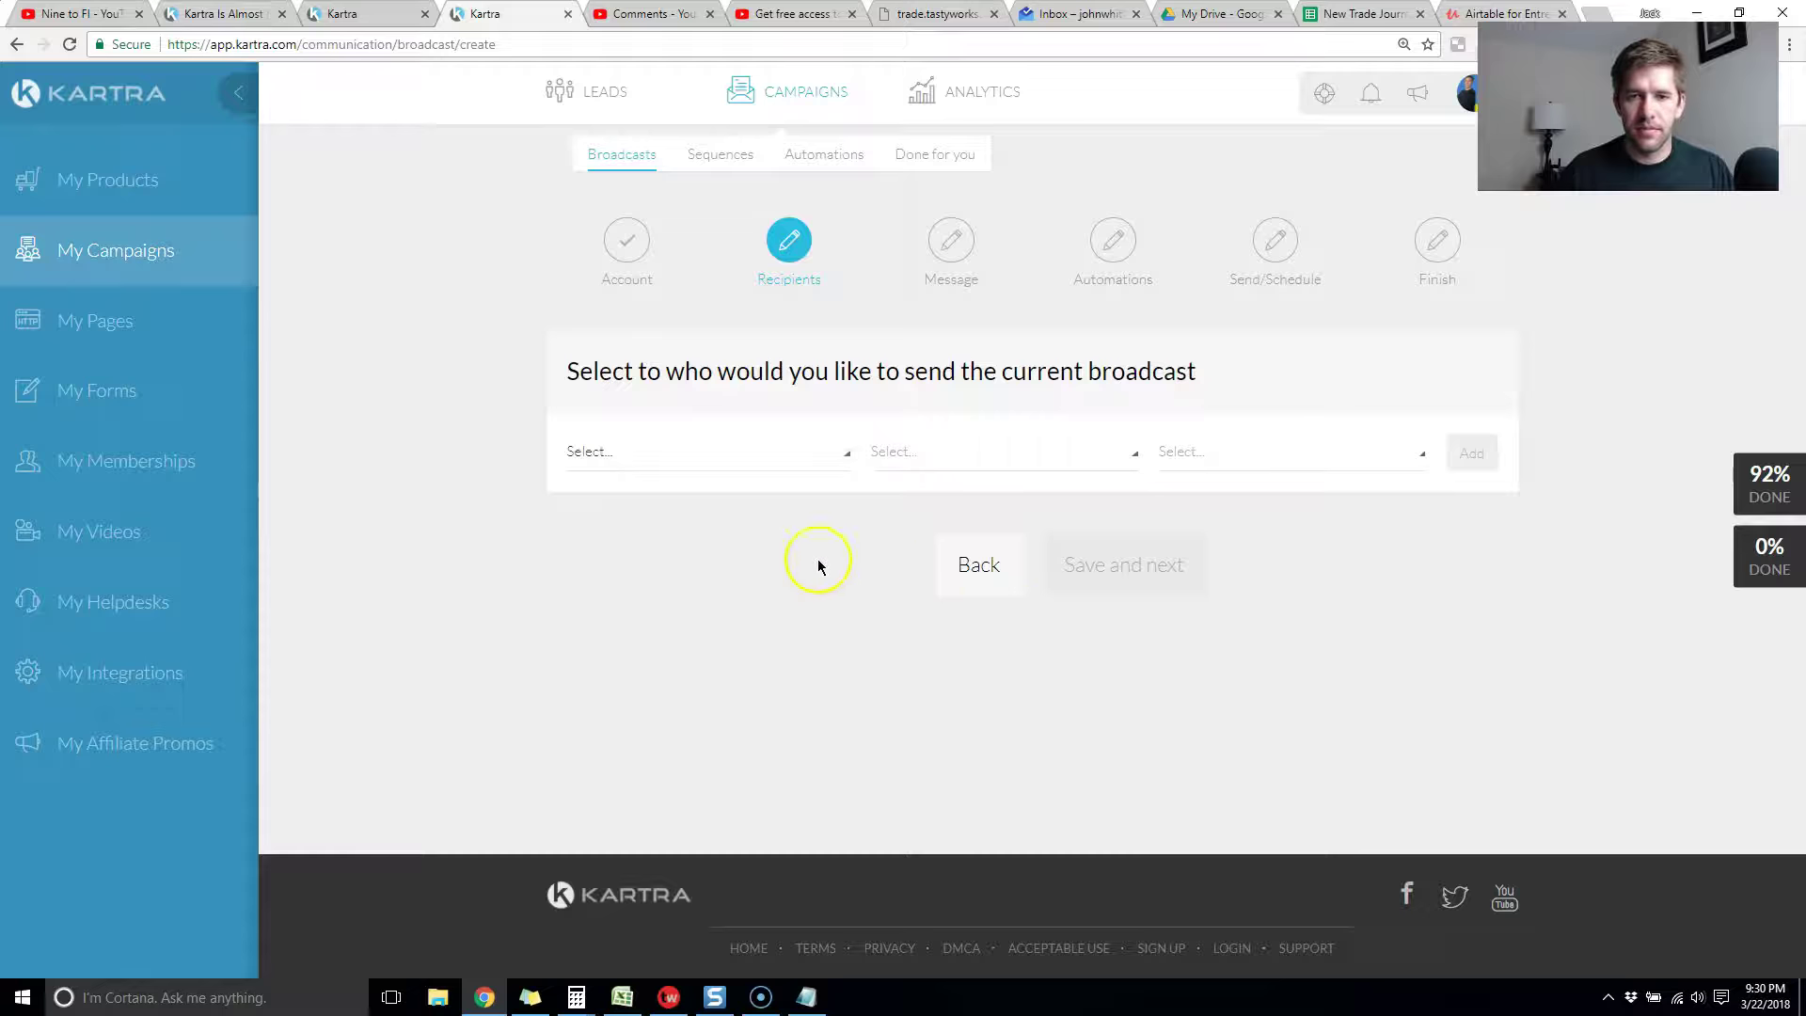
{"action": "left_click", "coordinate": [792, 462]}
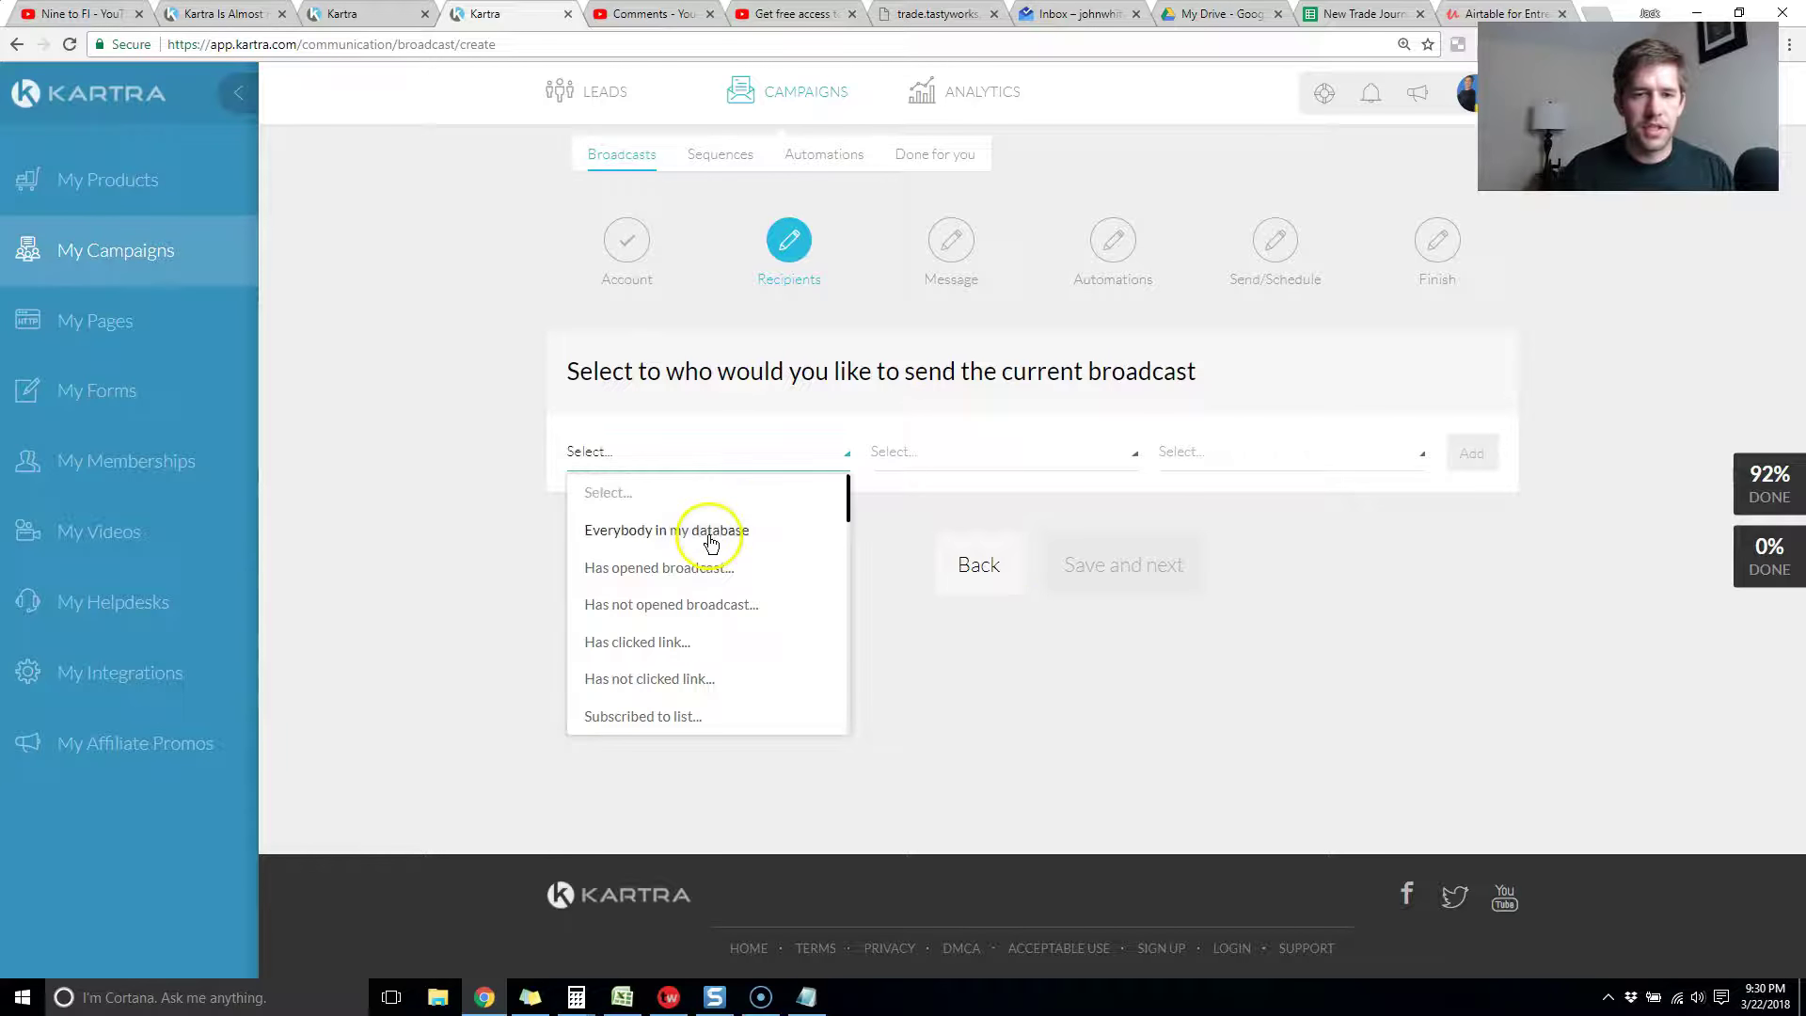
{"action": "left_click", "coordinate": [675, 542]}
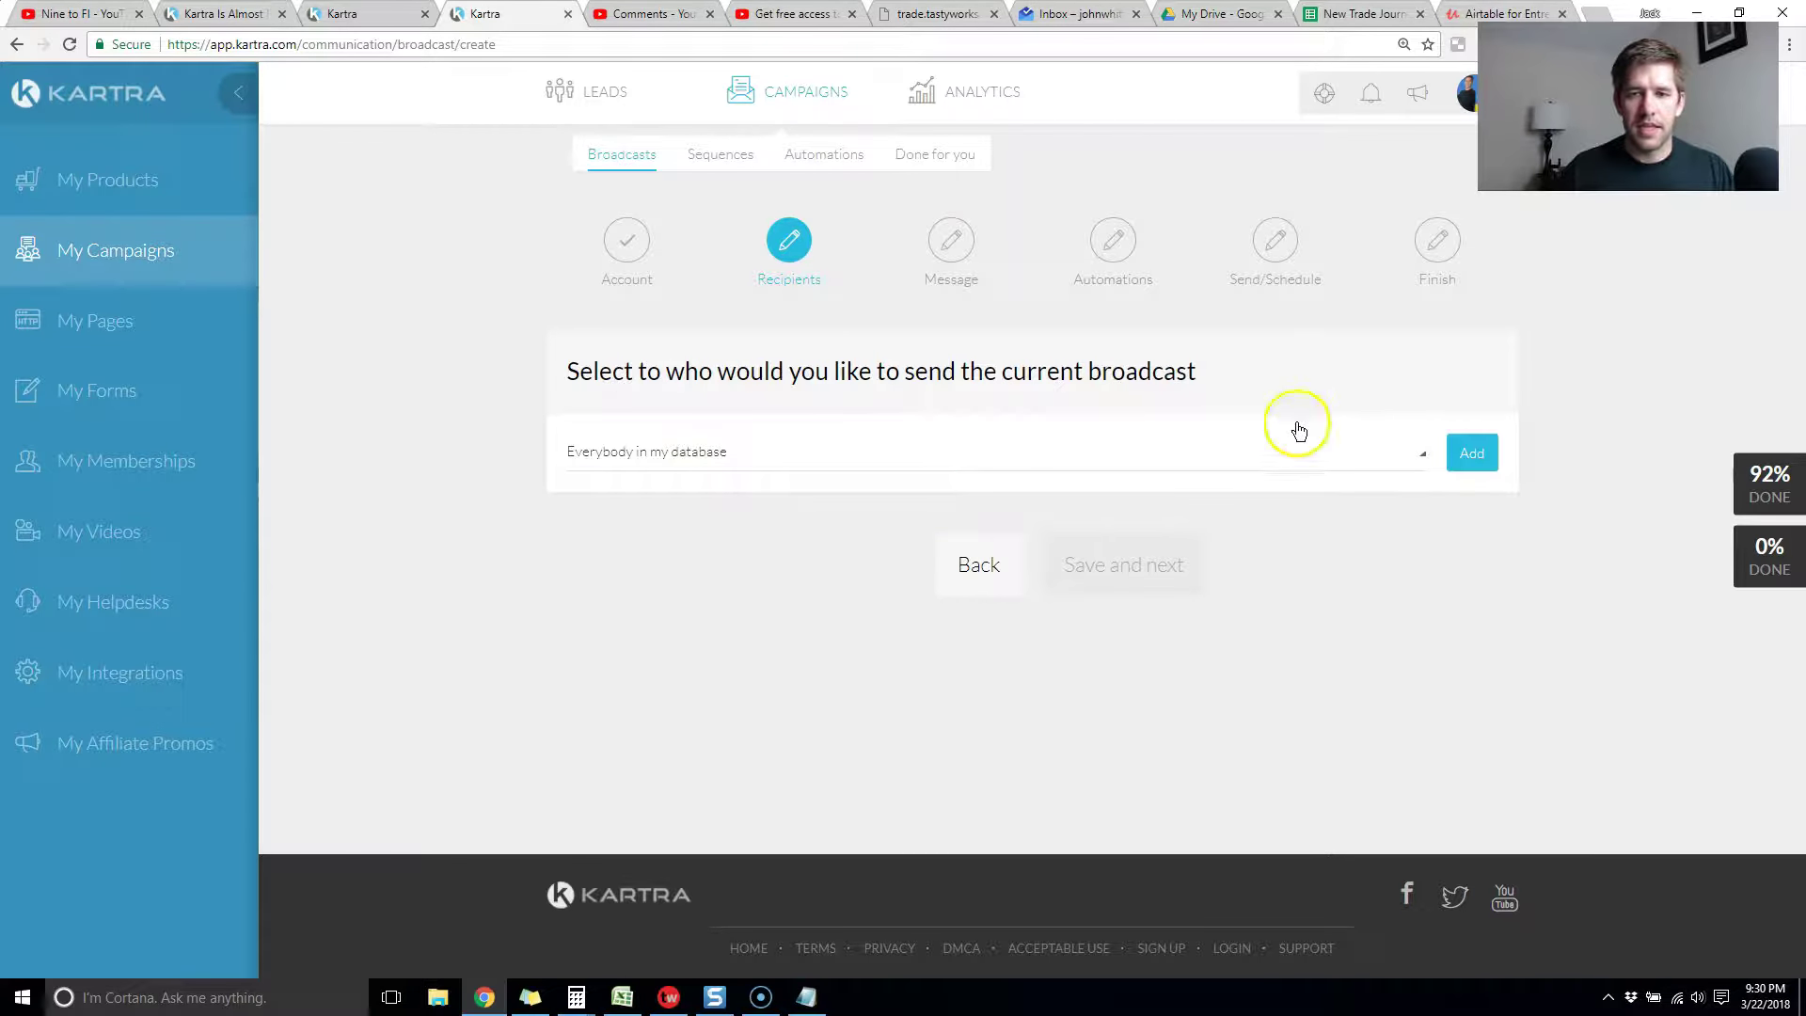
{"action": "left_click", "coordinate": [1459, 467]}
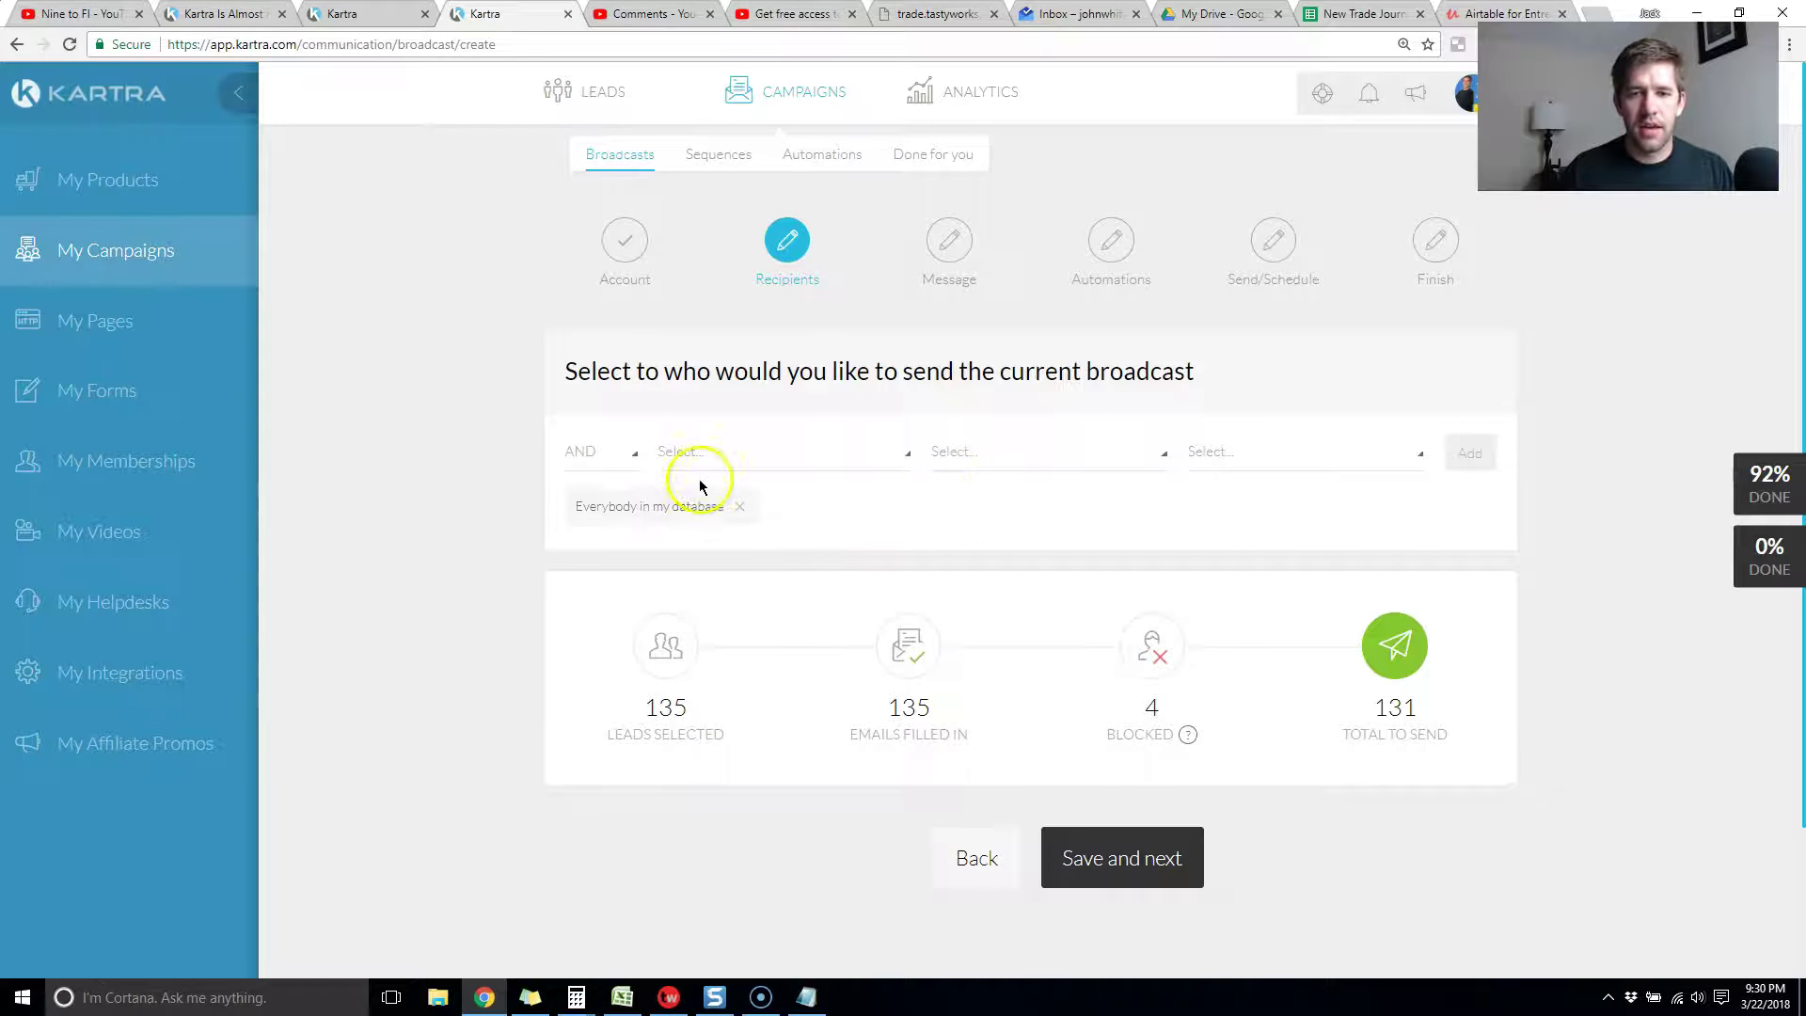
{"action": "left_click_drag", "start_coordinate": [694, 472], "coordinate": [1016, 522]}
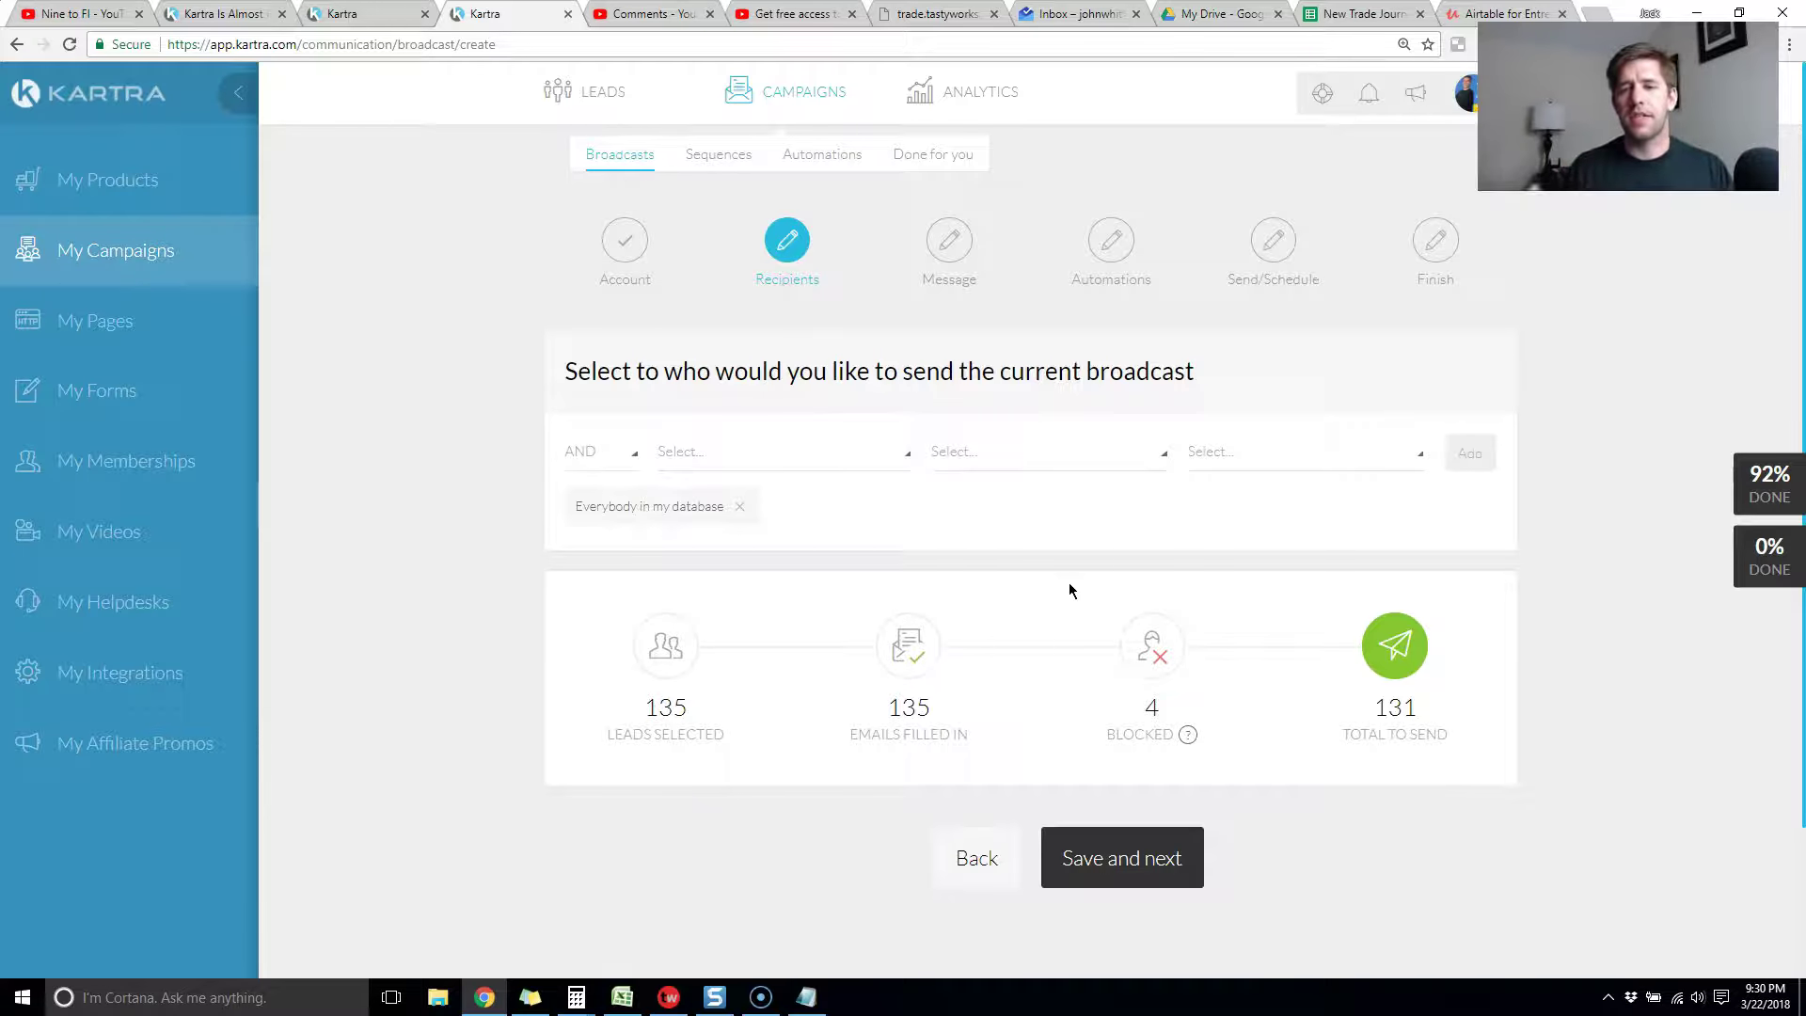
{"action": "left_click", "coordinate": [1129, 871]}
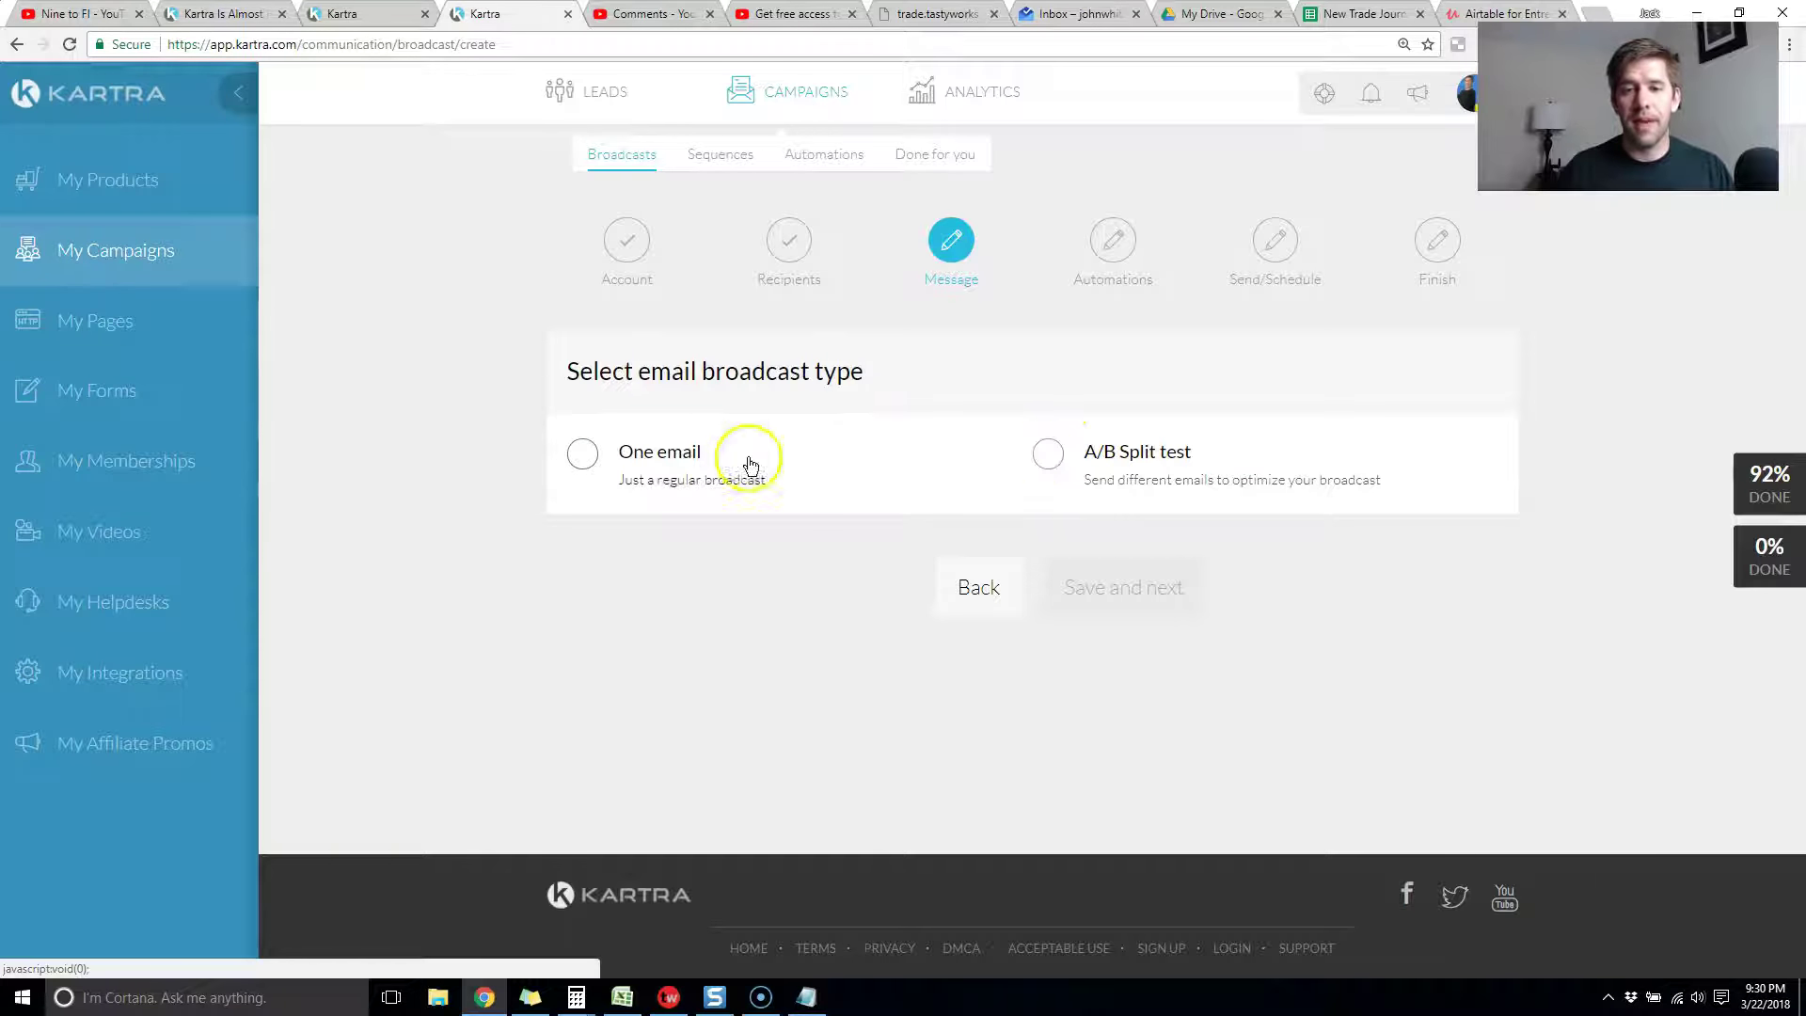
- Choose One email as the broadcast type and fill in the subject line
{"action": "left_click", "coordinate": [578, 455]}
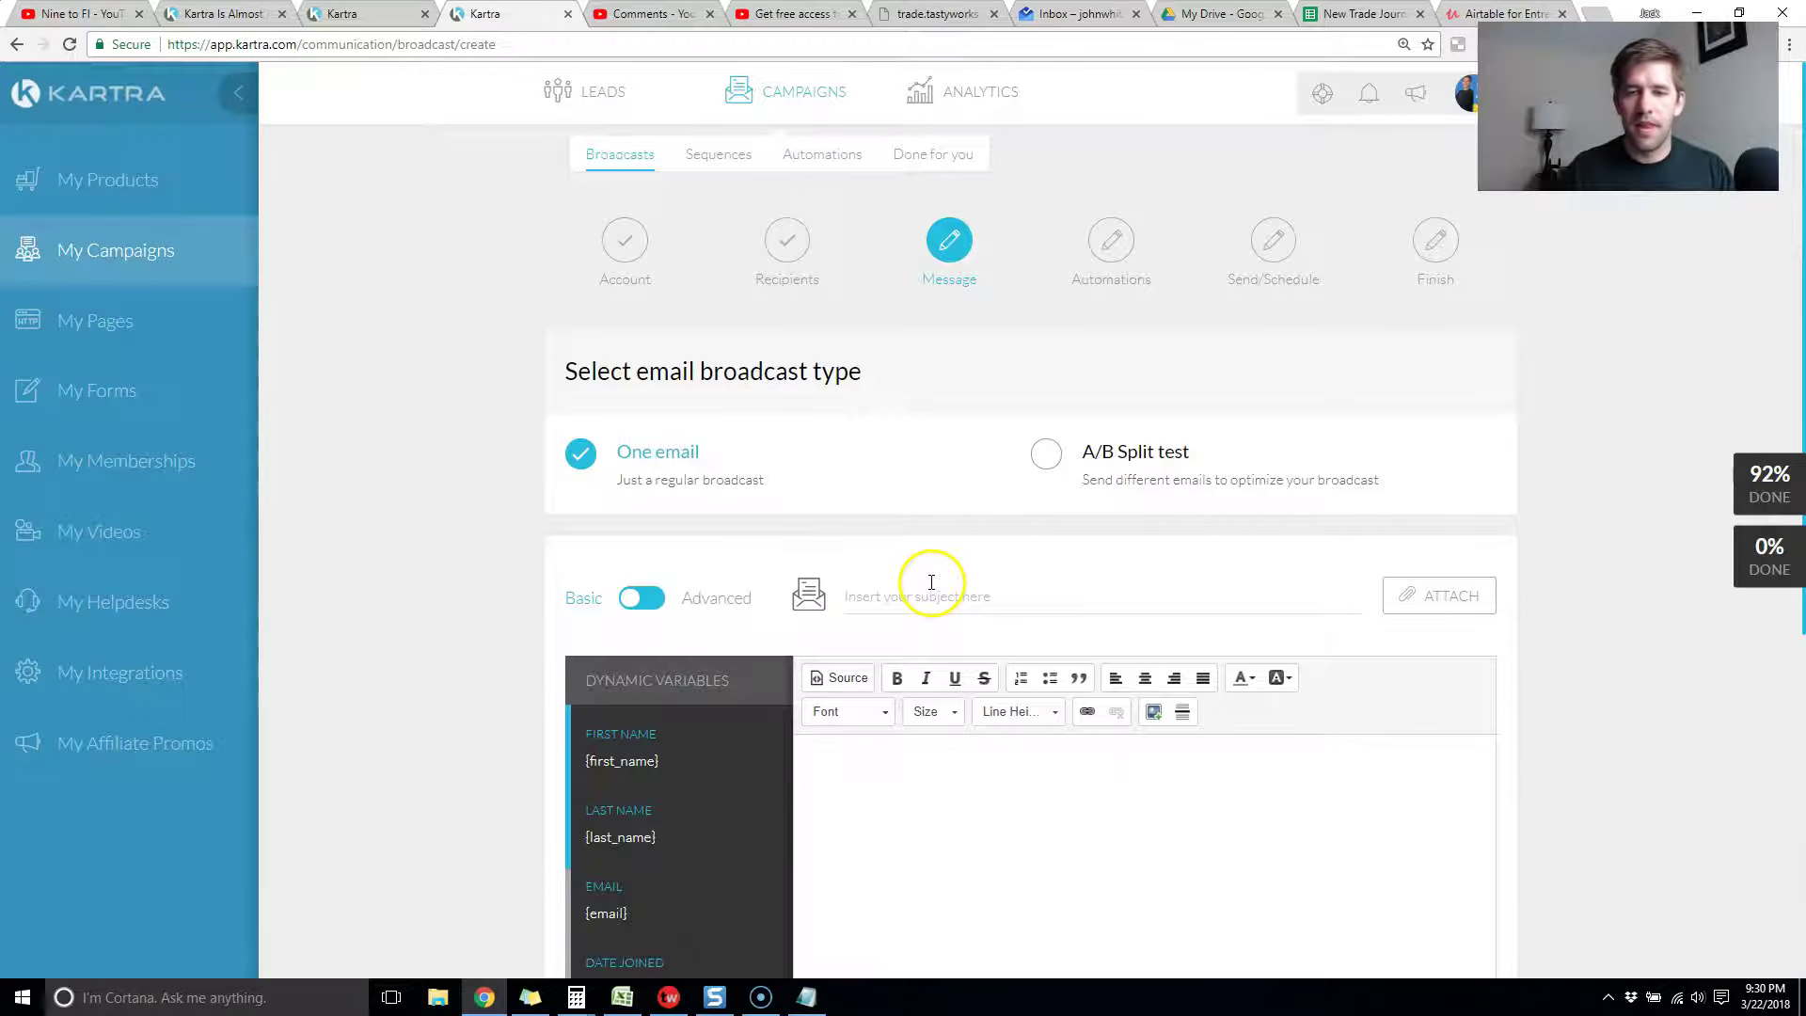
{"action": "scroll", "coordinate": [931, 582], "scroll_direction": "down", "scroll_amount": 1}
{"action": "left_click", "coordinate": [936, 504]}
{"action": "type", "text": "Enter topic here"}
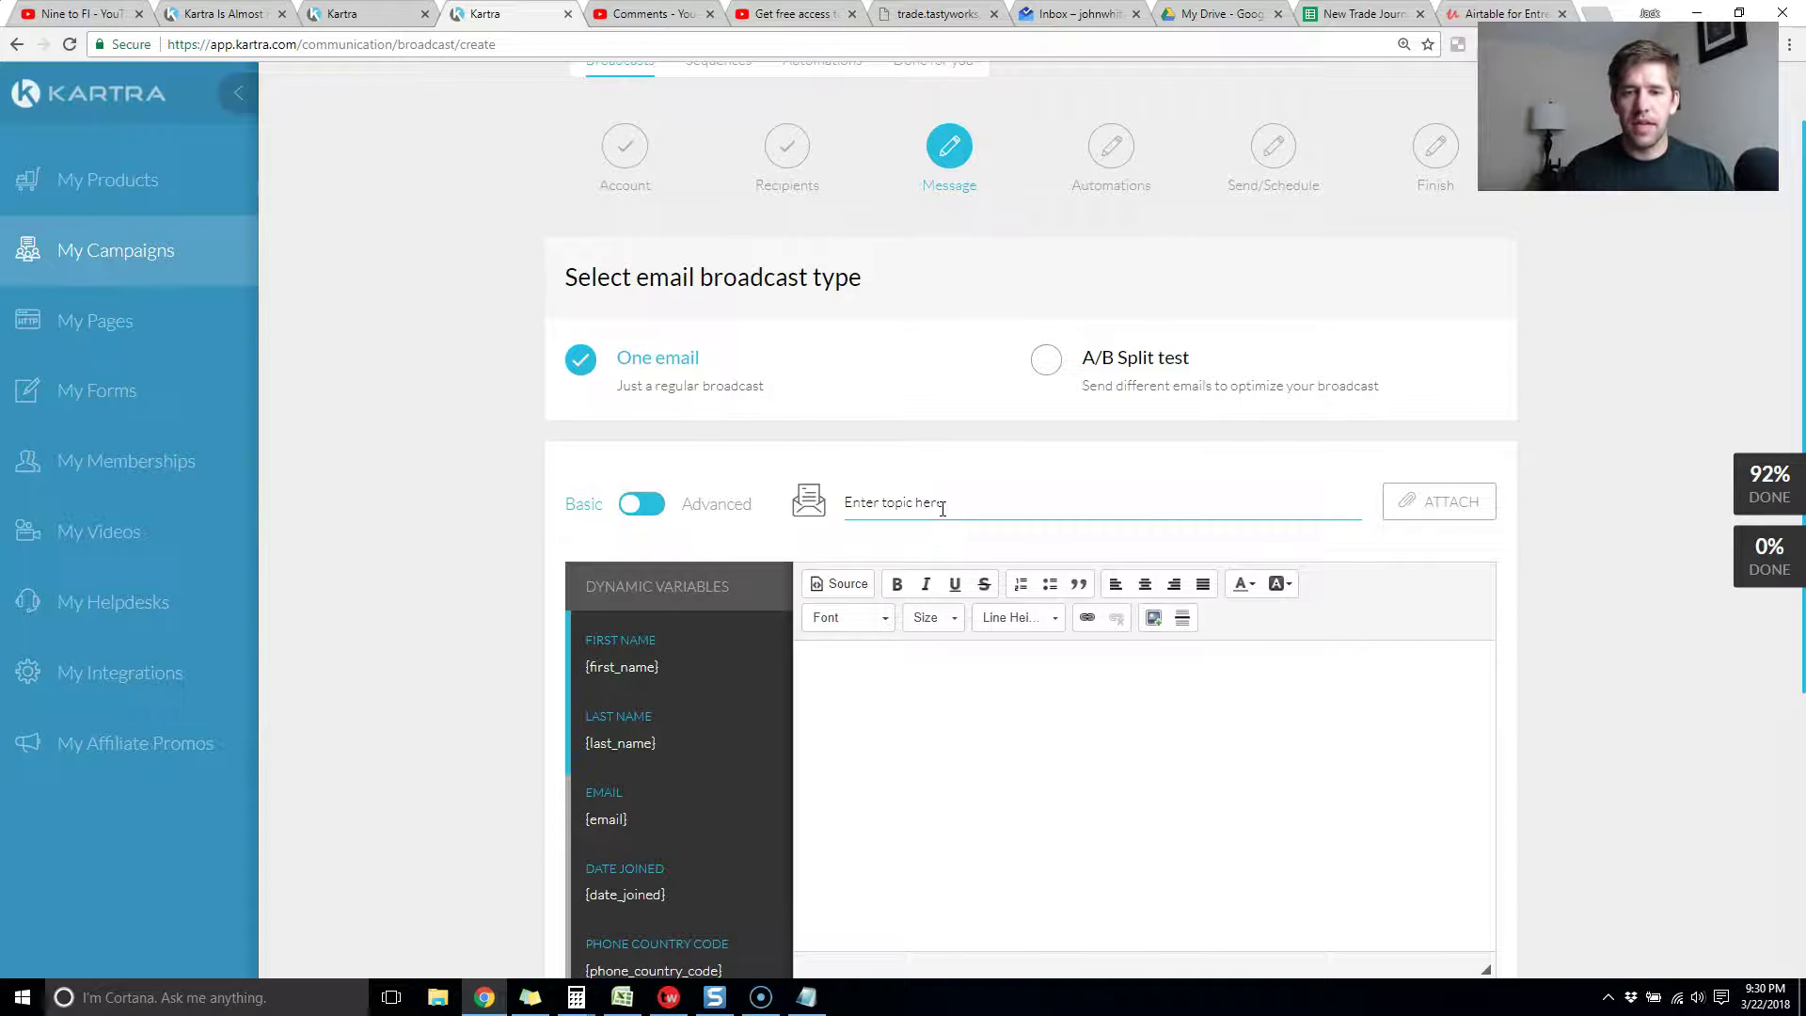
- Paste the {first_name} variable into the email body as the greeting line above Hello!
{"action": "scroll", "coordinate": [950, 531], "scroll_direction": "down", "scroll_amount": 2}
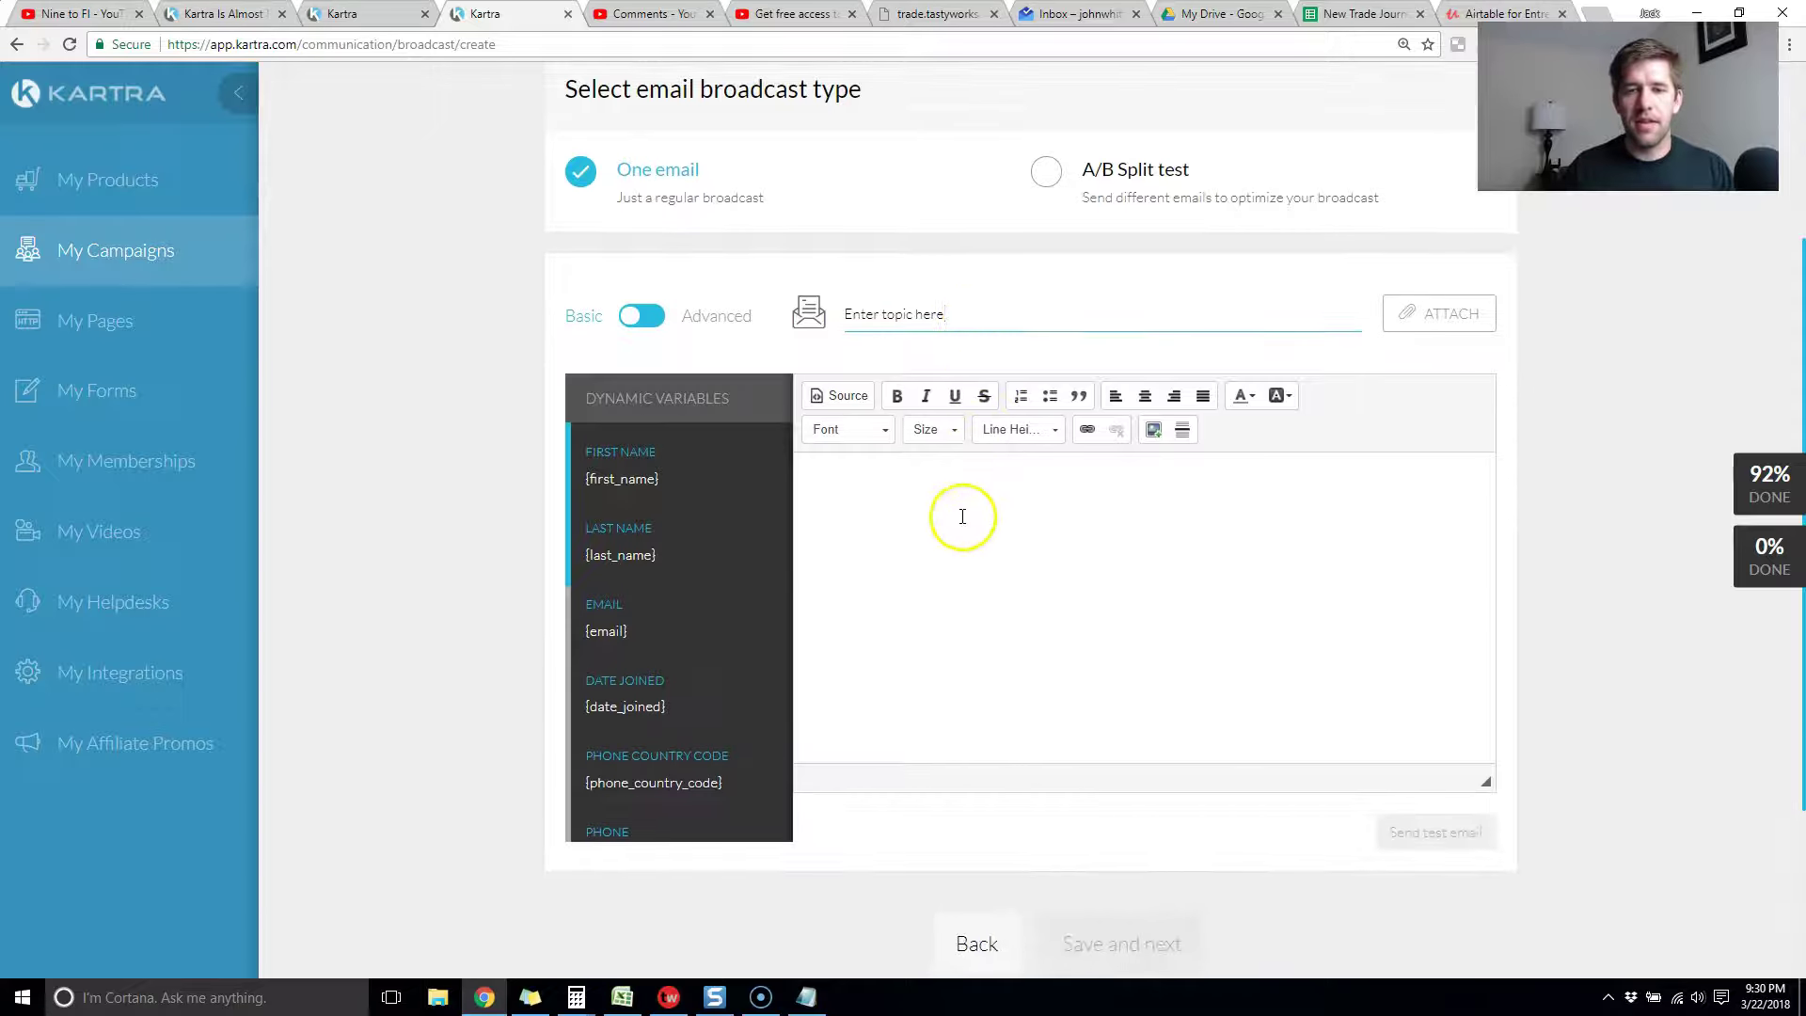
{"action": "scroll", "coordinate": [725, 540], "scroll_direction": "down", "scroll_amount": 4}
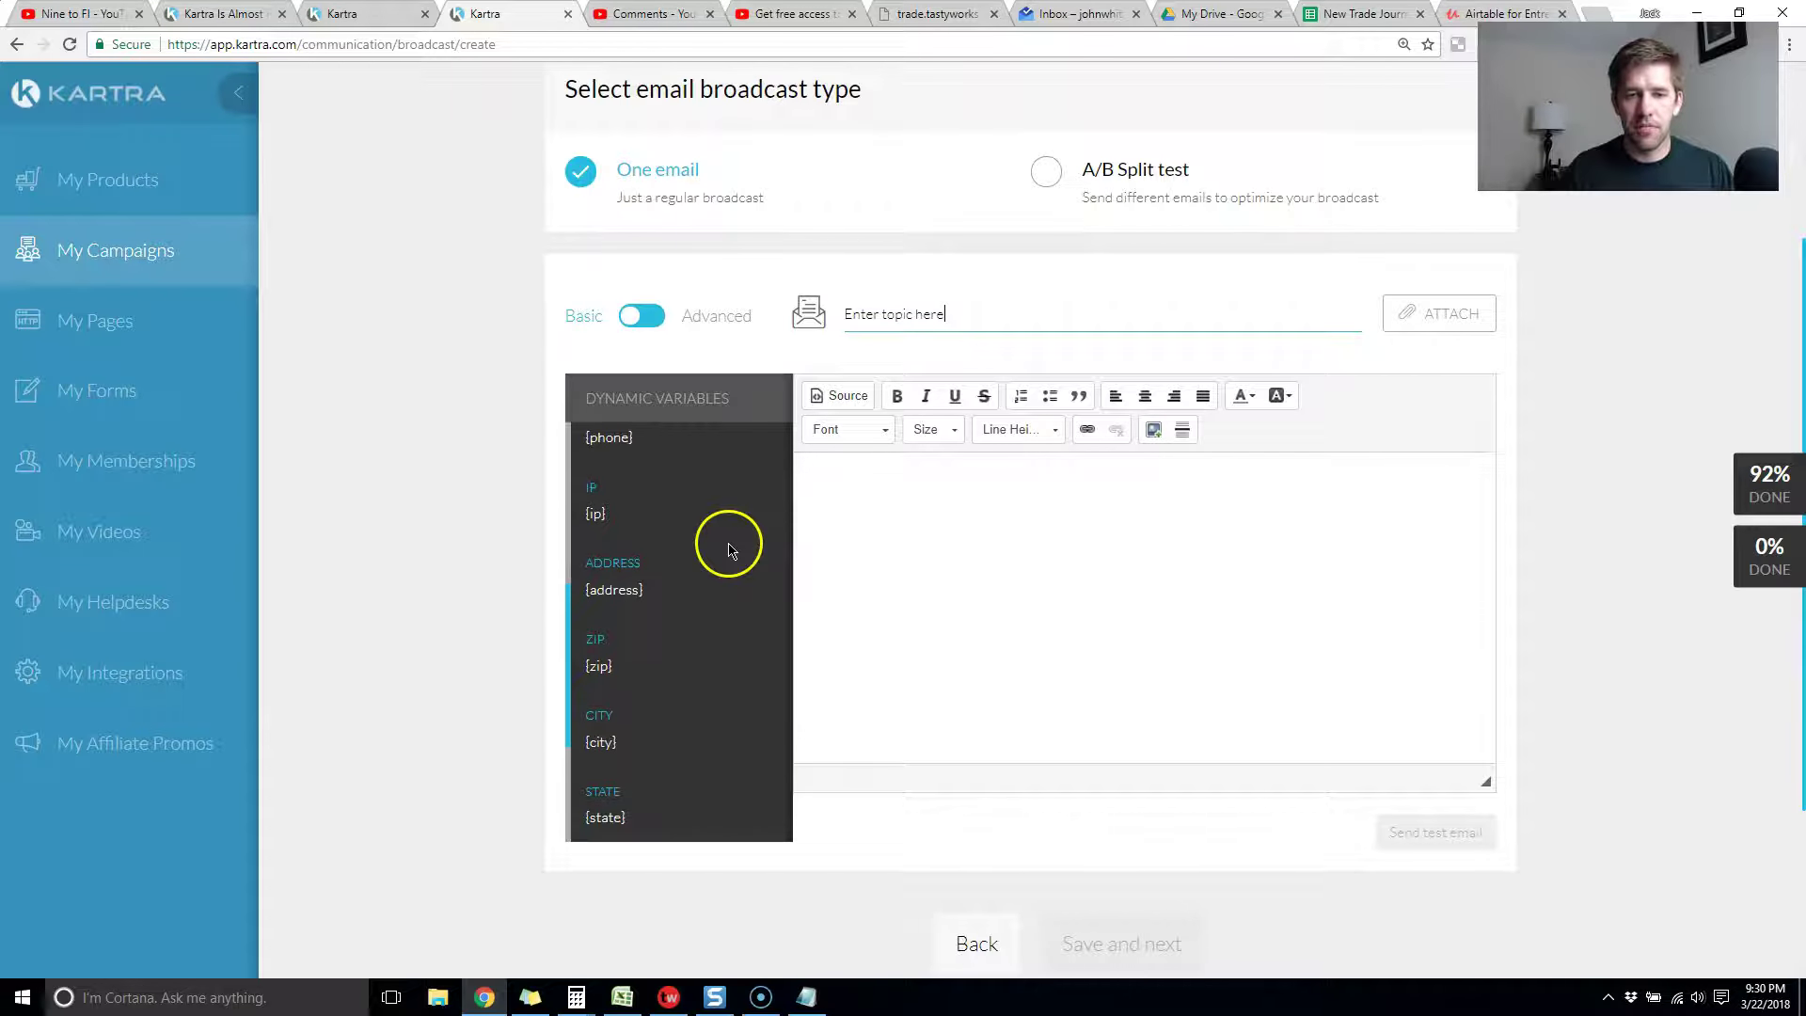
{"action": "scroll", "coordinate": [677, 592], "scroll_direction": "down", "scroll_amount": 3}
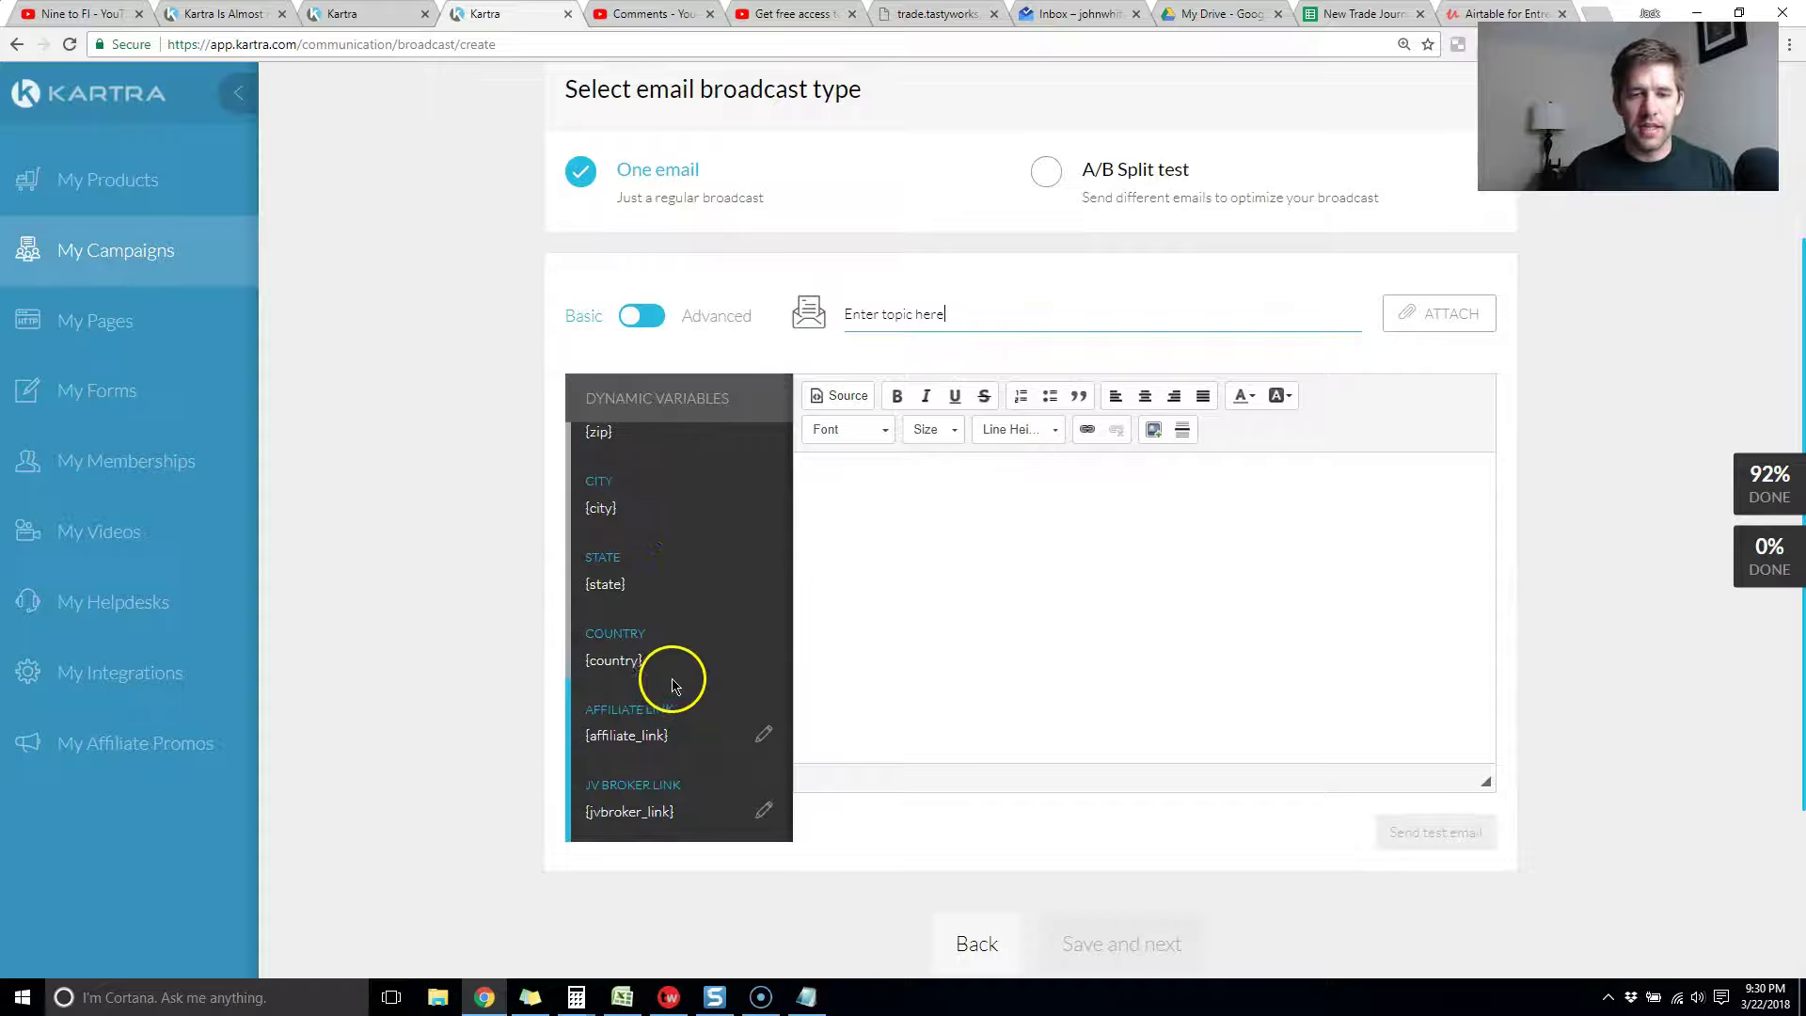
{"action": "scroll", "coordinate": [672, 687], "scroll_direction": "up", "scroll_amount": 7}
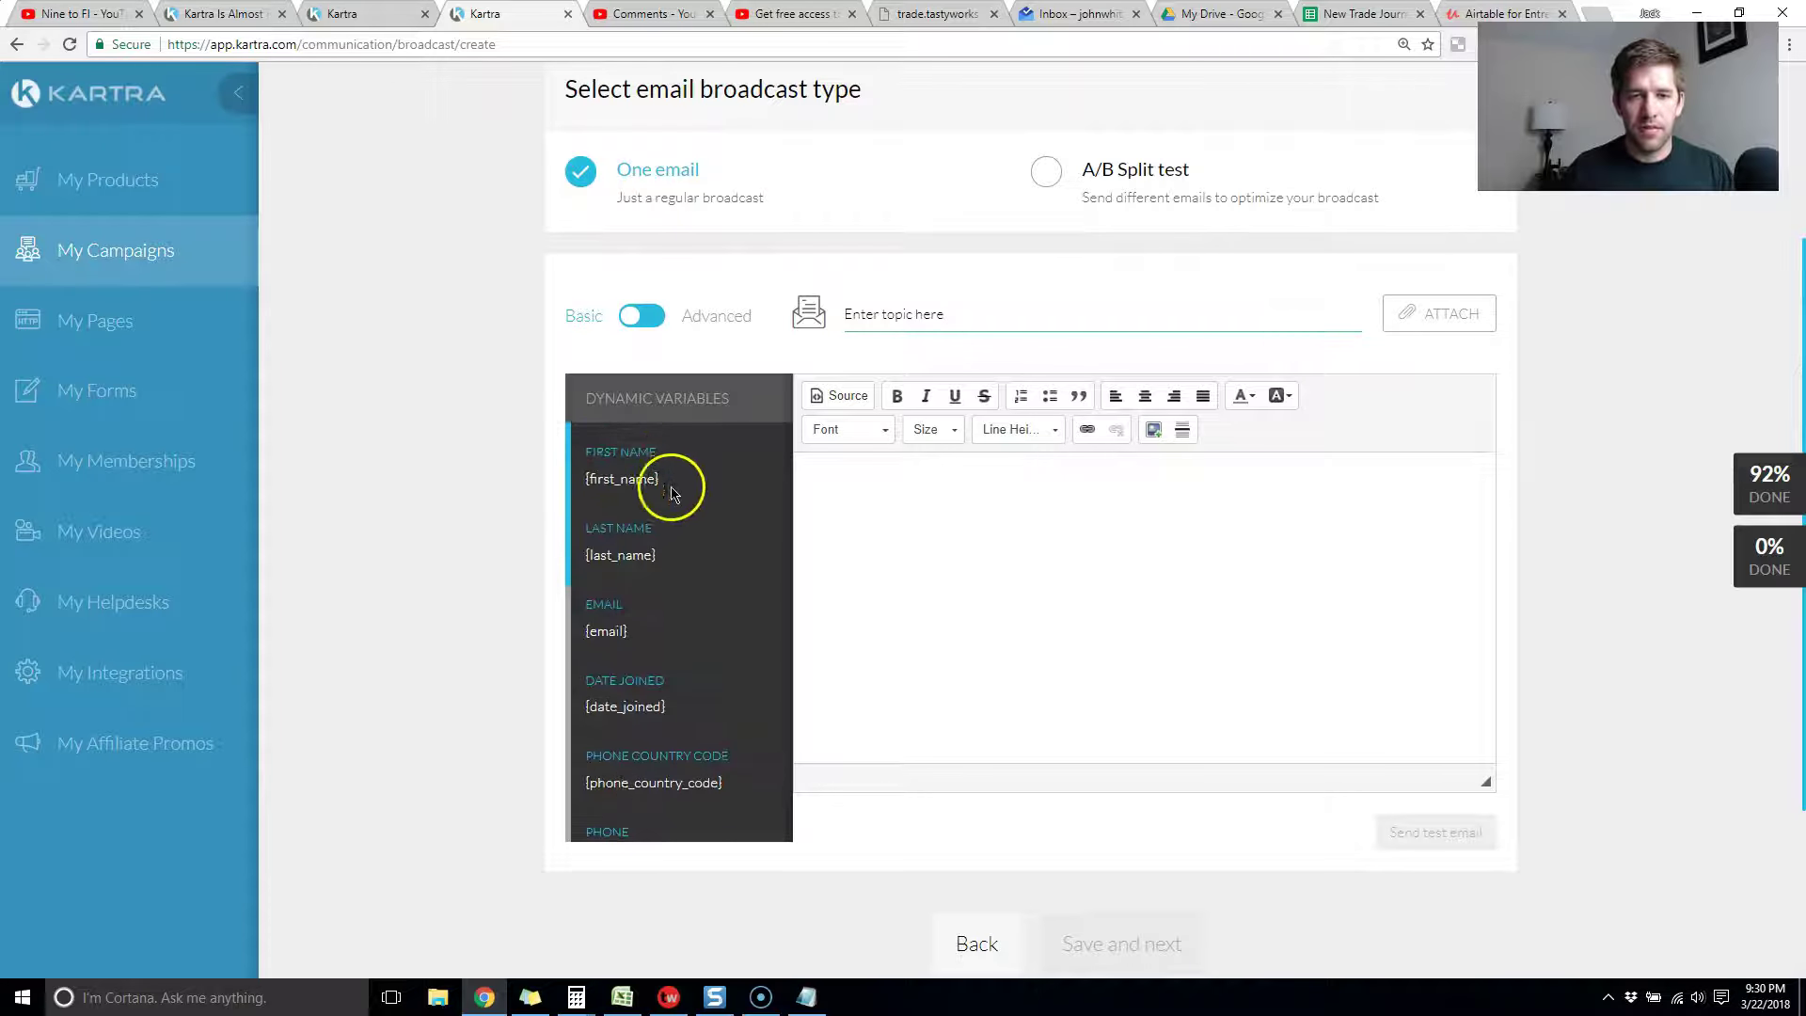
{"action": "left_click_drag", "start_coordinate": [672, 493], "coordinate": [555, 488]}
{"action": "left_click", "coordinate": [642, 479]}
{"action": "left_click_drag", "start_coordinate": [664, 481], "coordinate": [593, 484]}
{"action": "left_click", "coordinate": [1016, 593]}
{"action": "type", "text": "{first_name}"}
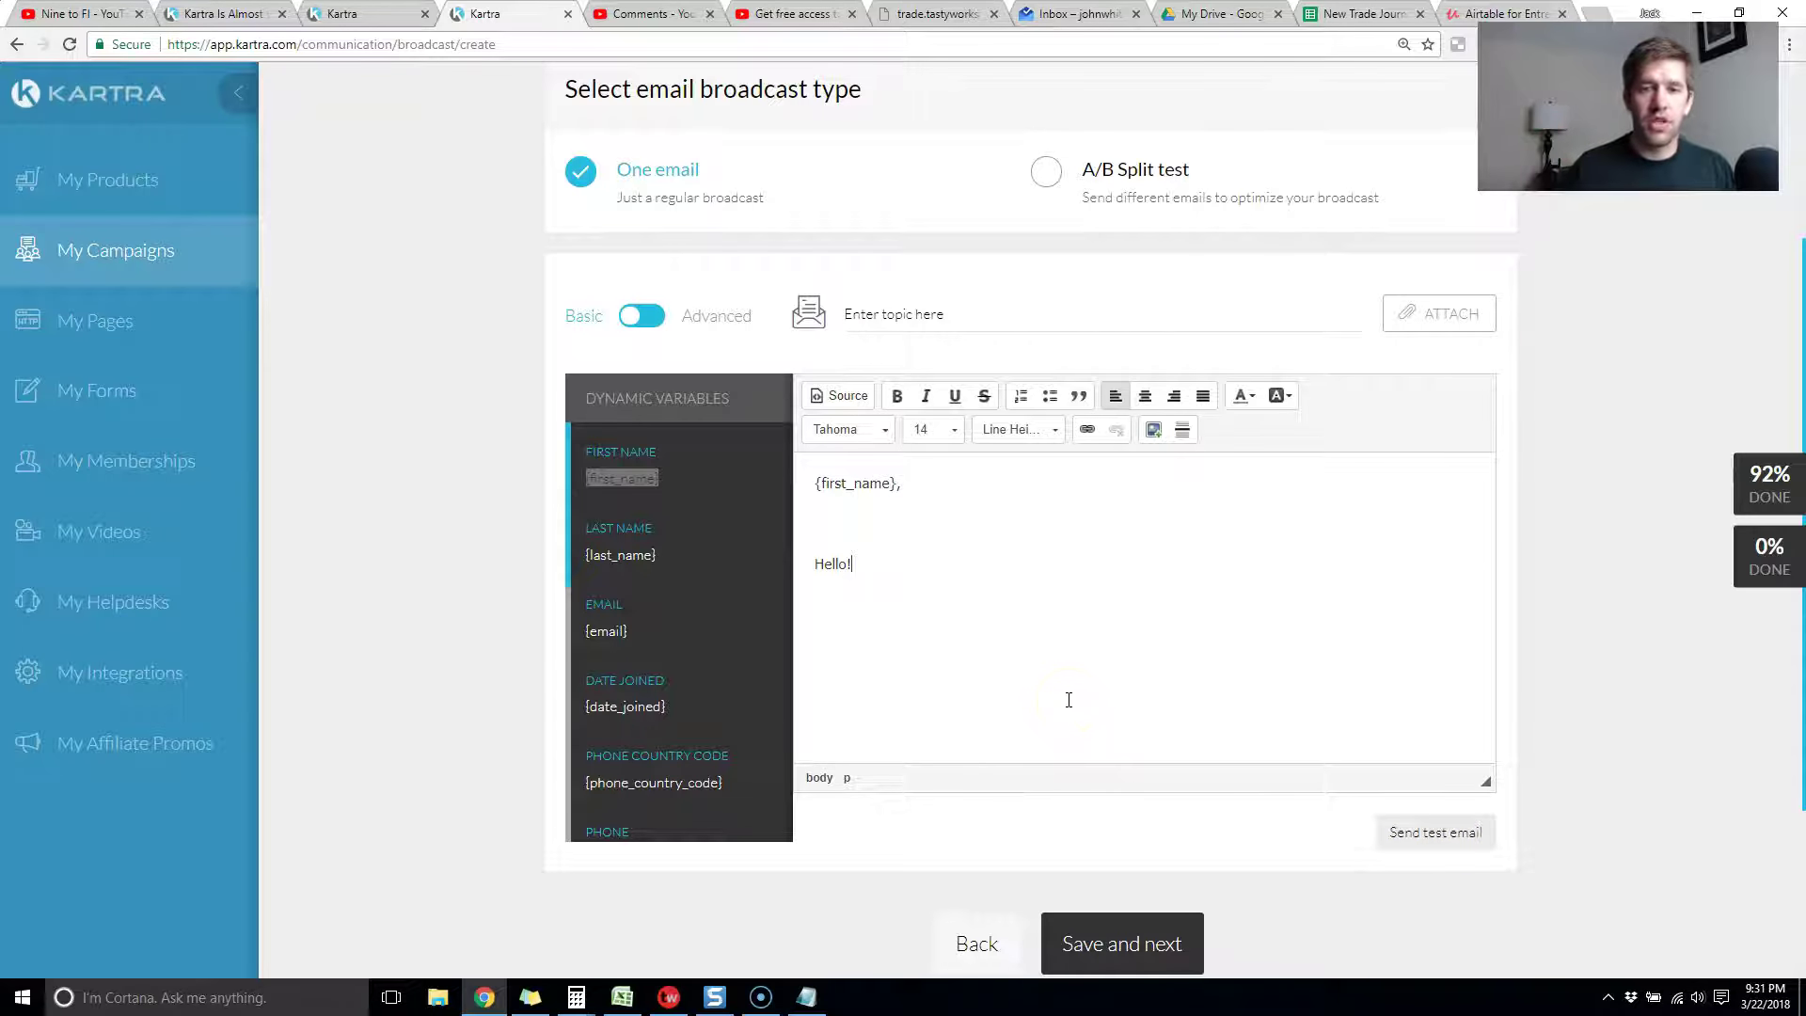
{"action": "left_click_drag", "start_coordinate": [809, 482], "coordinate": [900, 484]}
{"action": "left_click", "coordinate": [908, 491]}
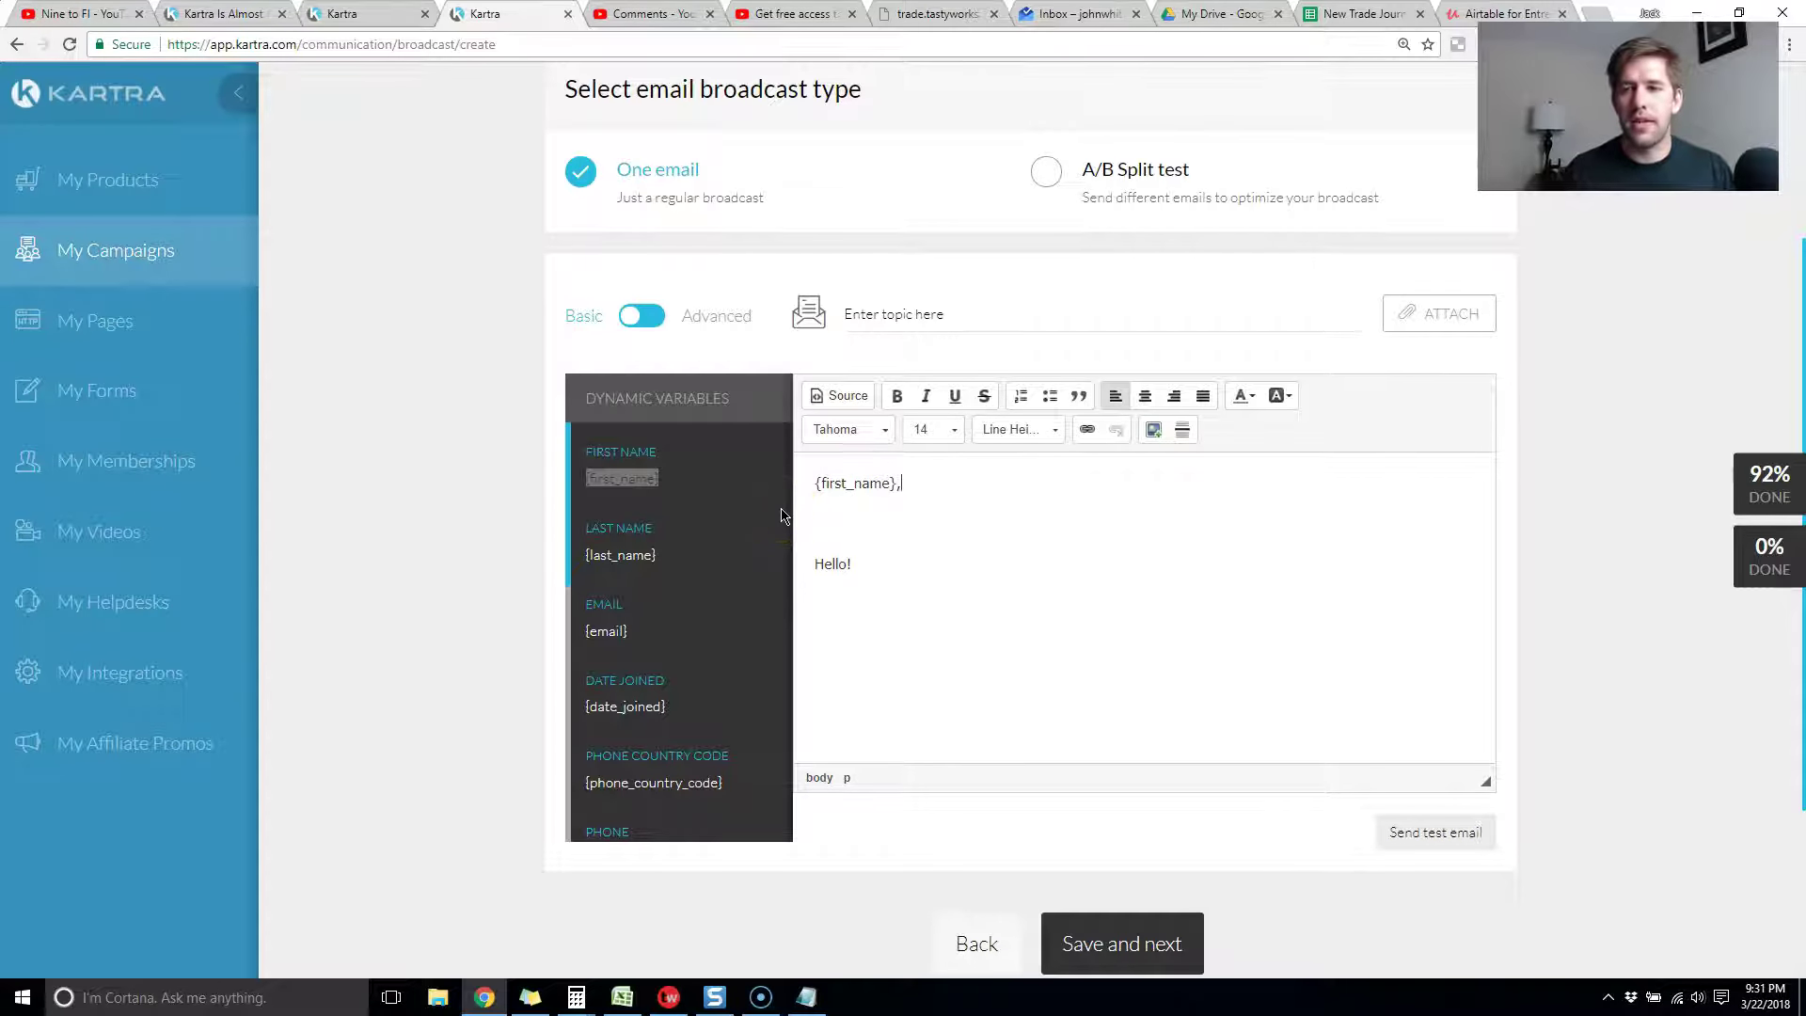
- Start a new automation triggered when the lead opens this email
{"action": "left_click", "coordinate": [1108, 941]}
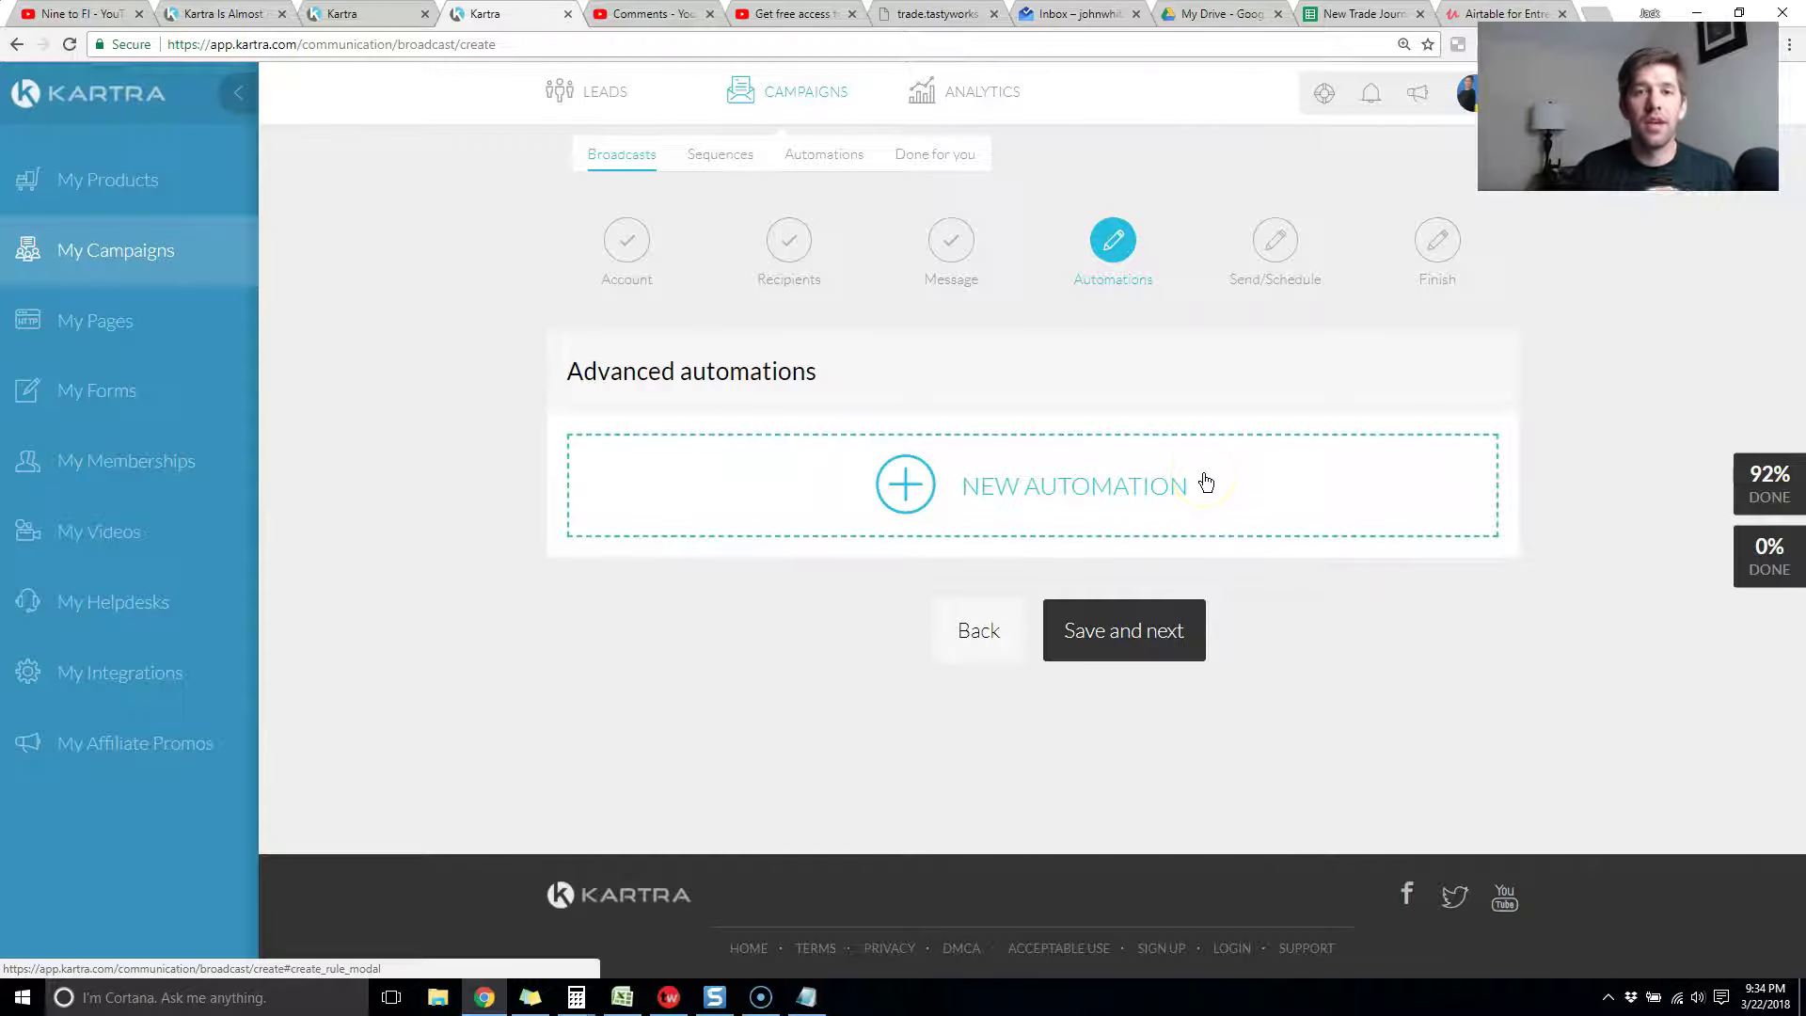
{"action": "left_click", "coordinate": [1000, 494]}
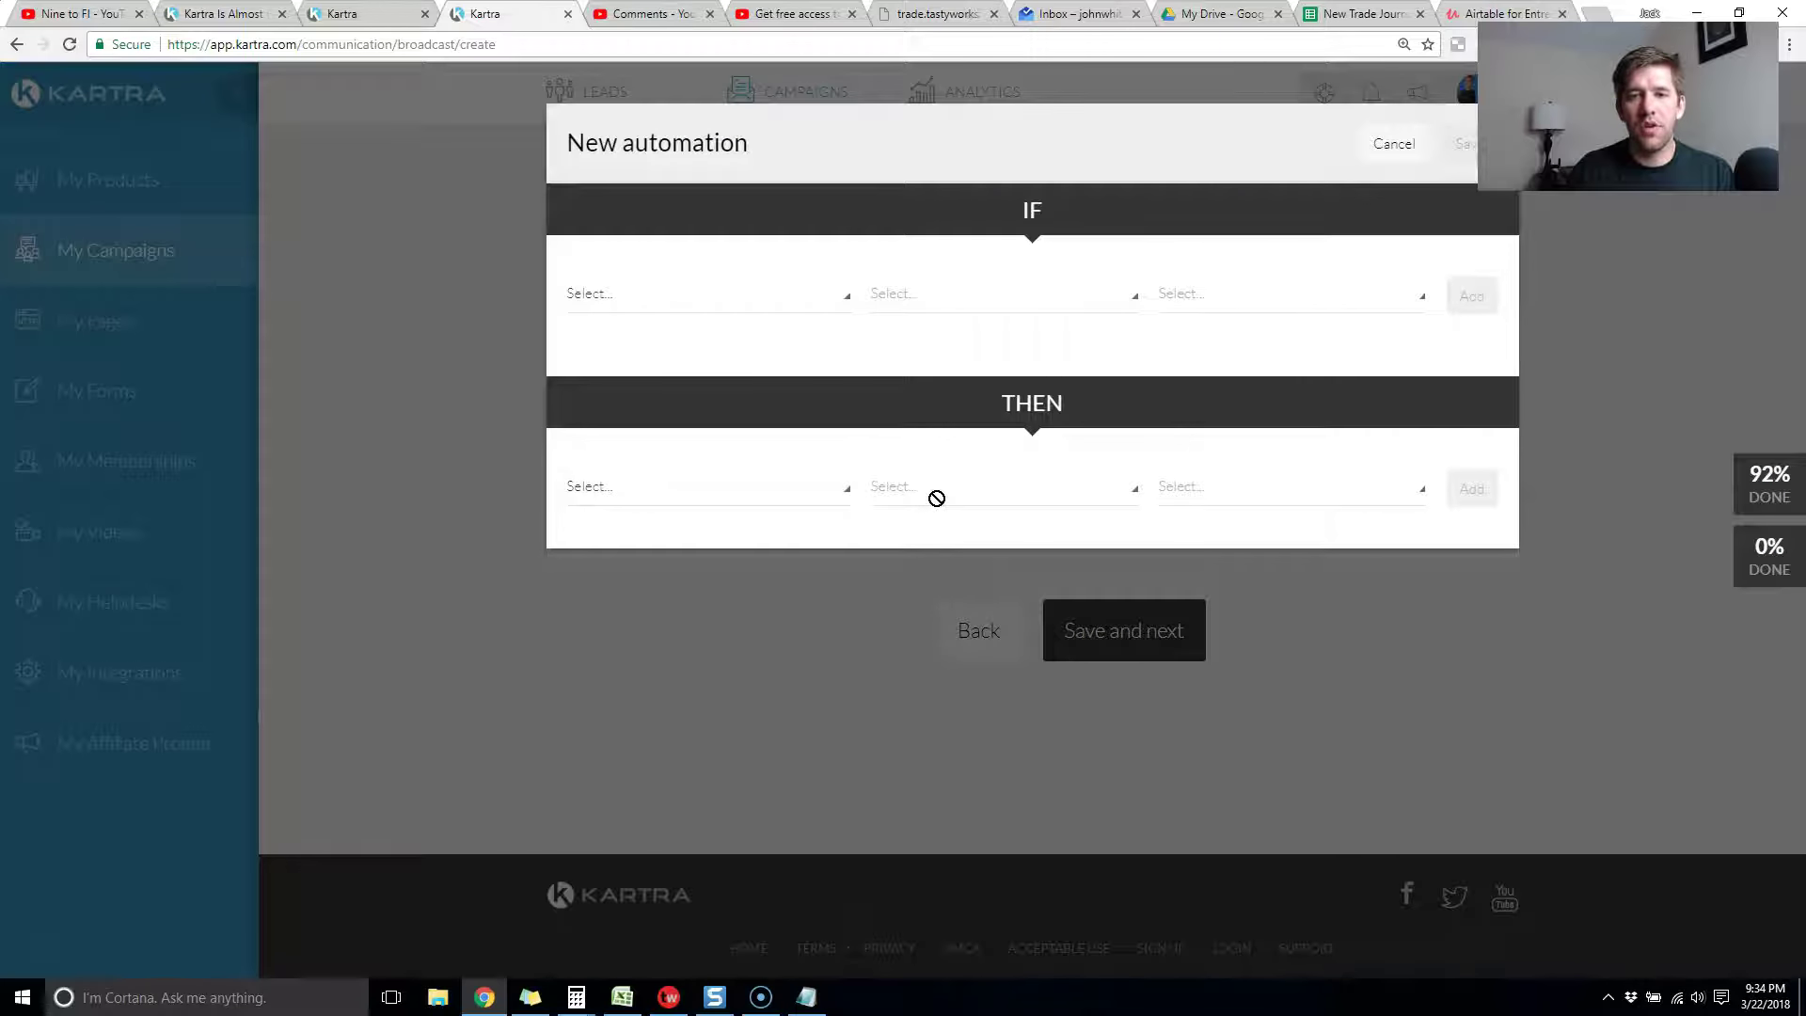
{"action": "left_click", "coordinate": [735, 306]}
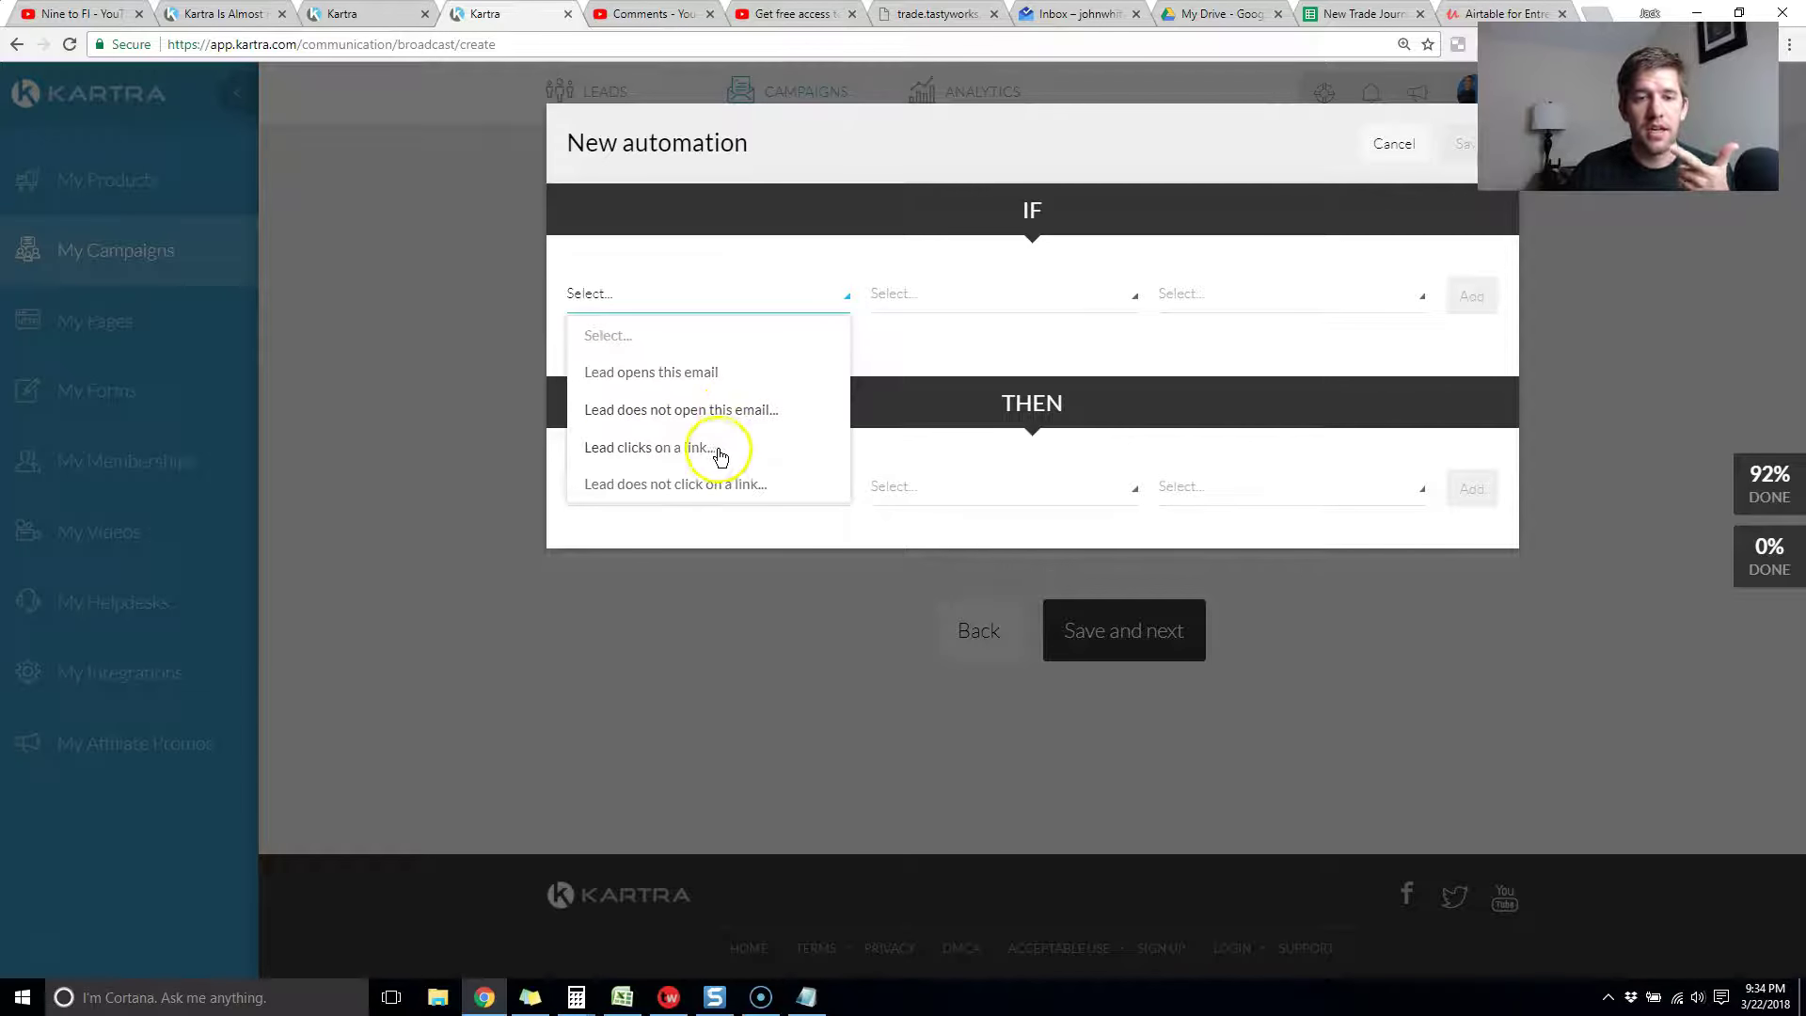
{"action": "left_click", "coordinate": [678, 381]}
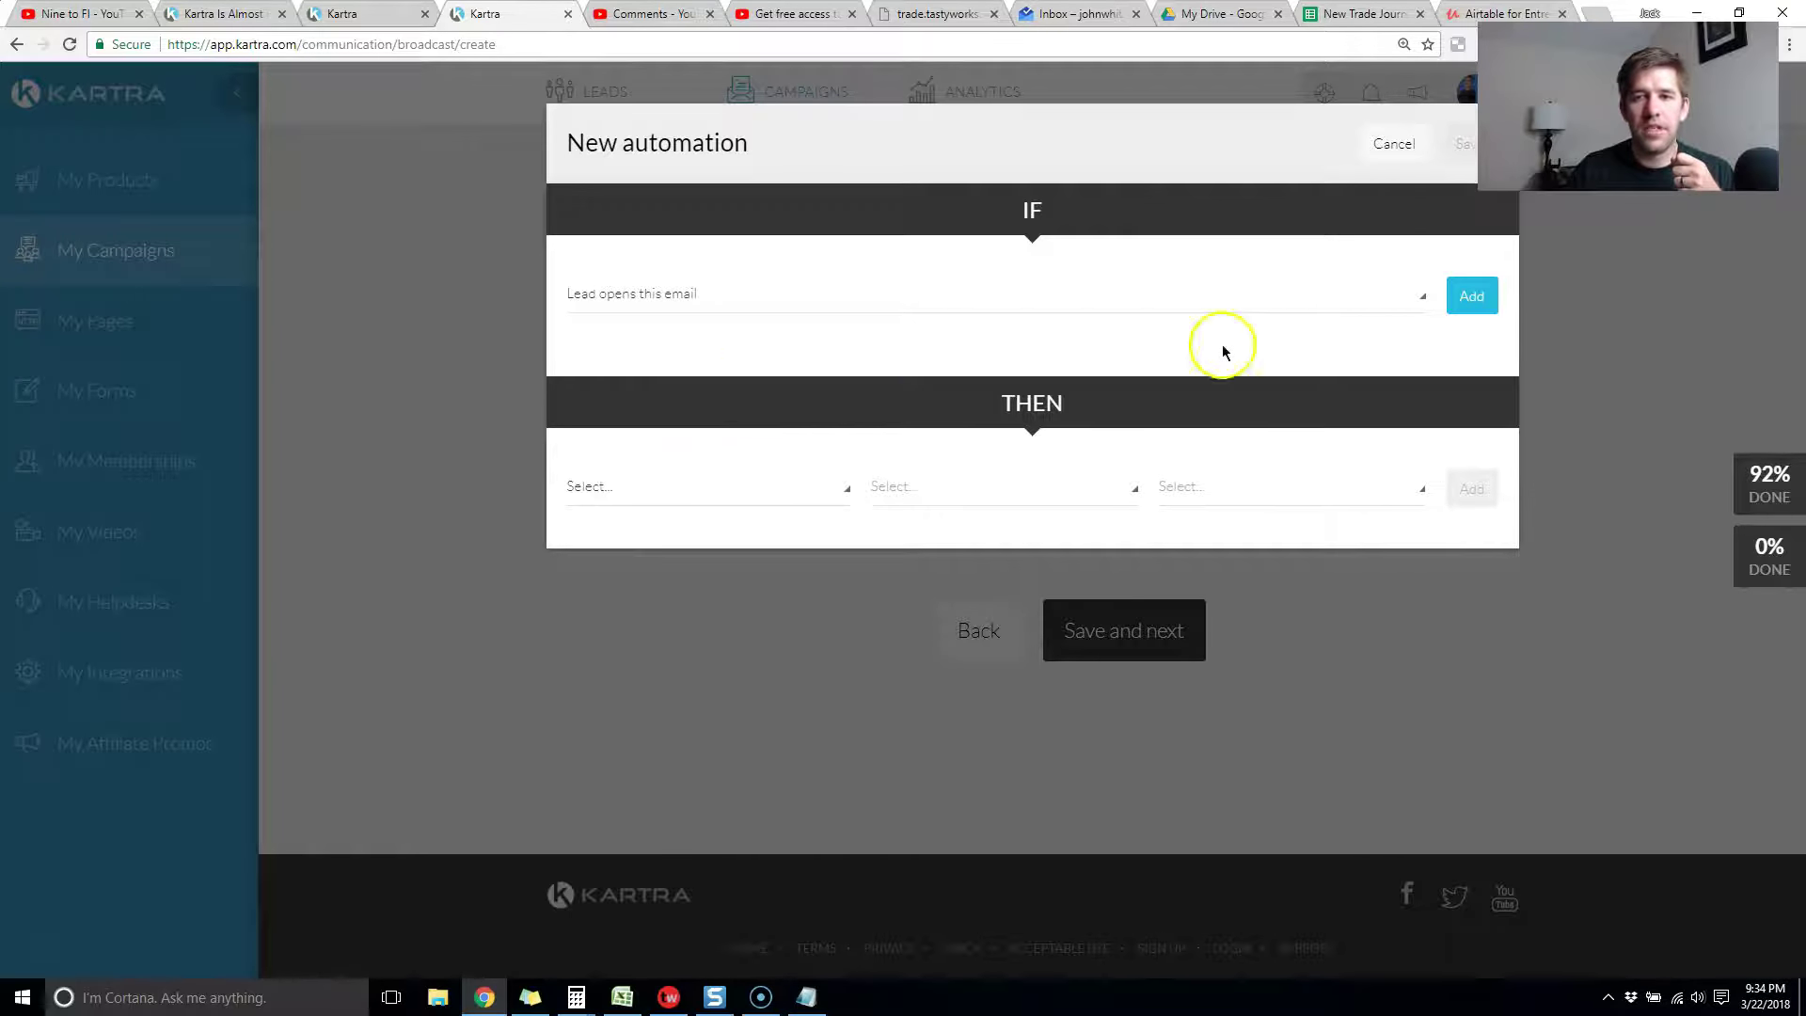
{"action": "left_click", "coordinate": [1473, 297]}
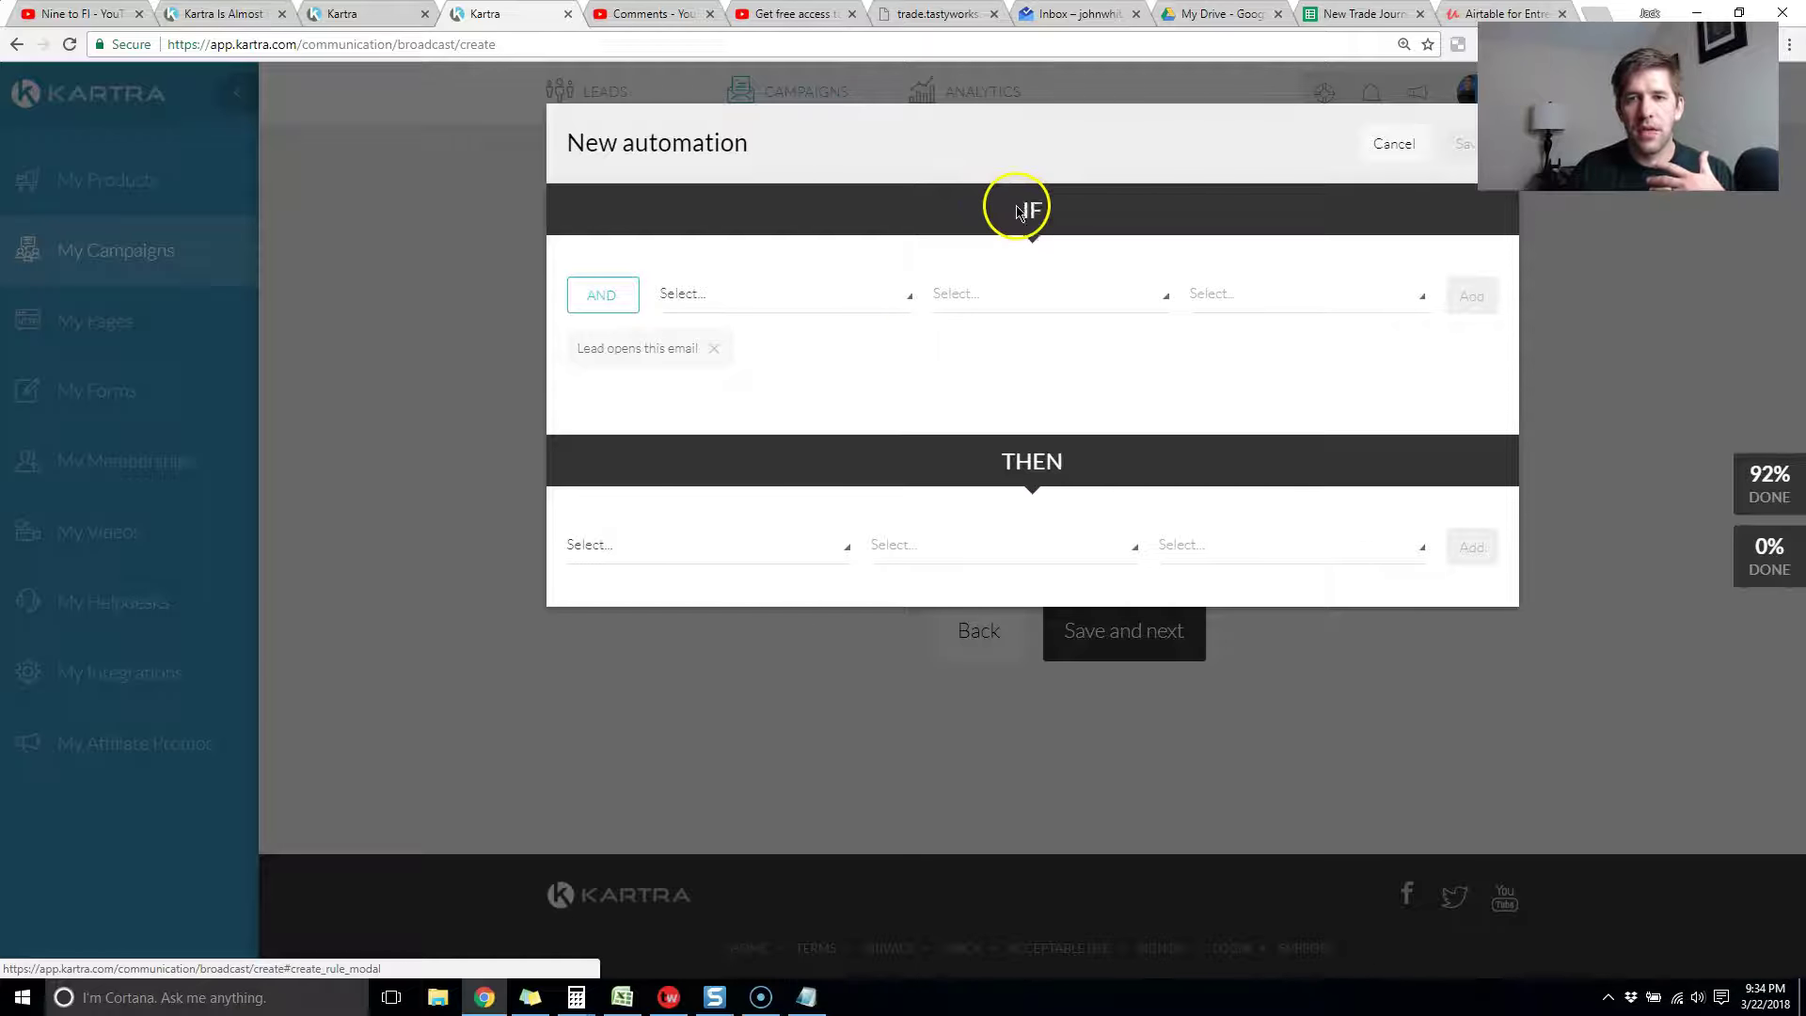
- Make the automation give the lead 3 points, then save it
{"action": "left_click", "coordinate": [742, 553]}
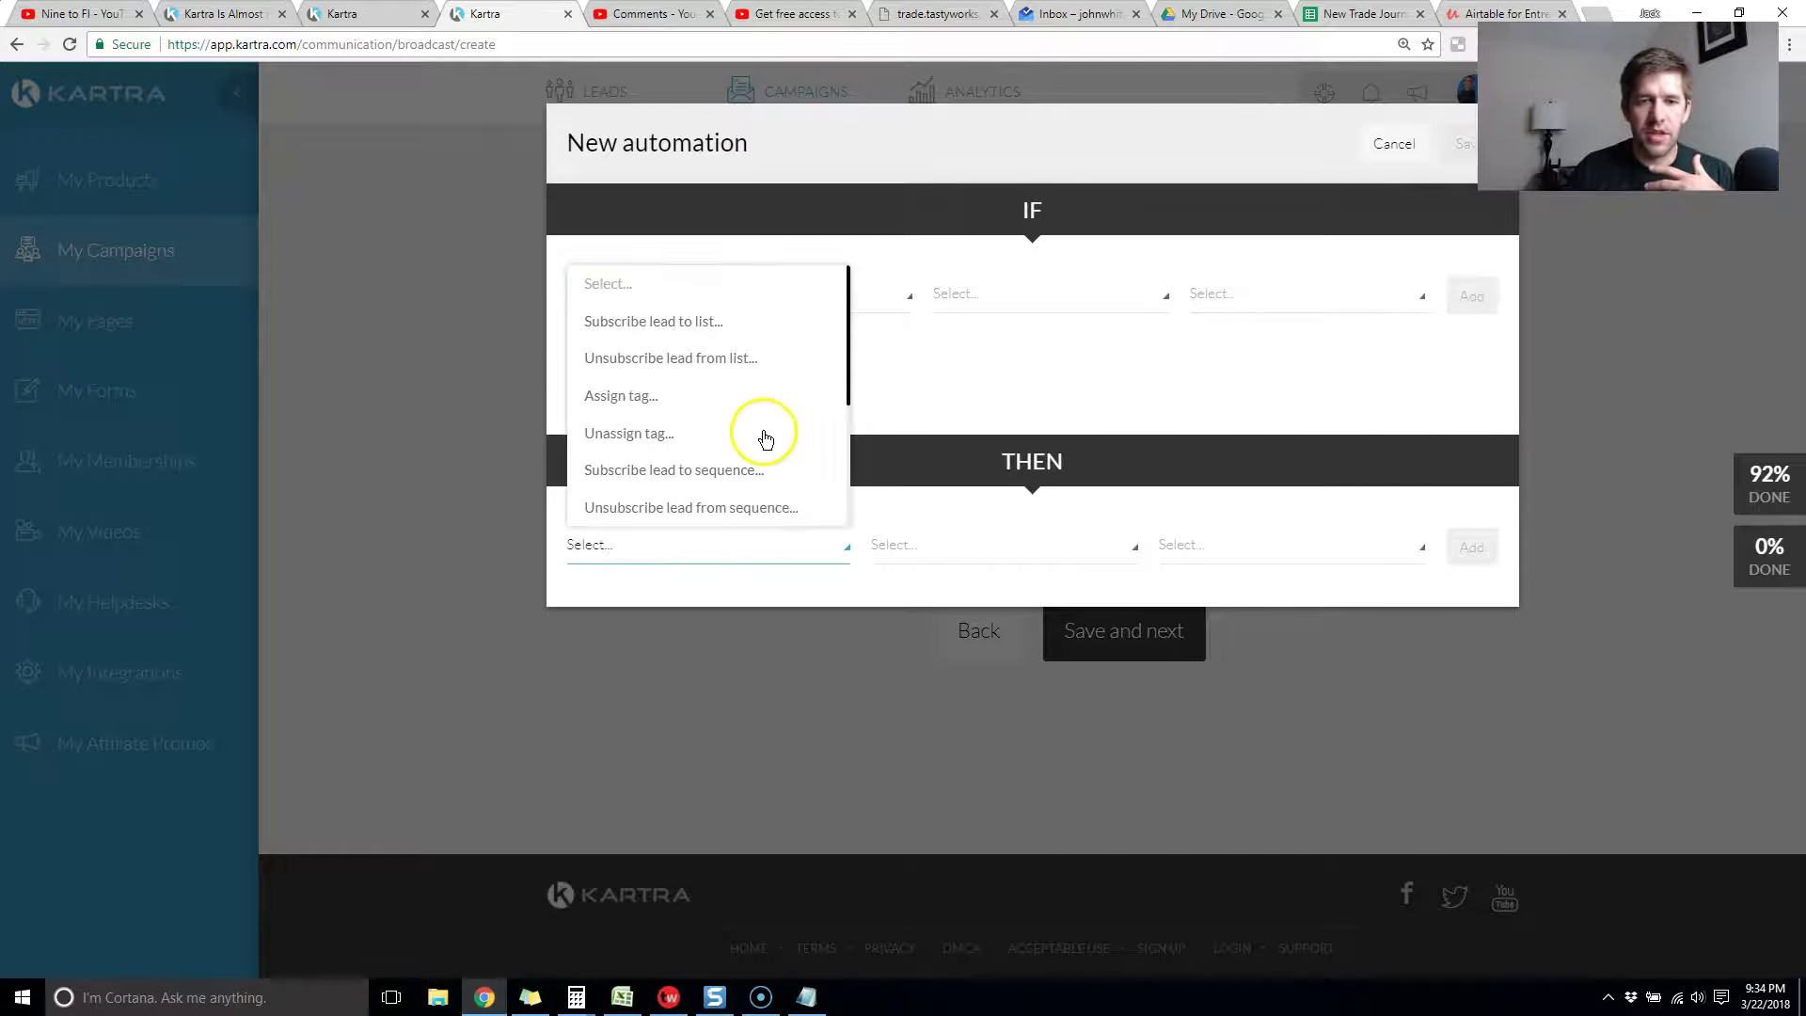
{"action": "scroll", "coordinate": [767, 425], "scroll_direction": "down", "scroll_amount": 2}
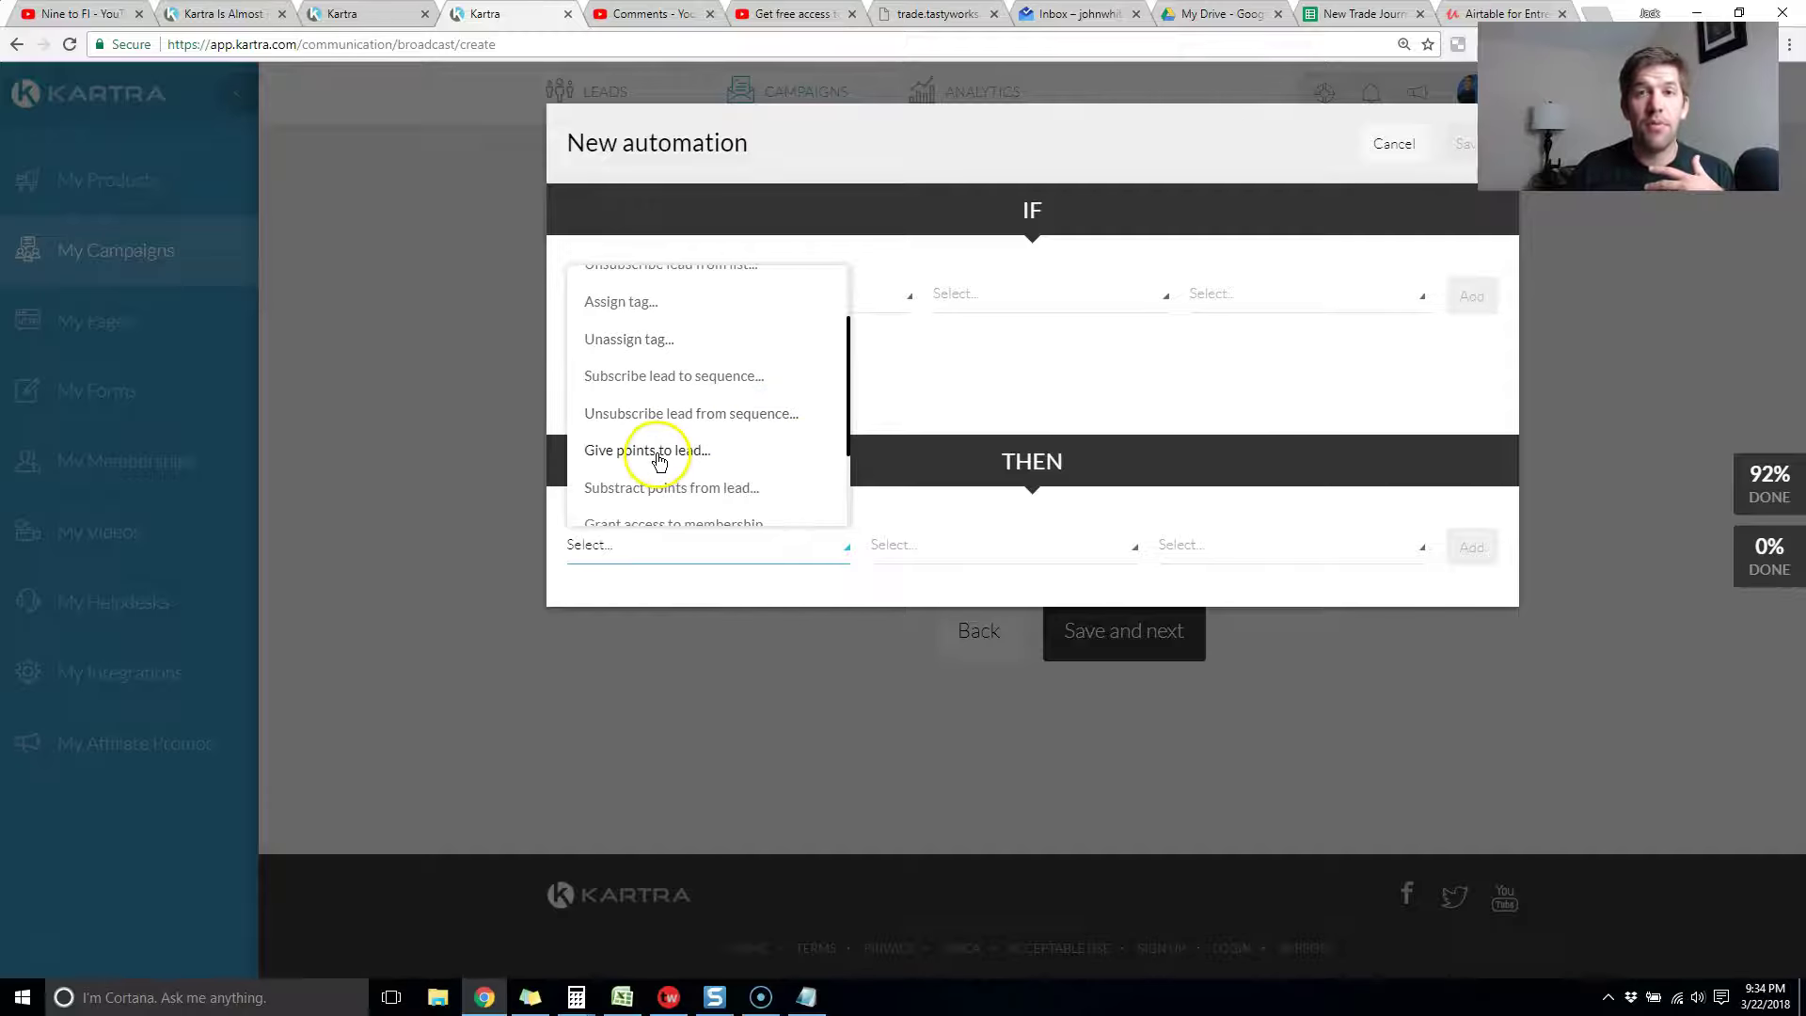
{"action": "left_click", "coordinate": [657, 460]}
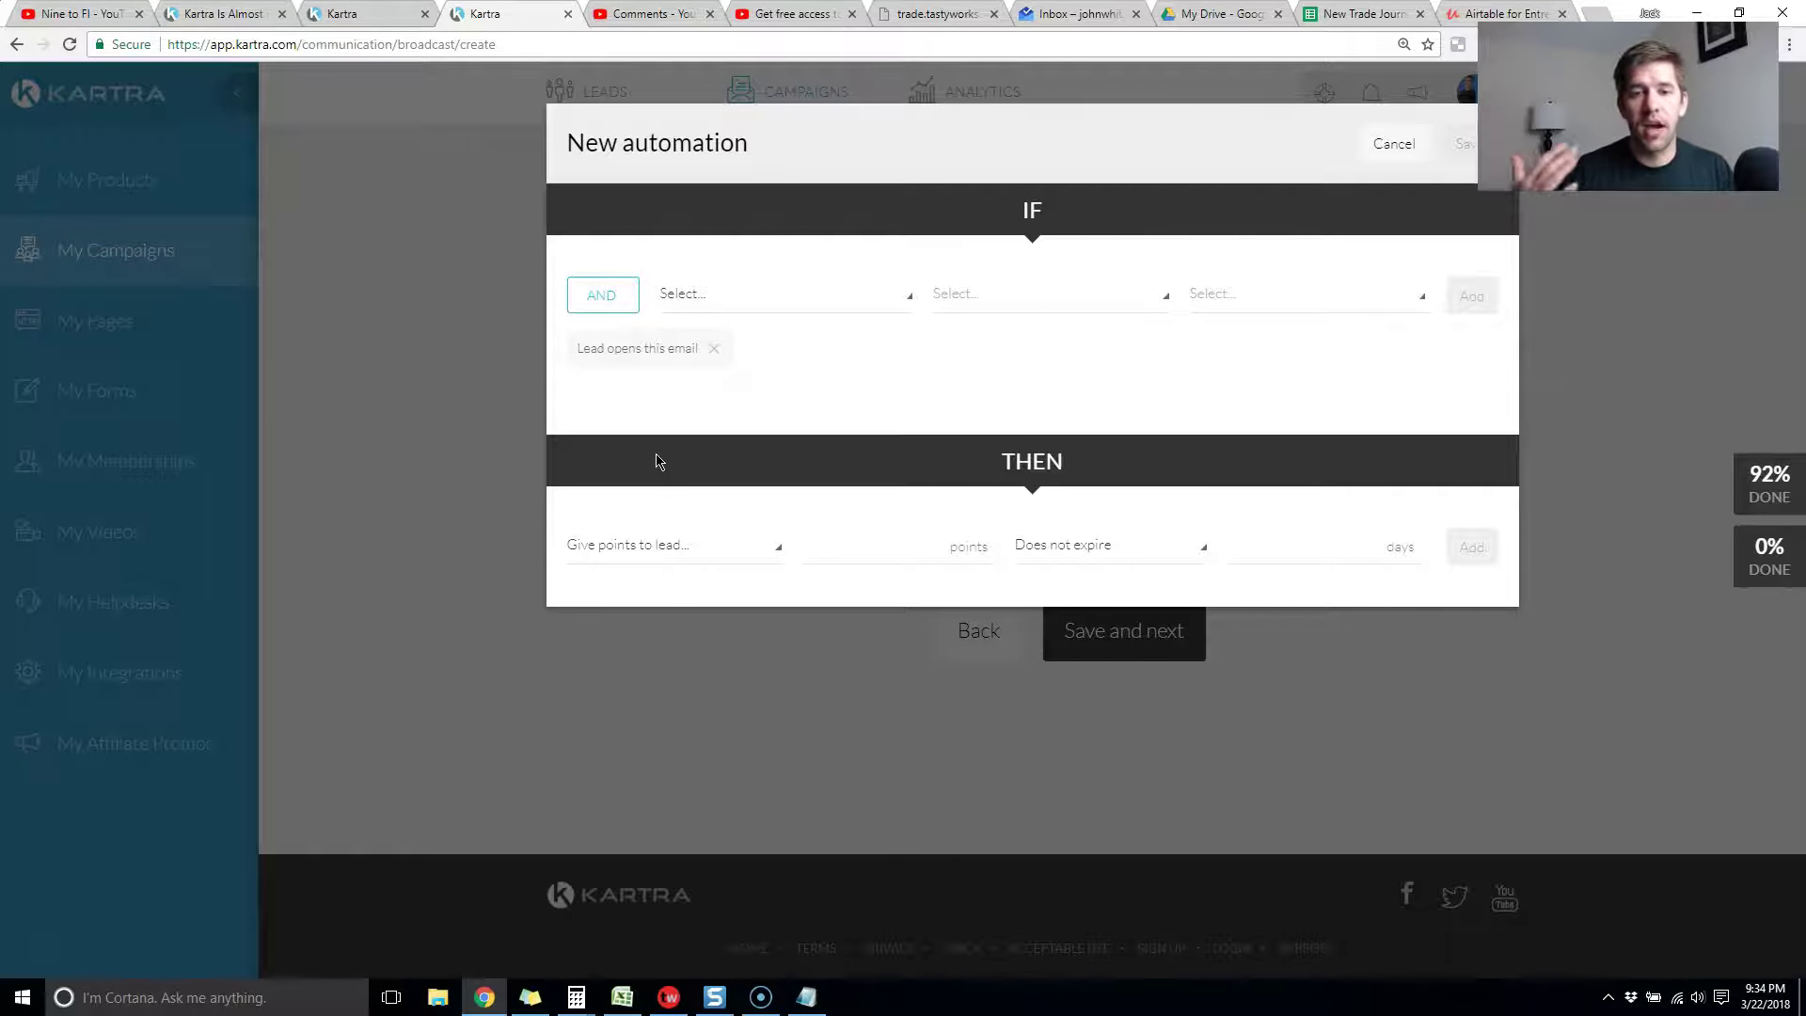
{"action": "left_click", "coordinate": [844, 537]}
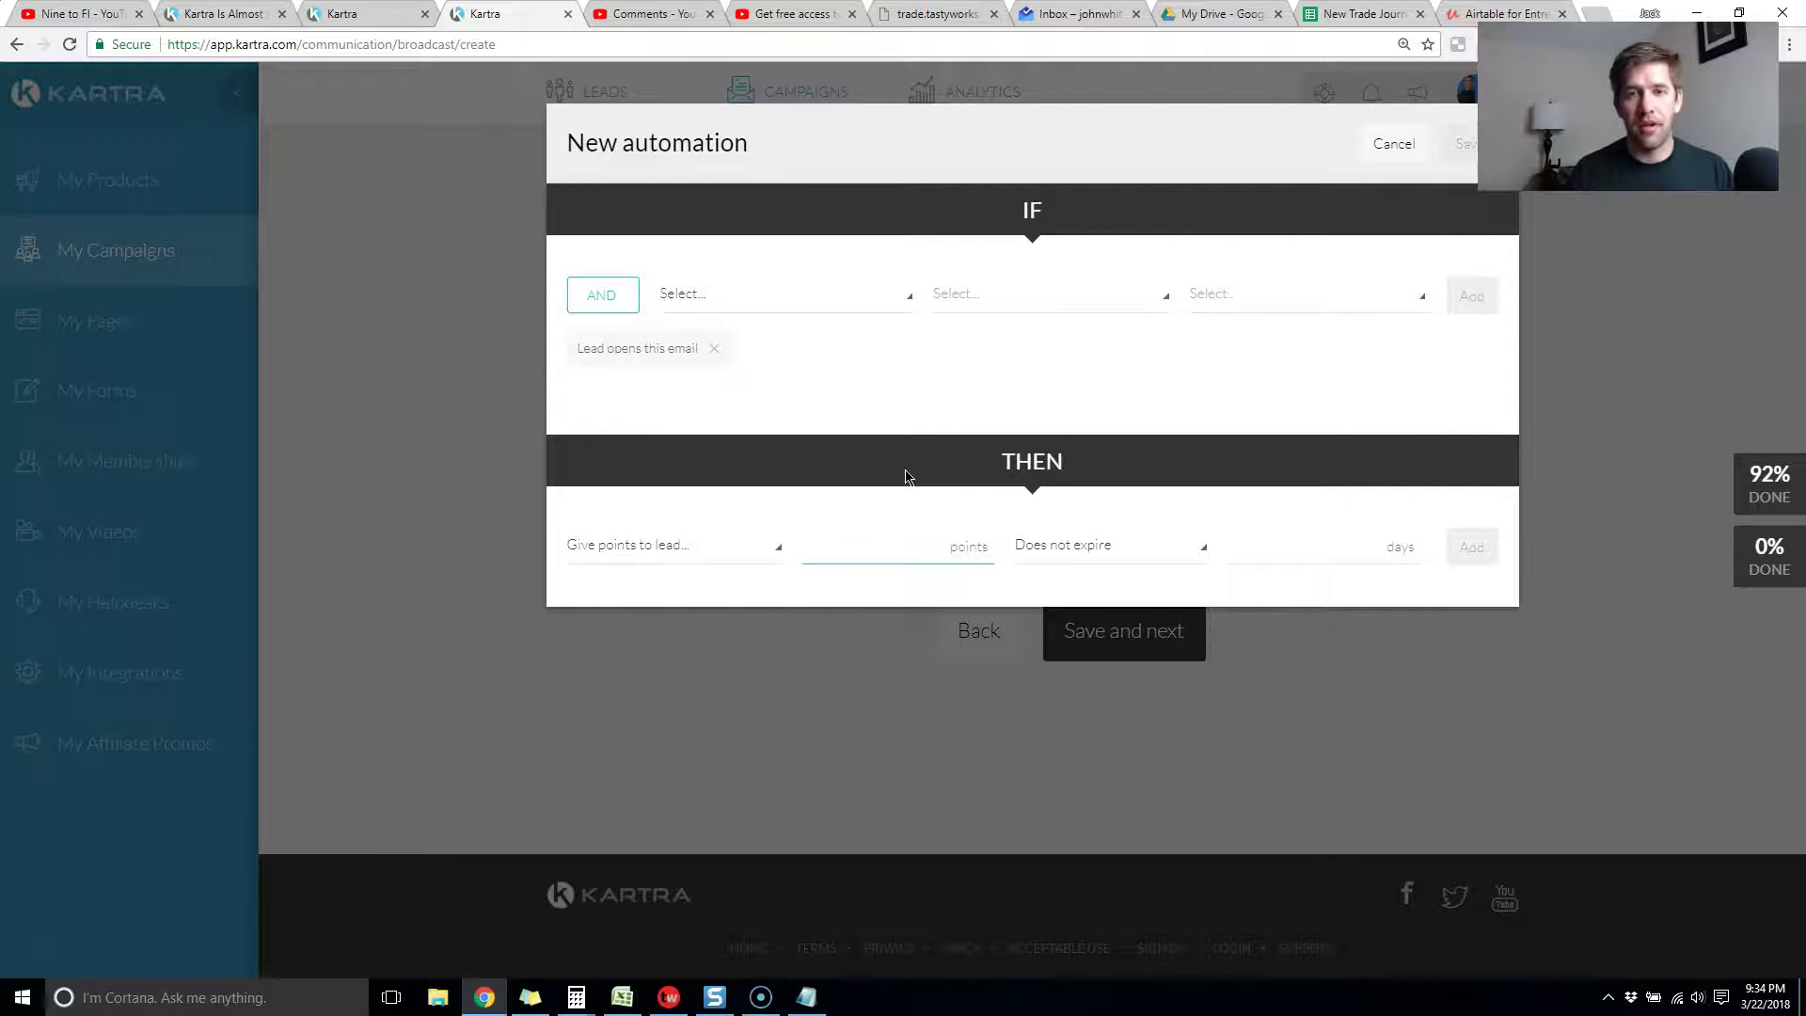
{"action": "left_click", "coordinate": [883, 537]}
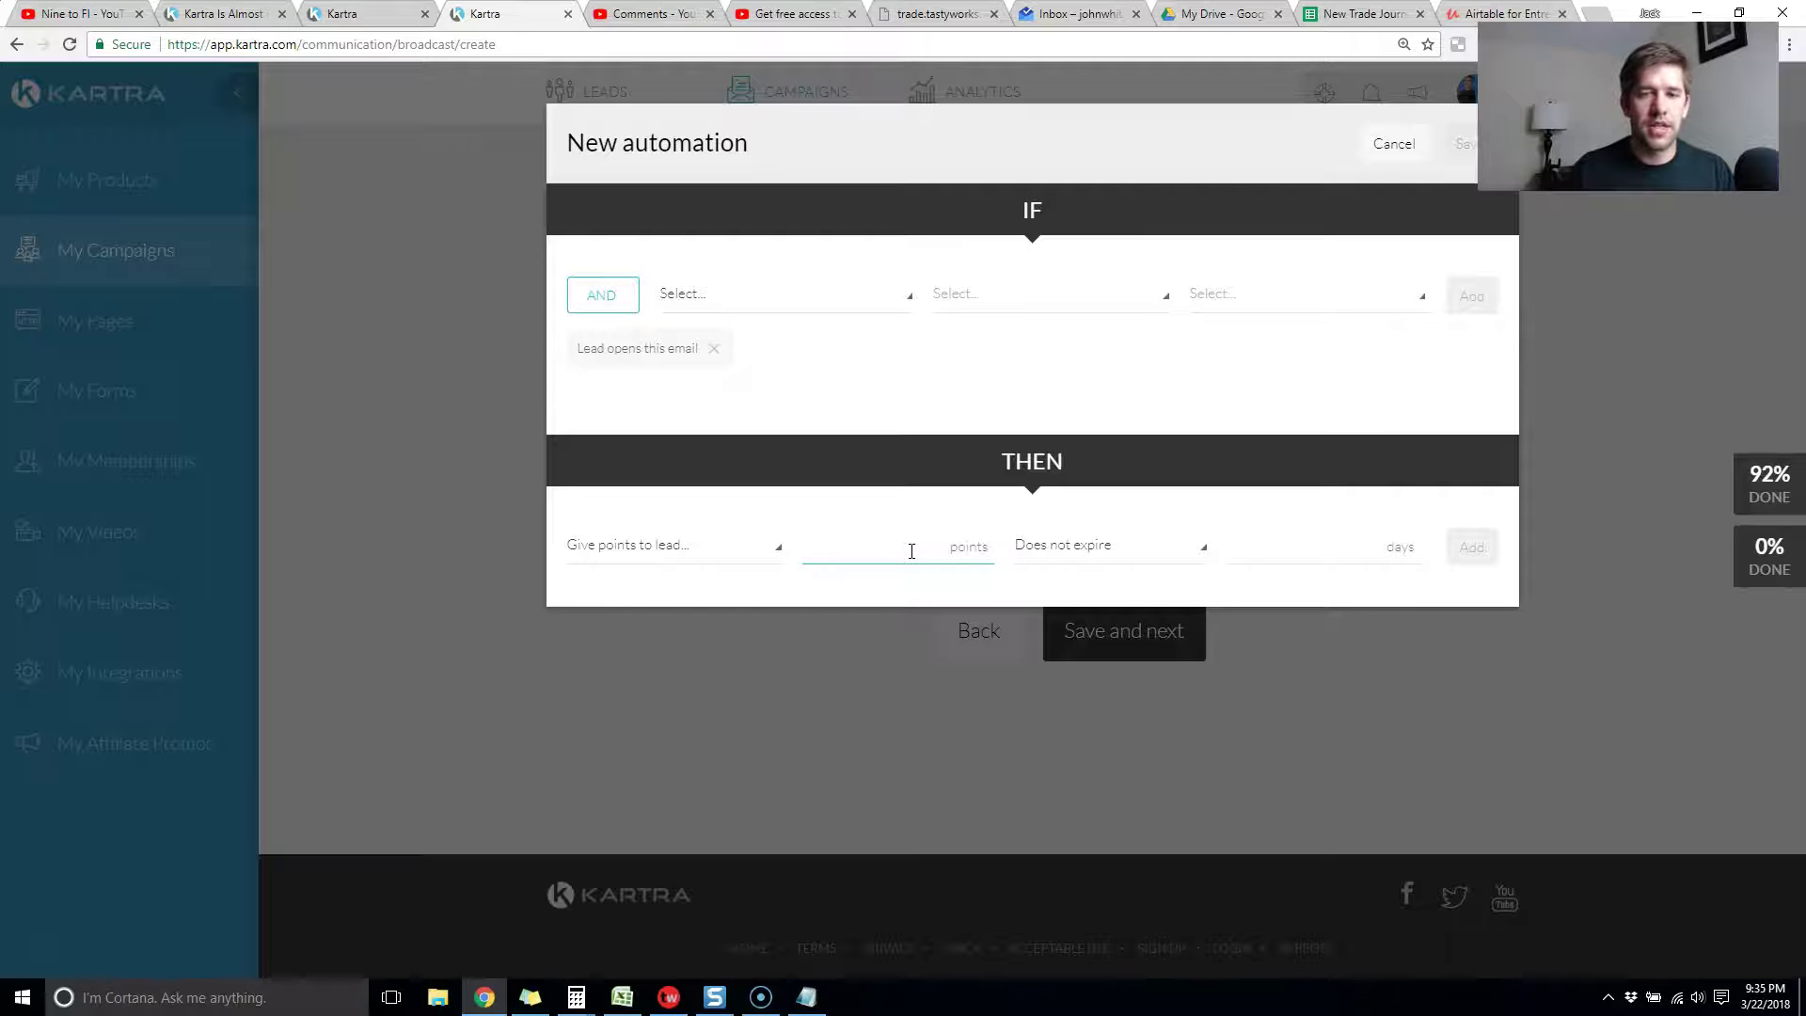
{"action": "type", "text": "3"}
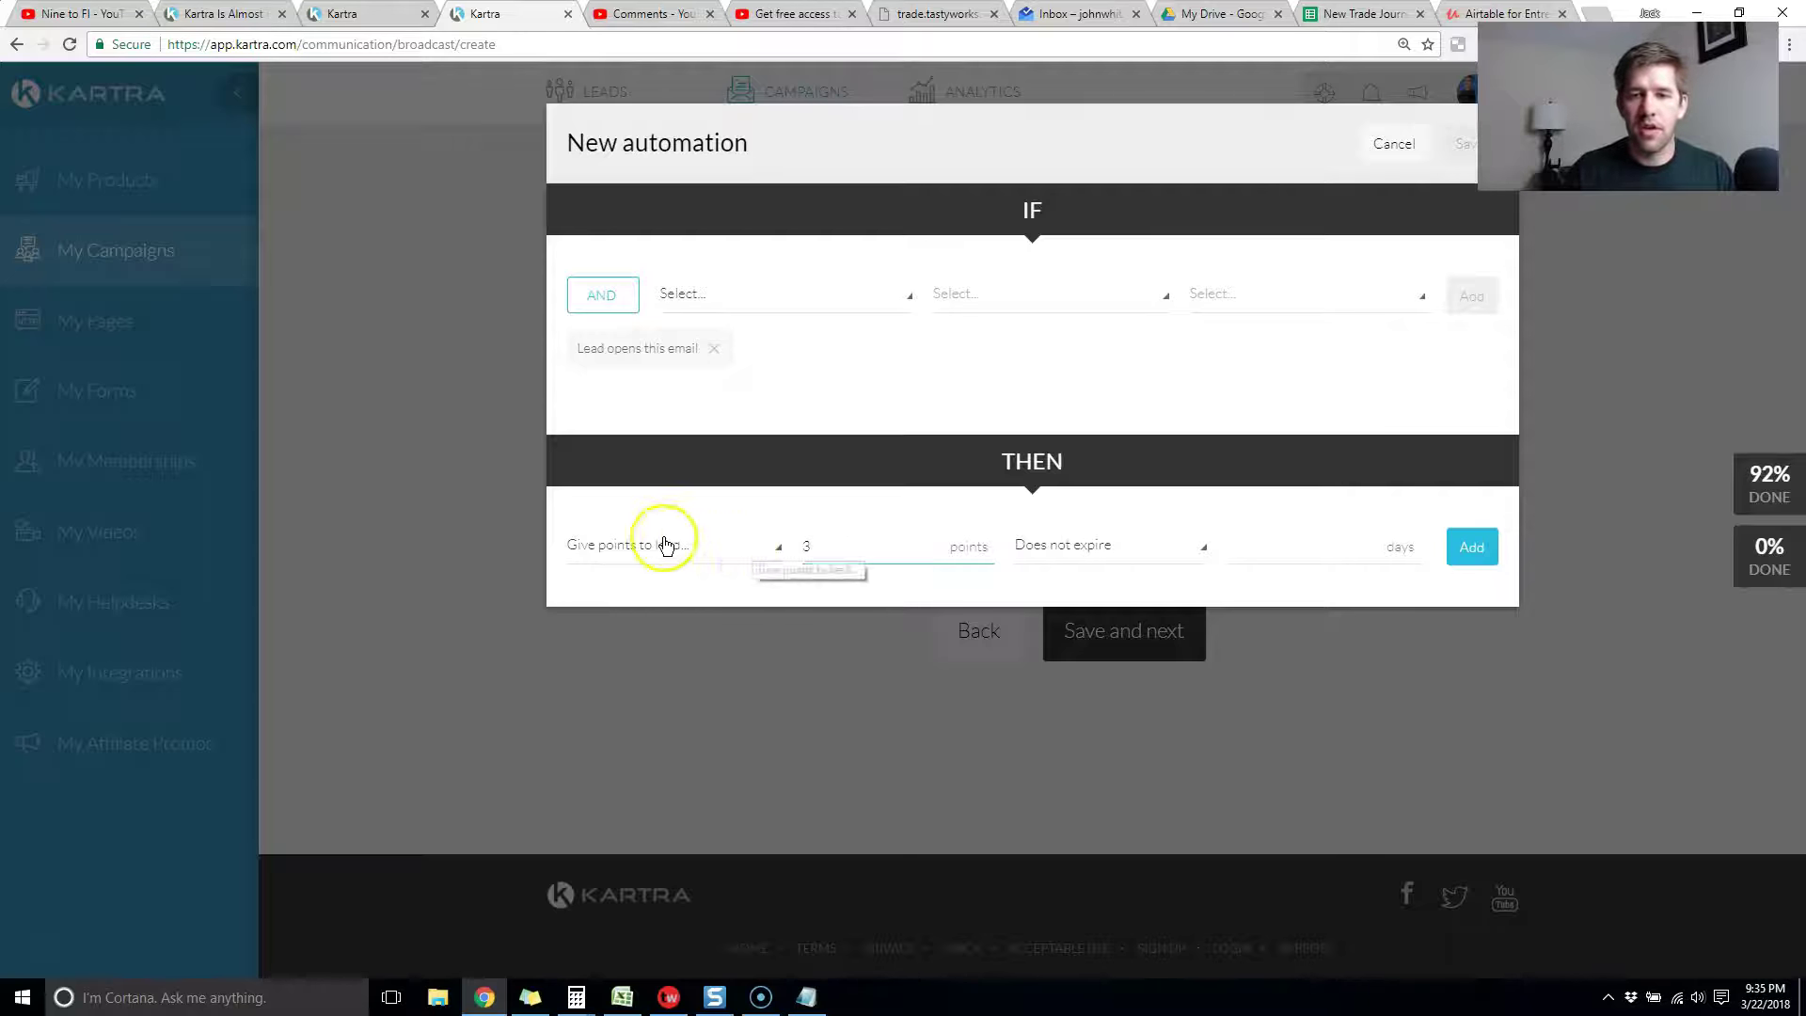
{"action": "left_click", "coordinate": [1473, 550]}
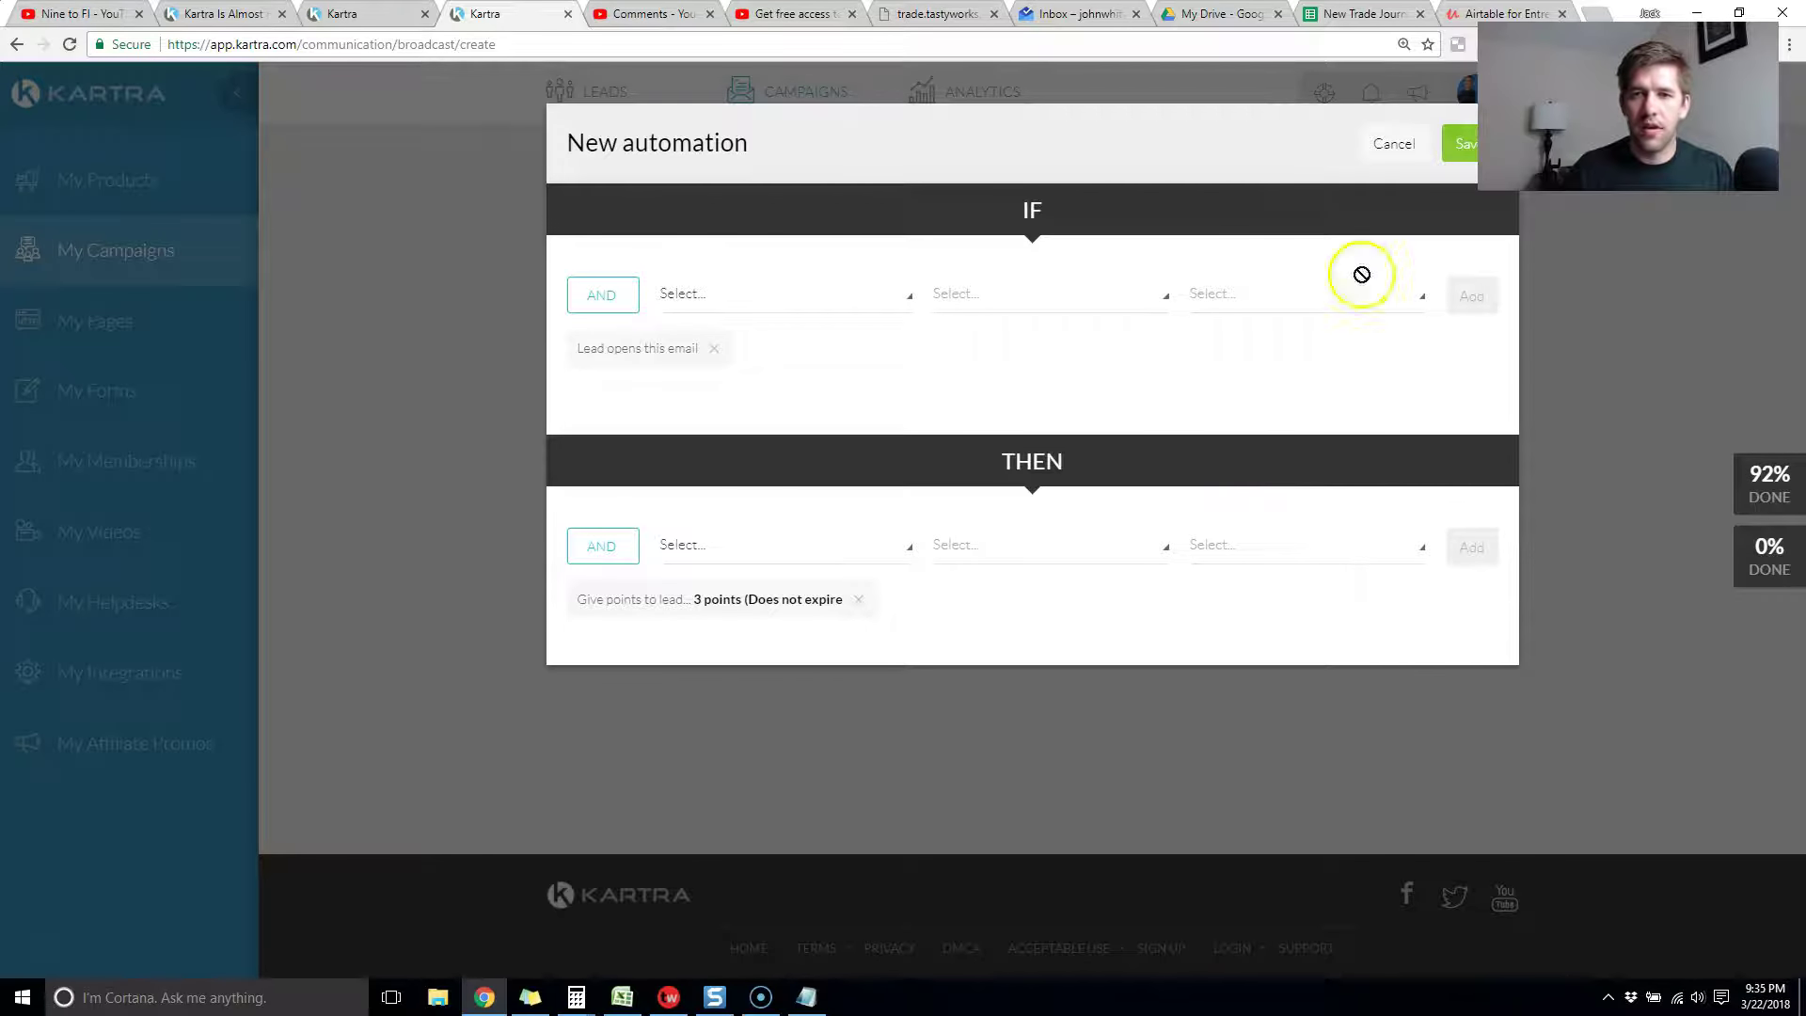
{"action": "left_click", "coordinate": [1460, 143]}
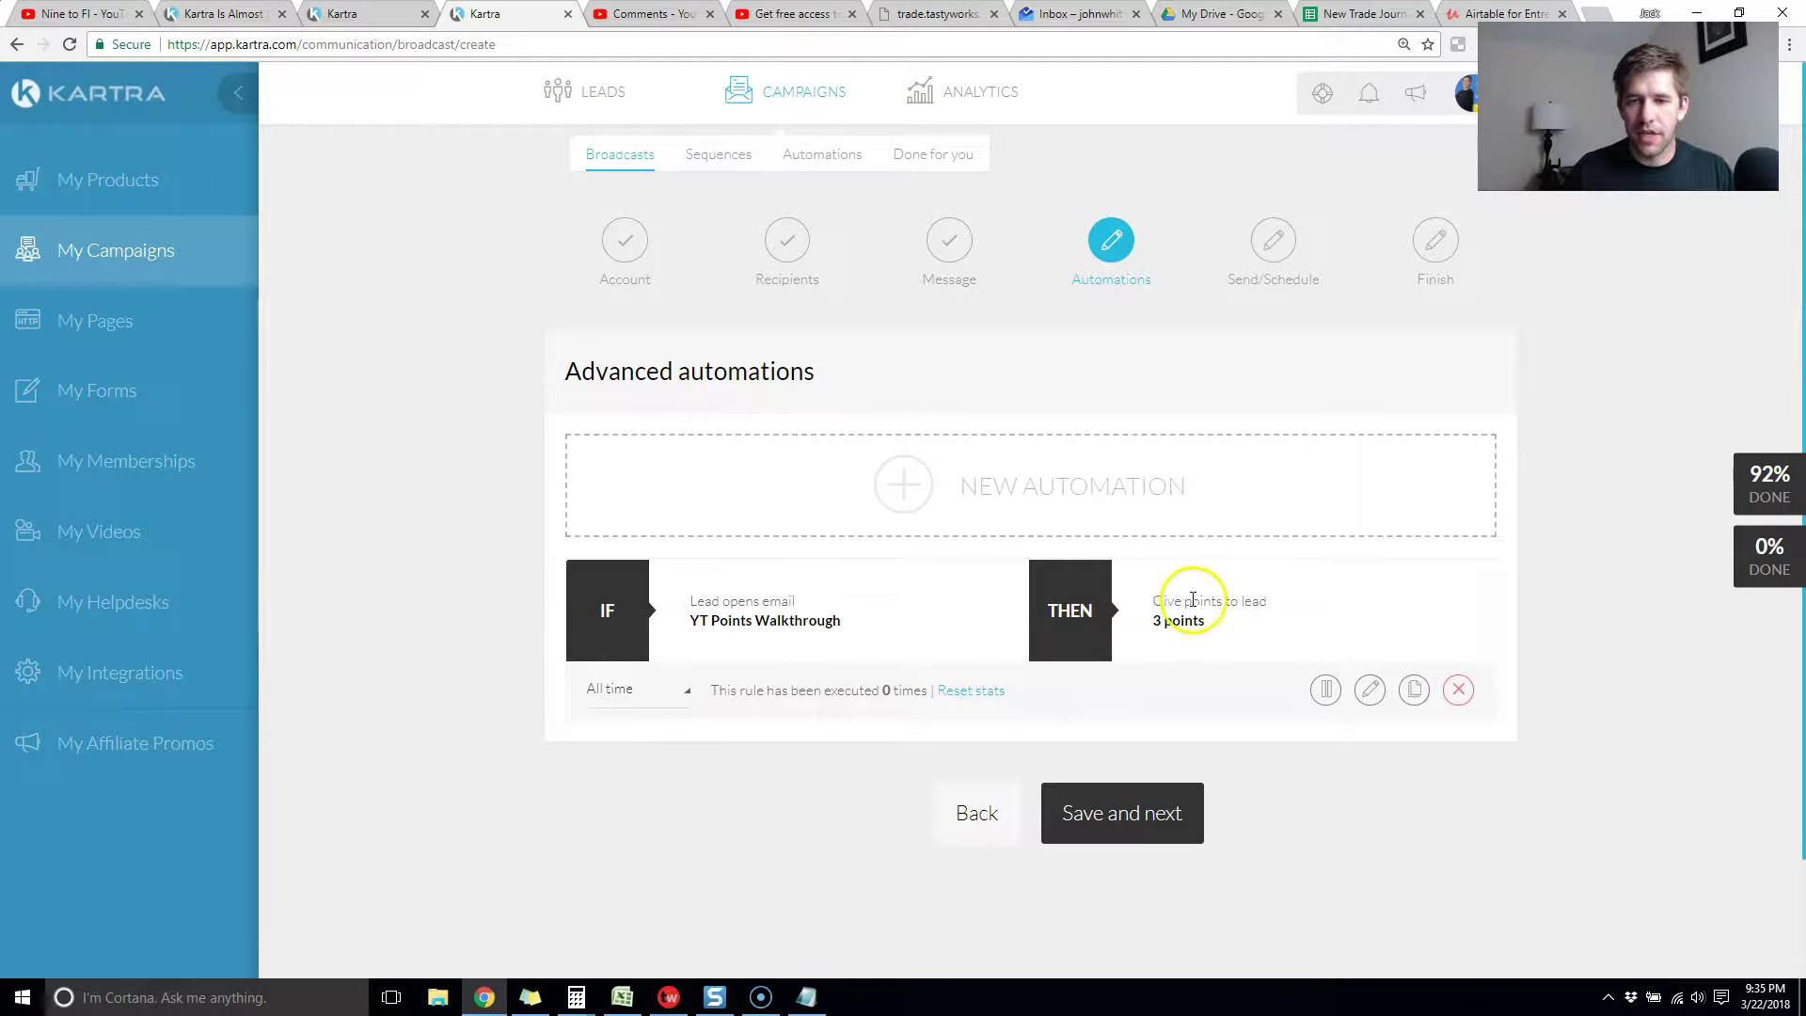
- Start a new automation triggered when the lead doesn't open the email within 96 hours
{"action": "left_click", "coordinate": [905, 494]}
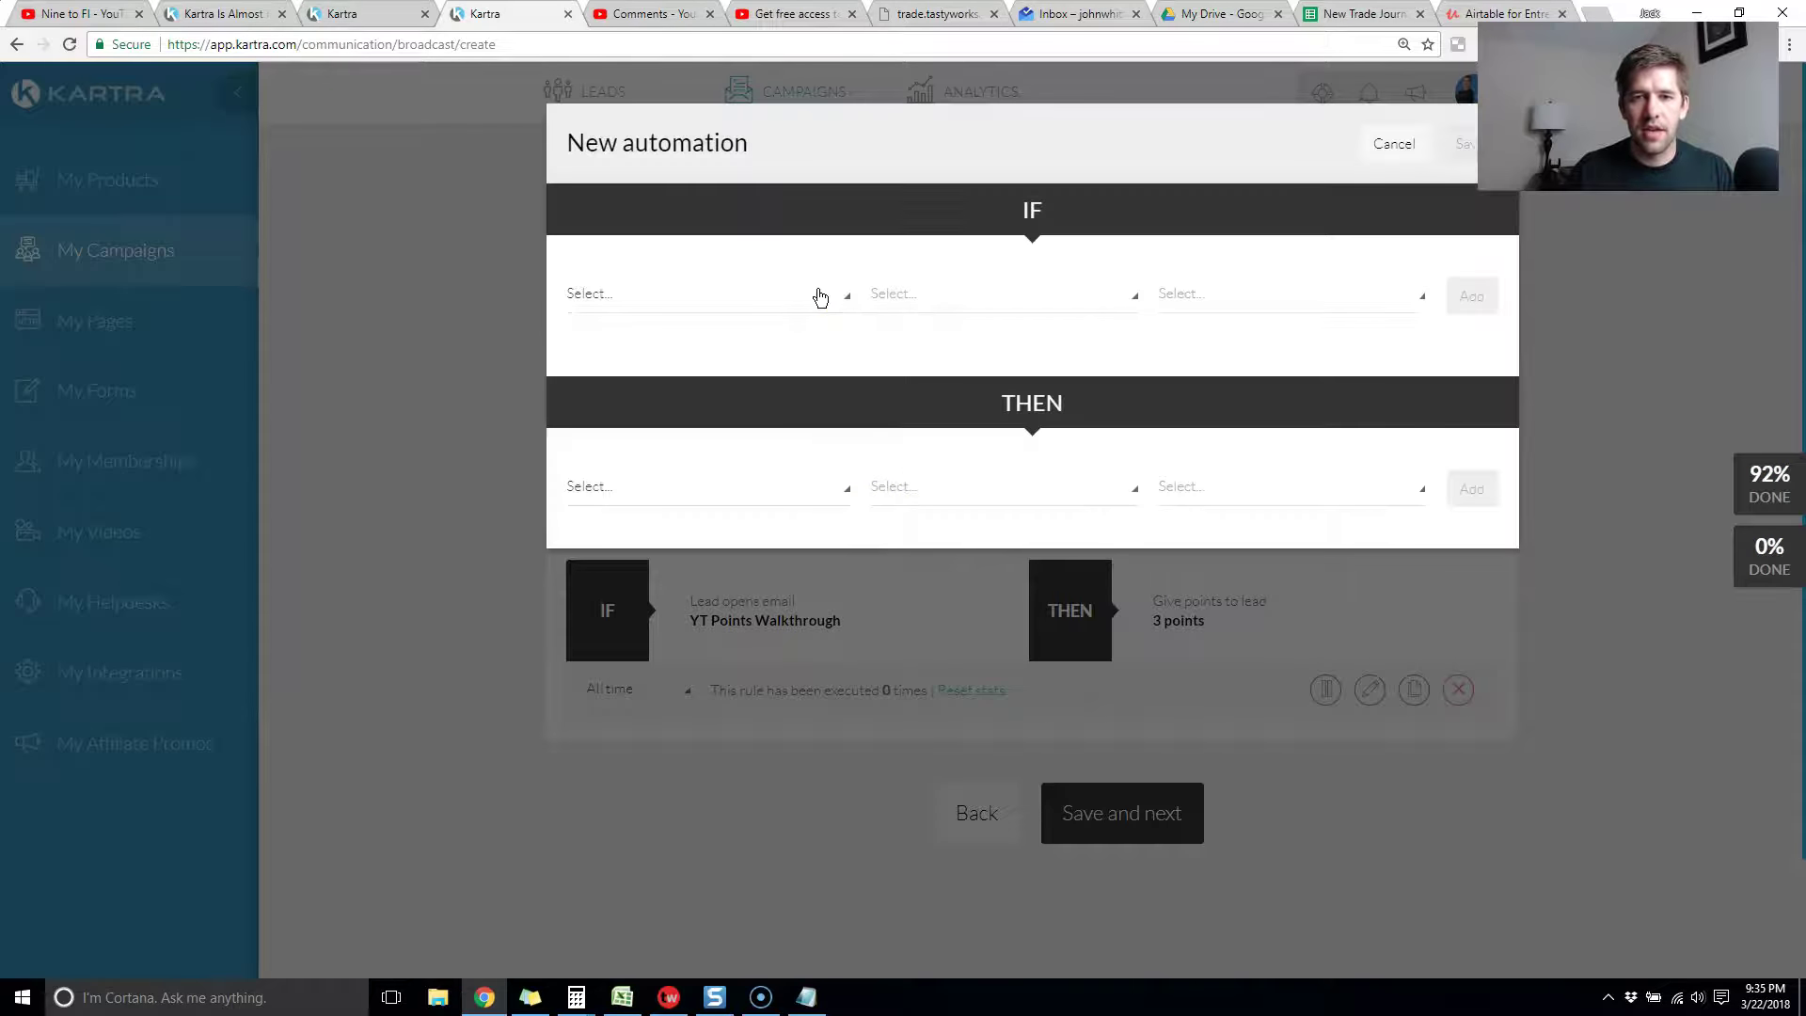
{"action": "left_click", "coordinate": [820, 297]}
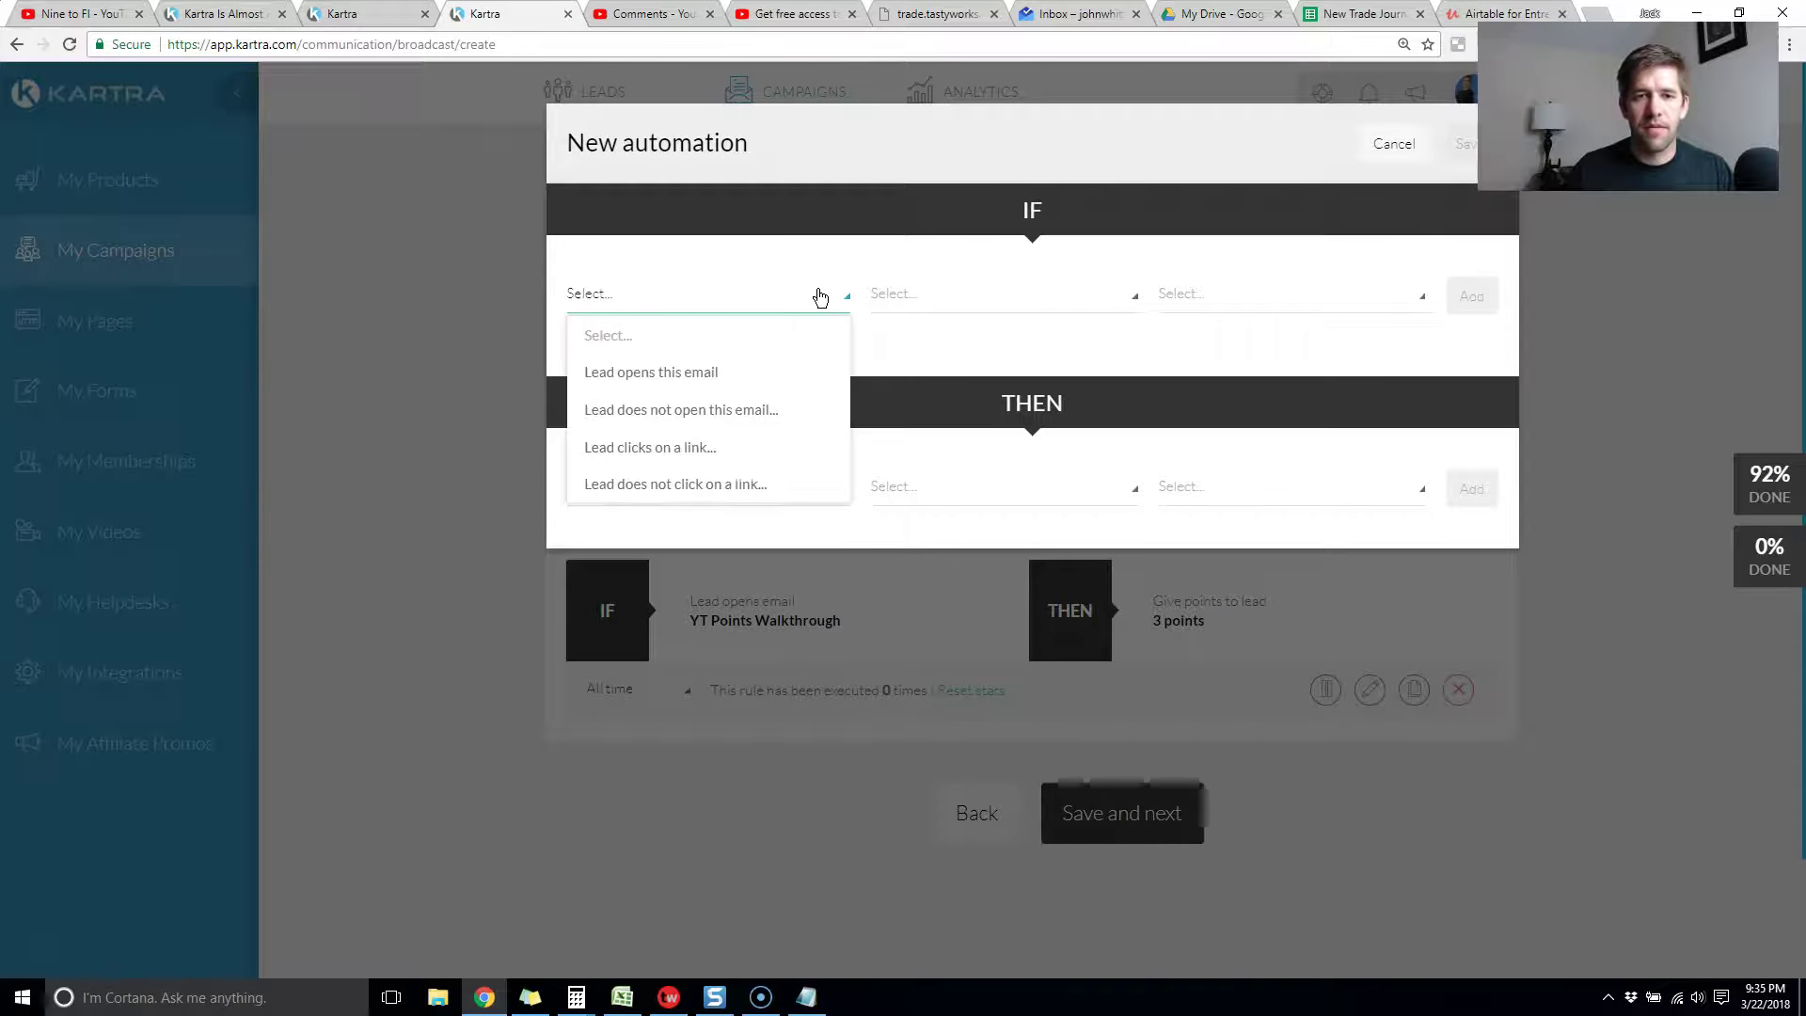
{"action": "left_click", "coordinate": [635, 414]}
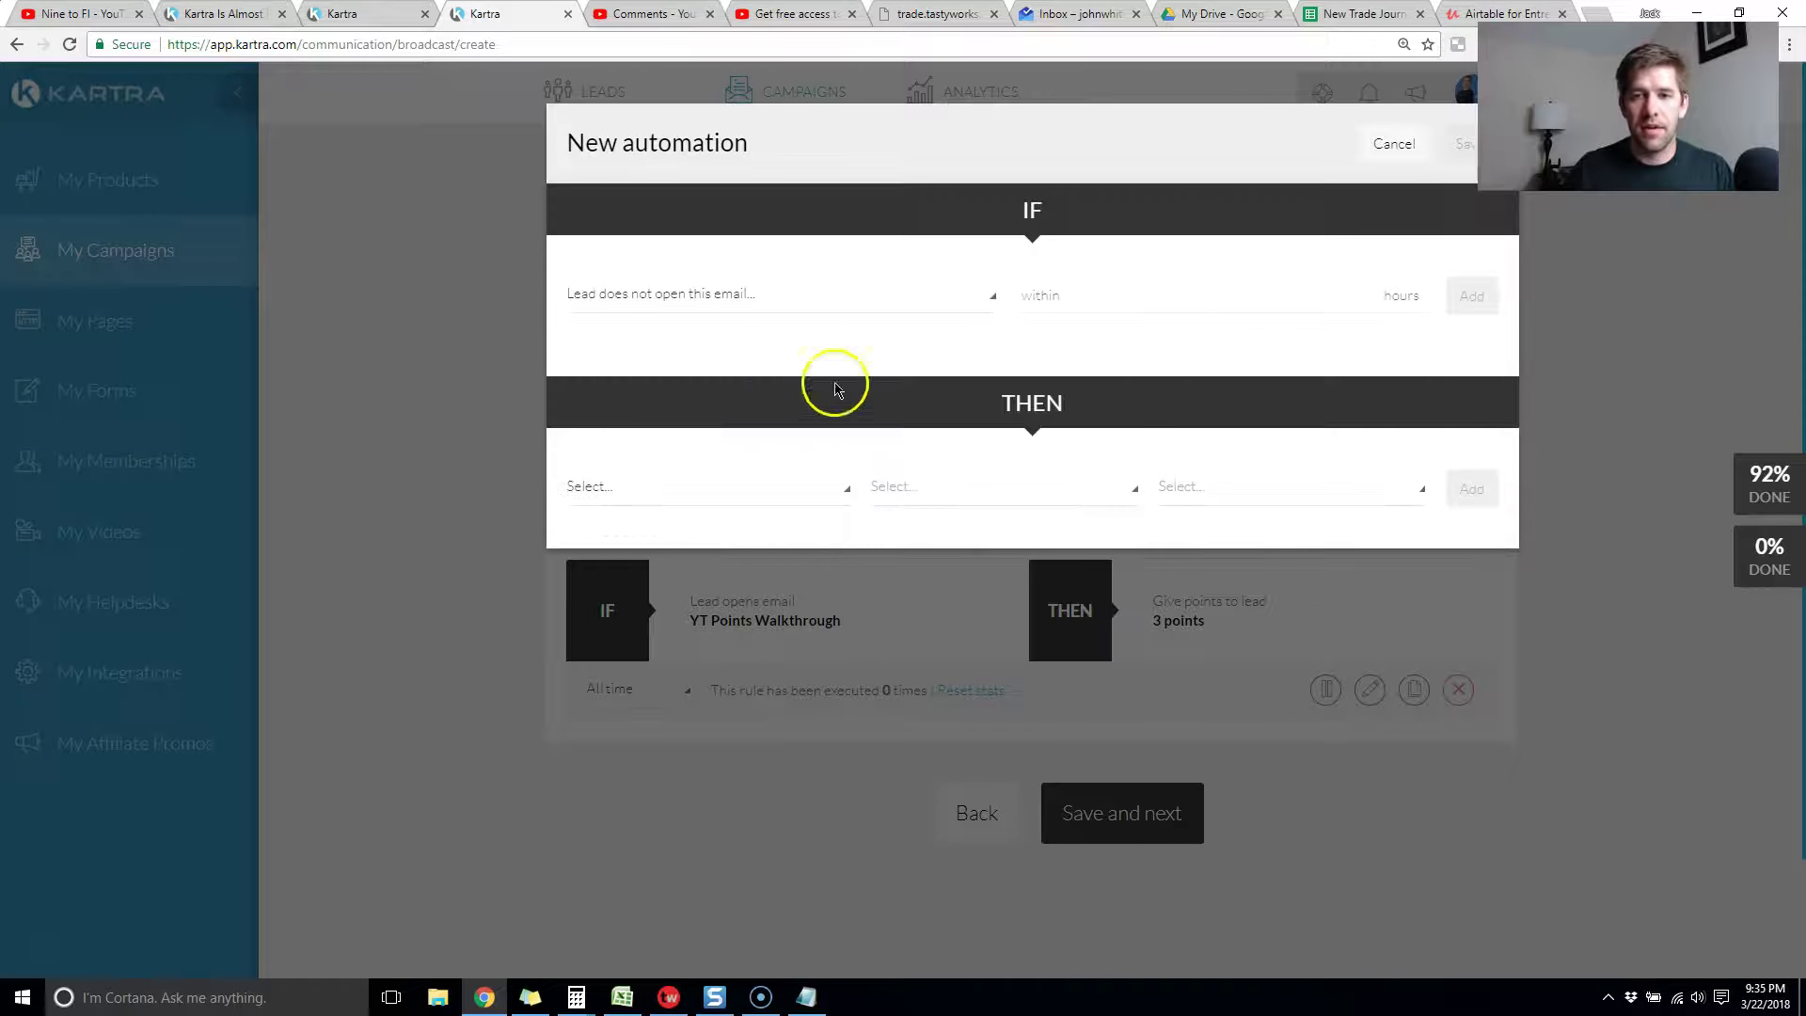
{"action": "left_click", "coordinate": [1215, 296]}
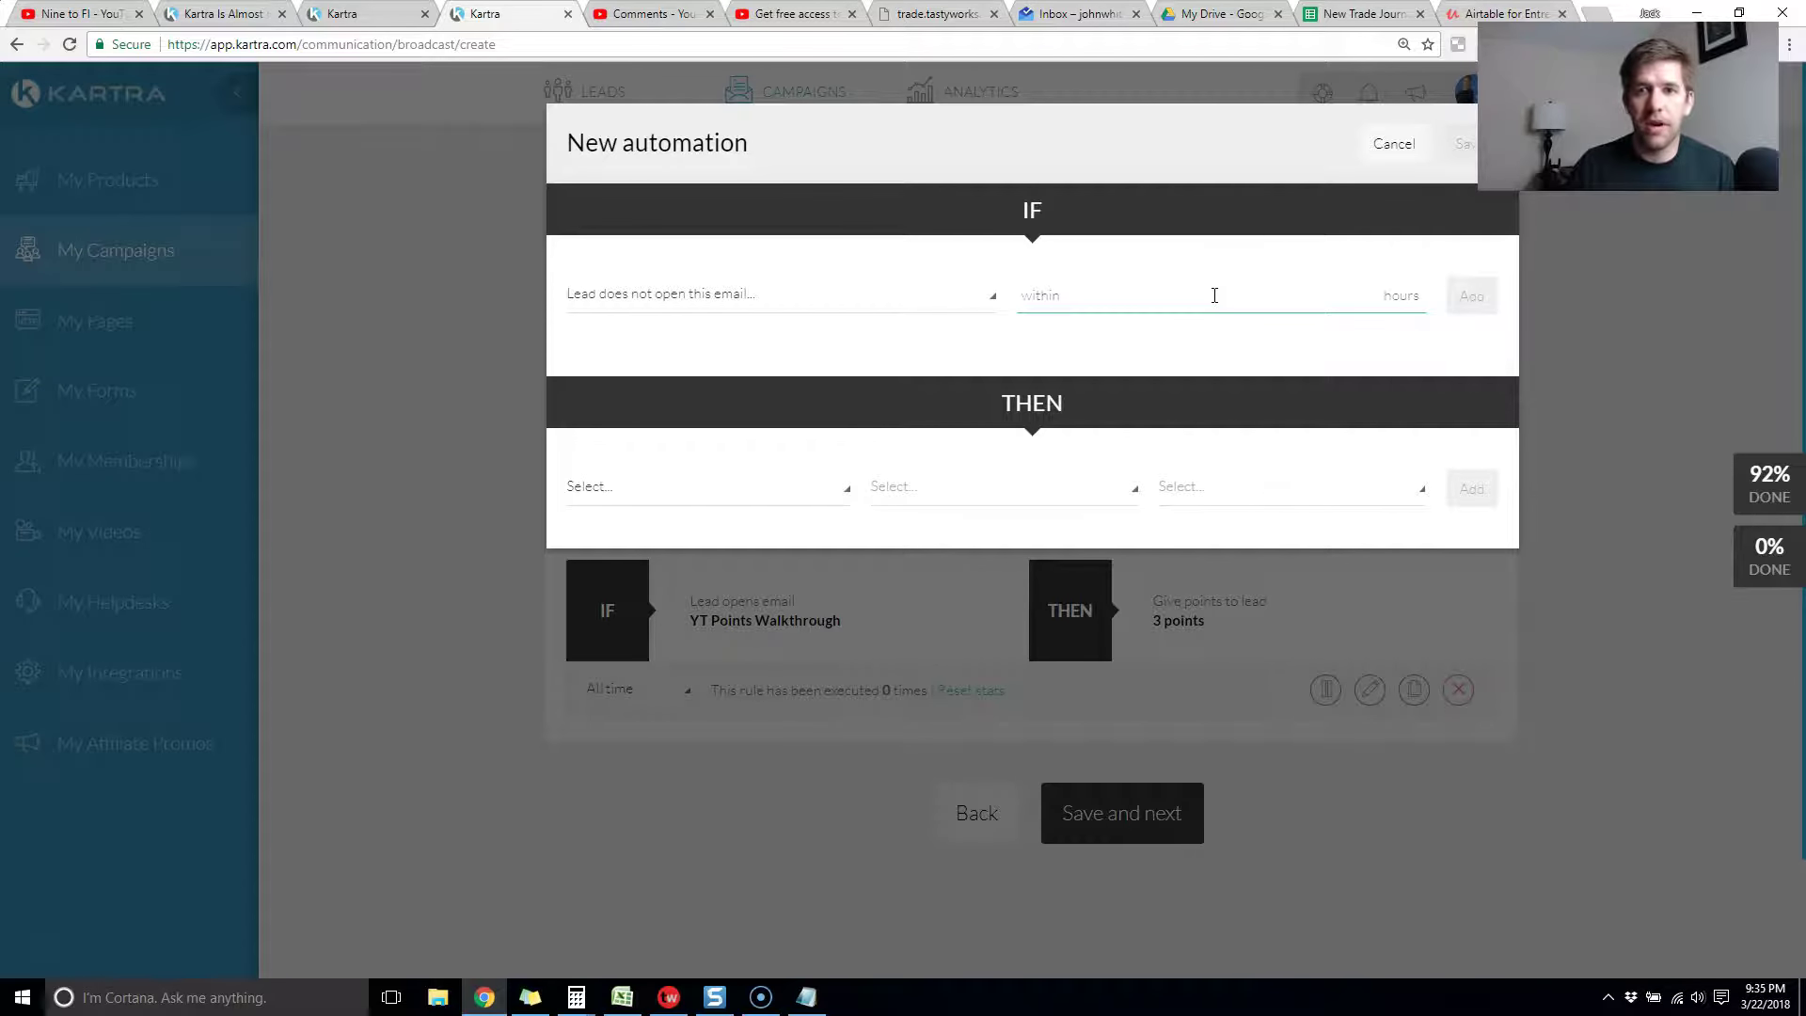
{"action": "type", "text": "96"}
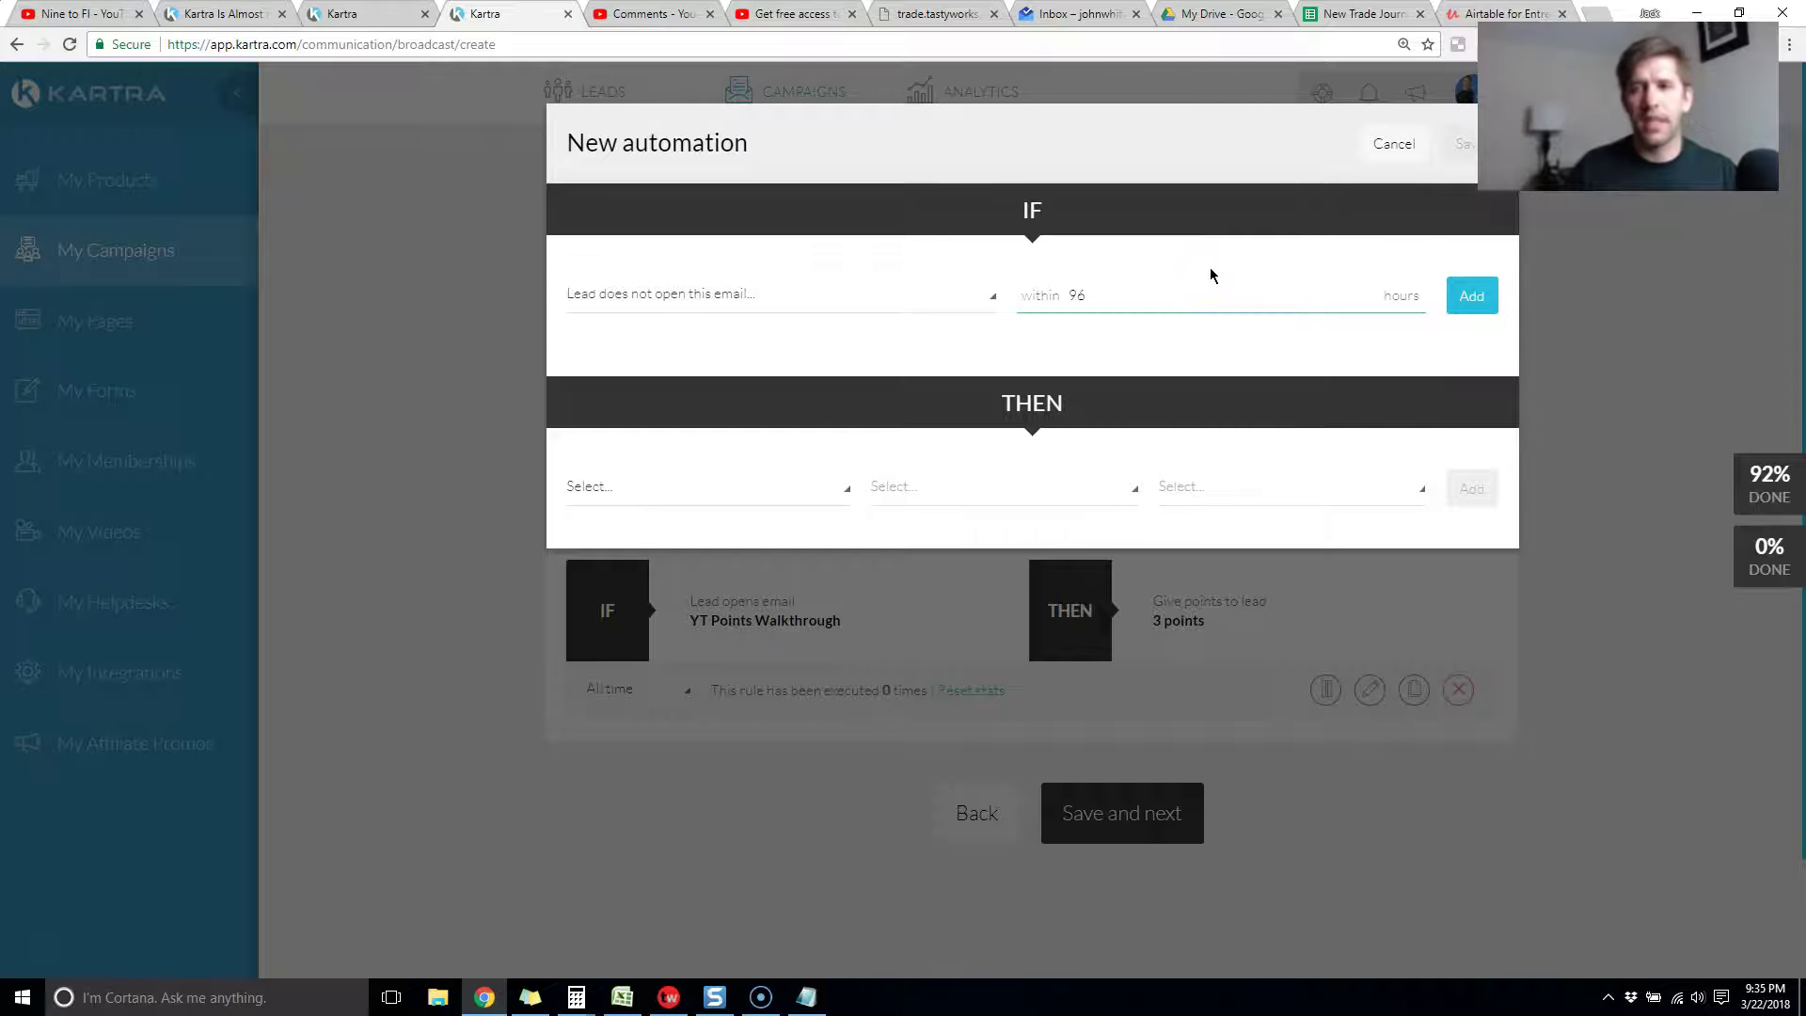
{"action": "left_click", "coordinate": [1472, 299]}
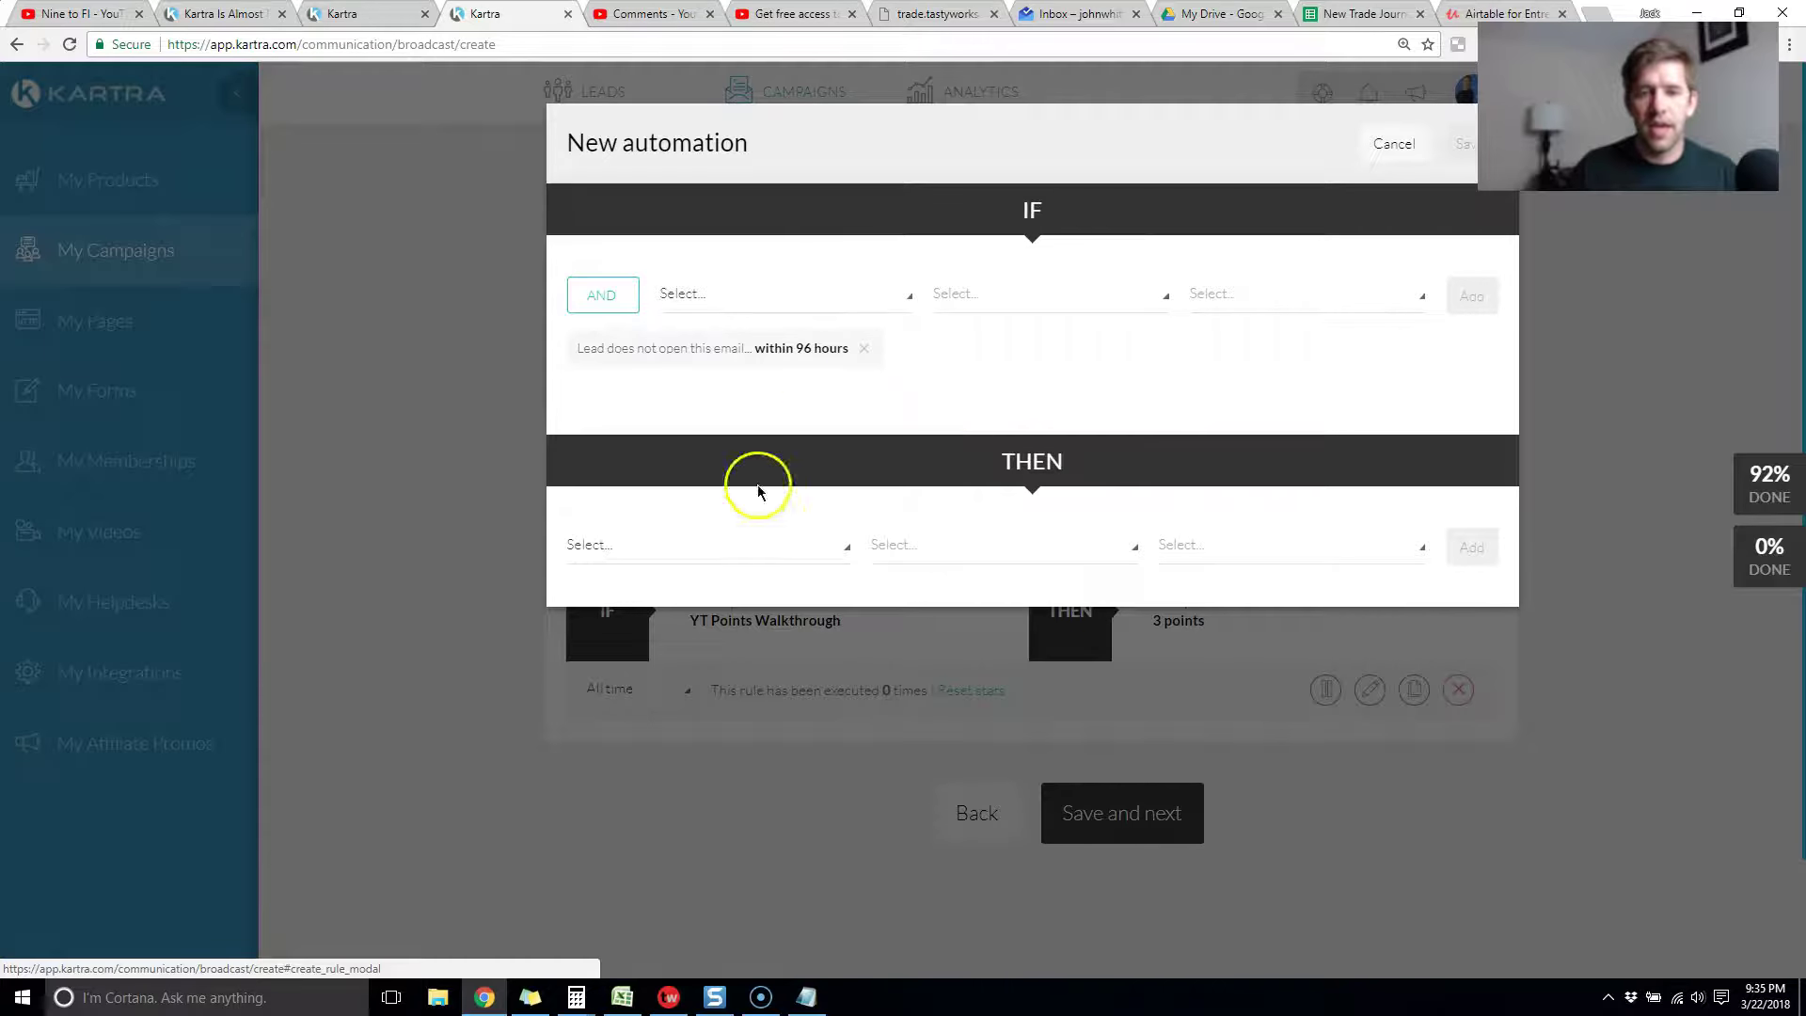
- Make the rule subtract 1 point from the lead, then save the automation
{"action": "left_click", "coordinate": [719, 555]}
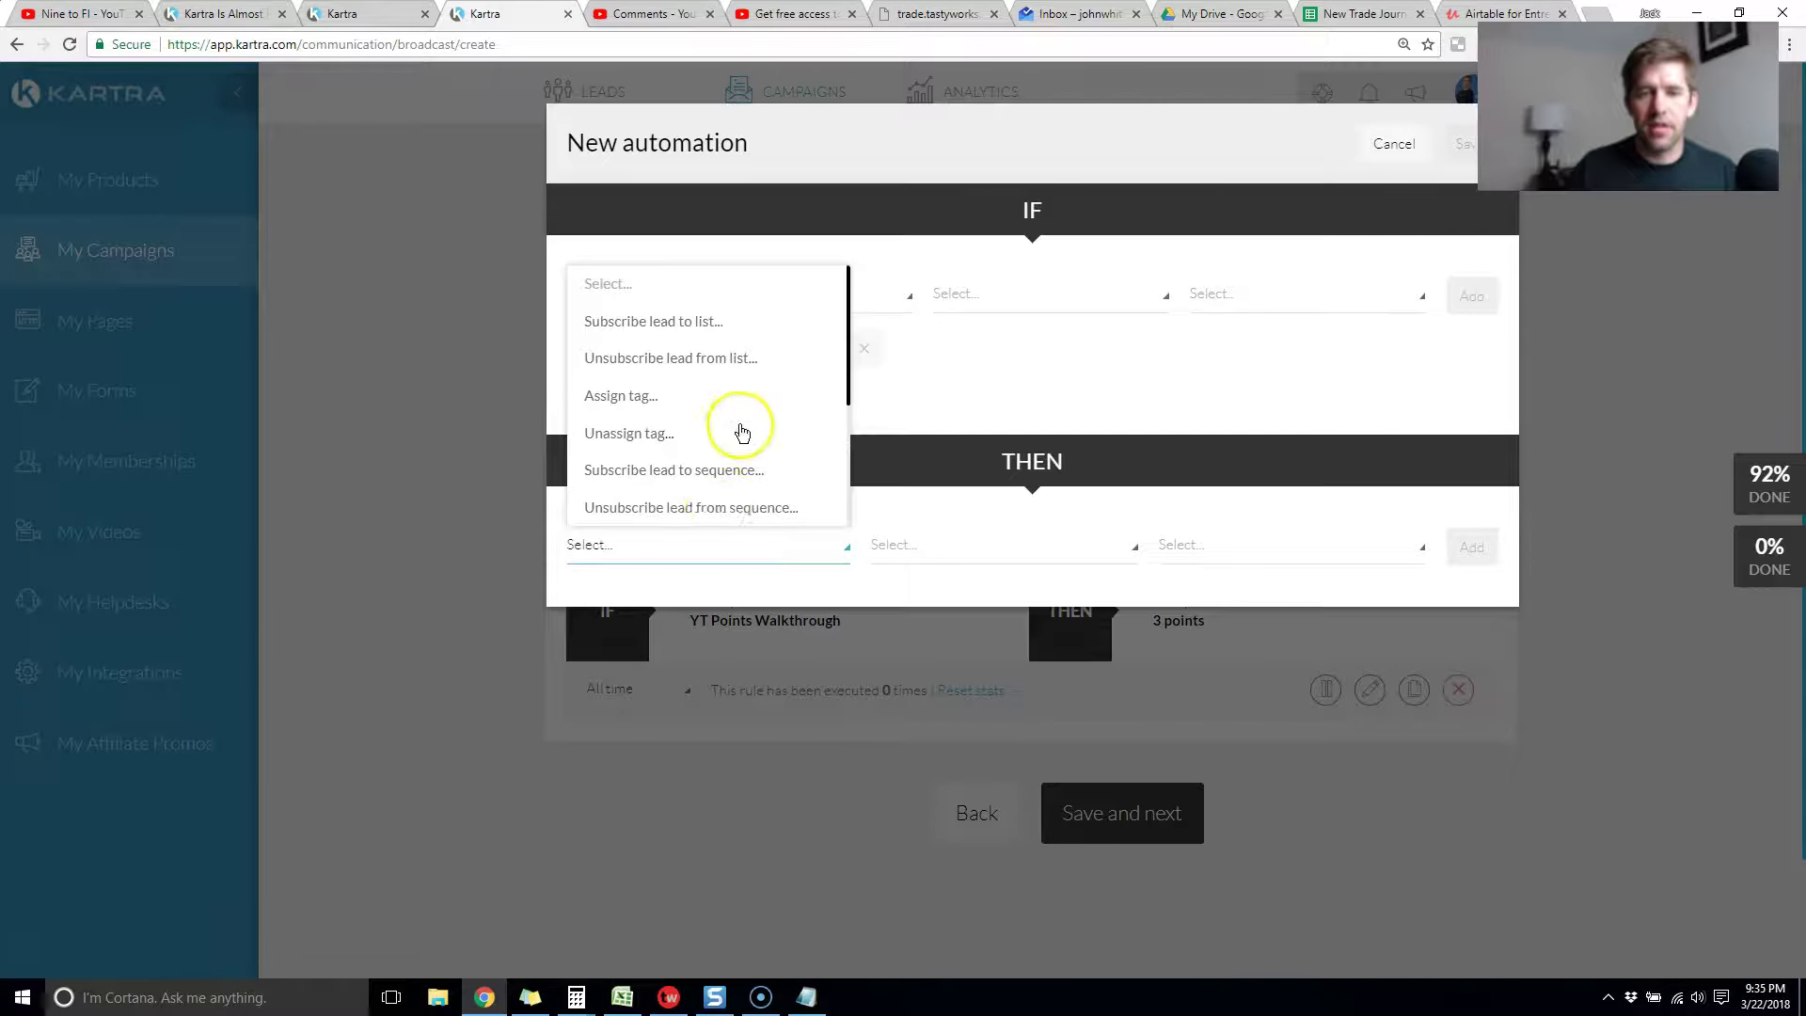
{"action": "scroll", "coordinate": [737, 427], "scroll_direction": "down", "scroll_amount": 3}
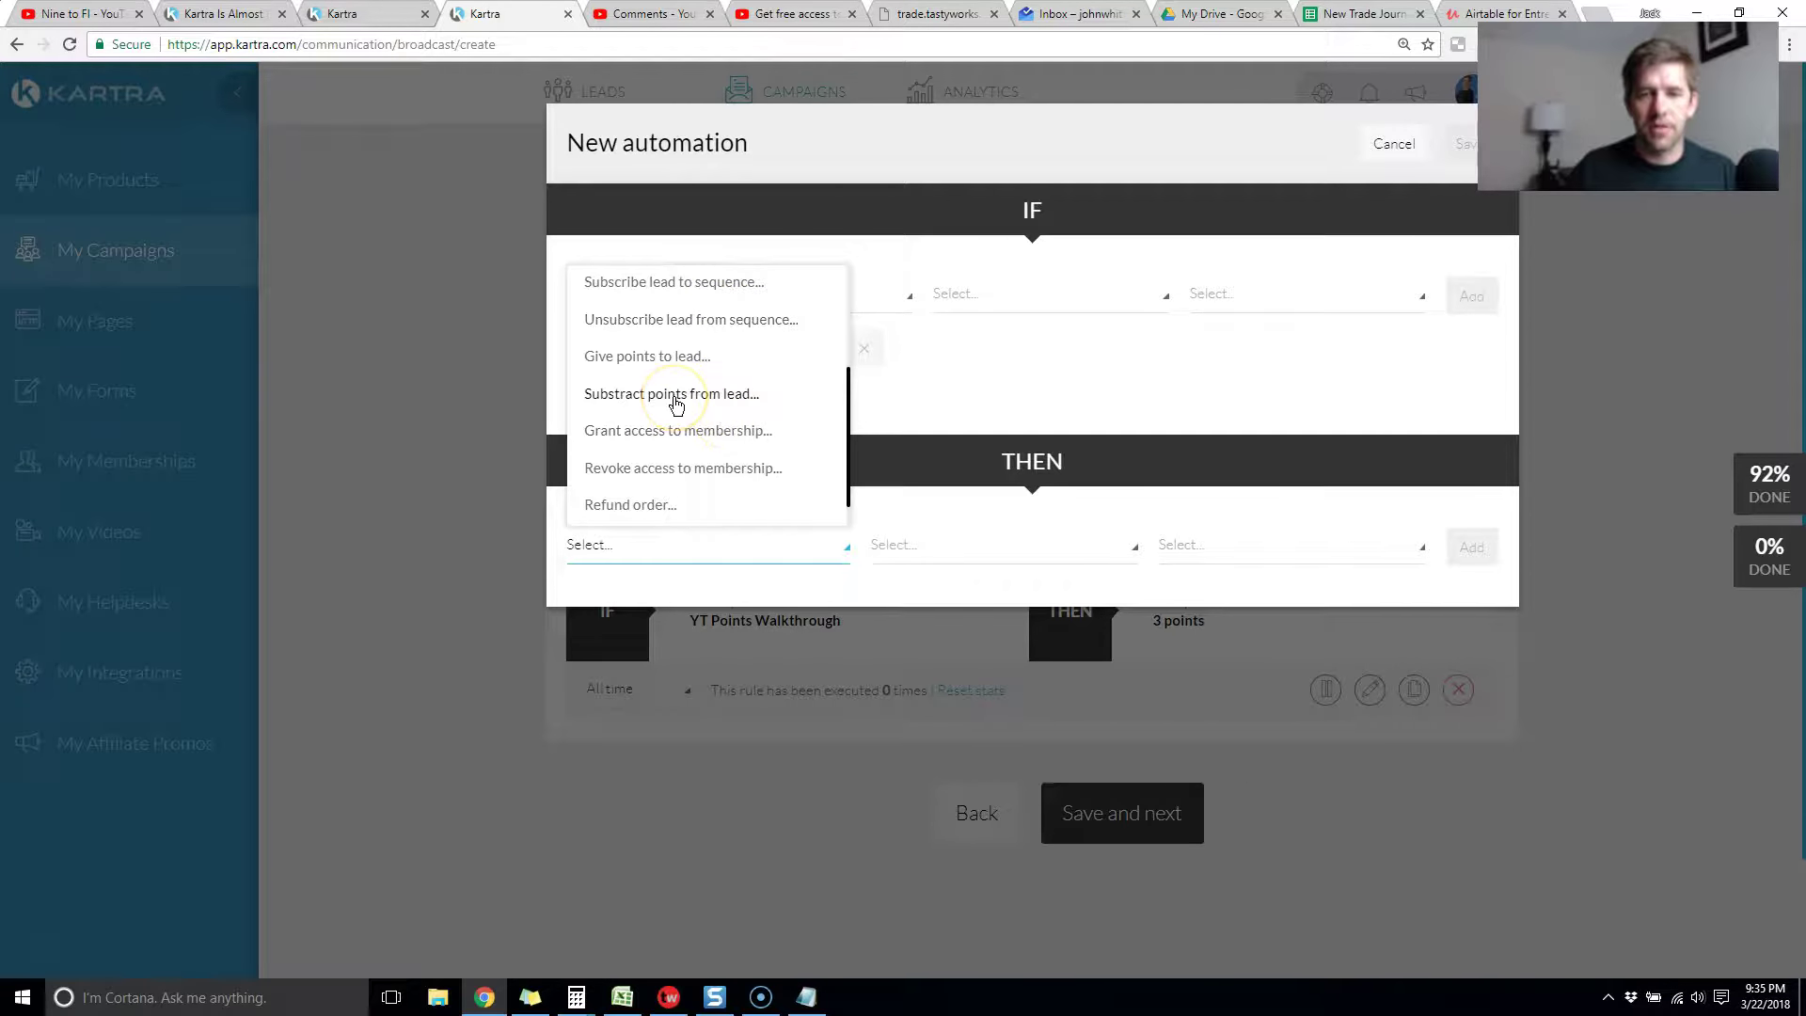
{"action": "left_click", "coordinate": [675, 405]}
{"action": "left_click", "coordinate": [978, 539]}
{"action": "left_click", "coordinate": [785, 529]}
{"action": "left_click", "coordinate": [1221, 549]}
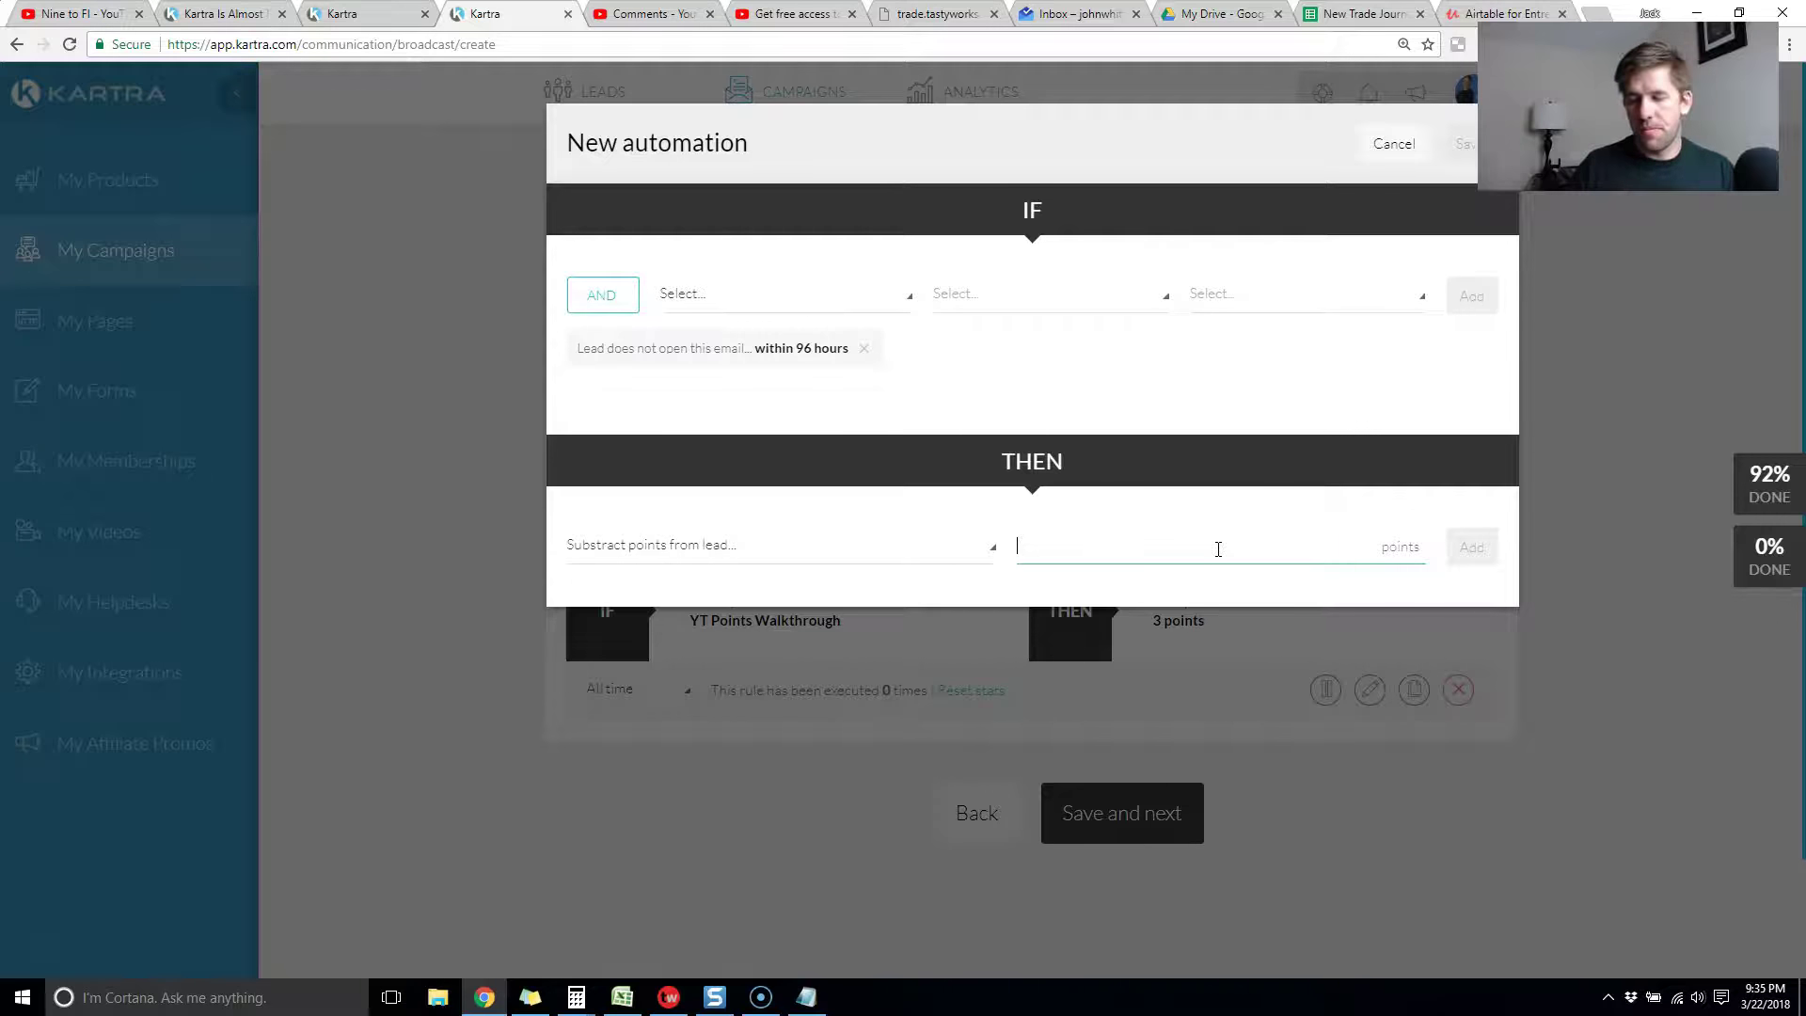
{"action": "type", "text": "1"}
{"action": "left_click", "coordinate": [1469, 550]}
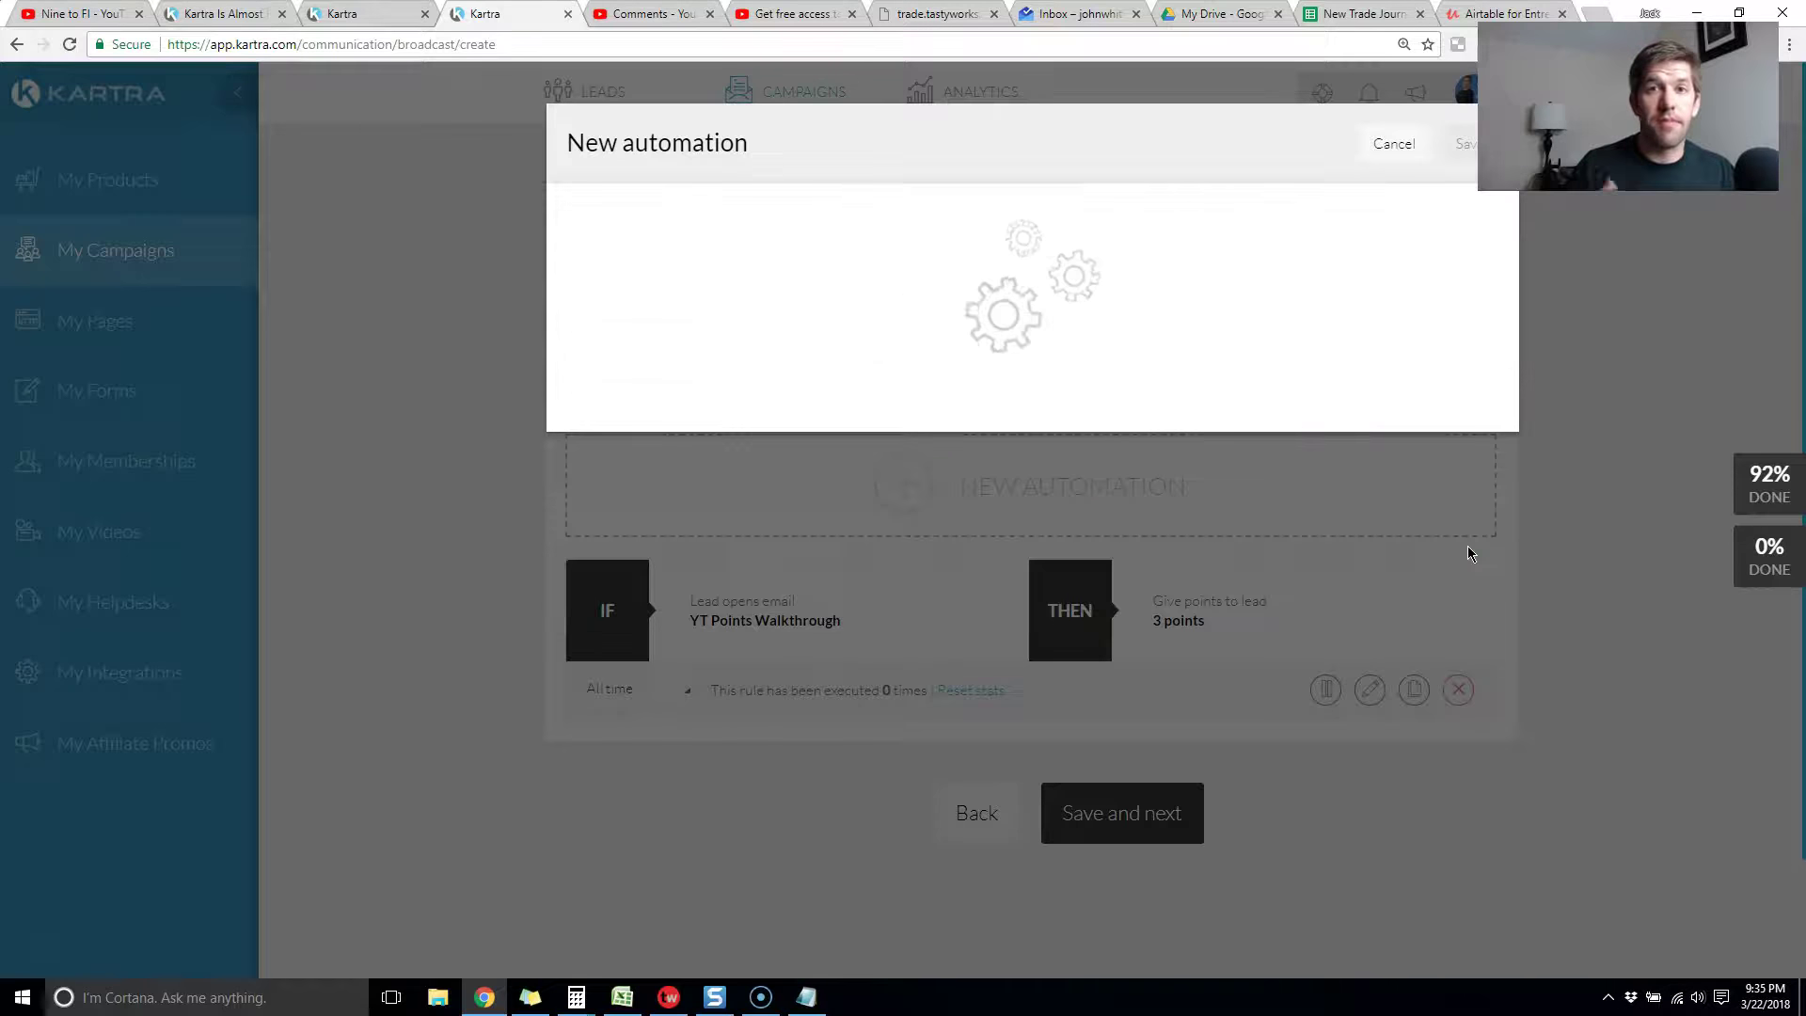
{"action": "left_click", "coordinate": [1464, 440]}
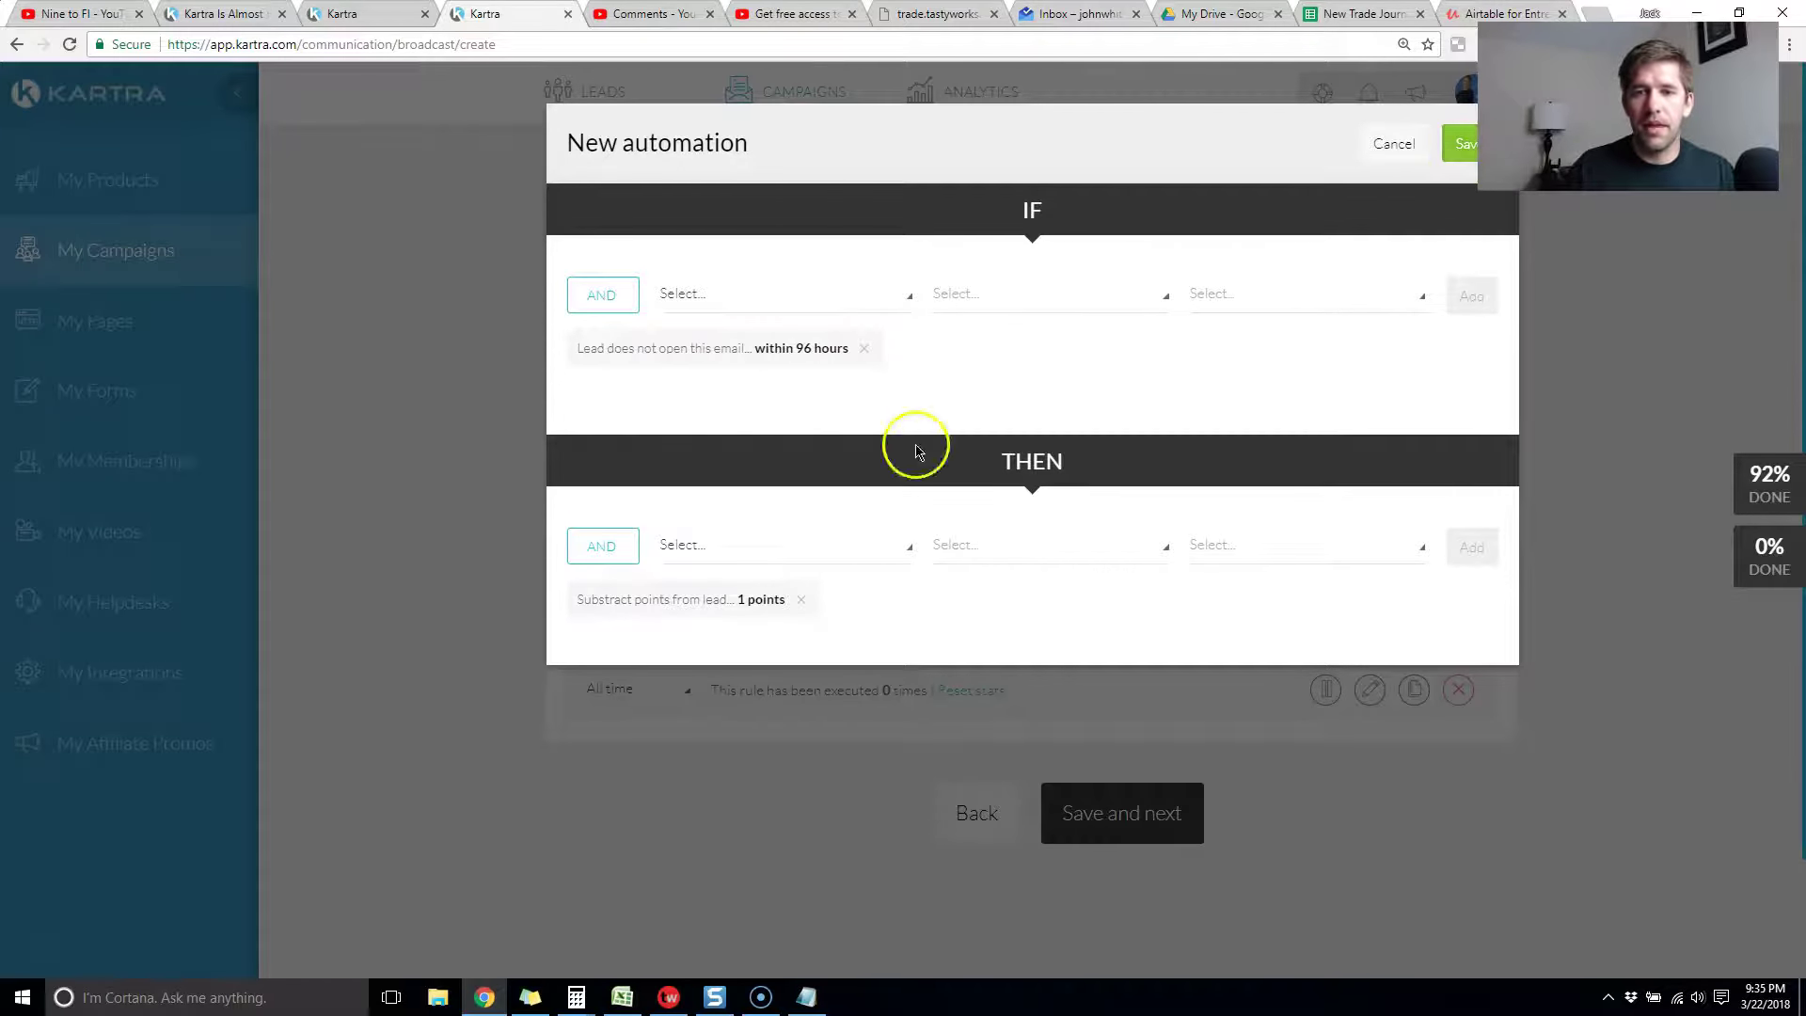
{"action": "left_click", "coordinate": [1457, 146]}
{"action": "scroll", "coordinate": [1030, 532], "scroll_direction": "down", "scroll_amount": 1}
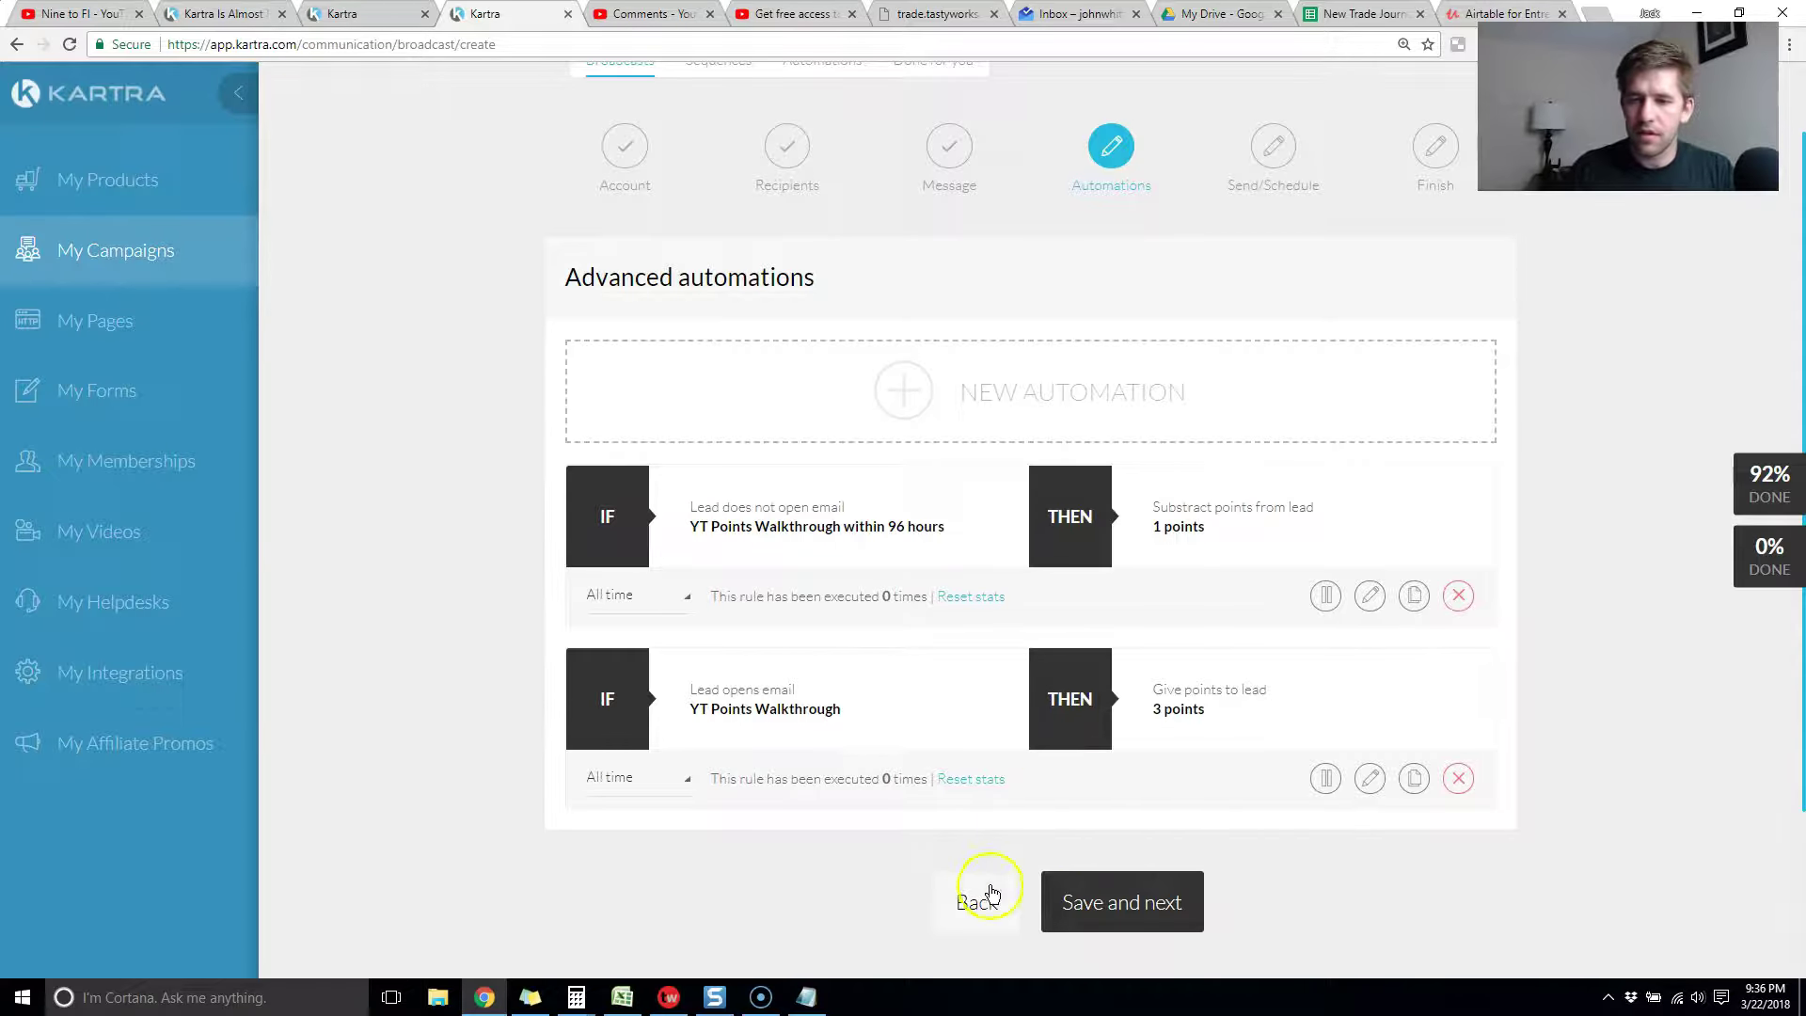
{"action": "left_click", "coordinate": [946, 425]}
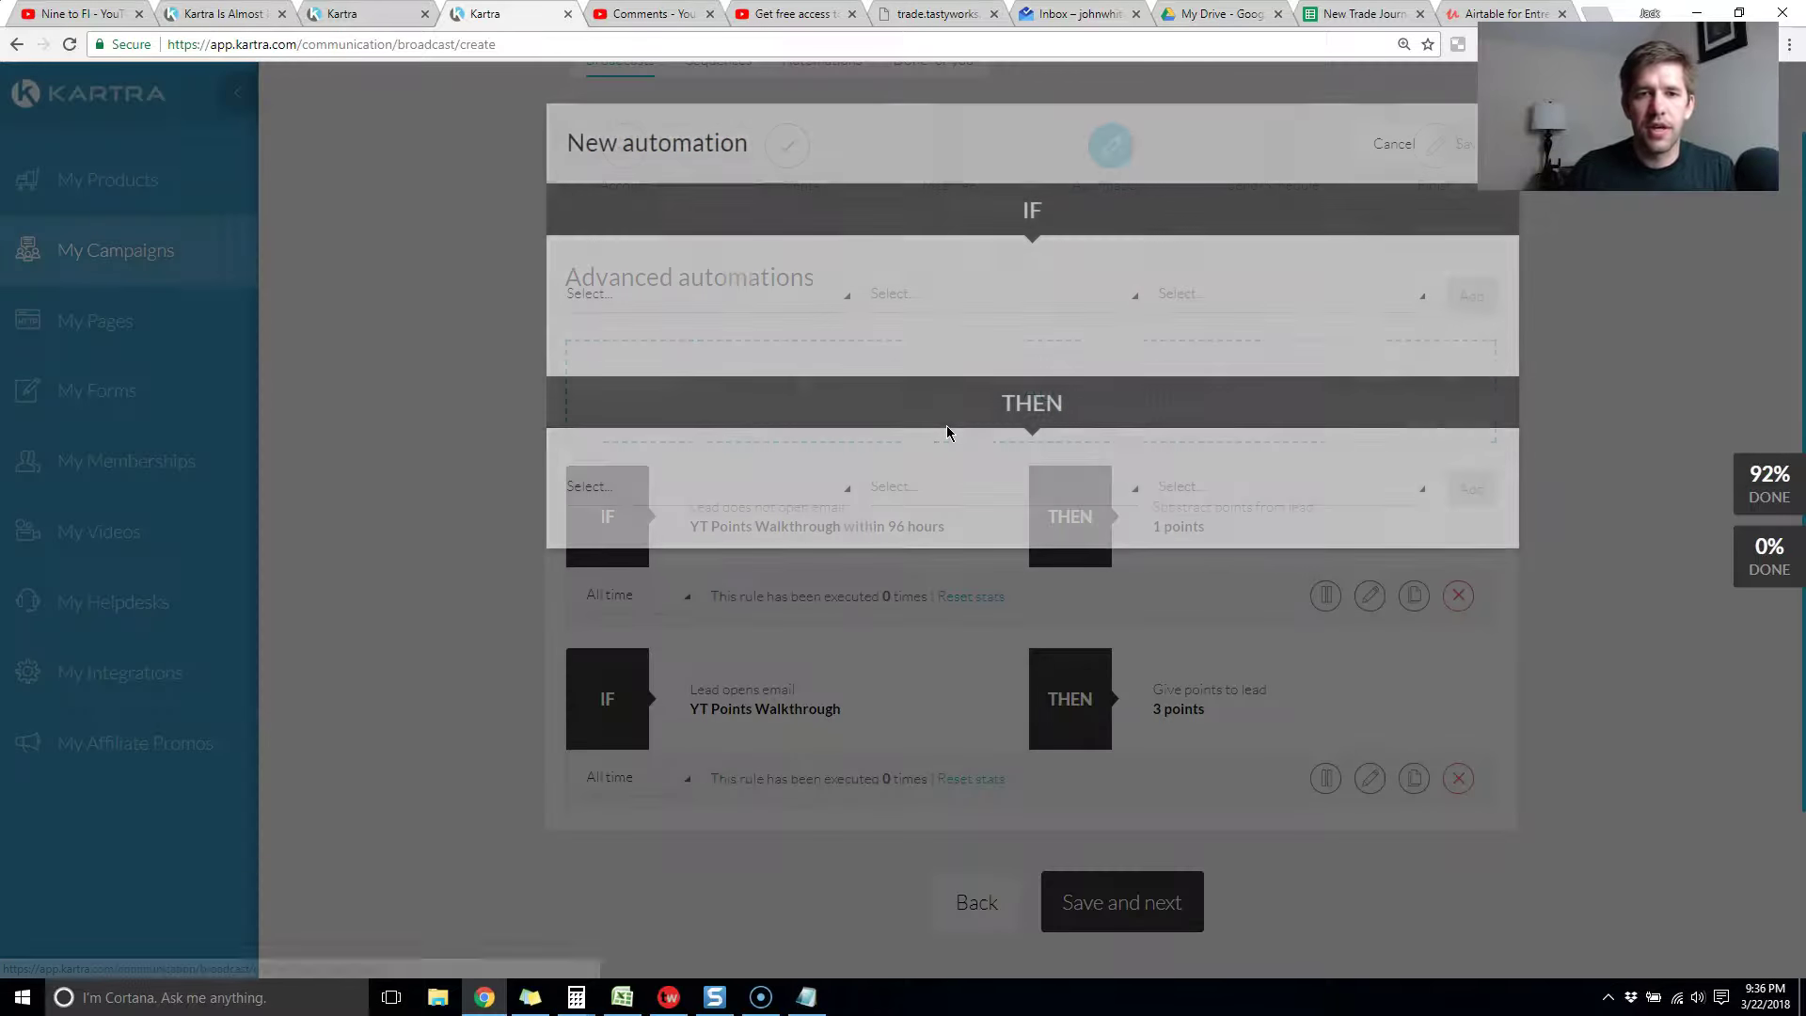
{"action": "left_click", "coordinate": [718, 303]}
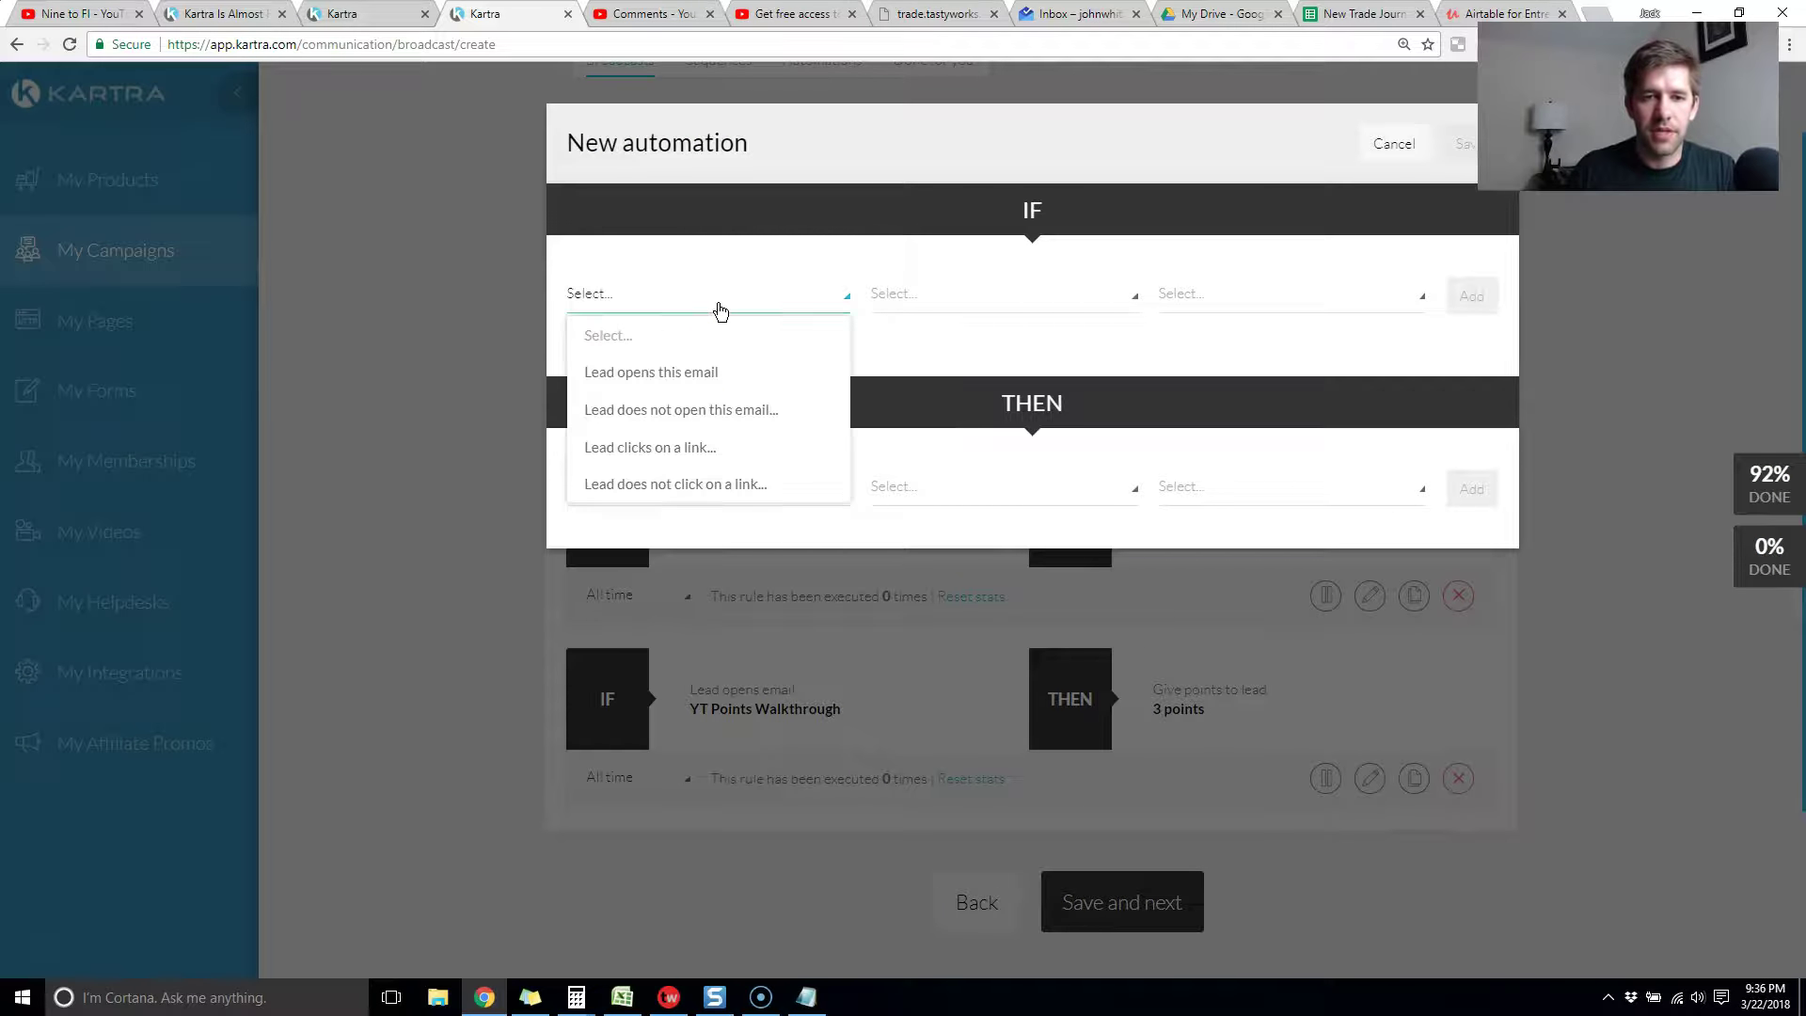
{"action": "left_click", "coordinate": [670, 450]}
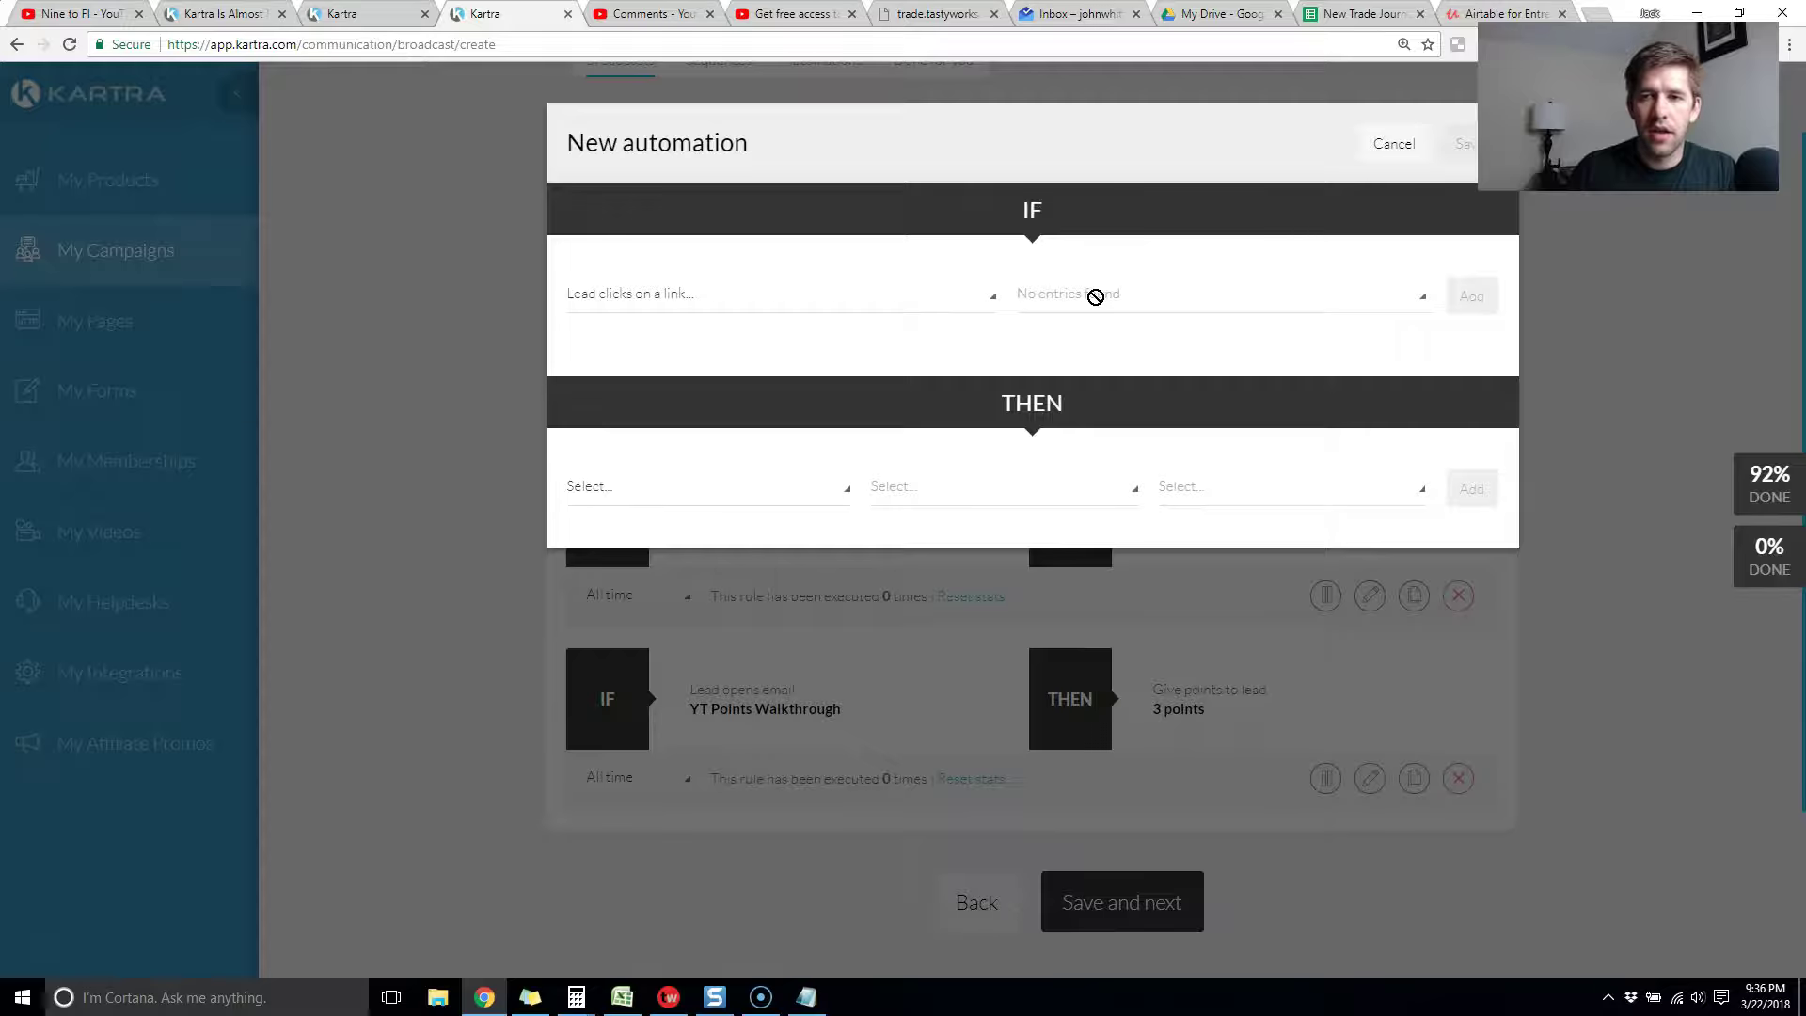
{"action": "left_click", "coordinate": [1387, 148]}
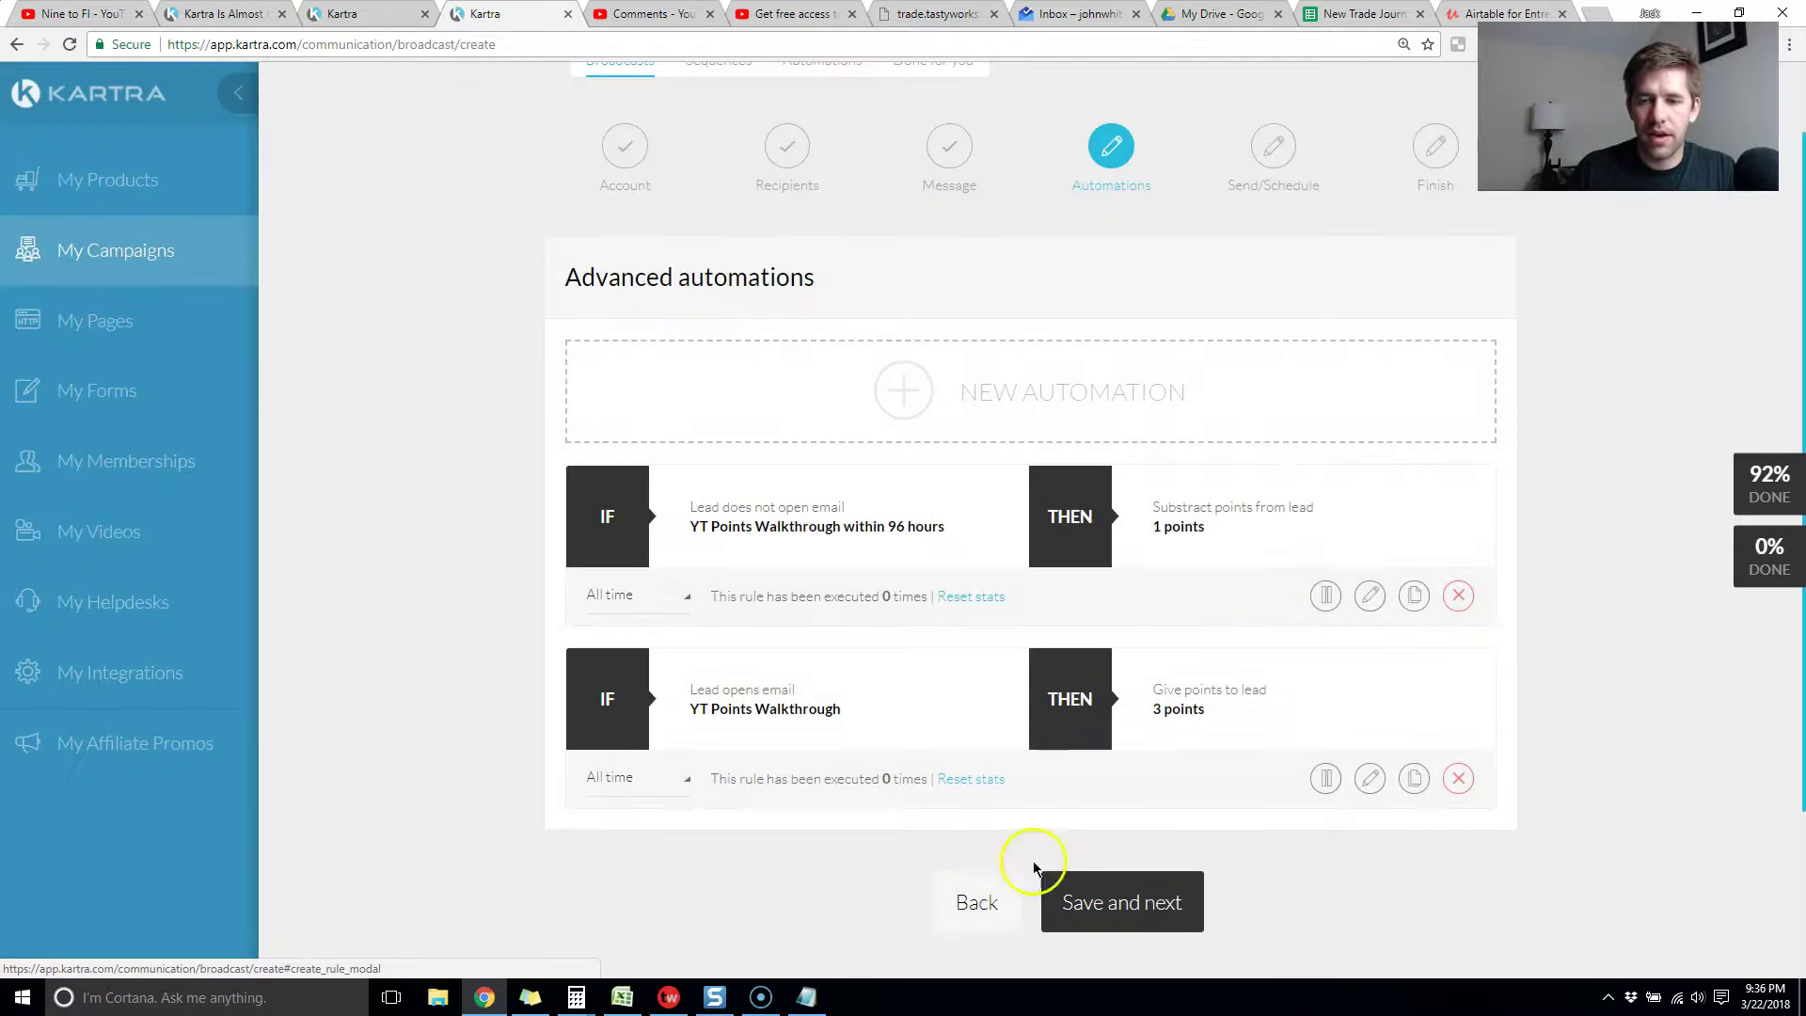
{"action": "left_click", "coordinate": [976, 922]}
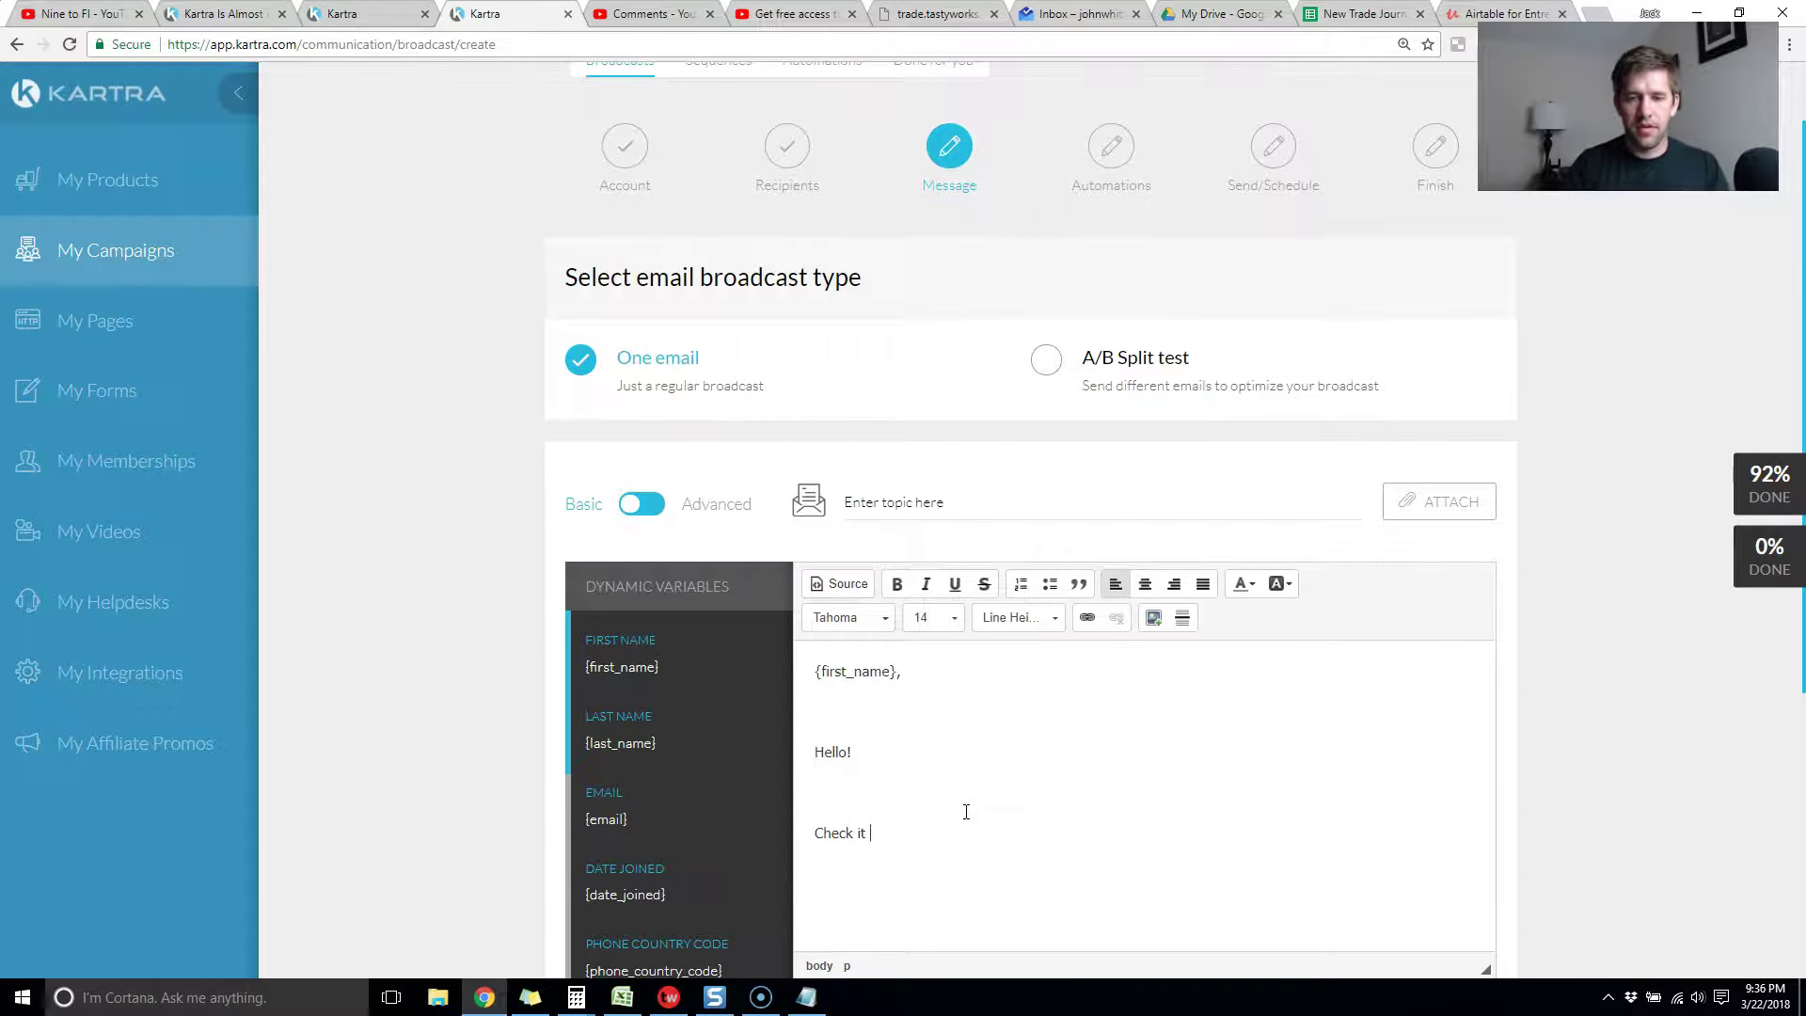
{"action": "key", "text": "shift+Home"}
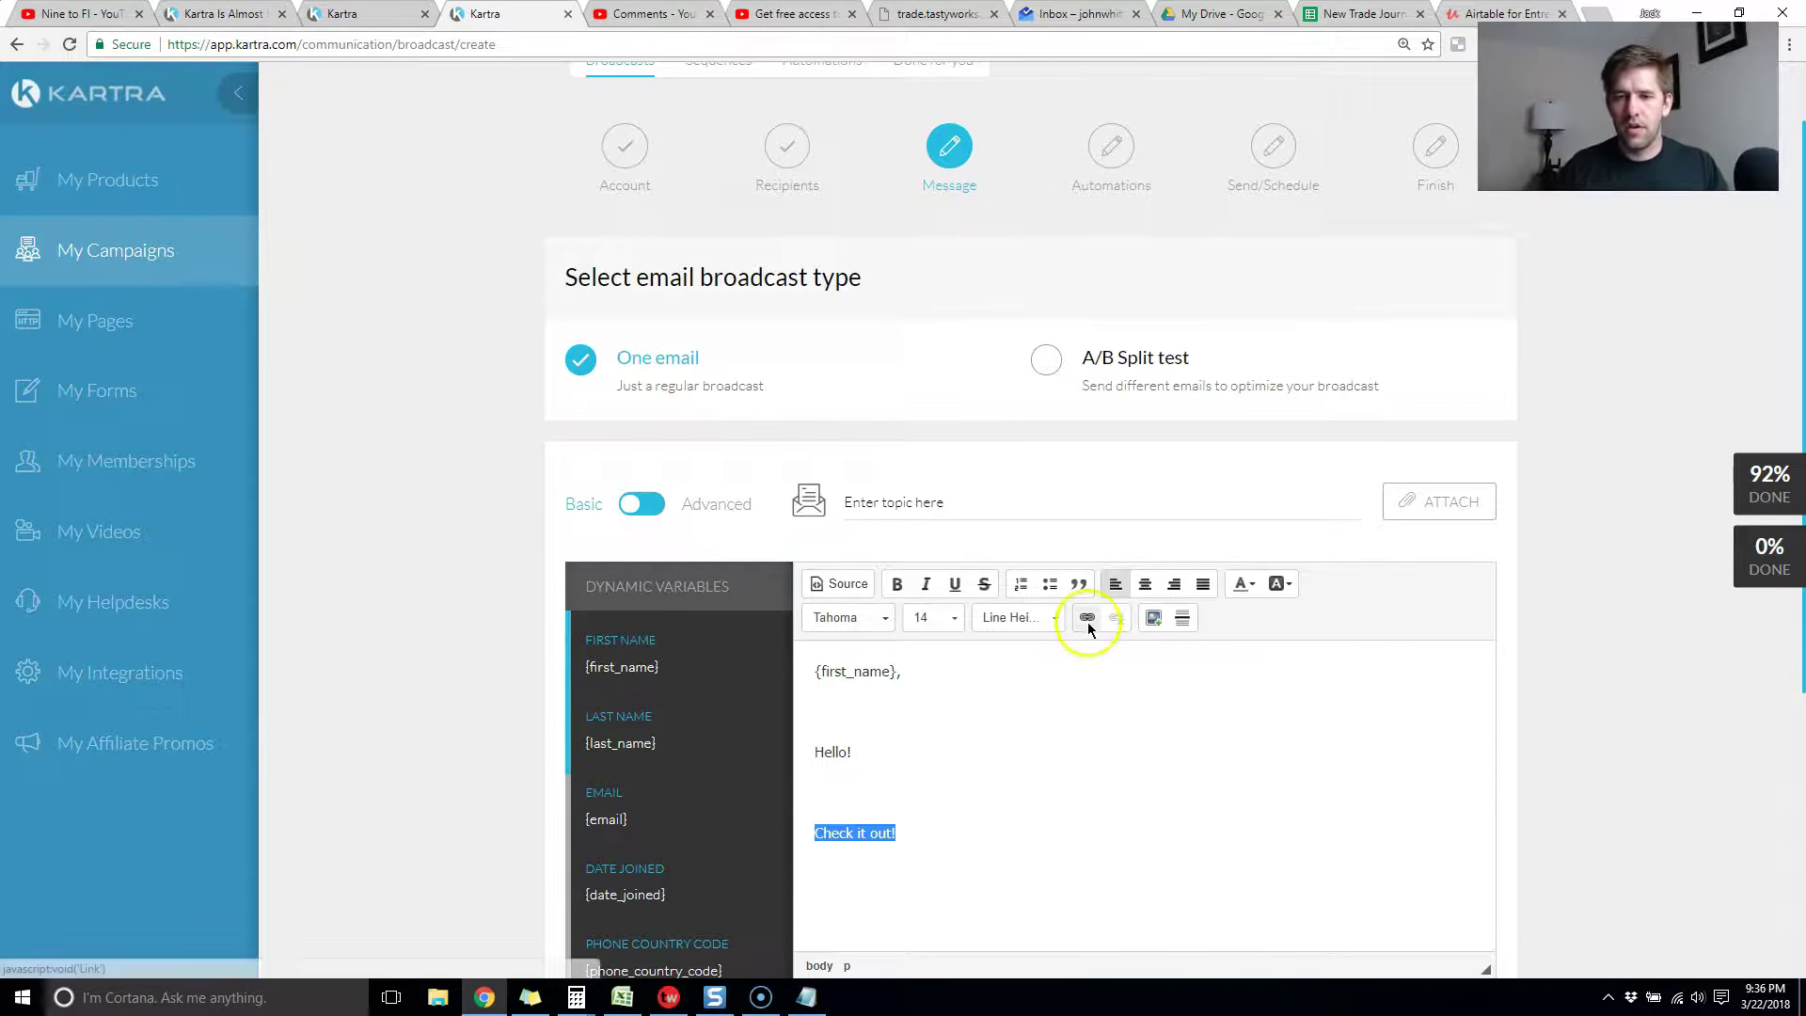
{"action": "left_click", "coordinate": [1087, 617]}
{"action": "left_click", "coordinate": [872, 518]}
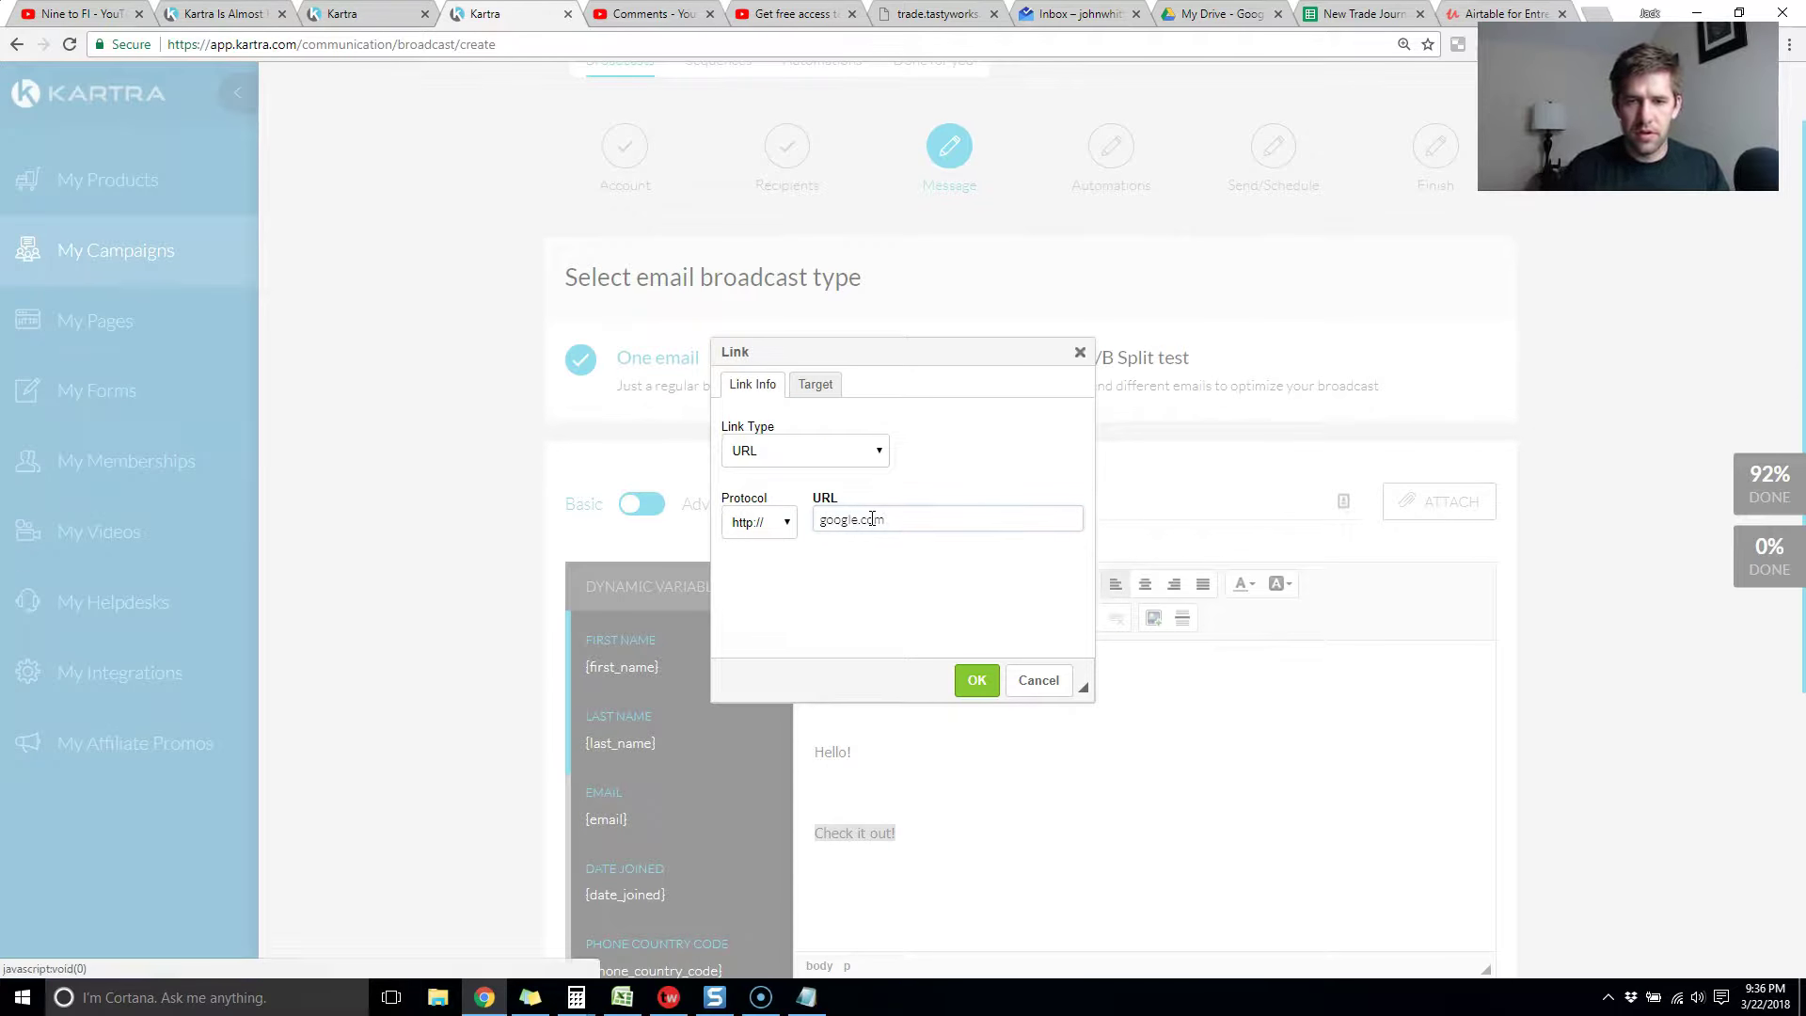
{"action": "left_click", "coordinate": [758, 522]}
{"action": "left_click", "coordinate": [753, 555]}
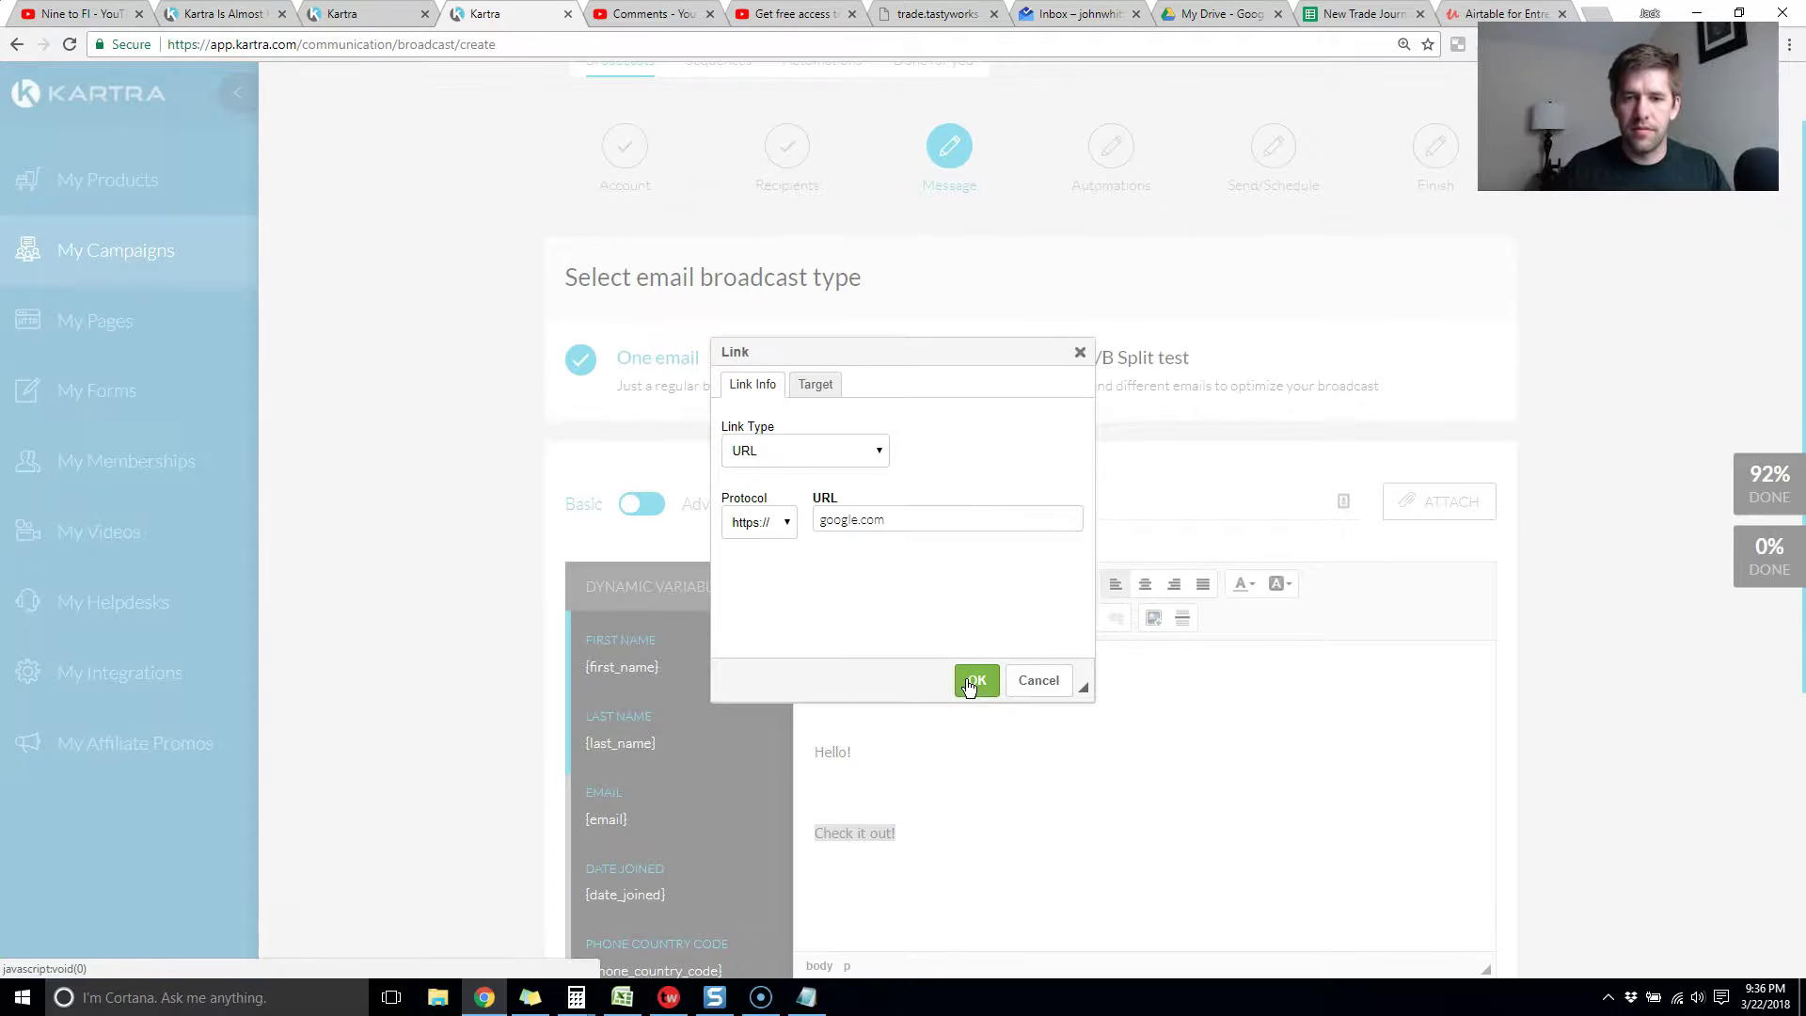
{"action": "left_click", "coordinate": [977, 680]}
- Make the "Check it out!" link text bold
{"action": "left_click", "coordinate": [981, 807]}
{"action": "left_click_drag", "start_coordinate": [922, 835], "coordinate": [767, 836]}
{"action": "key", "text": "ctrl+b"}
{"action": "left_click", "coordinate": [1074, 828]}
{"action": "scroll", "coordinate": [1061, 800], "scroll_direction": "down", "scroll_amount": 4}
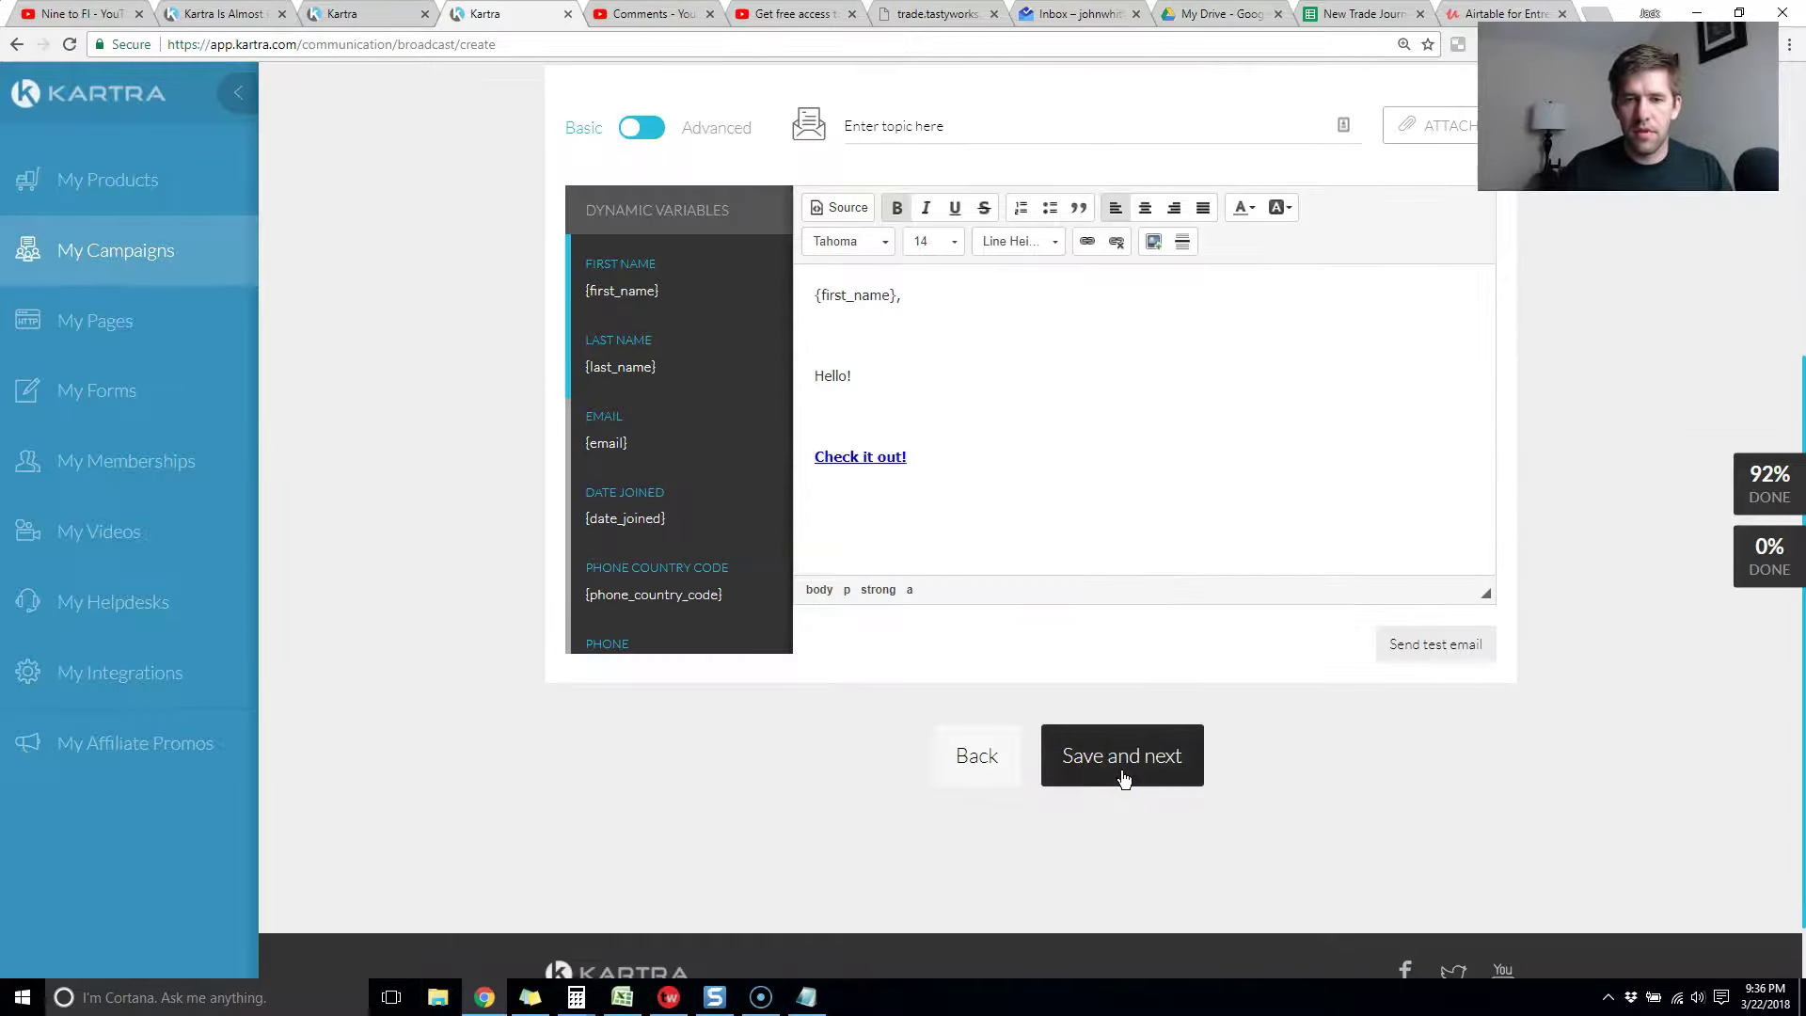
{"action": "left_click", "coordinate": [1120, 774]}
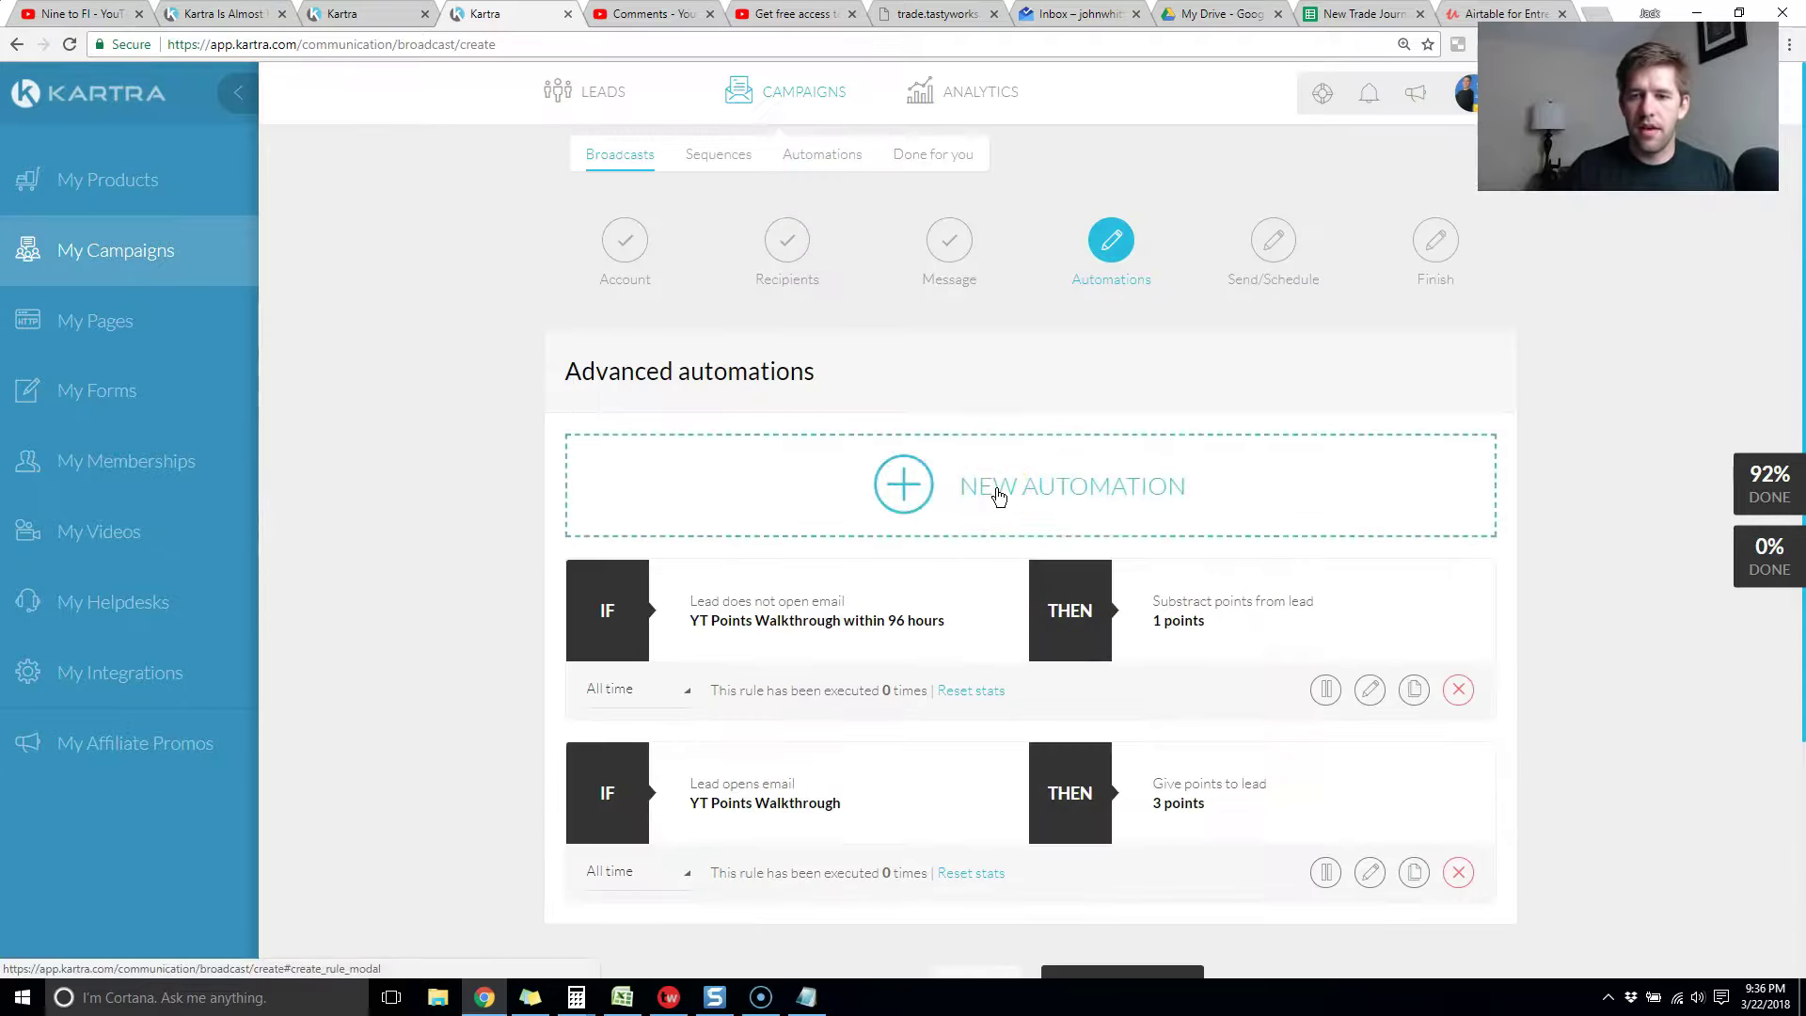
{"action": "left_click", "coordinate": [996, 491]}
{"action": "left_click", "coordinate": [732, 300]}
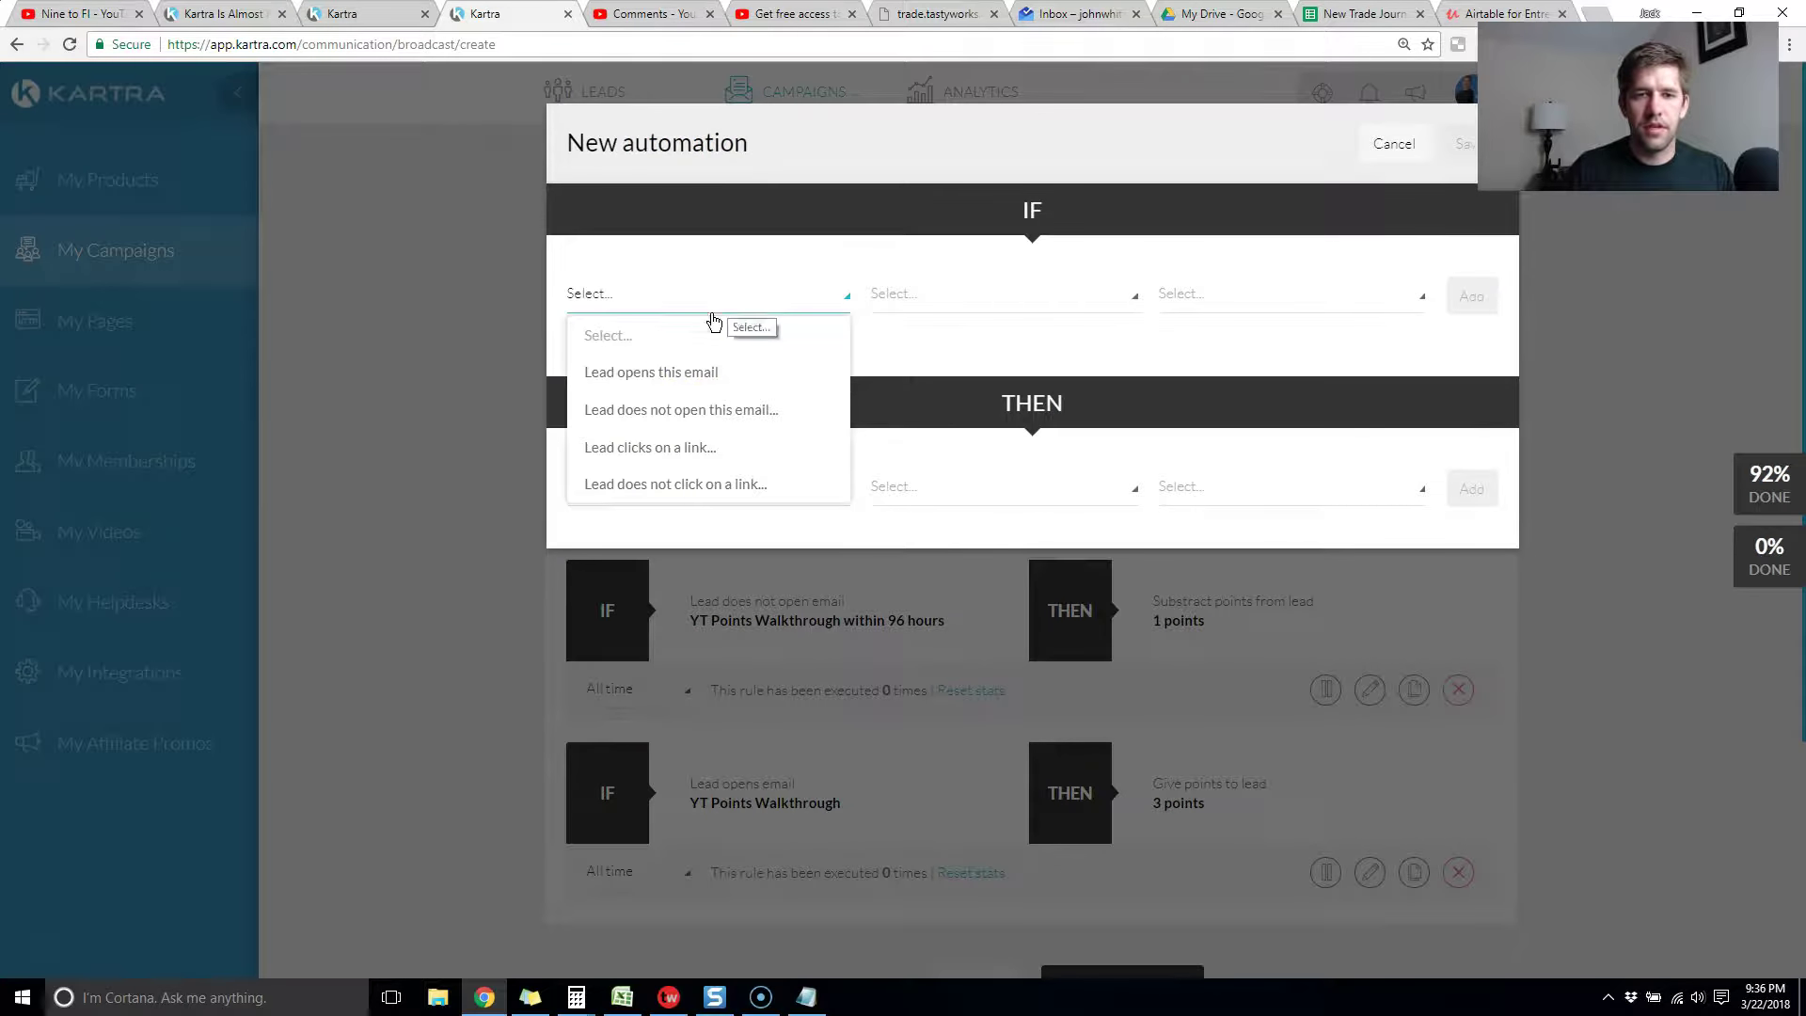
{"action": "left_click", "coordinate": [629, 453]}
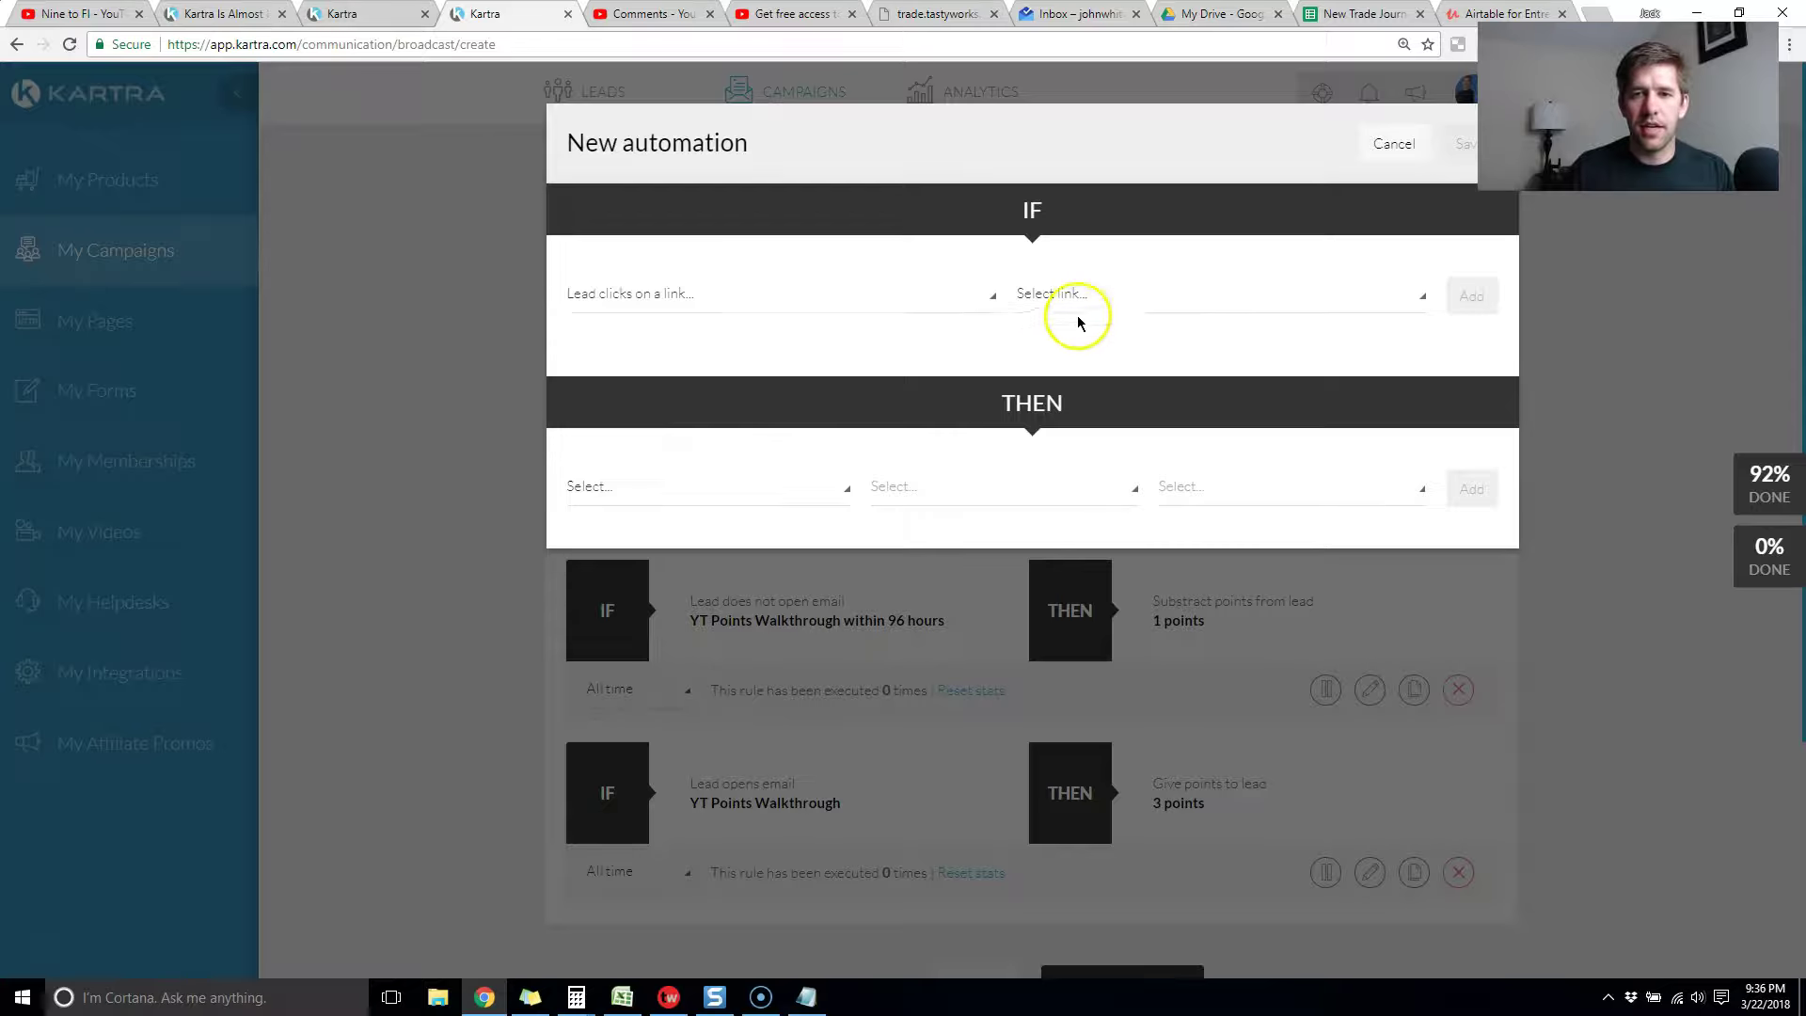
{"action": "left_click", "coordinate": [1129, 301]}
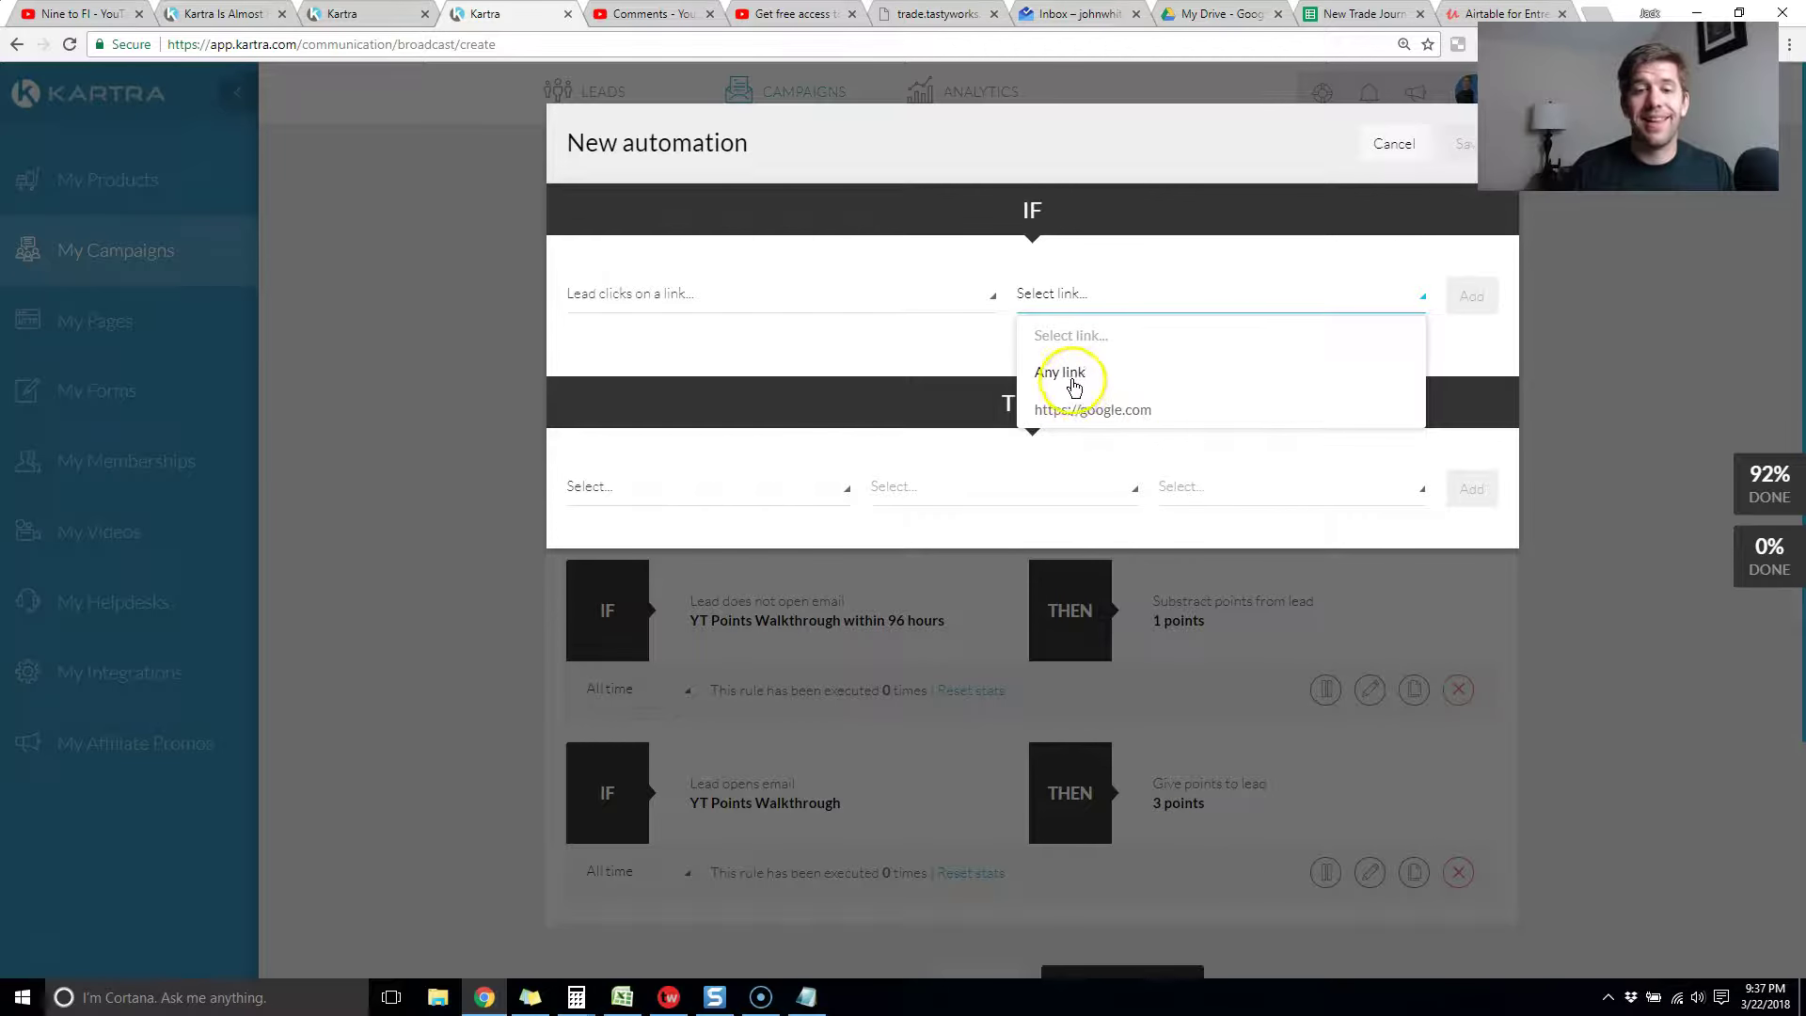
{"action": "left_click", "coordinate": [1073, 409]}
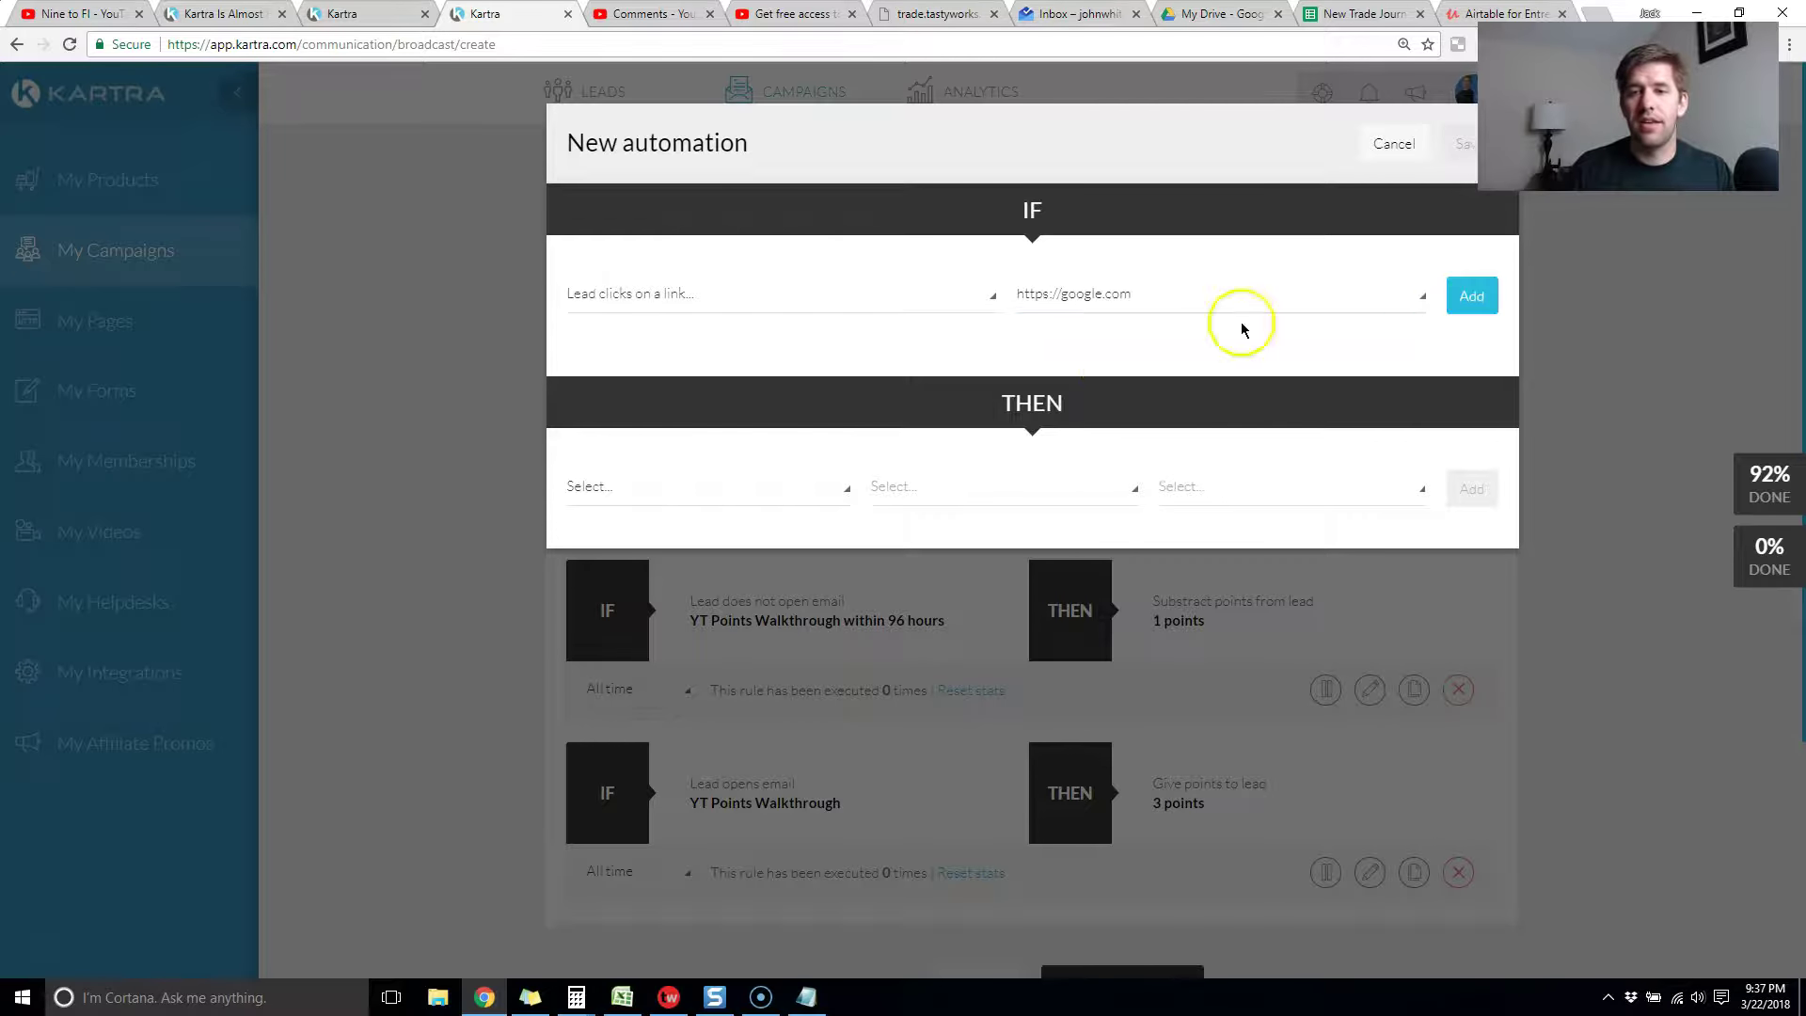
{"action": "left_click", "coordinate": [1471, 298]}
{"action": "left_click", "coordinate": [716, 546]}
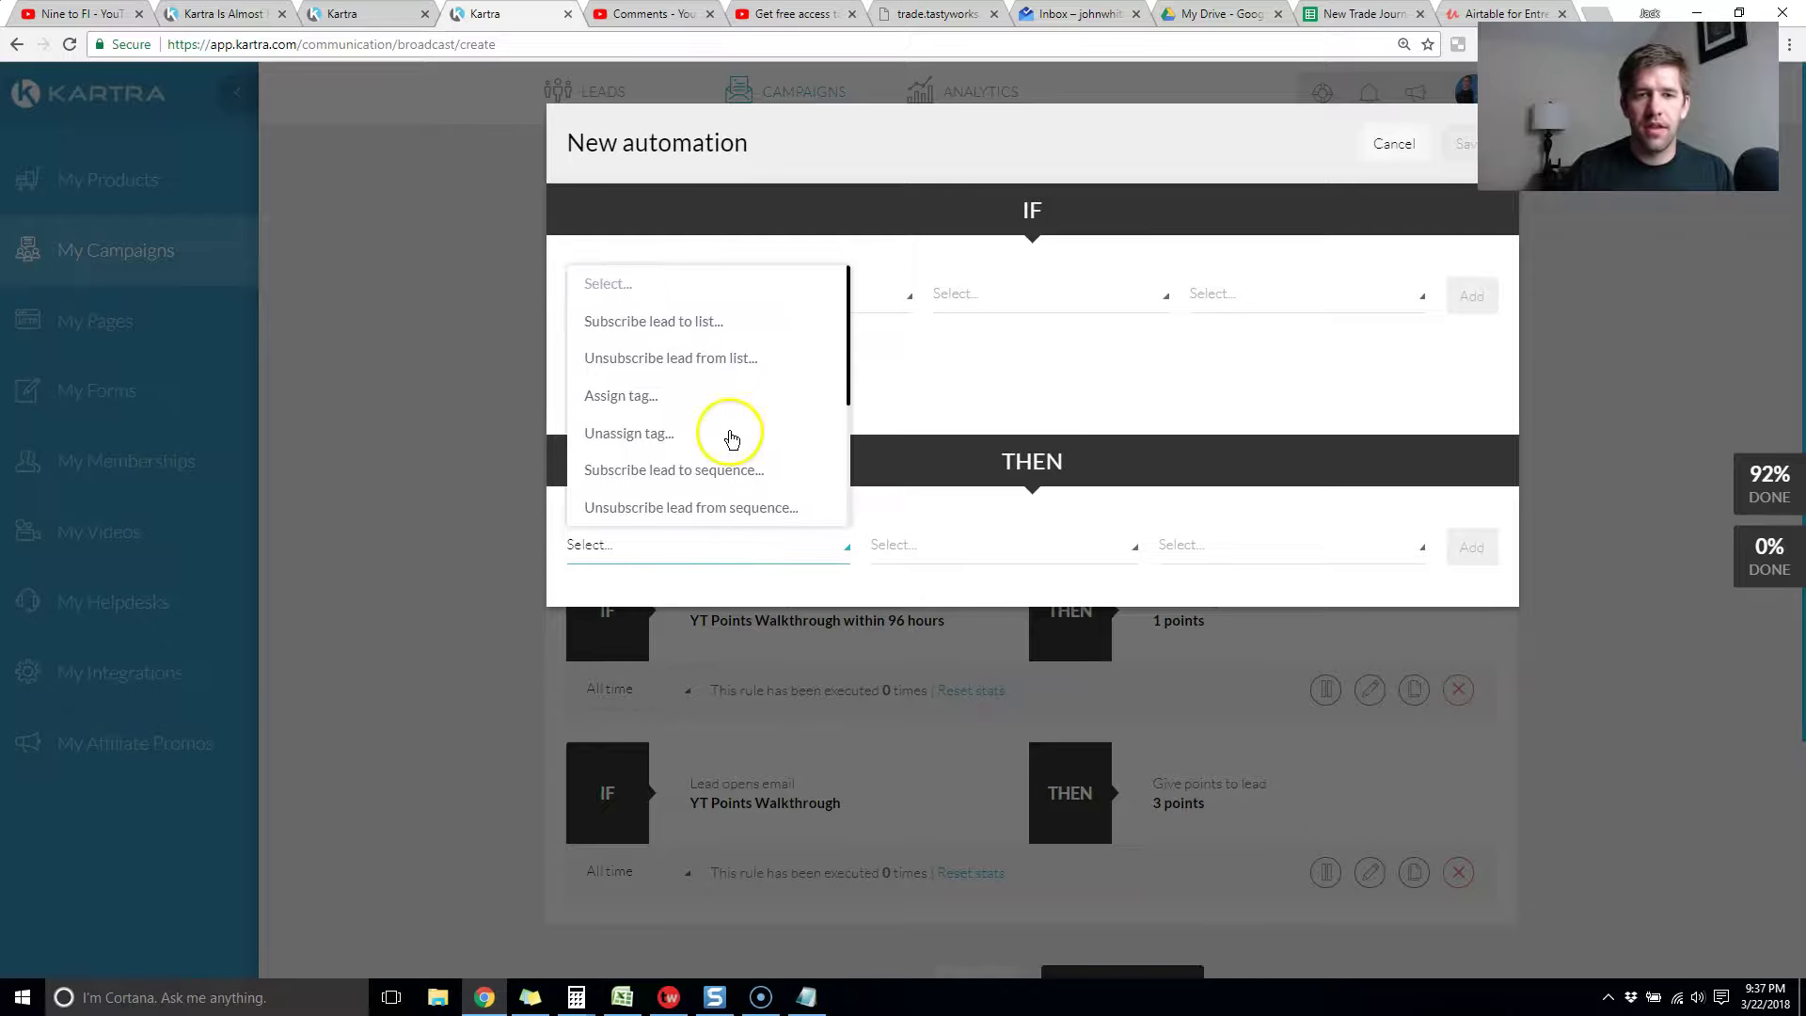
{"action": "scroll", "coordinate": [726, 415], "scroll_direction": "down", "scroll_amount": 3}
{"action": "scroll", "coordinate": [645, 395], "scroll_direction": "up", "scroll_amount": 3}
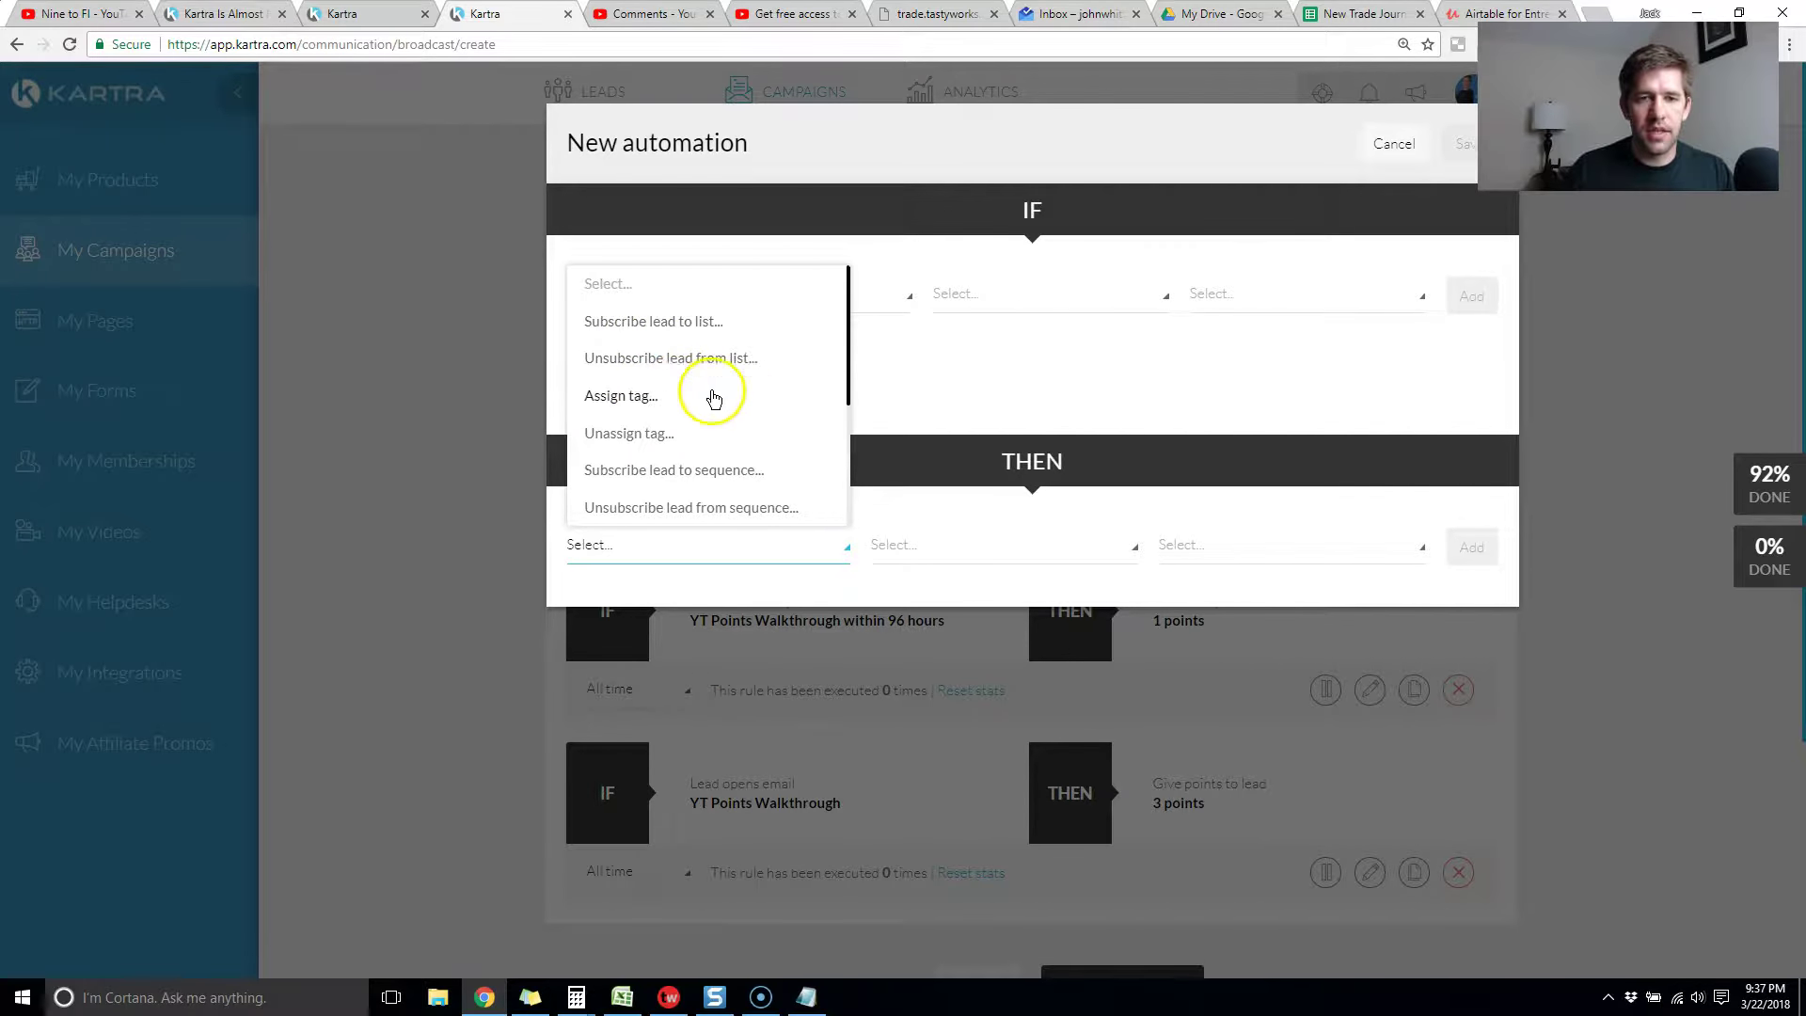
{"action": "left_click_drag", "start_coordinate": [850, 365], "coordinate": [845, 492]}
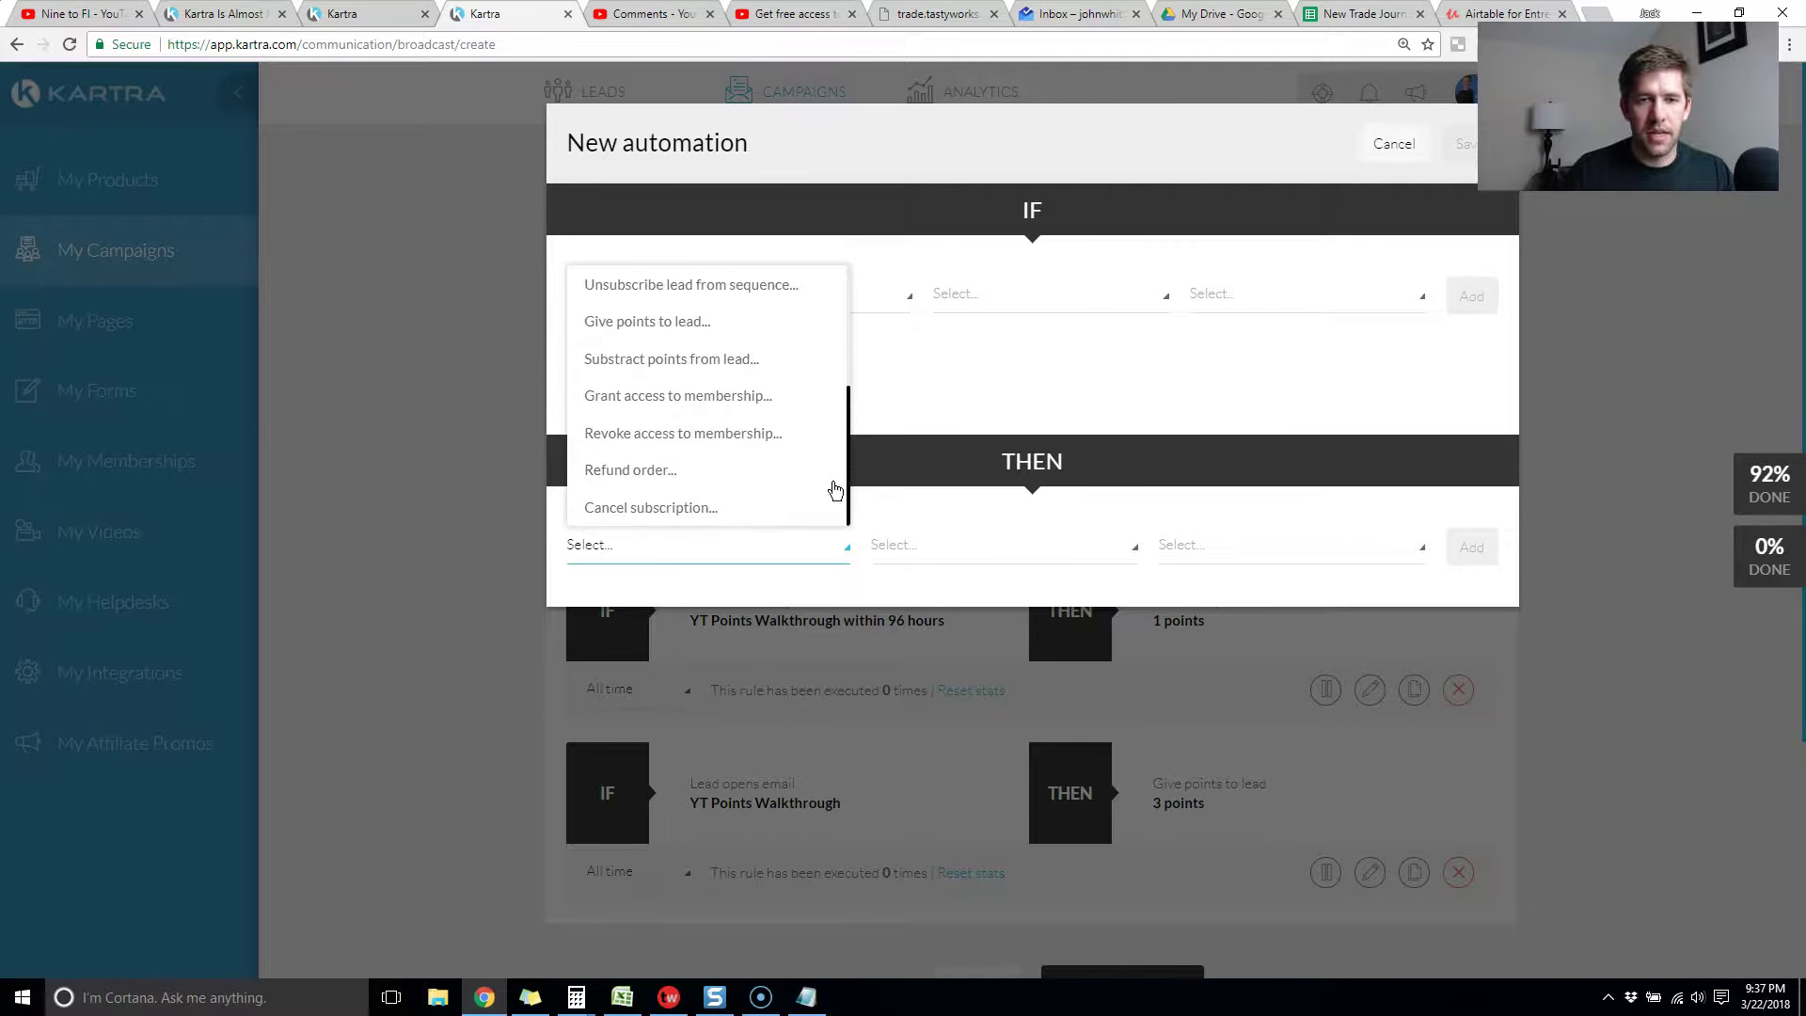
{"action": "left_click", "coordinate": [671, 401]}
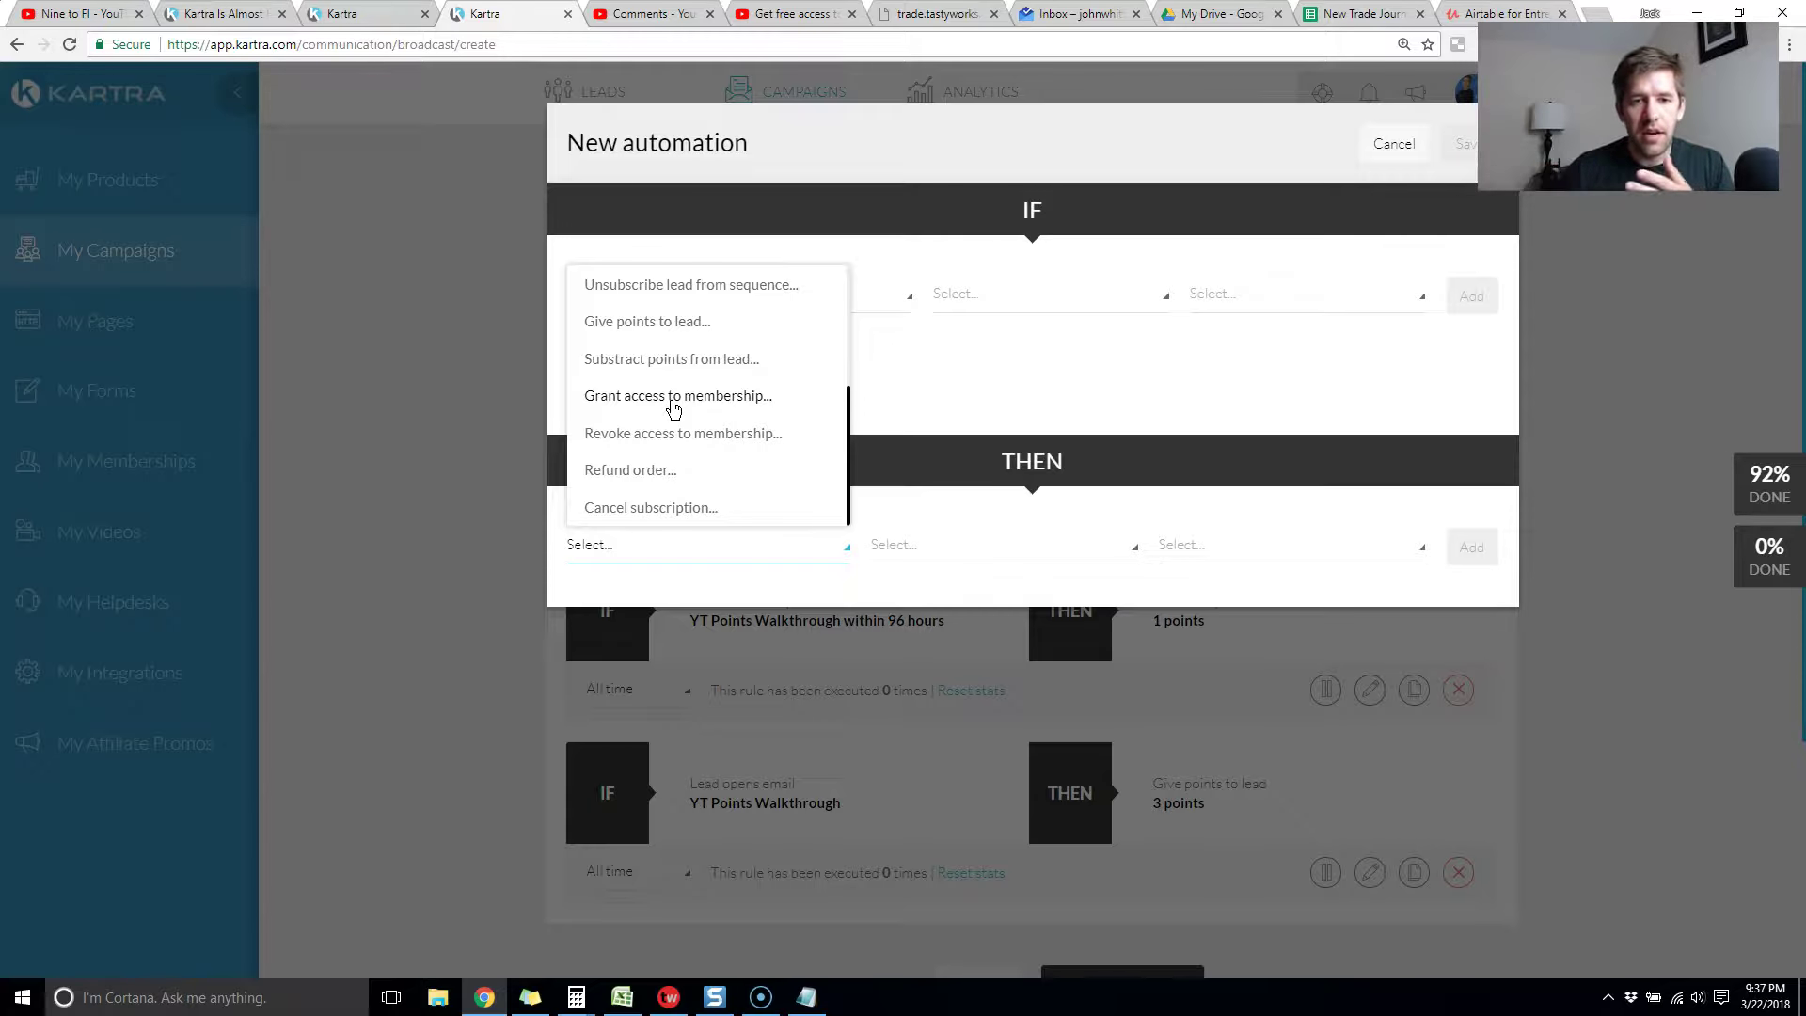
{"action": "left_click", "coordinate": [693, 401]}
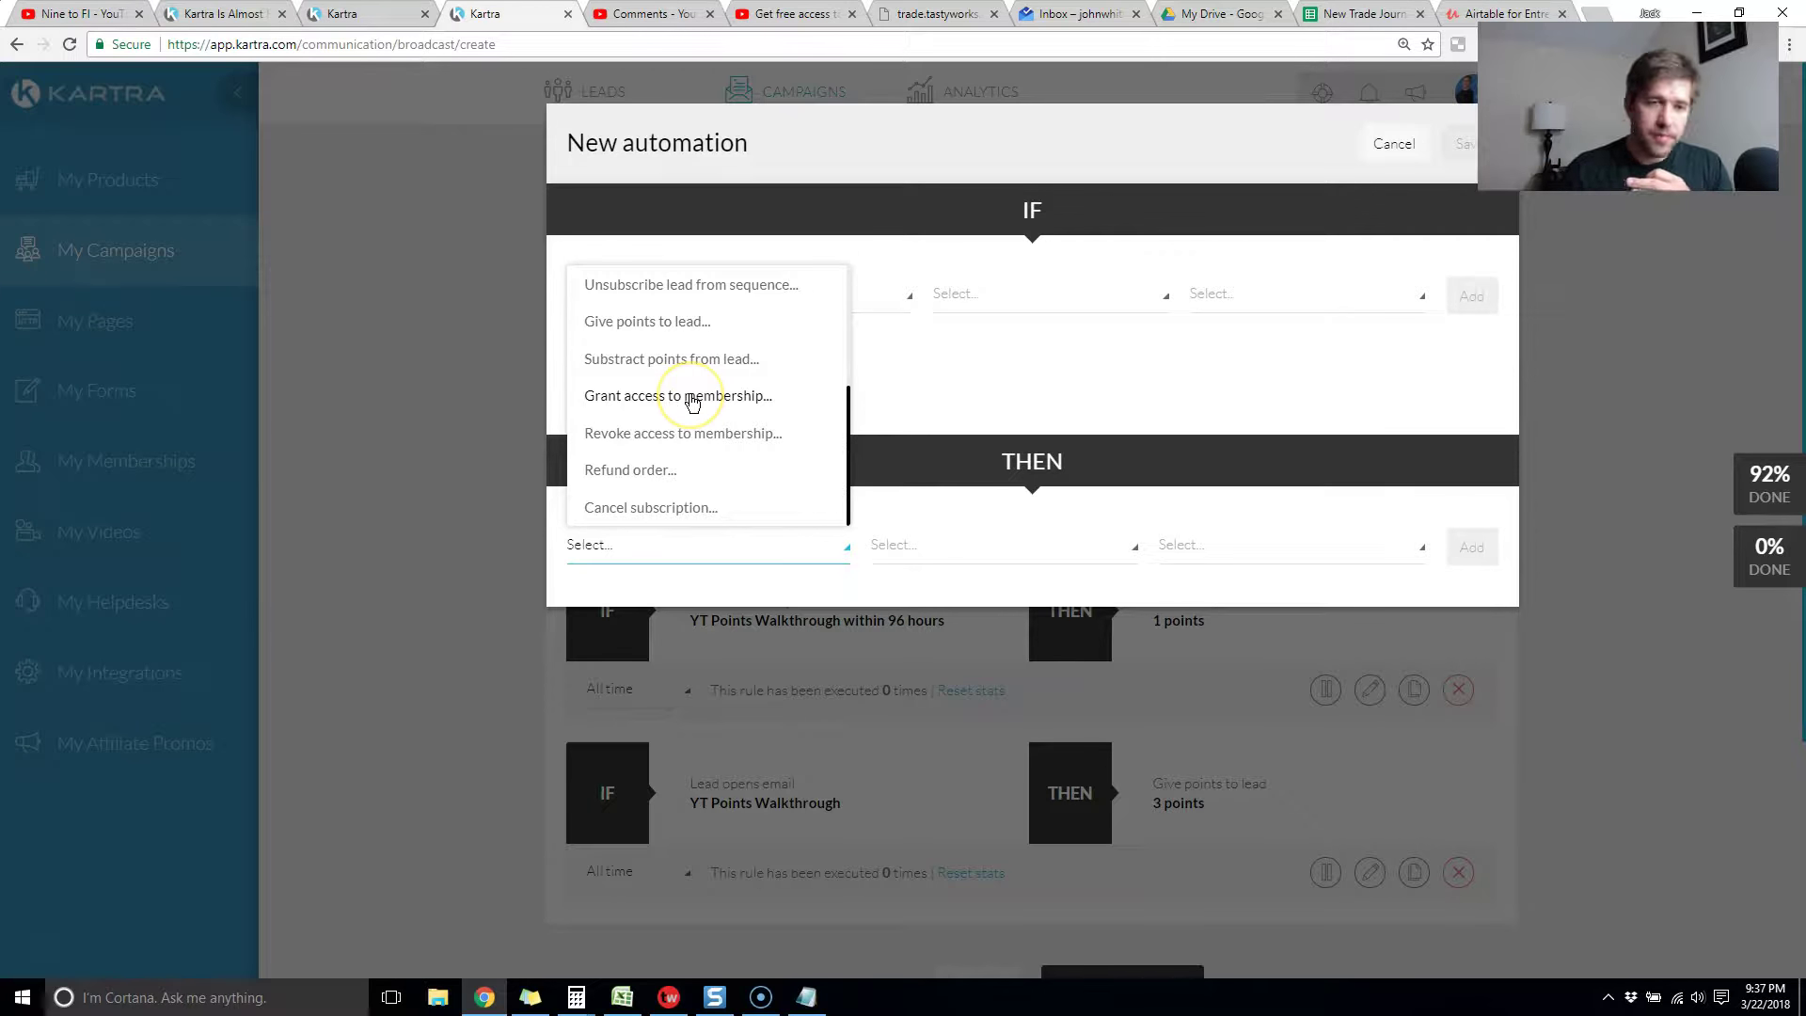
- Add a refund action for List Builder - Facebook Ads Basic at Price point 1 and save
{"action": "left_click", "coordinate": [656, 478]}
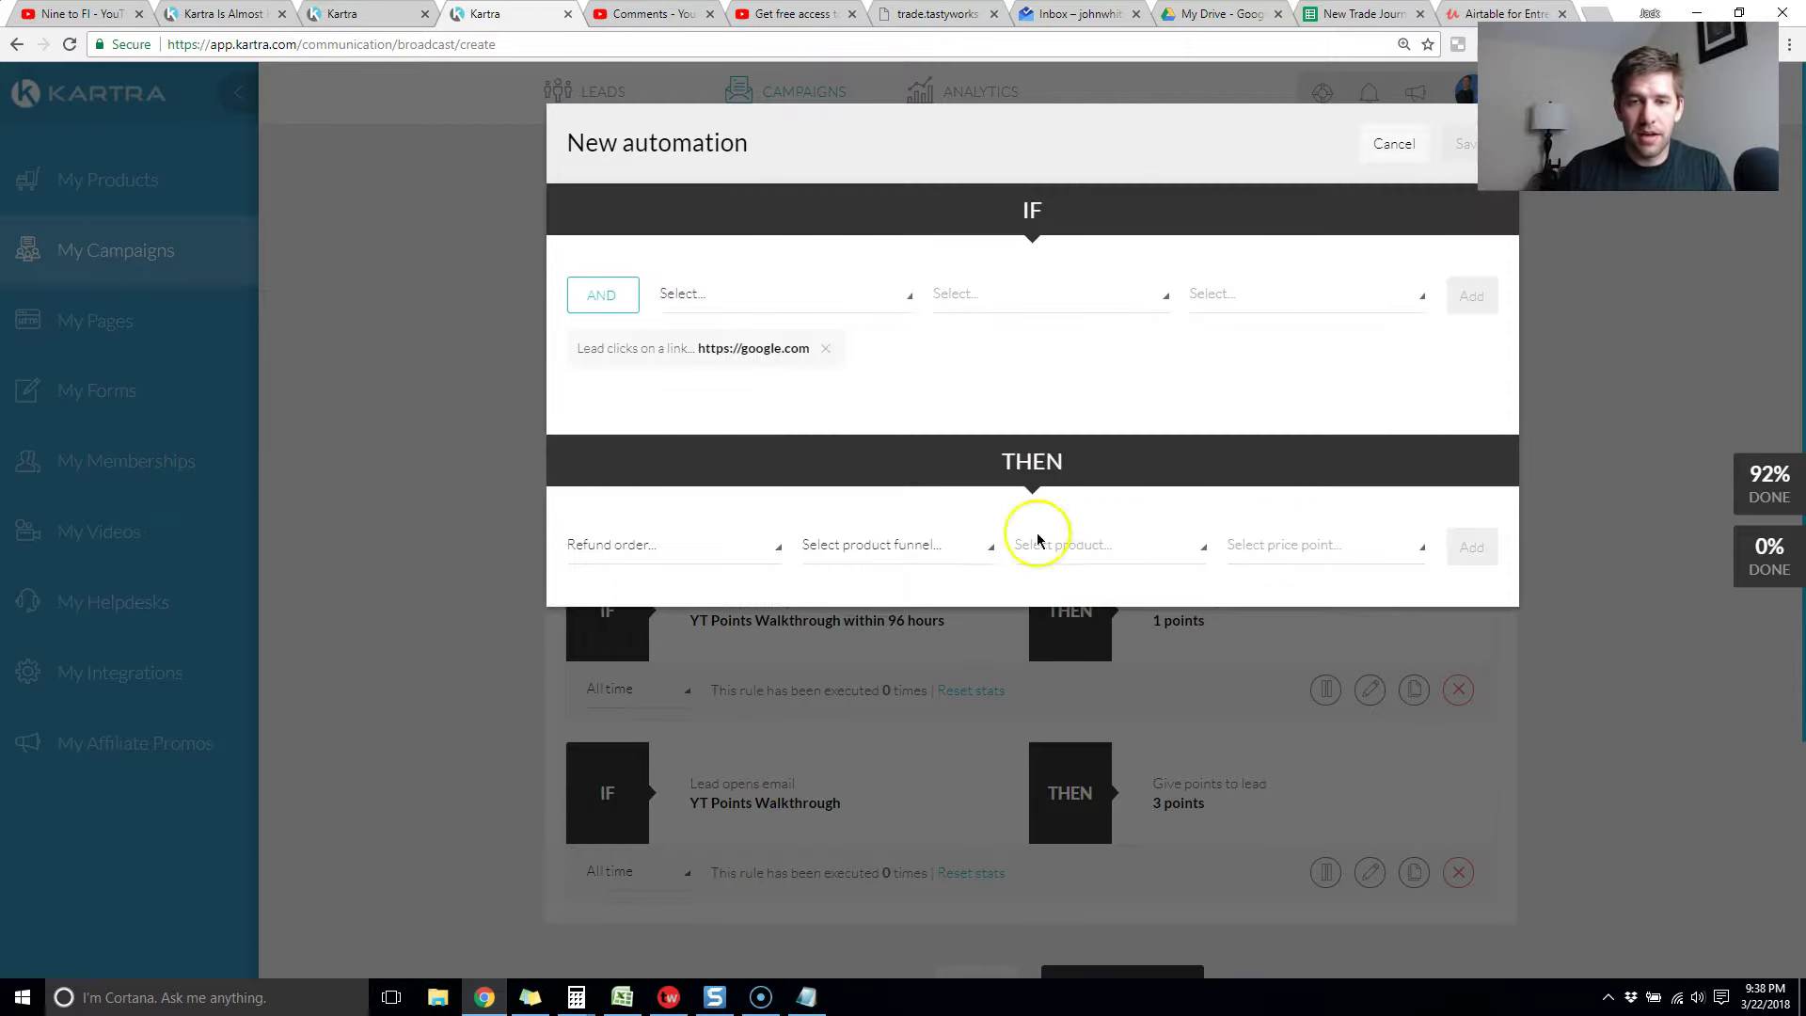
{"action": "left_click", "coordinate": [932, 555]}
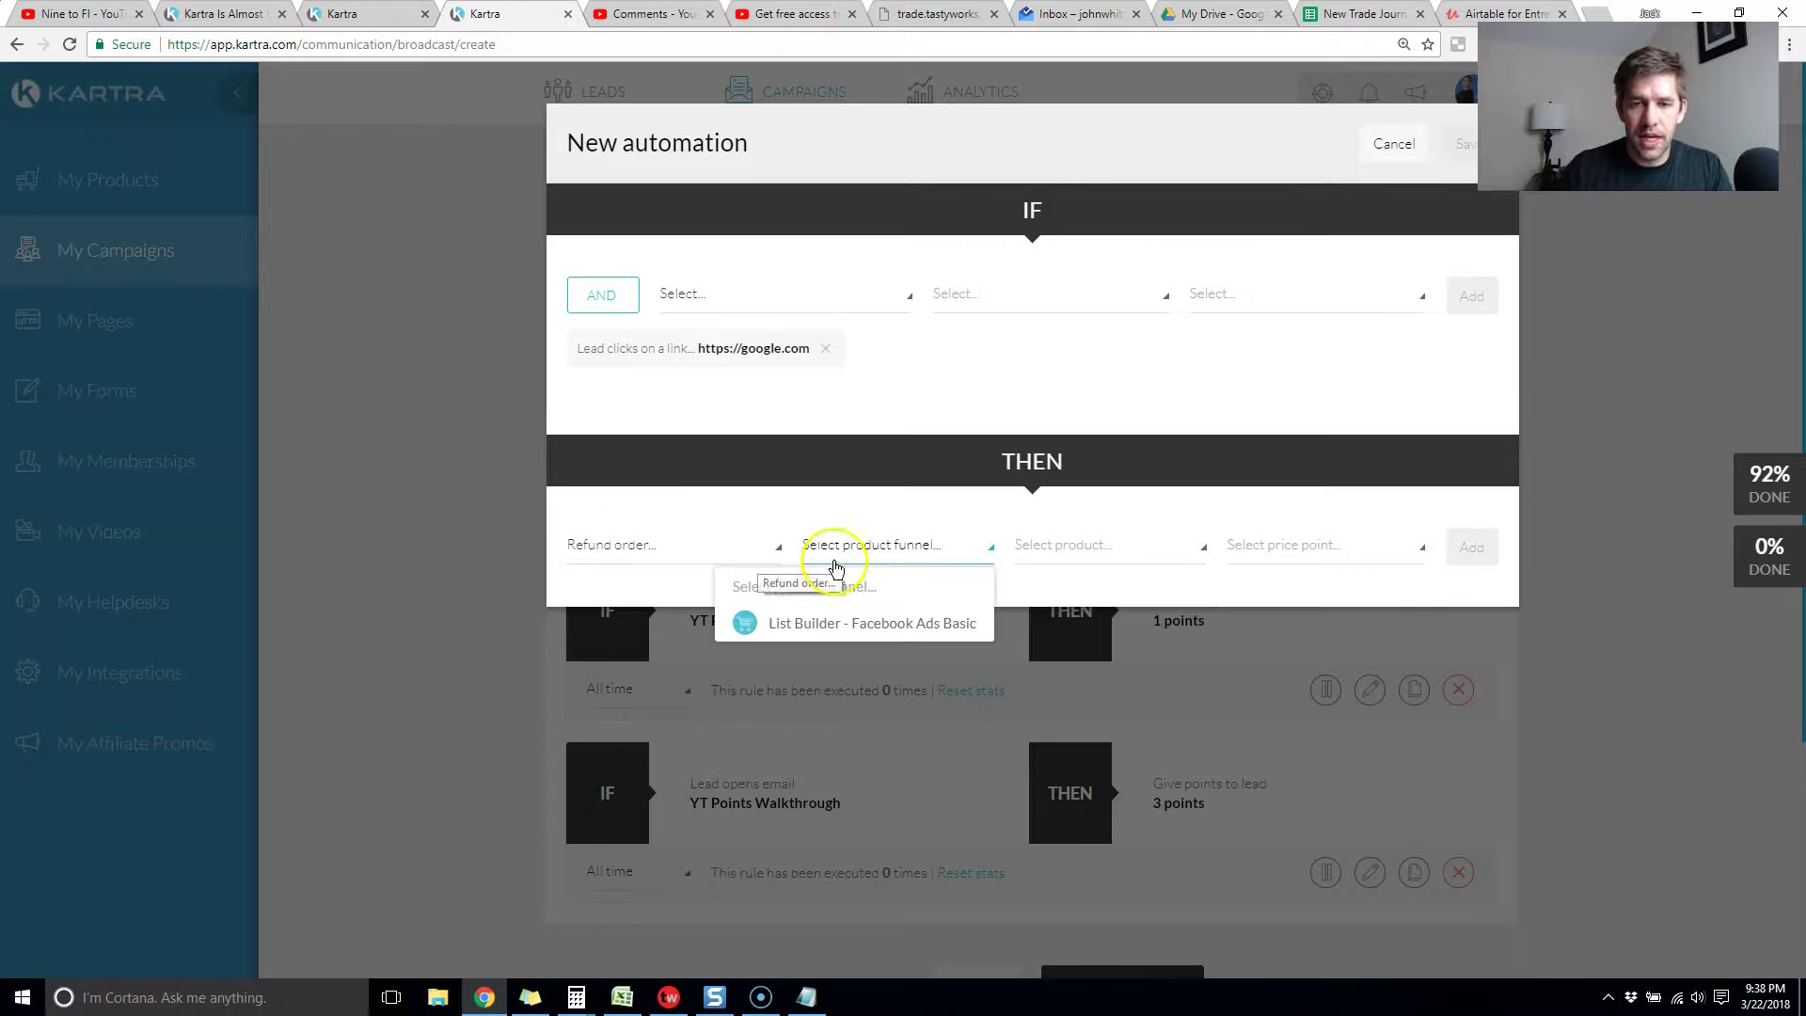
{"action": "left_click", "coordinate": [801, 623]}
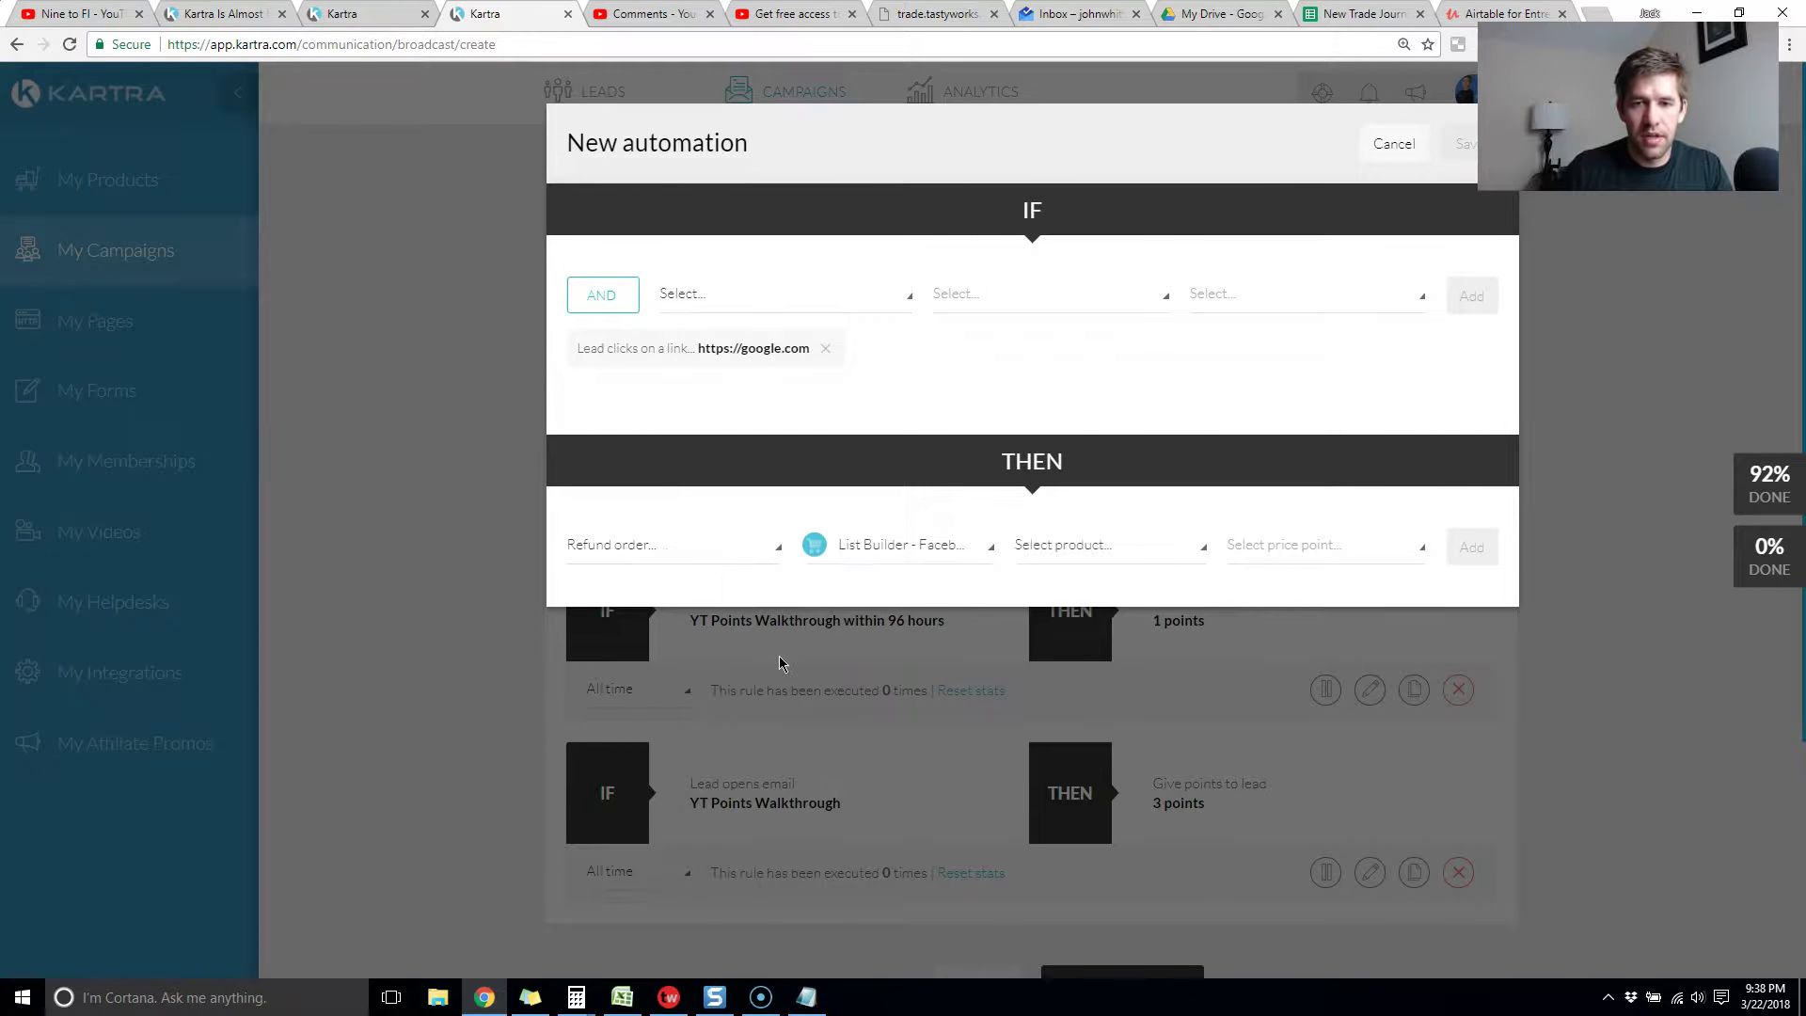
{"action": "left_click", "coordinate": [1127, 549]}
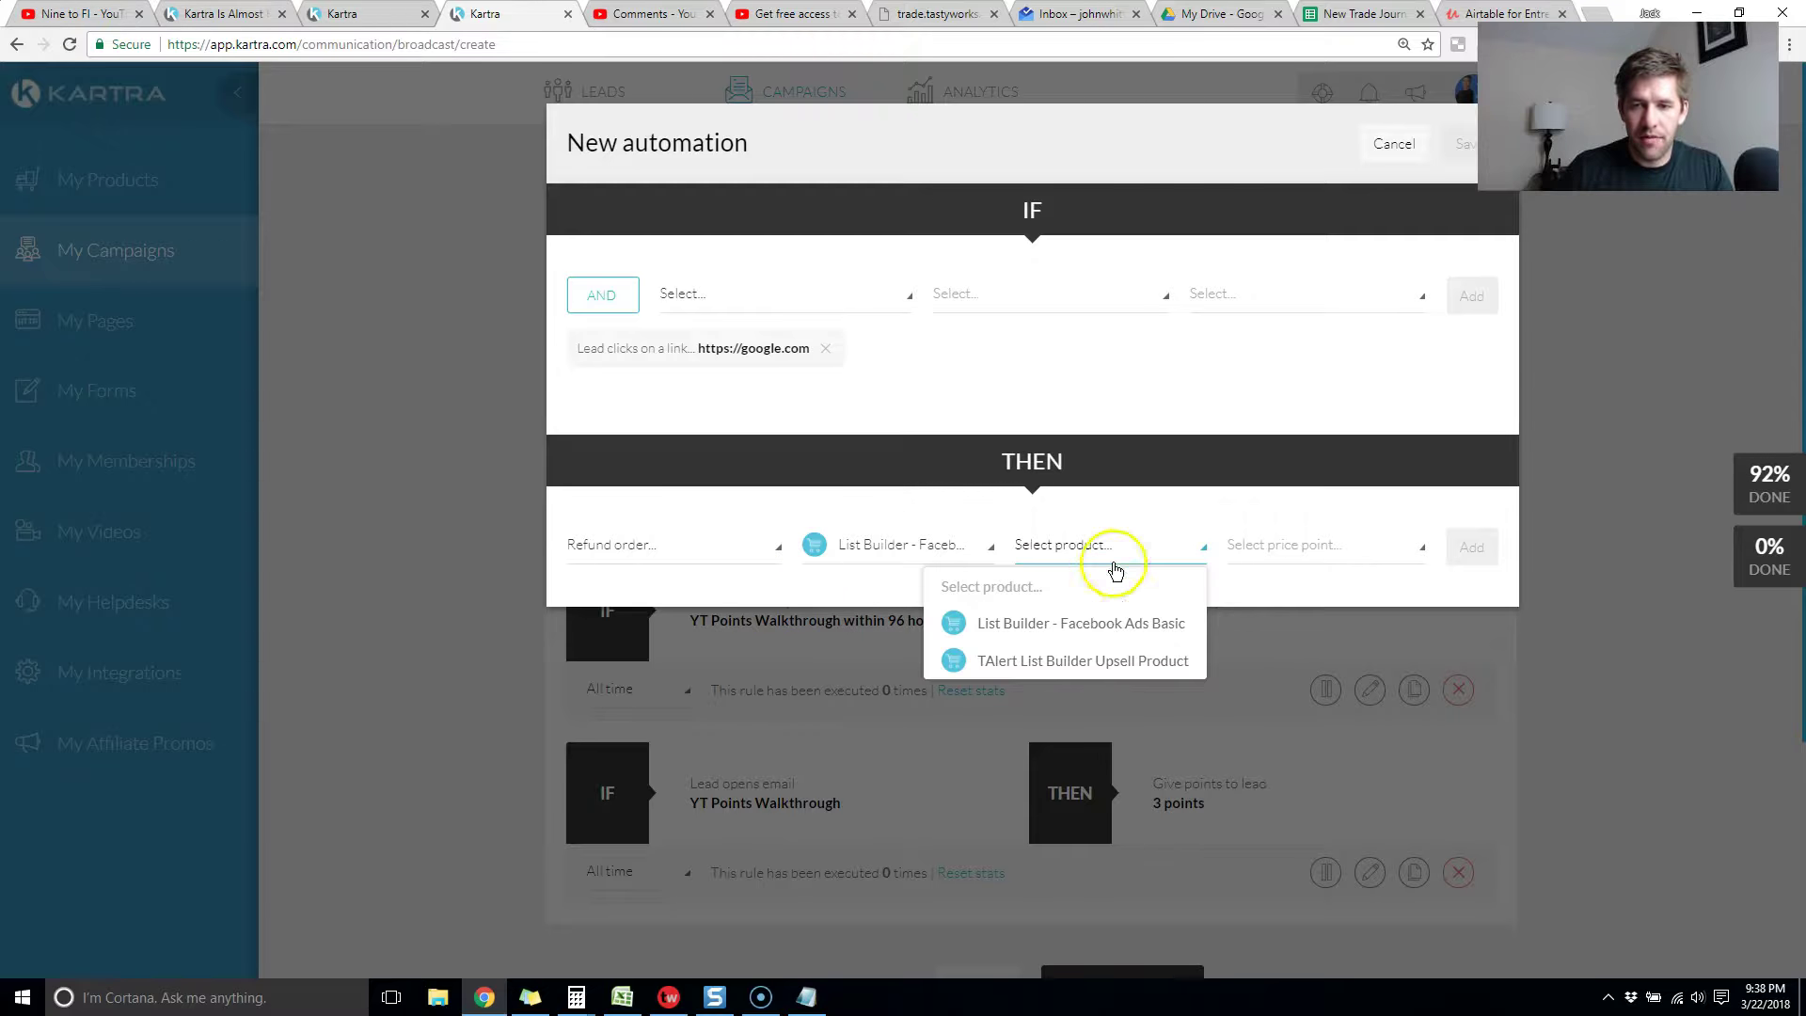
{"action": "left_click", "coordinate": [1085, 629]}
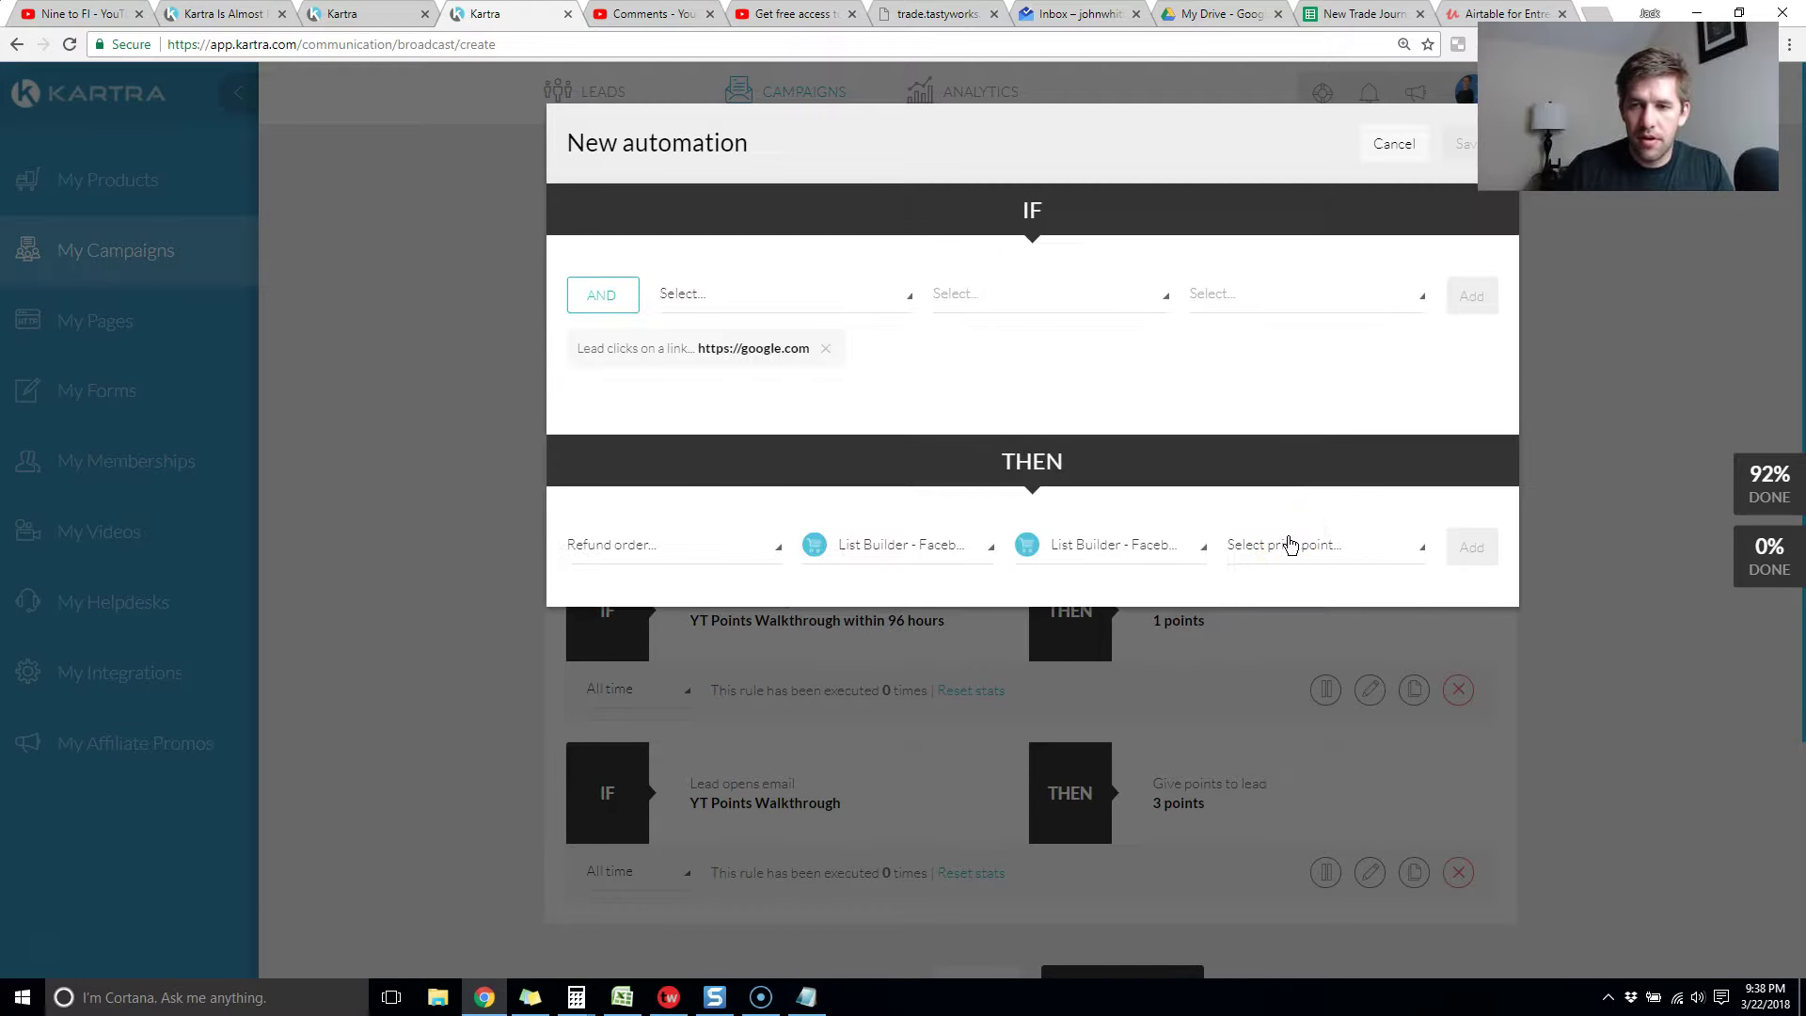
{"action": "left_click", "coordinate": [1294, 545]}
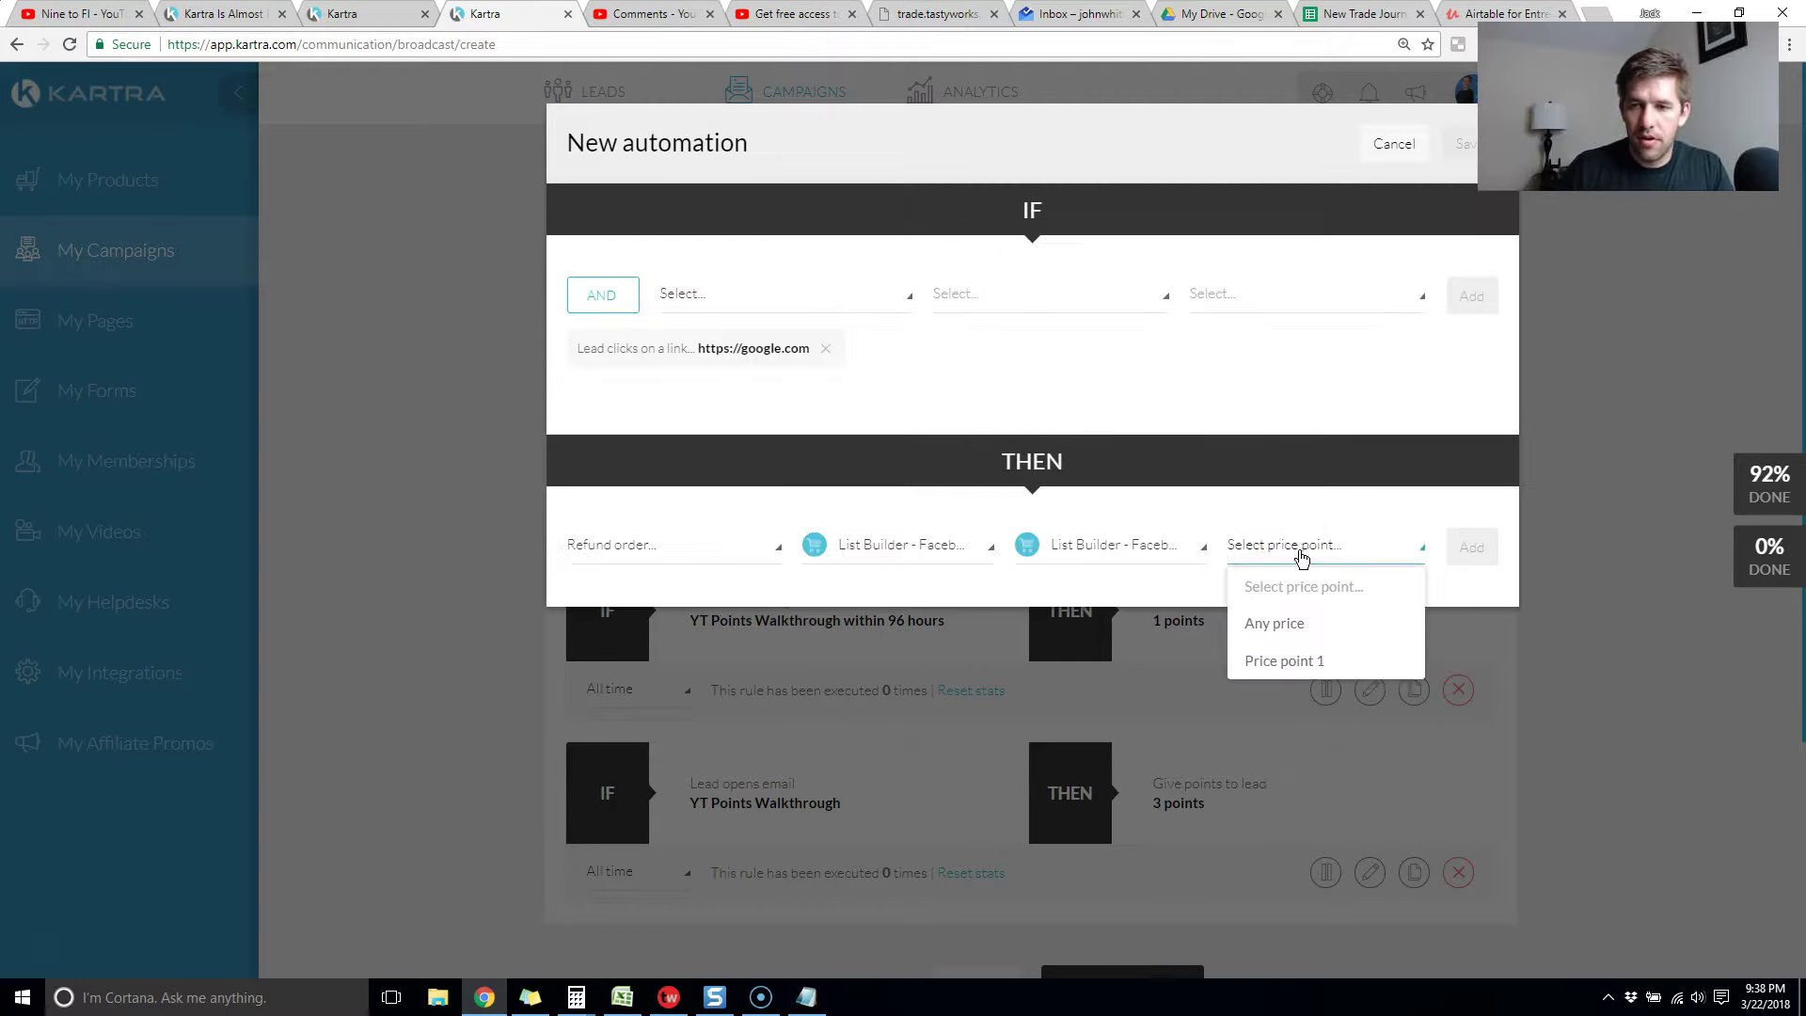
{"action": "left_click", "coordinate": [1279, 661]}
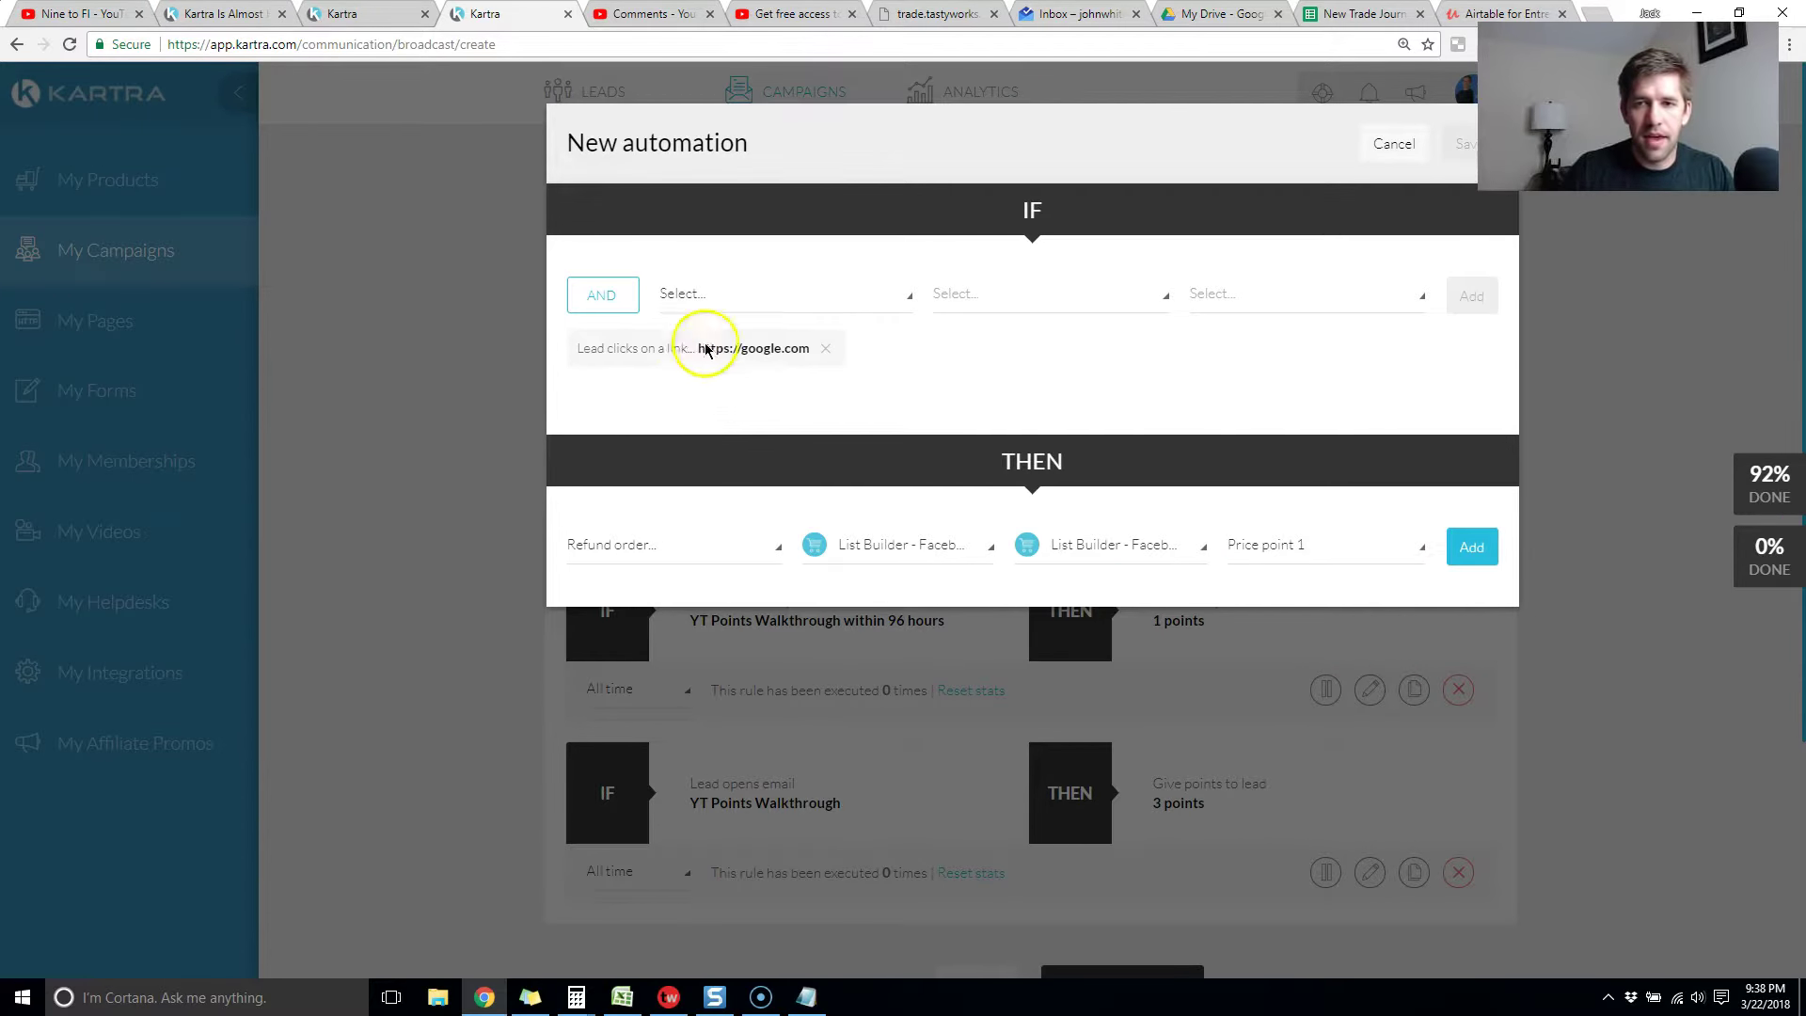
{"action": "left_click", "coordinate": [1460, 546]}
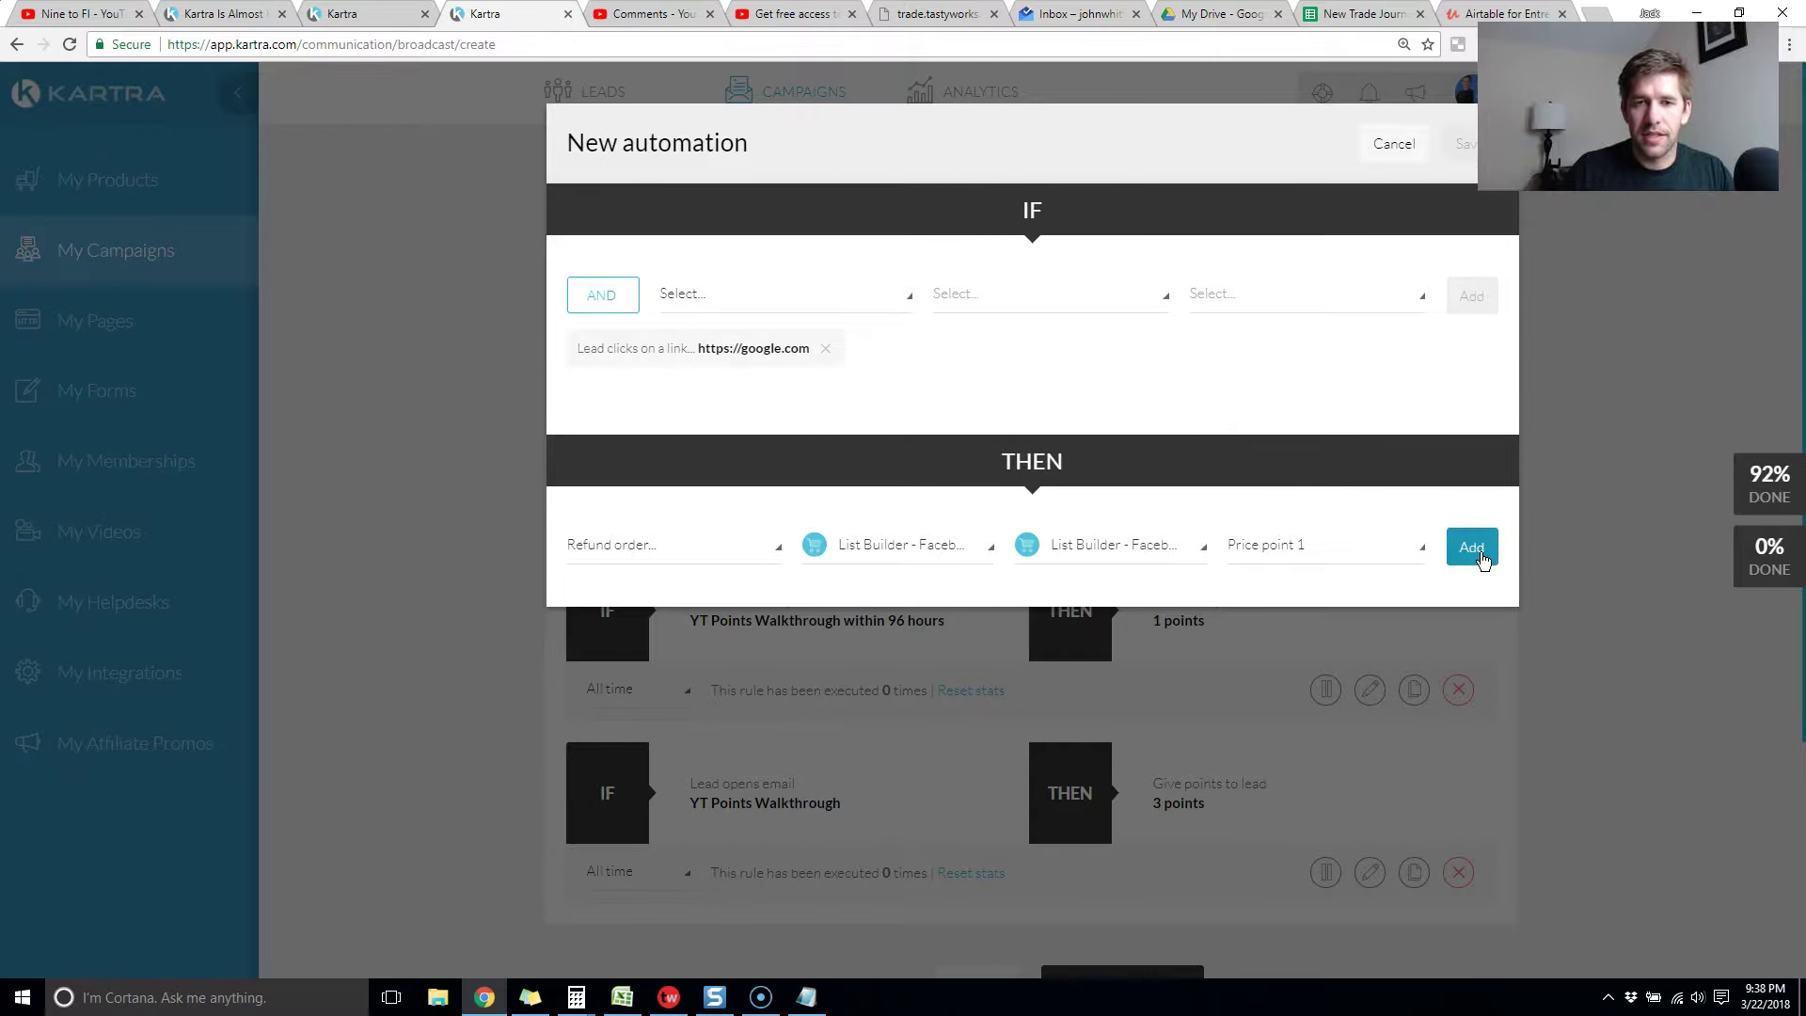
{"action": "left_click_drag", "start_coordinate": [1432, 510], "coordinate": [1370, 461]}
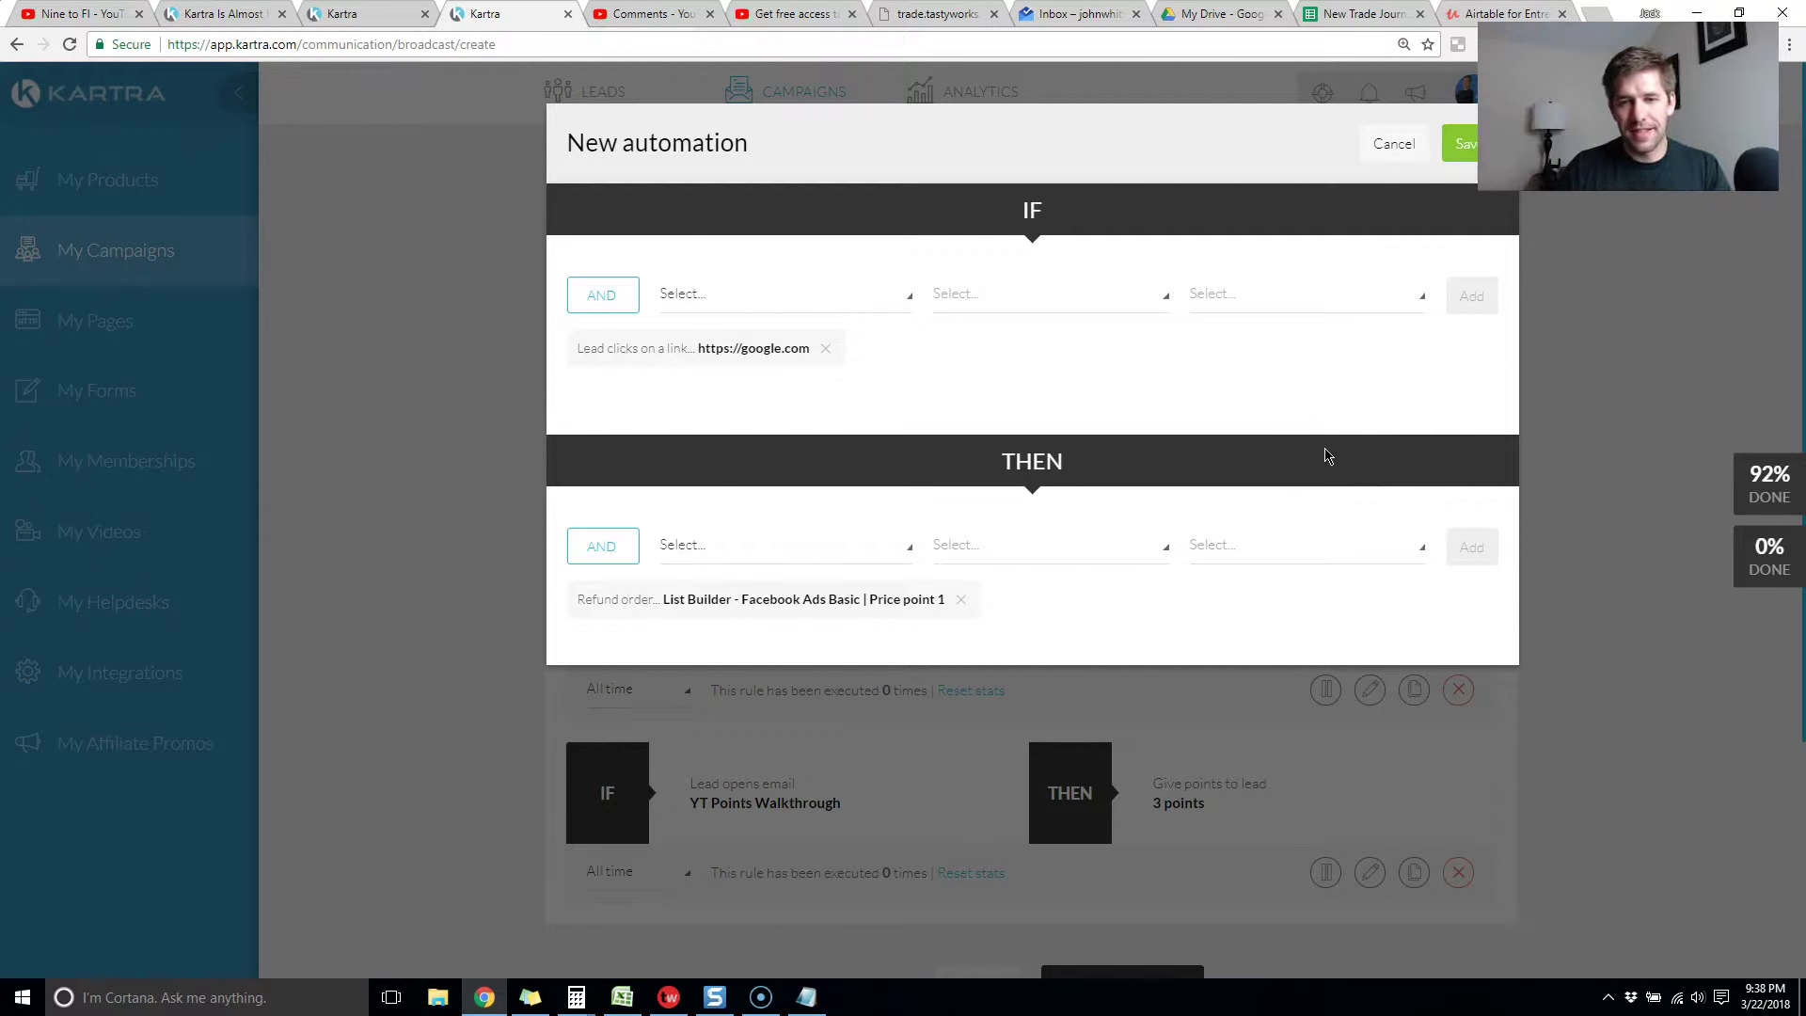
{"action": "left_click", "coordinate": [1415, 146]}
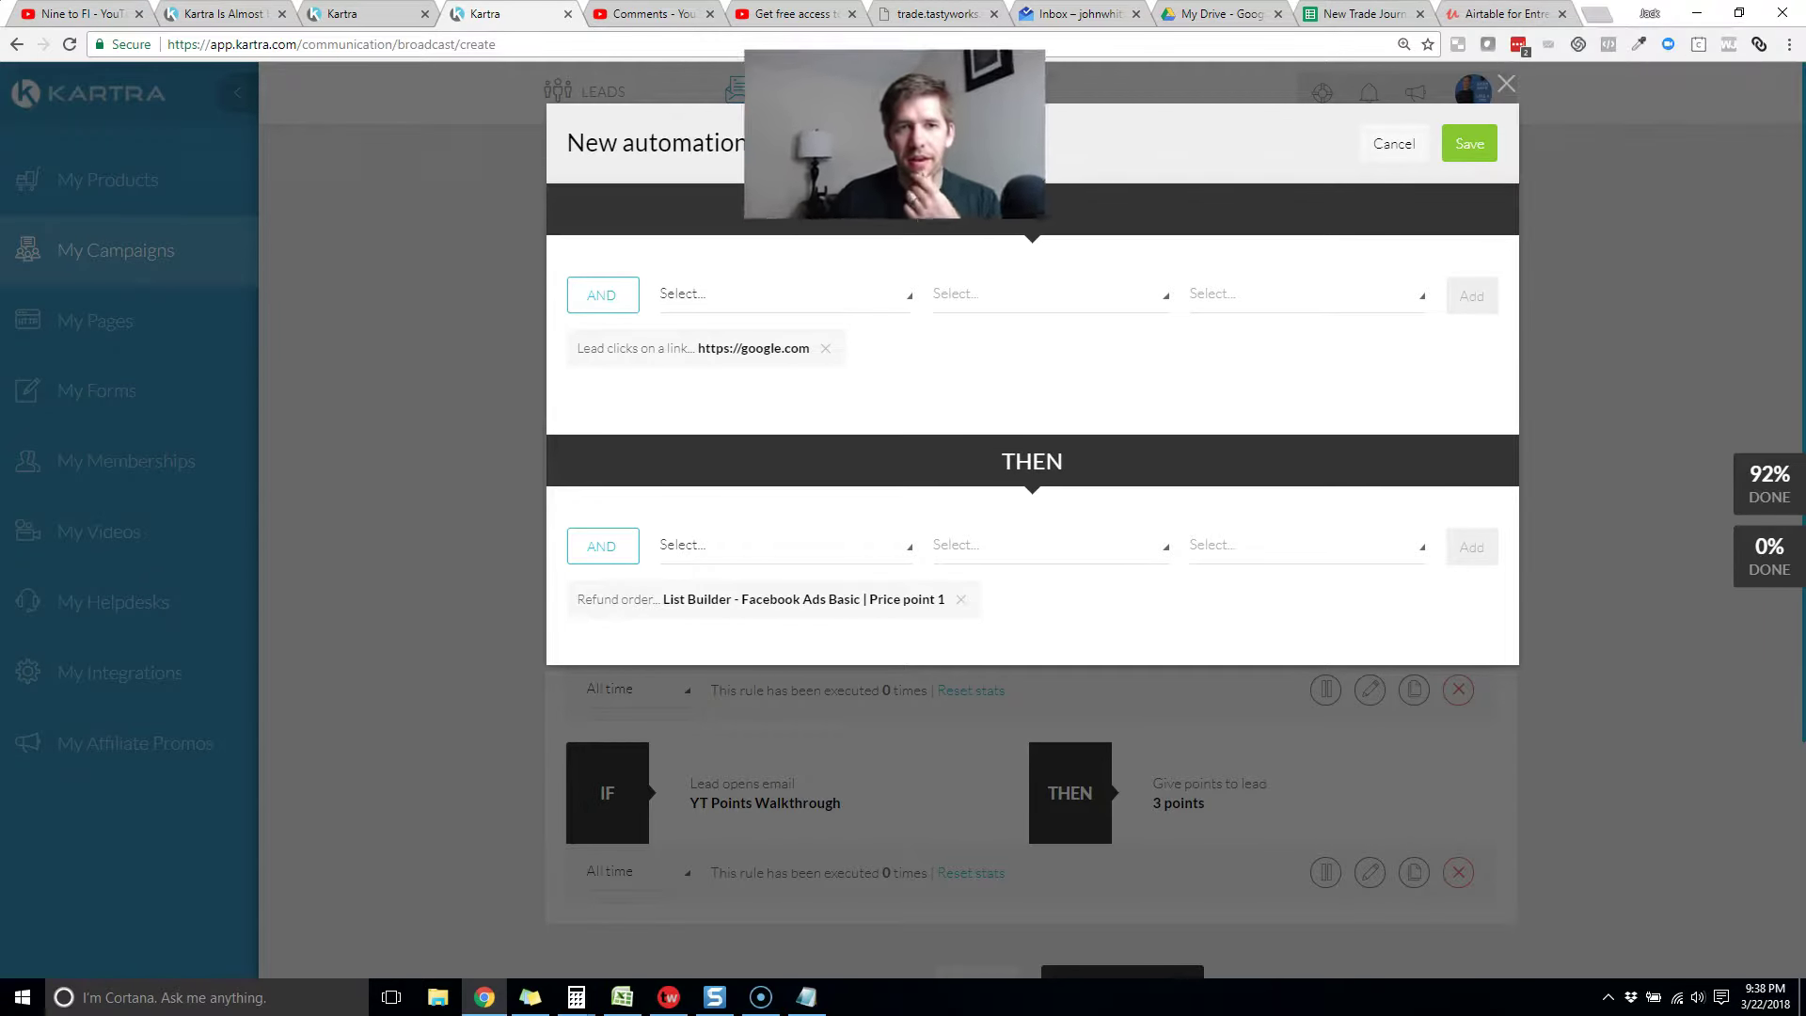
{"action": "left_click", "coordinate": [1464, 151]}
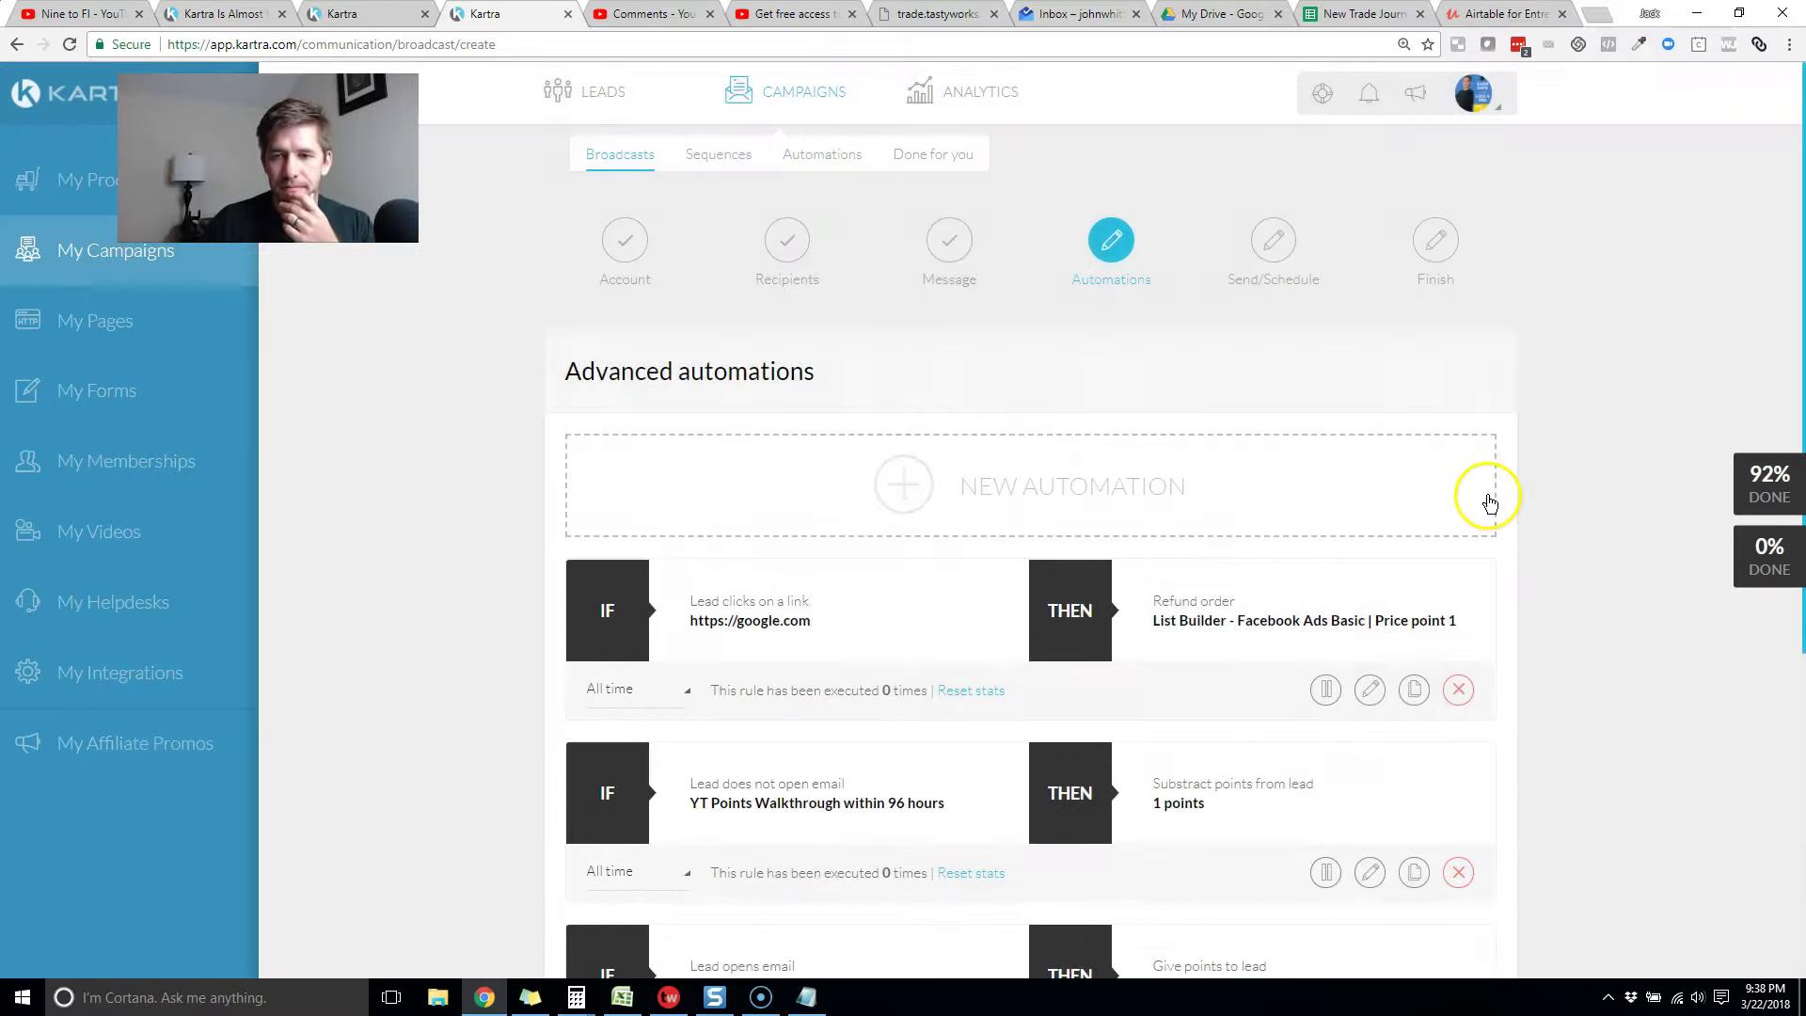
{"action": "scroll", "coordinate": [1467, 508], "scroll_direction": "down", "scroll_amount": 5}
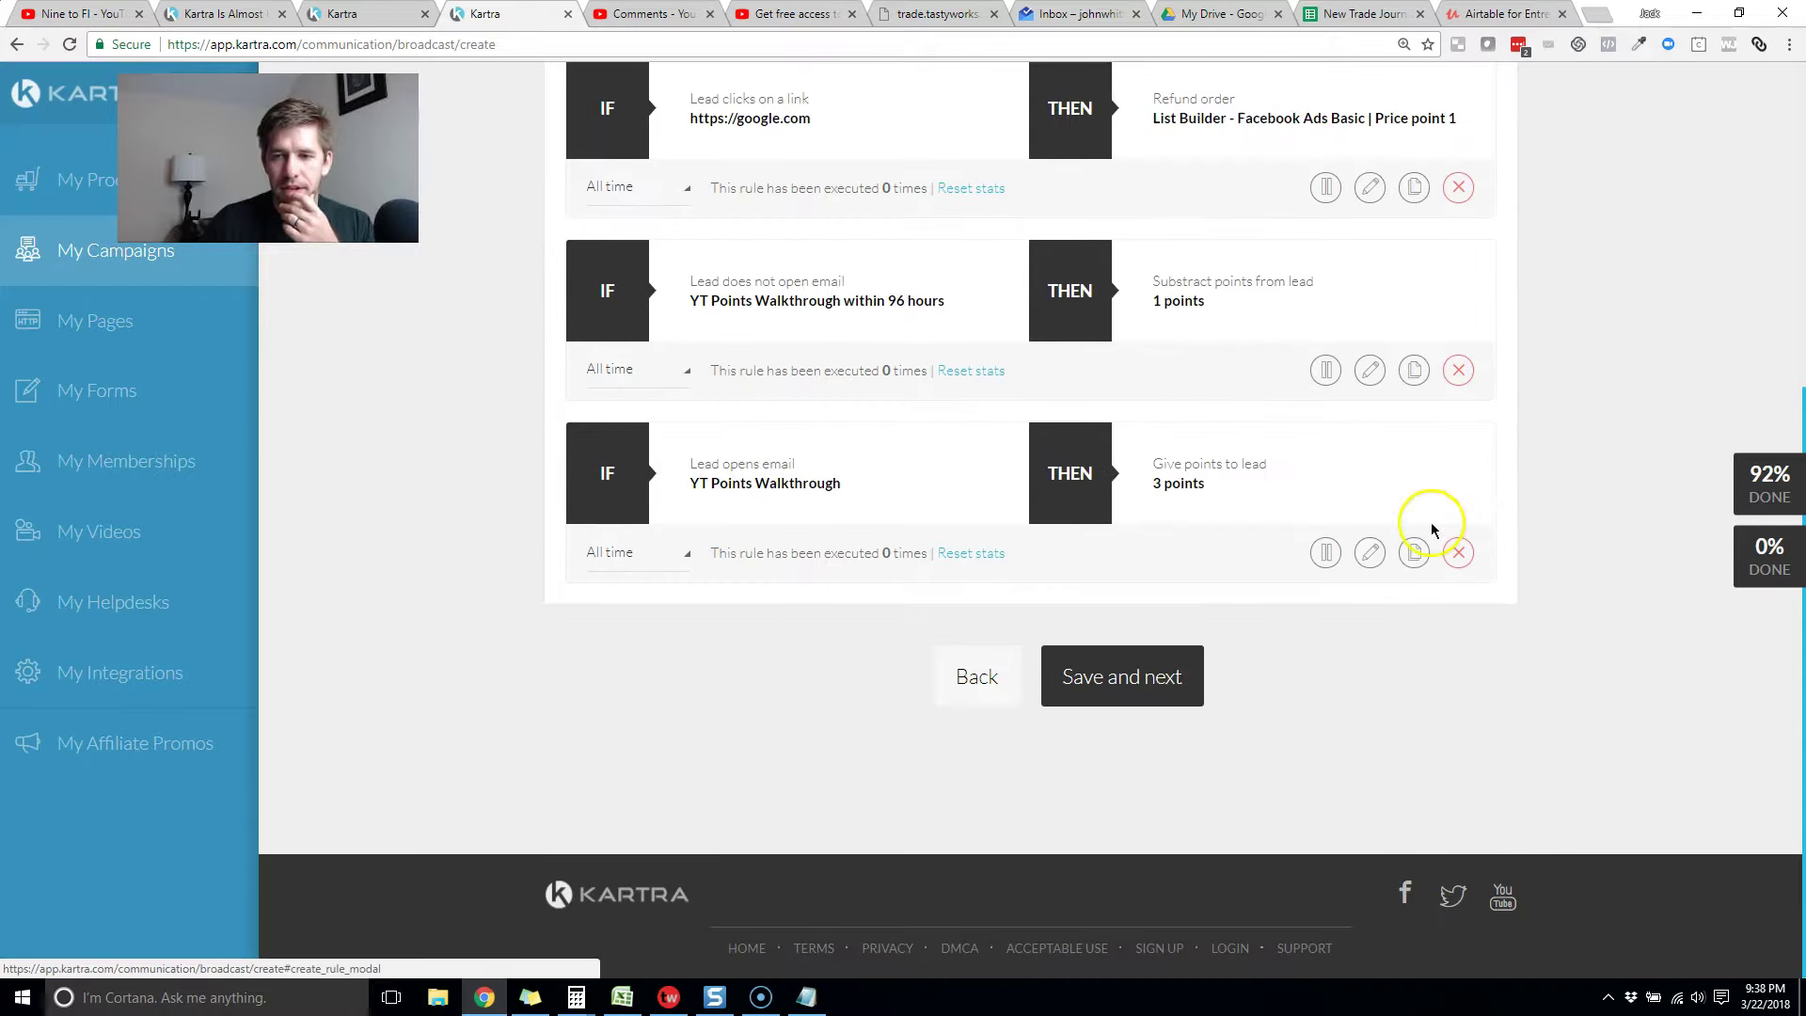
{"action": "left_click", "coordinate": [1153, 691]}
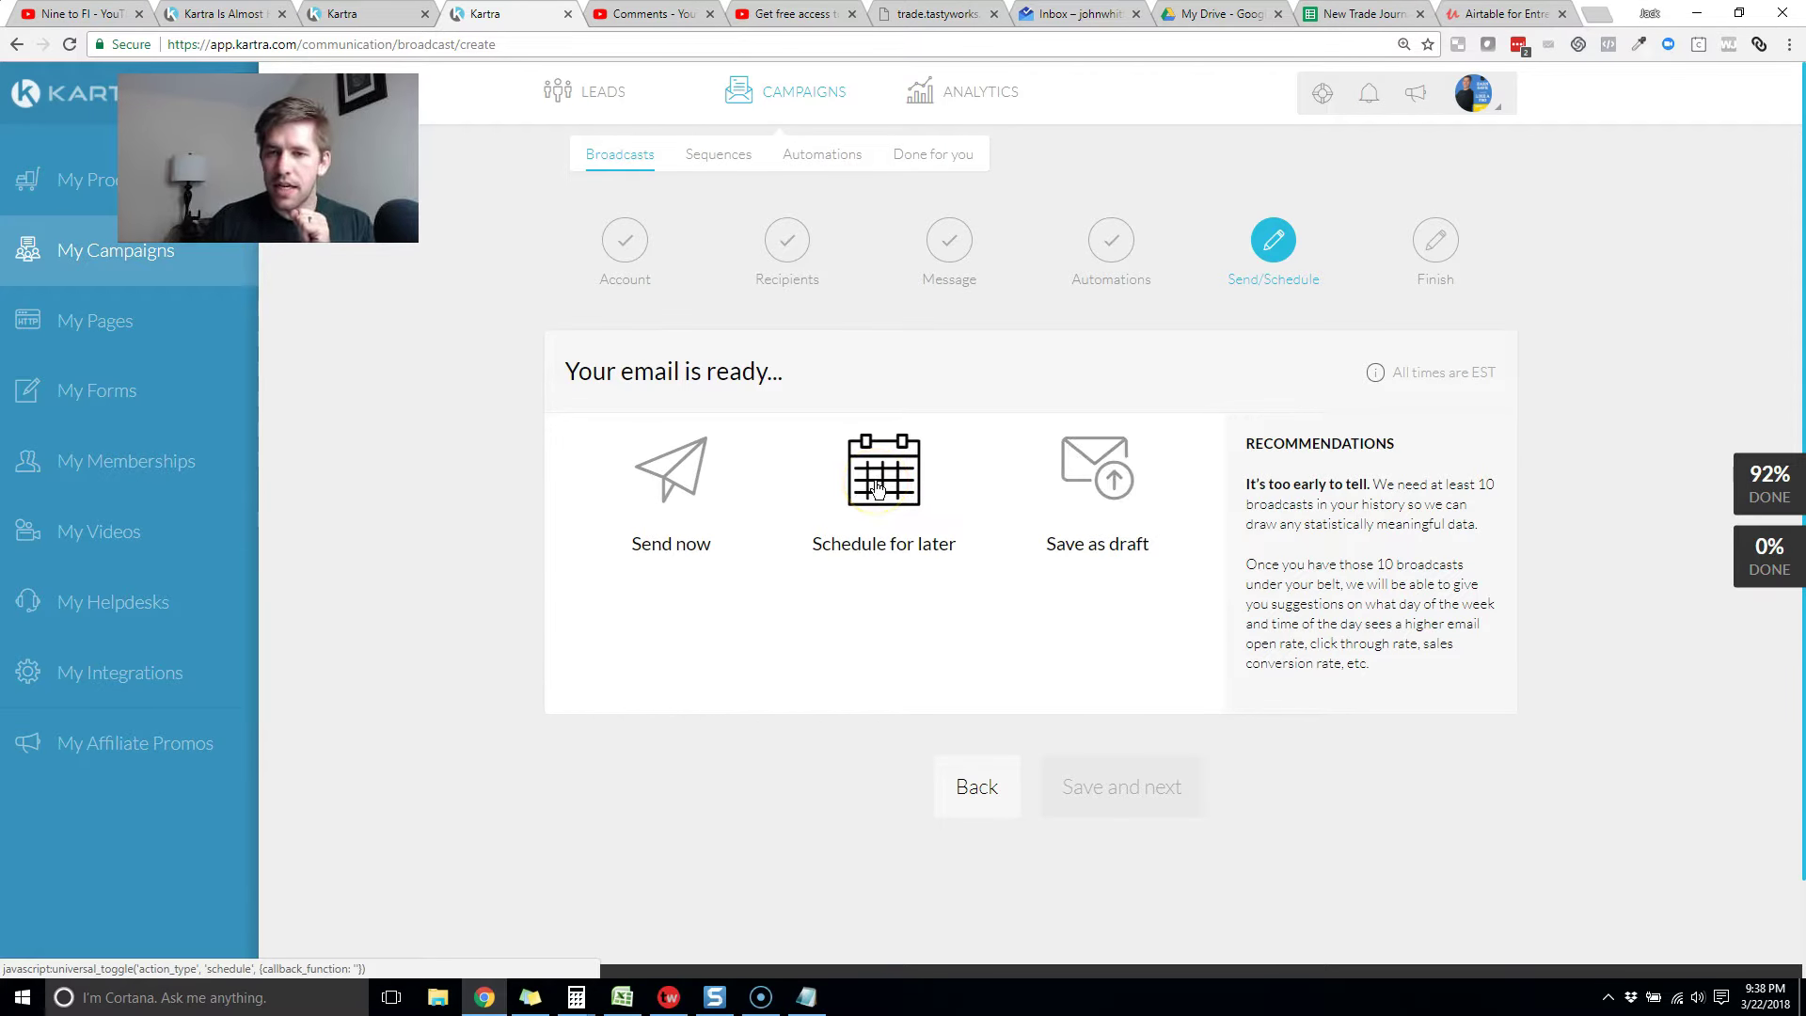
{"action": "left_click_drag", "start_coordinate": [1247, 437], "coordinate": [1477, 520]}
{"action": "left_click", "coordinate": [1389, 498]}
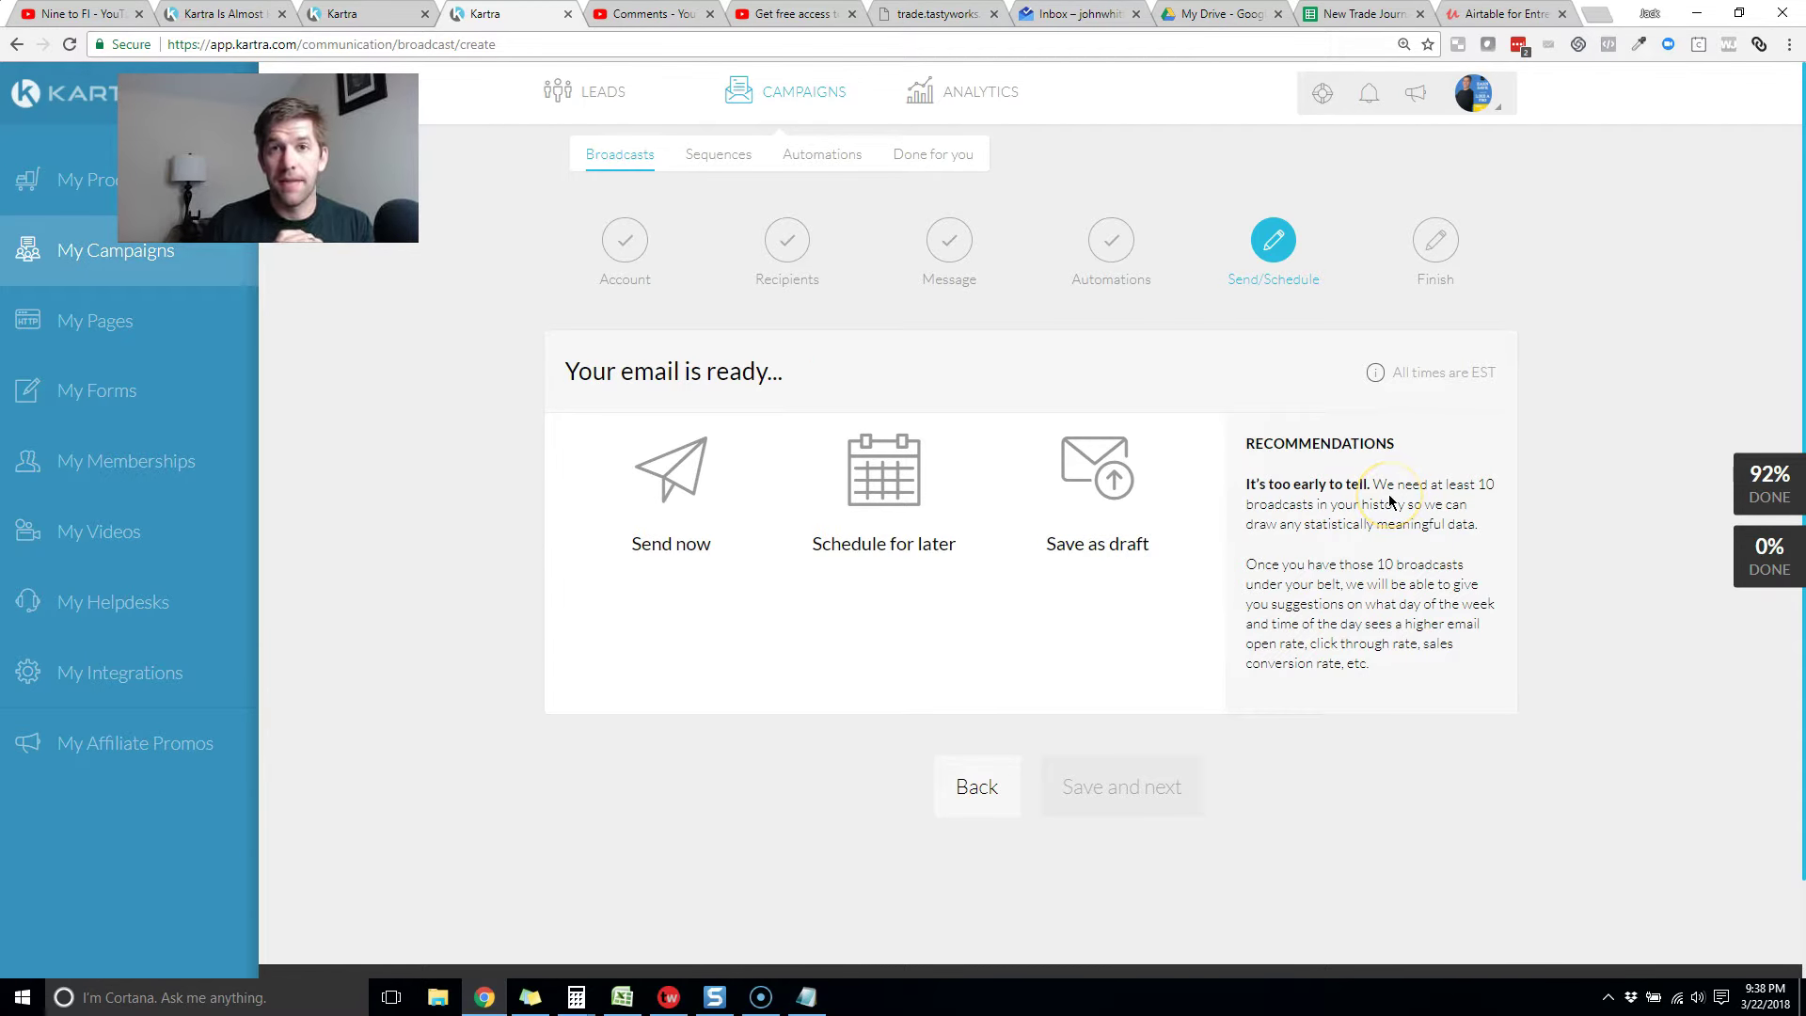
{"action": "left_click", "coordinate": [1251, 456]}
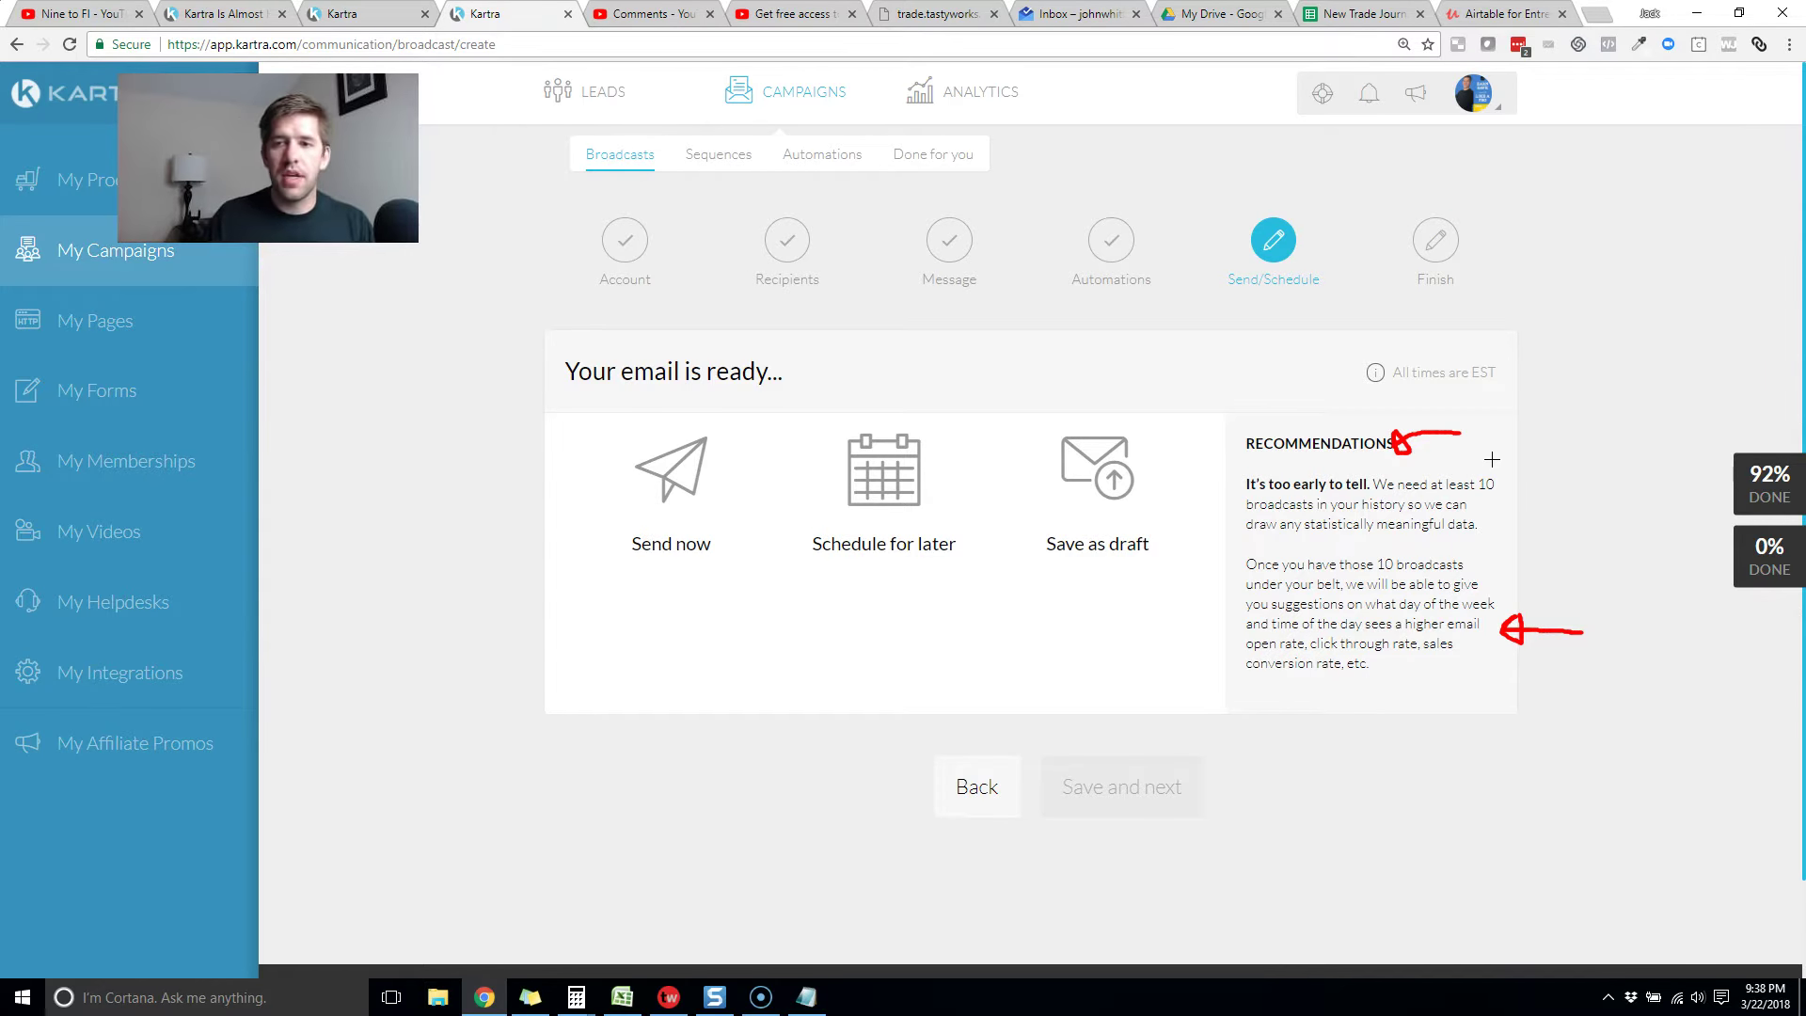
{"action": "key", "text": "Escape"}
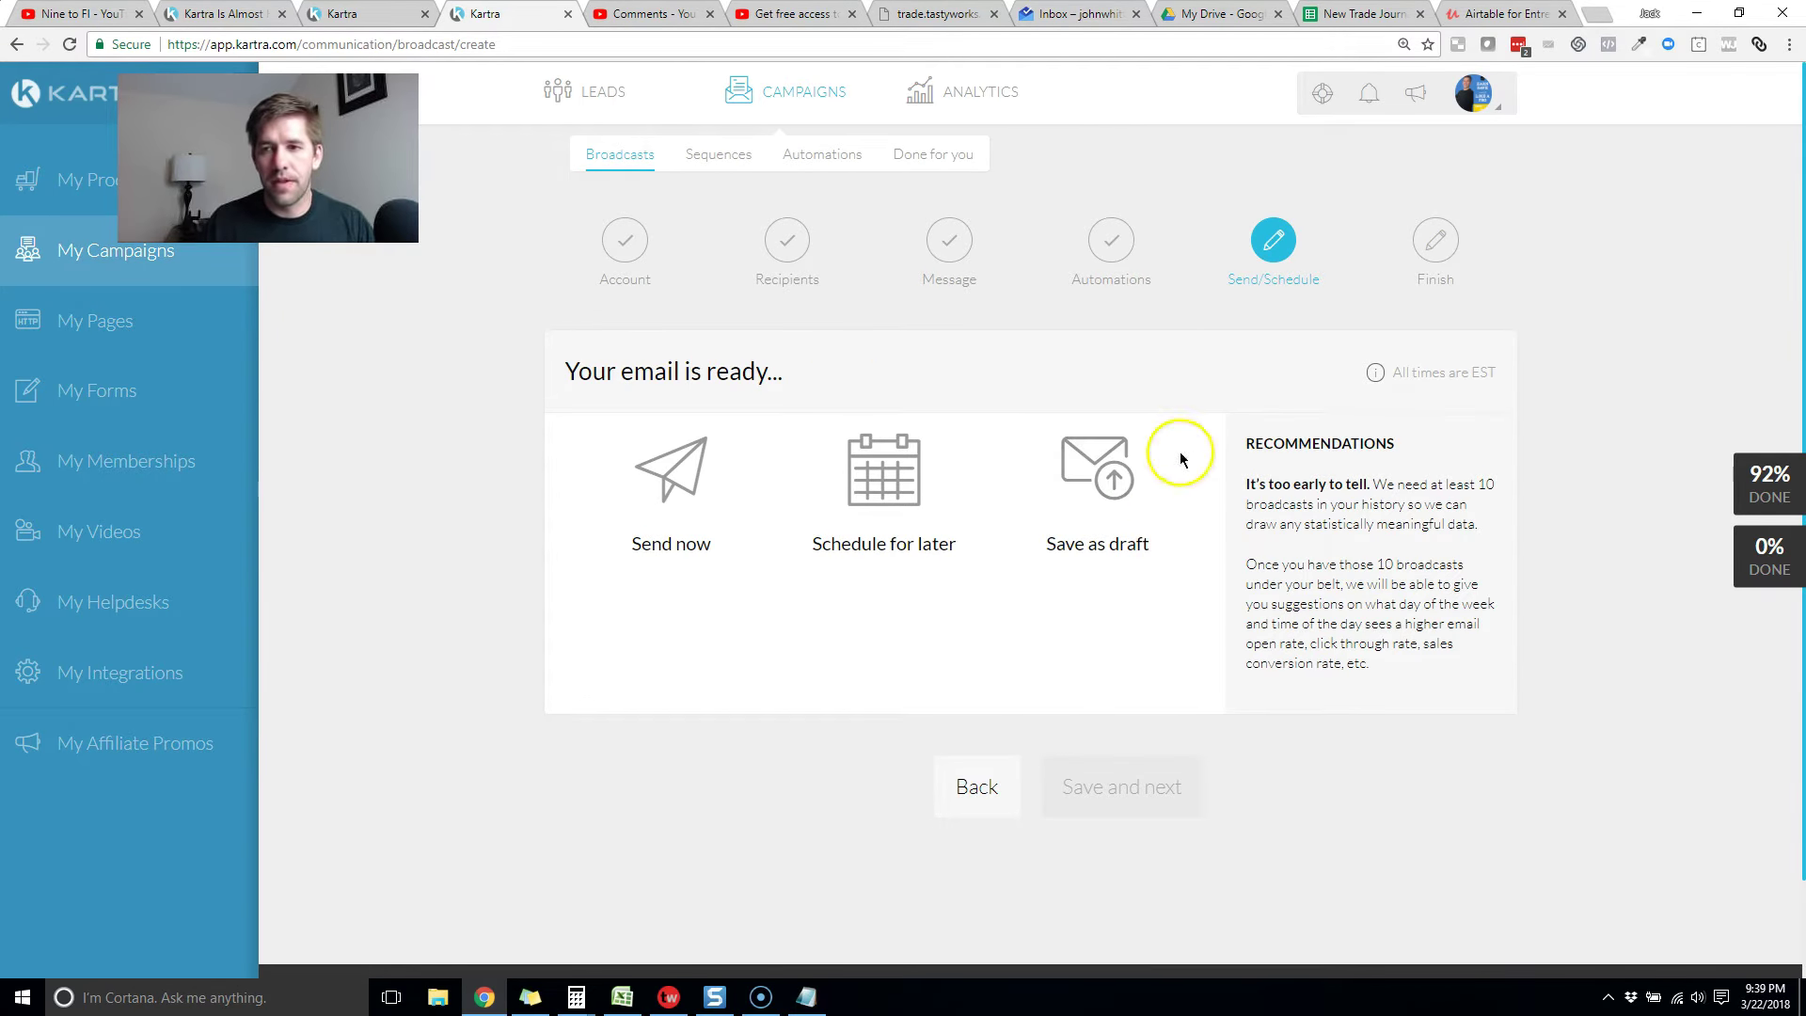
{"action": "left_click", "coordinate": [992, 801]}
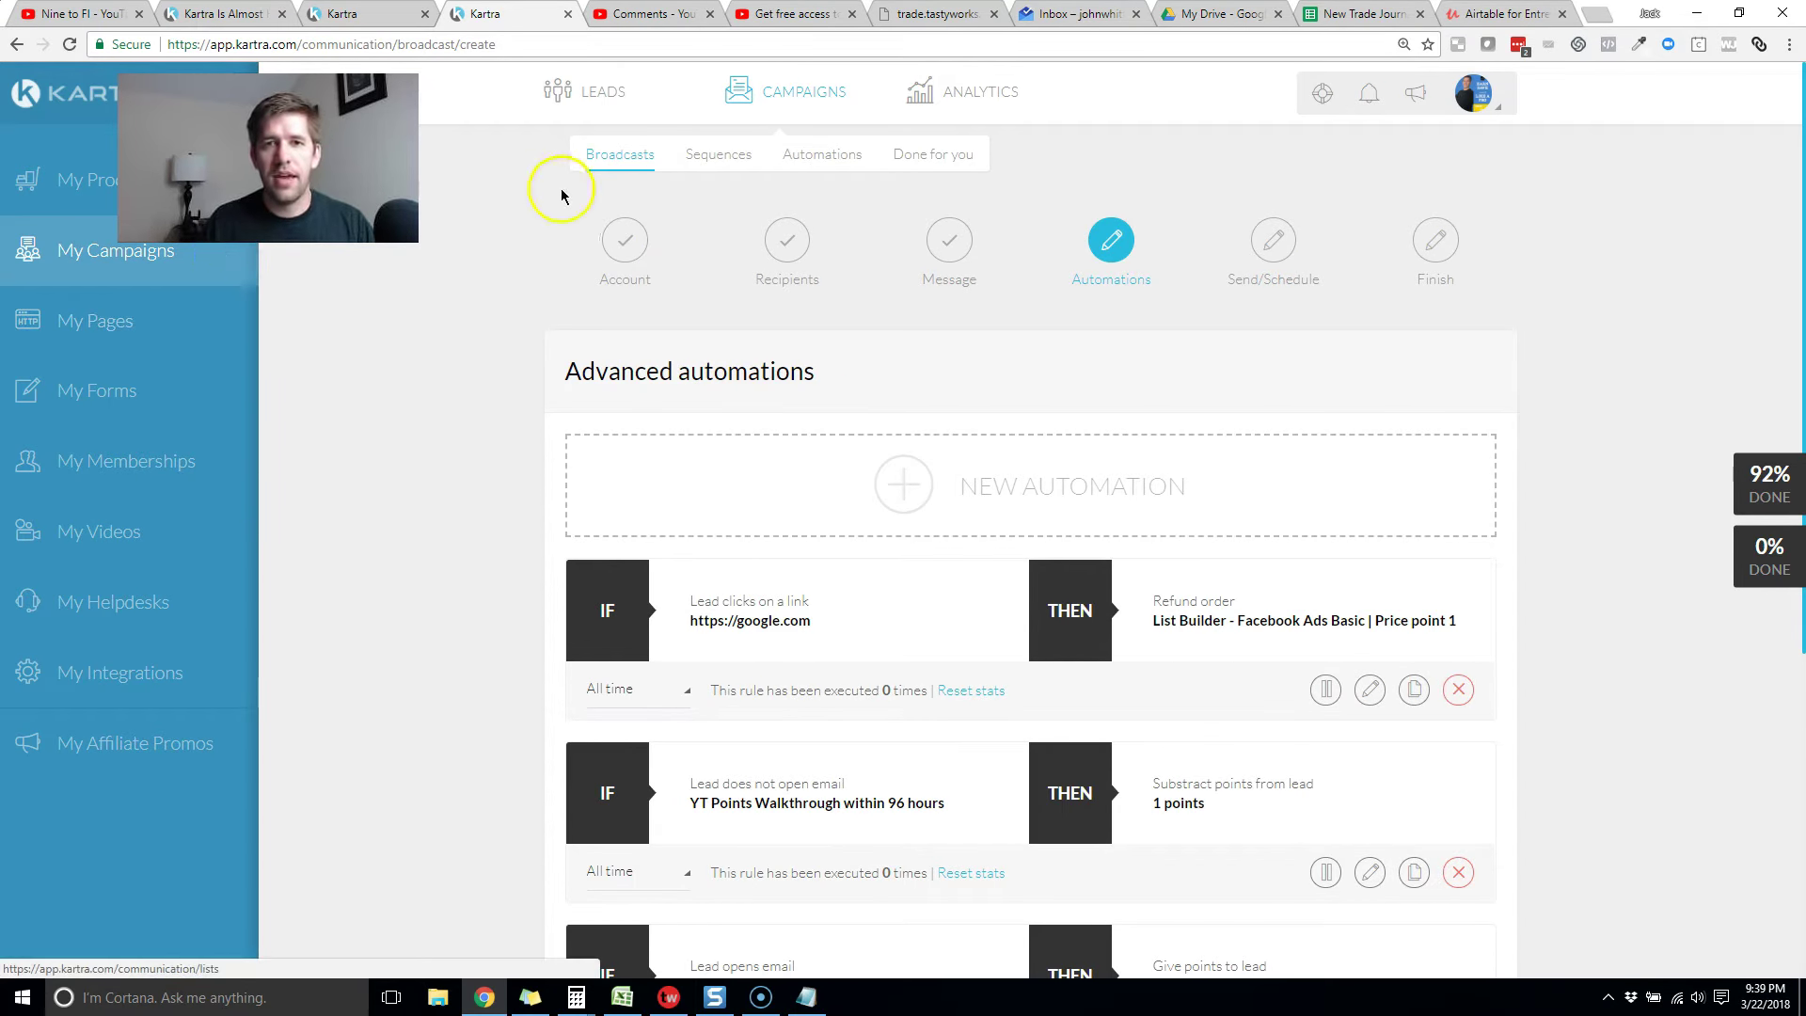
{"action": "scroll", "coordinate": [714, 358], "scroll_direction": "down", "scroll_amount": 3}
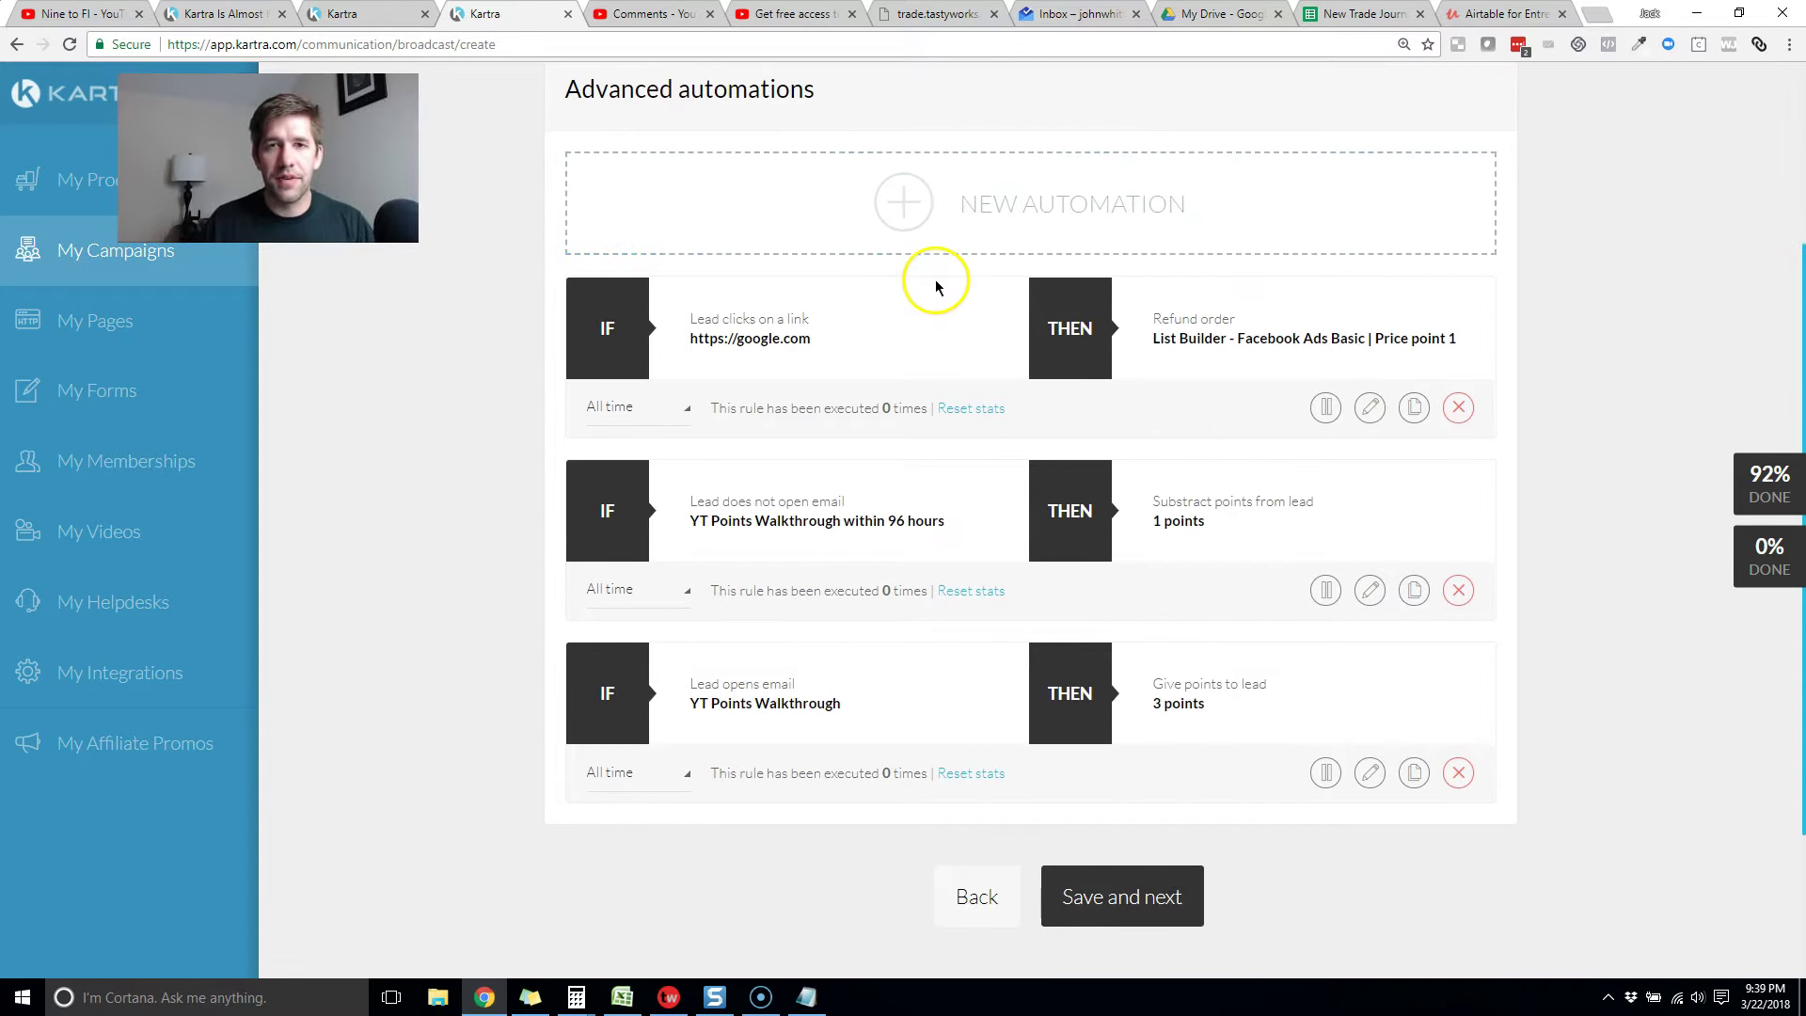